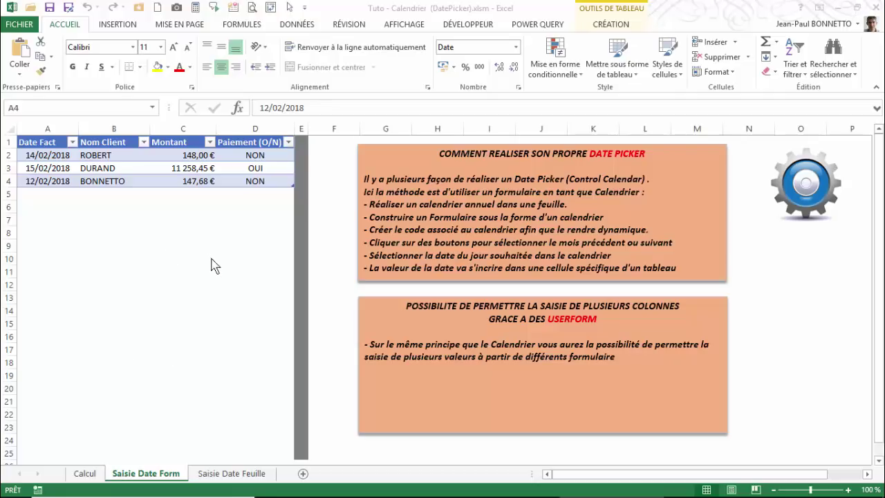
- Show the Saisie Date Feuille sheet with its Juin 2018 calendar and invoice date cell
left_click(226, 475)
left_click(224, 475)
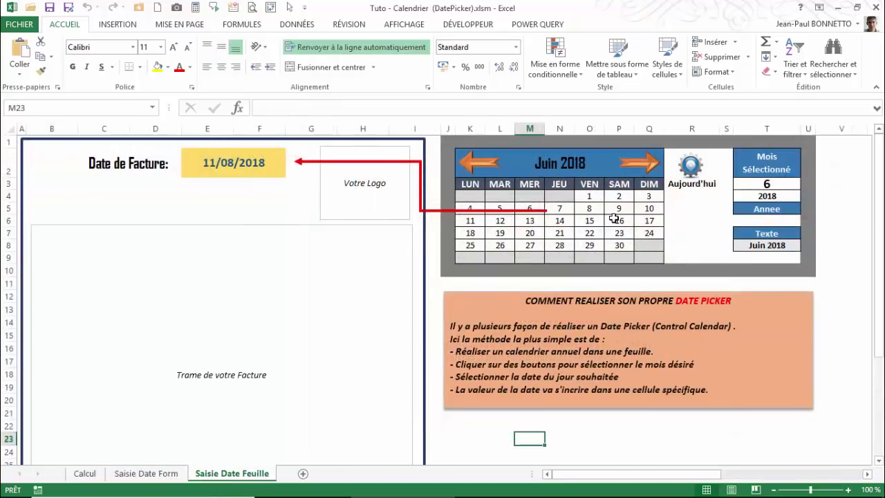
- Try June 2018 days in the sheet calendar: 14, 15, 8, 19, 22 and 16
left_click(560, 221)
left_click(591, 221)
left_click(594, 209)
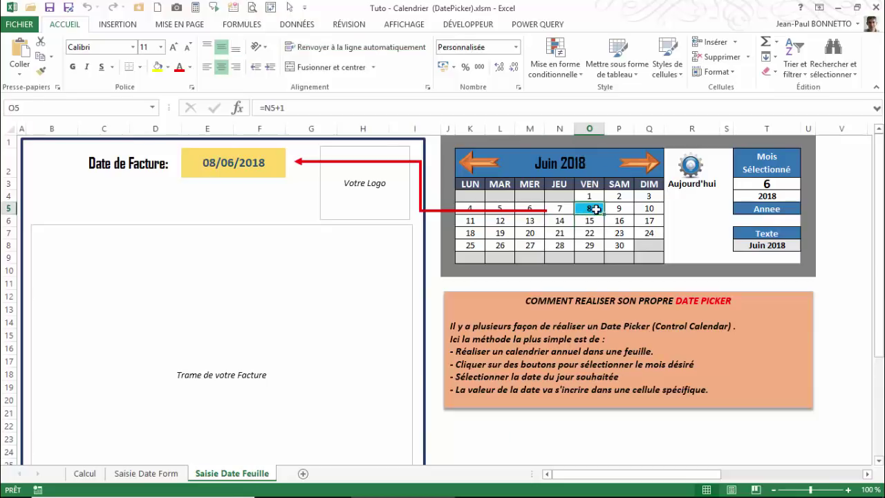
left_click(589, 220)
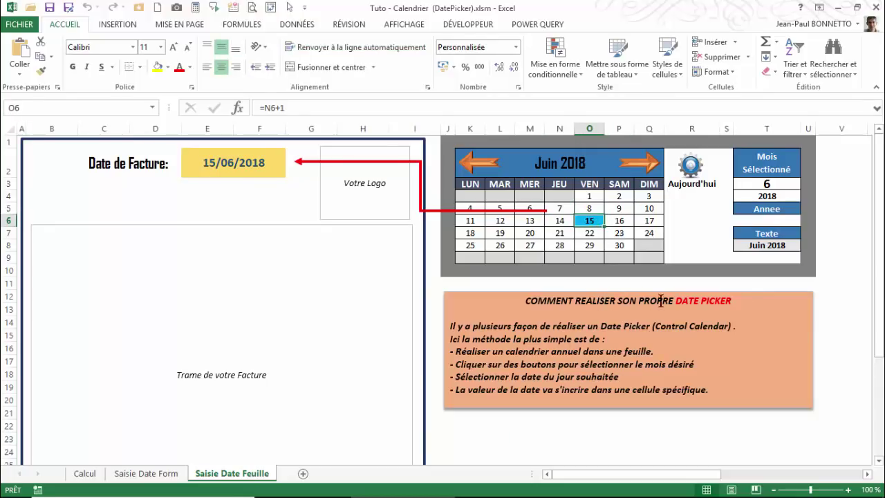
left_click(559, 220)
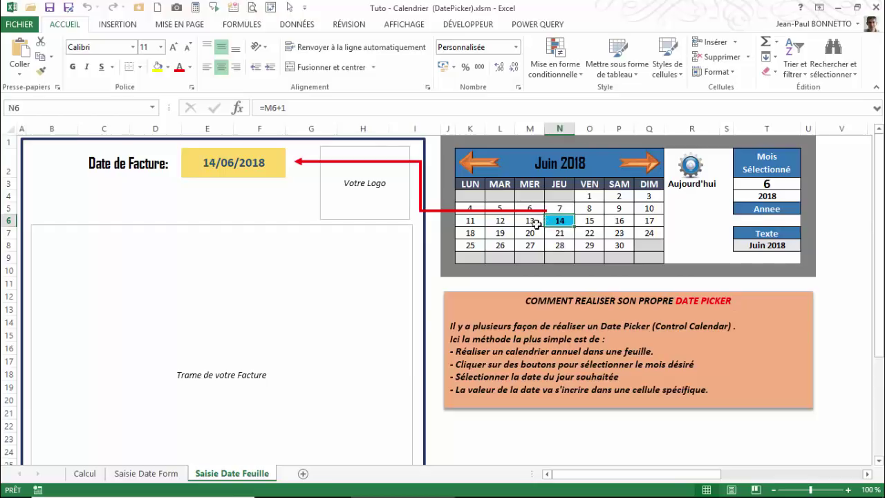
left_click(499, 231)
left_click(539, 233)
left_click(589, 233)
left_click(619, 221)
- Page the sheet calendar from June back to February 2018
left_click(637, 164)
left_click(474, 166)
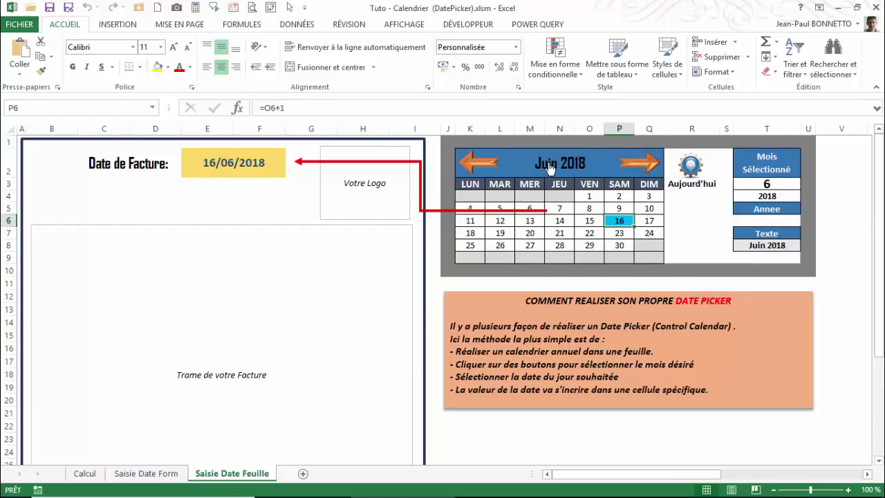
left_click(507, 165)
left_click(506, 166)
left_click(507, 166)
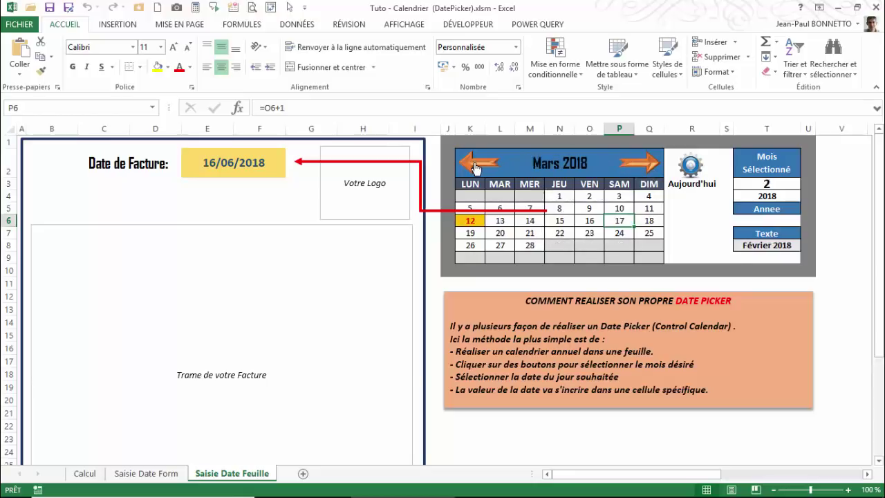
left_click(507, 166)
left_click(507, 166)
left_click(652, 168)
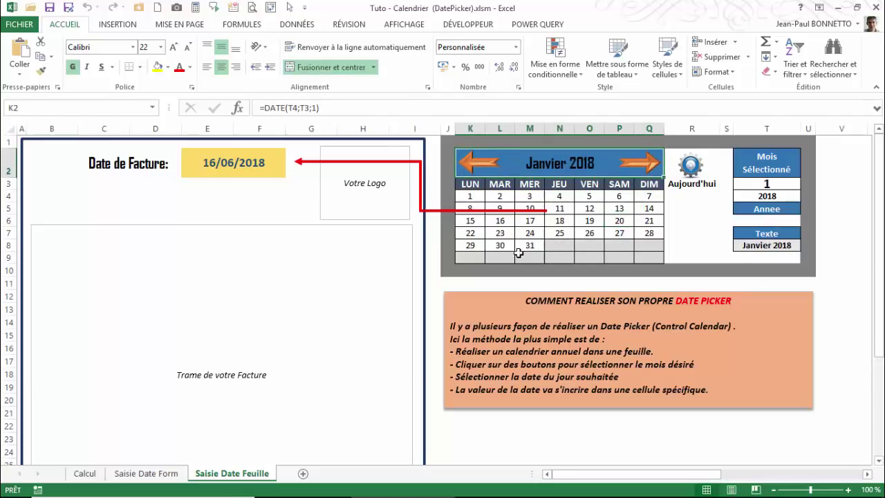
left_click(645, 168)
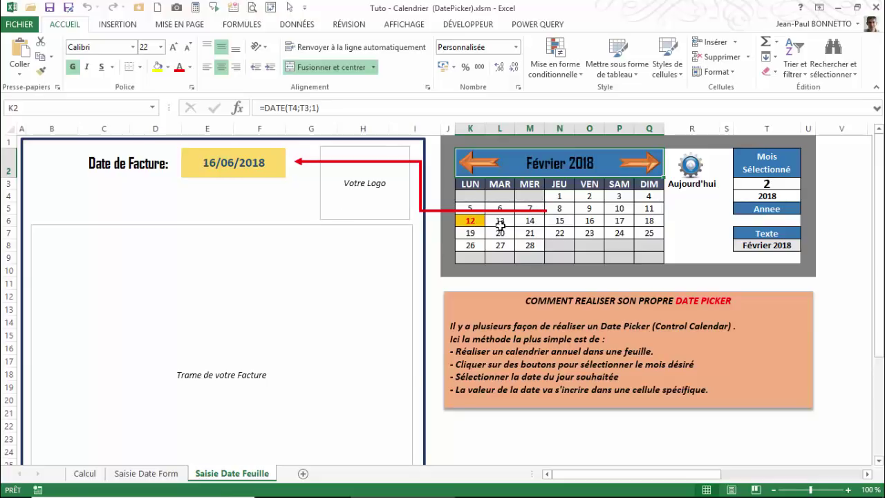
- Try several February days, ending with invoice date 28/02/2018, then go to Saisie Date Form
left_click(510, 221)
left_click(500, 233)
left_click(470, 233)
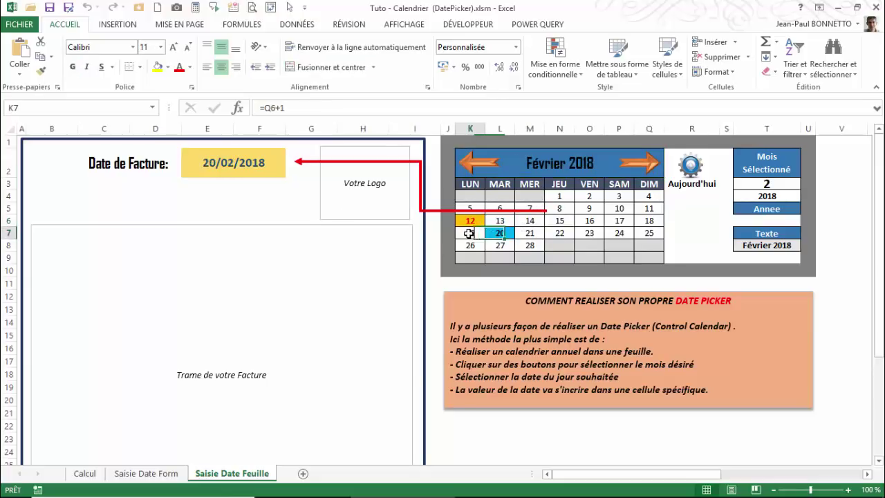
left_click(536, 235)
left_click(560, 234)
left_click(589, 208)
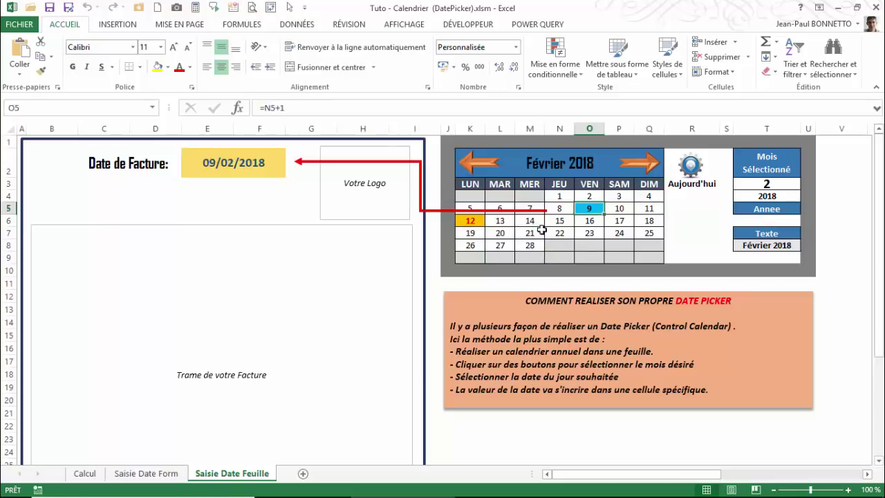
left_click(586, 221)
left_click(589, 233)
left_click(532, 247)
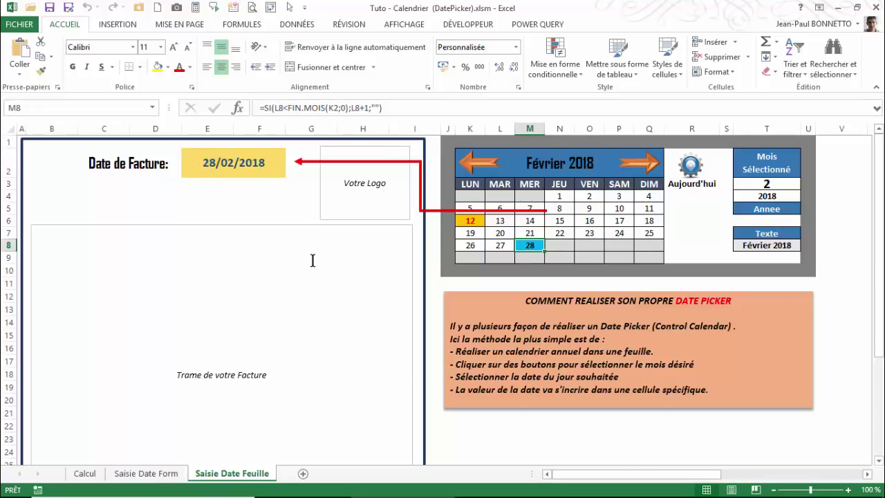
left_click(155, 476)
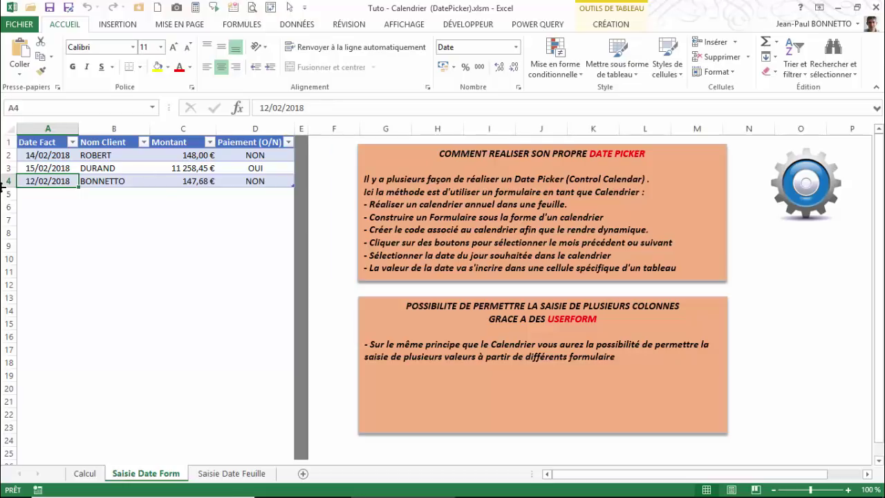
- Open the Calendrier picker from cell A3, browse a month ahead, and pick 22 February 2018
left_click(40, 169)
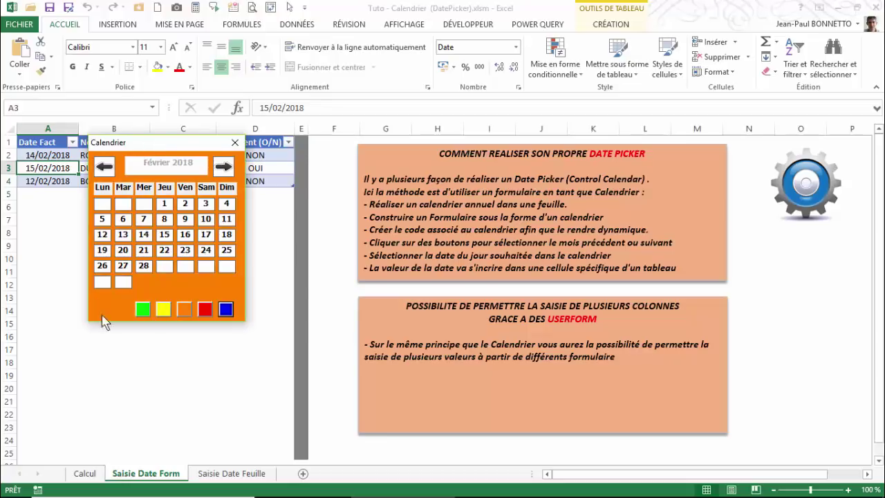
left_click(223, 166)
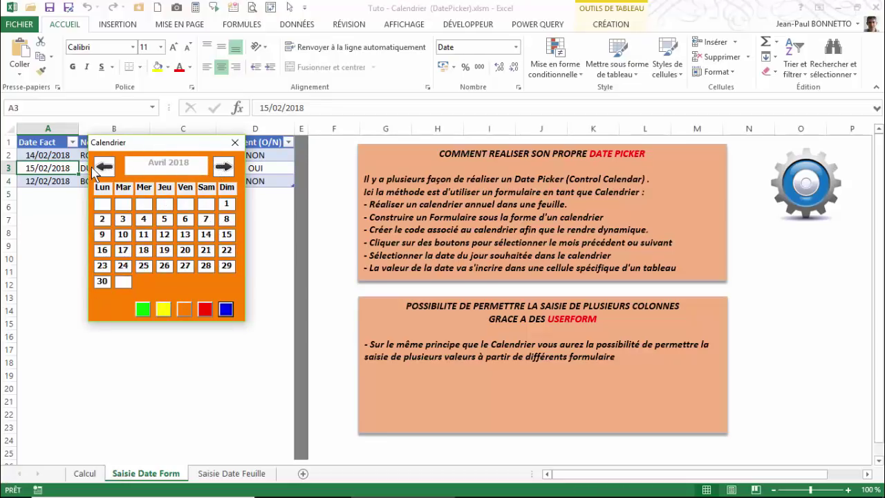
left_click(104, 166)
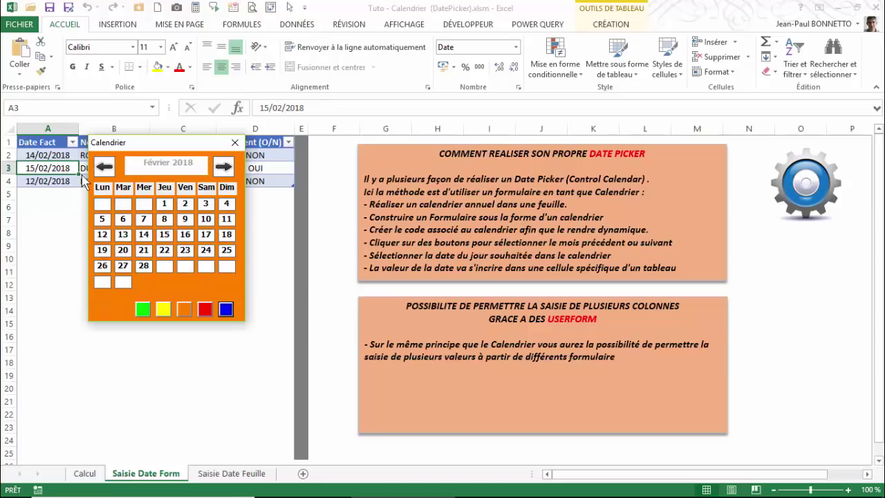
left_click(166, 251)
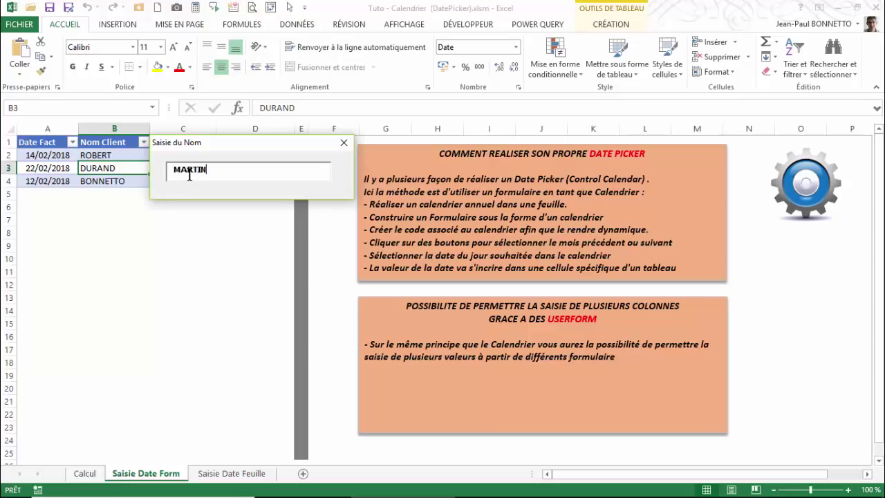
- Confirm the new client name, amount 14 128,58 € and payment status NON for row 3
left_click(344, 143)
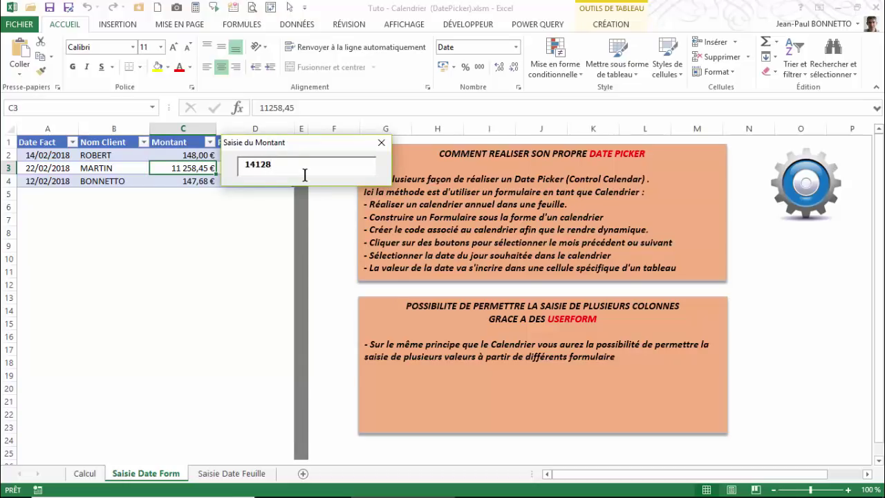
type("14128,58")
left_click(381, 143)
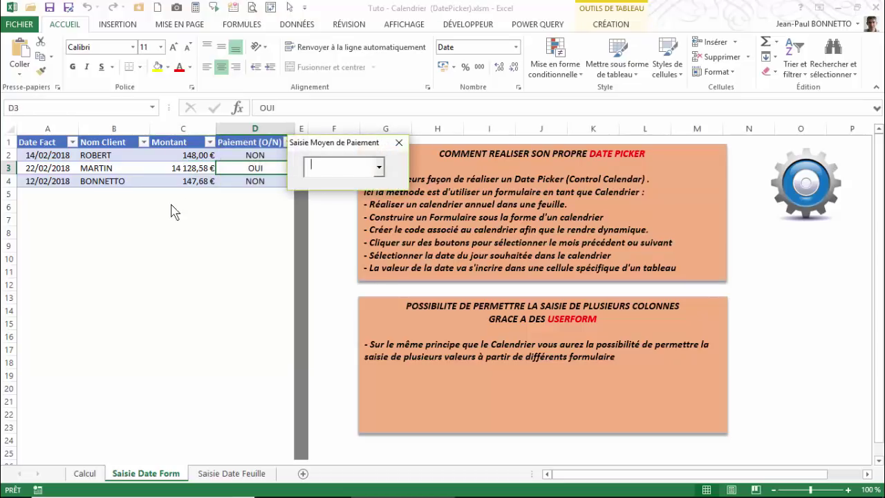
left_click(381, 171)
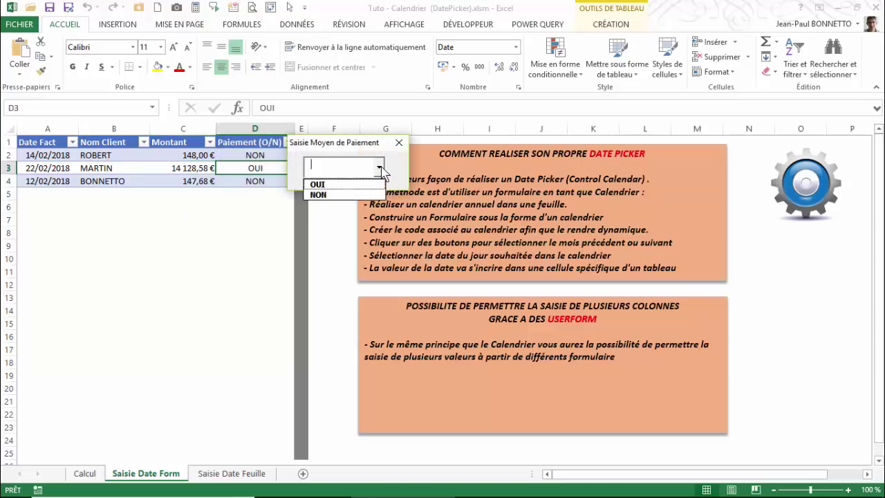
left_click(320, 195)
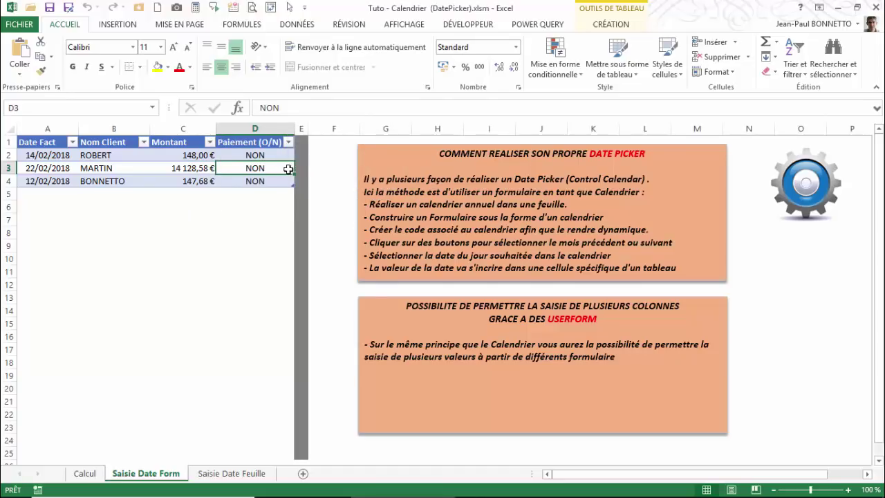
left_click(317, 168)
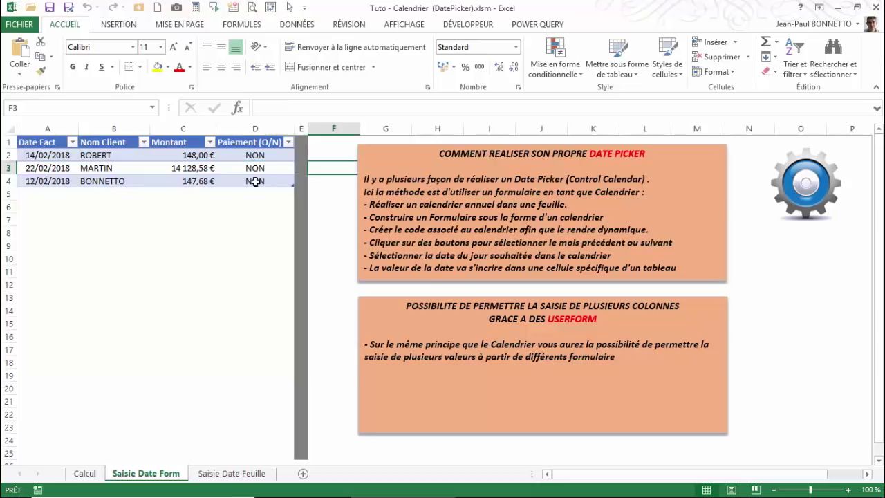
left_click(255, 181)
left_click(398, 155)
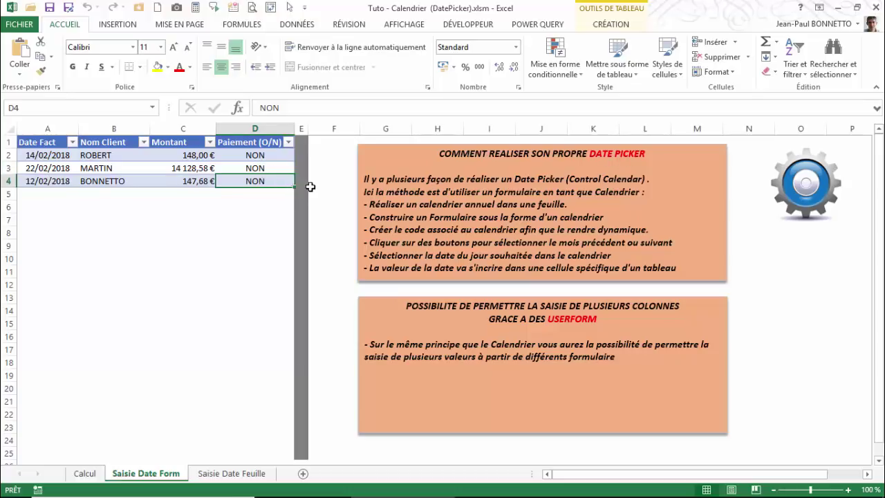
- Add a new invoice row dated 26/03/2018 with a client name, 845,00 € and payment OUI
key("Tab")
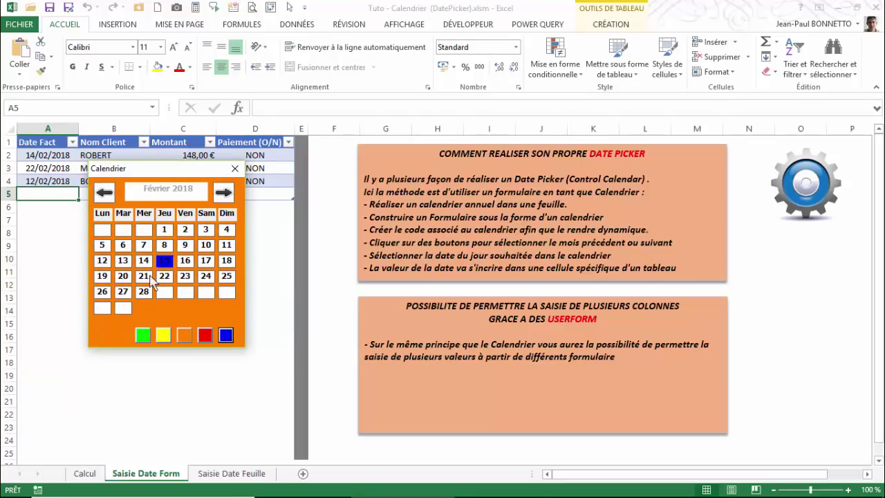
left_click(223, 194)
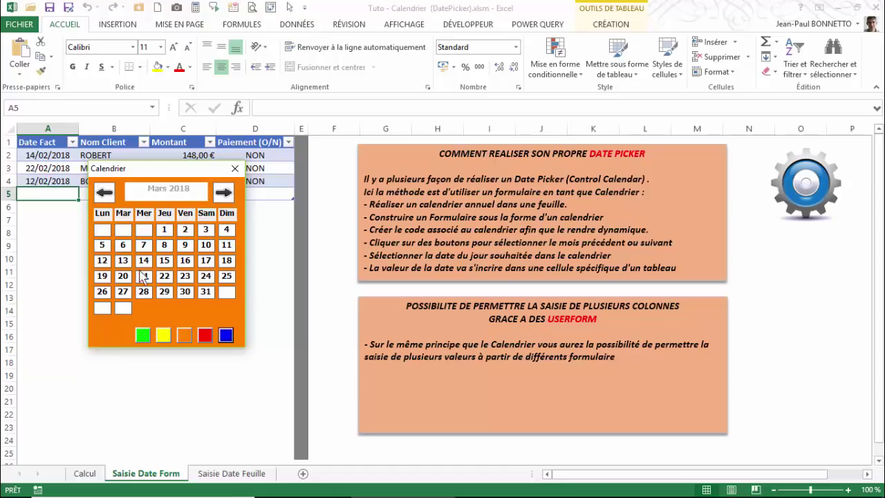
left_click(102, 291)
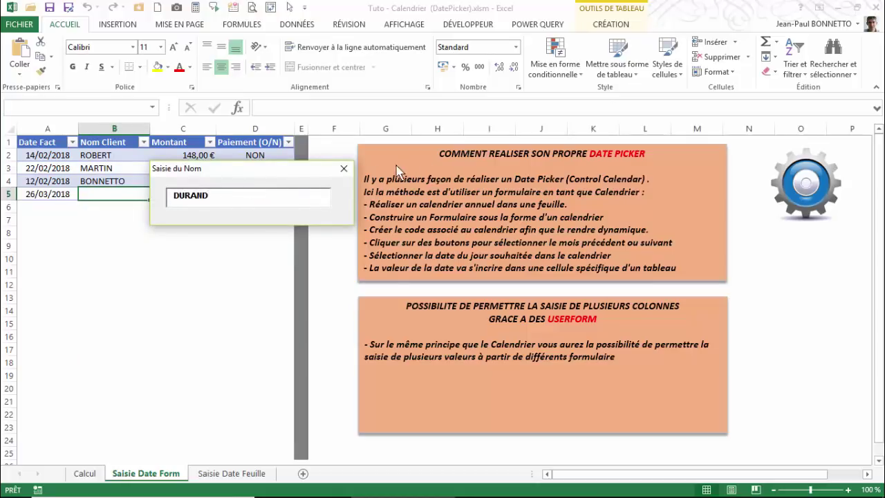
left_click(343, 168)
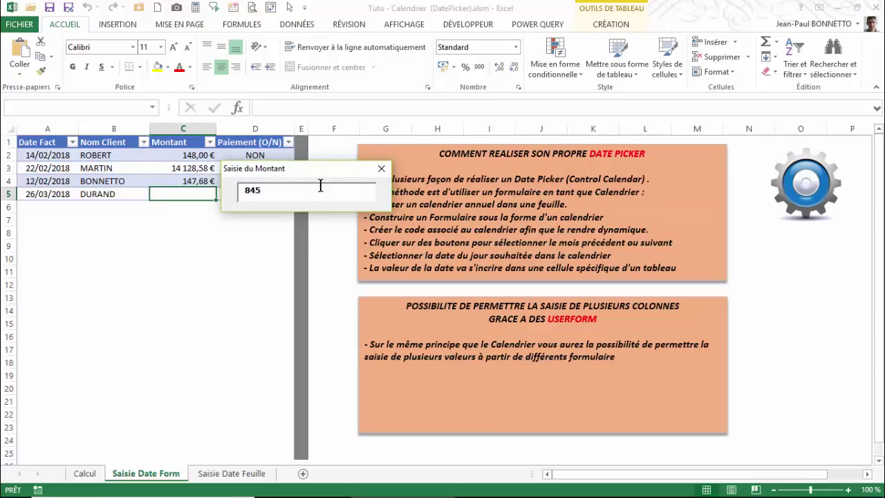
left_click(381, 168)
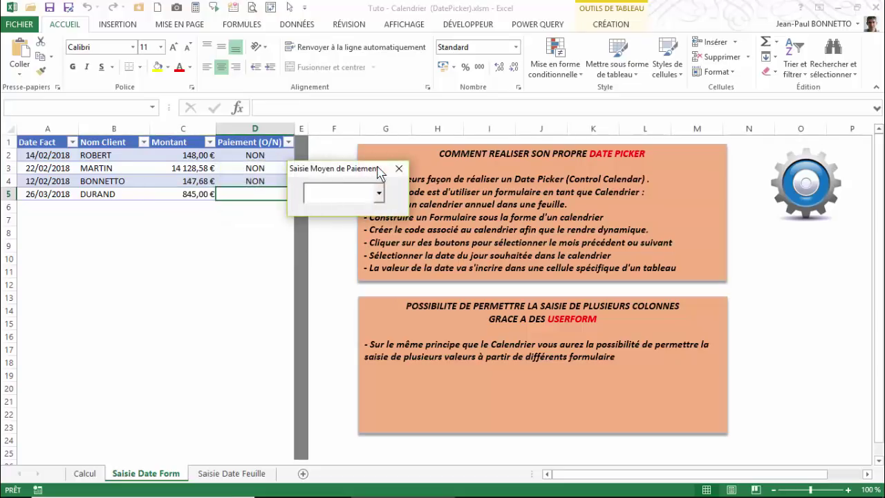
left_click(378, 194)
left_click(325, 208)
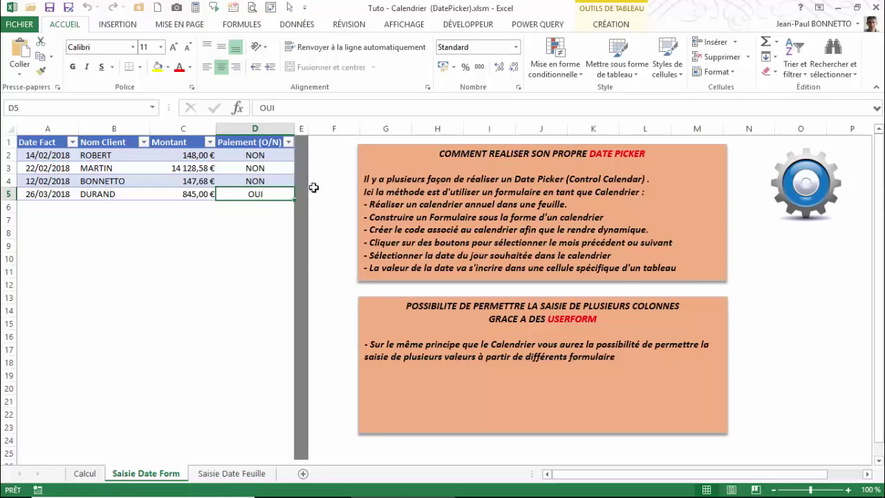
left_click(329, 204)
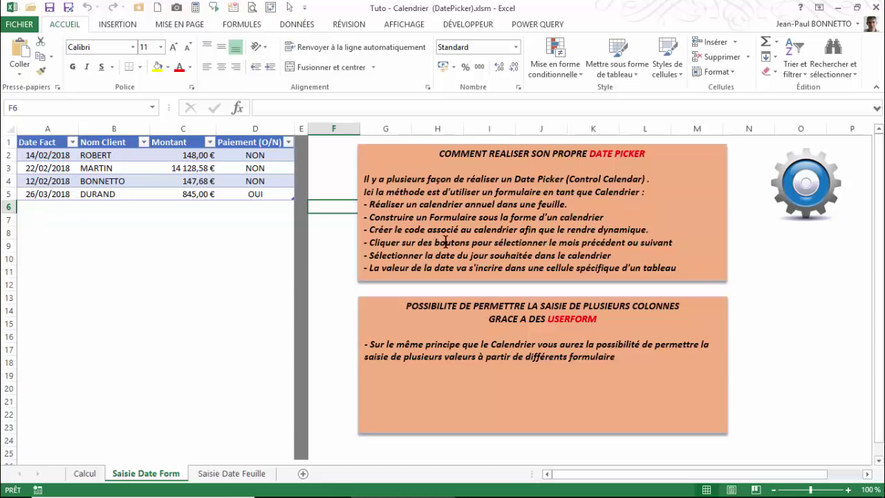
- Dismiss the new row's date picker unchanged and switch to the Saisie Date Feuille sheet
left_click(42, 195)
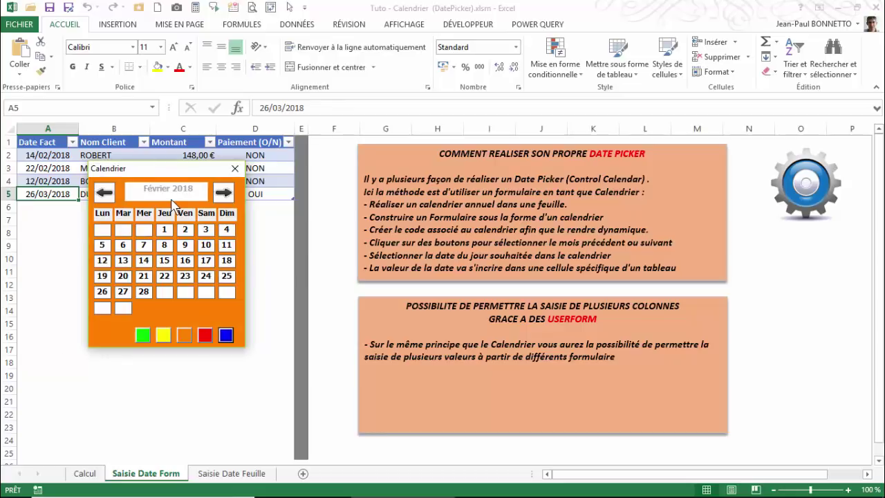
left_click(235, 168)
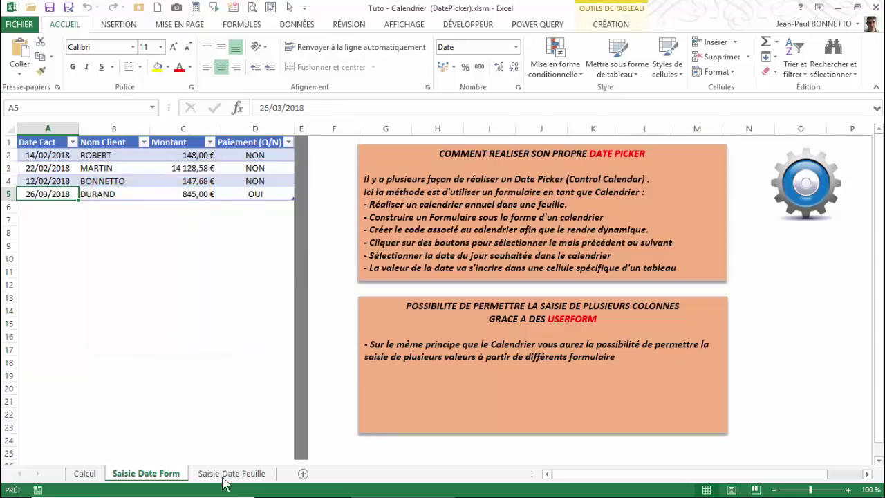
left_click(226, 477)
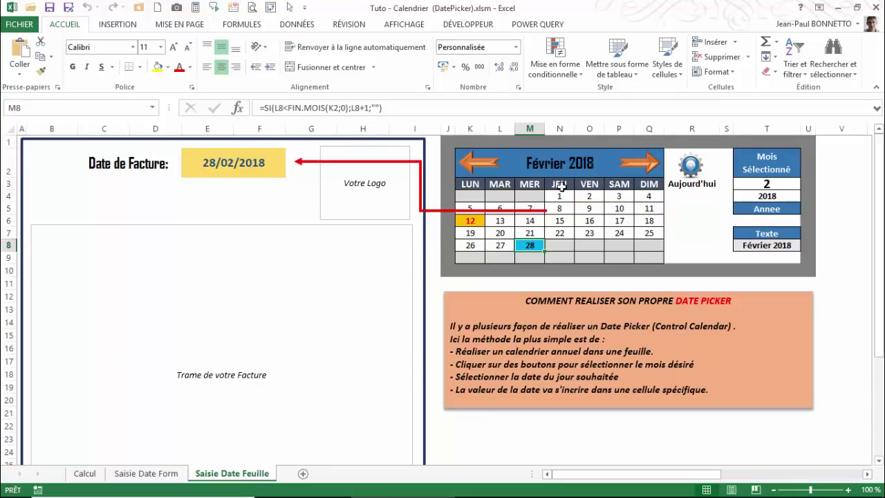
- Pick days 15, 22, 10 and finally 19, setting the invoice date to 19/02/2018
left_click(567, 221)
left_click(563, 234)
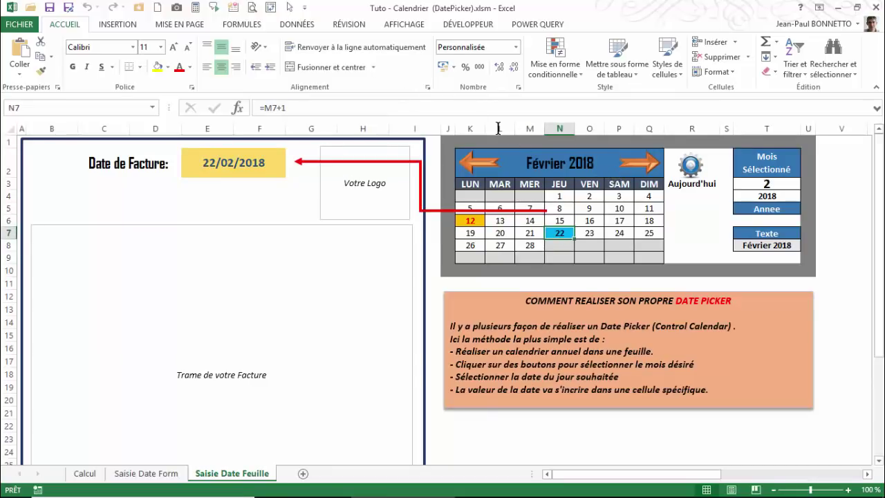
left_click(622, 208)
left_click(470, 233)
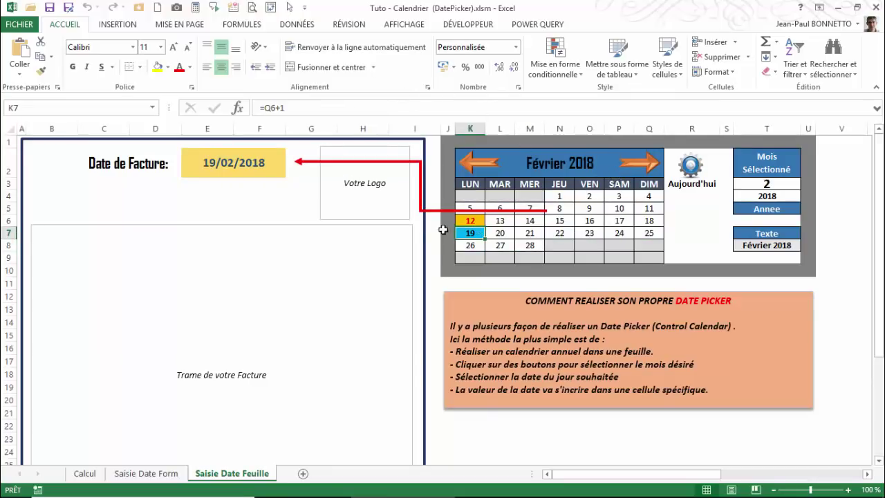
left_click(143, 476)
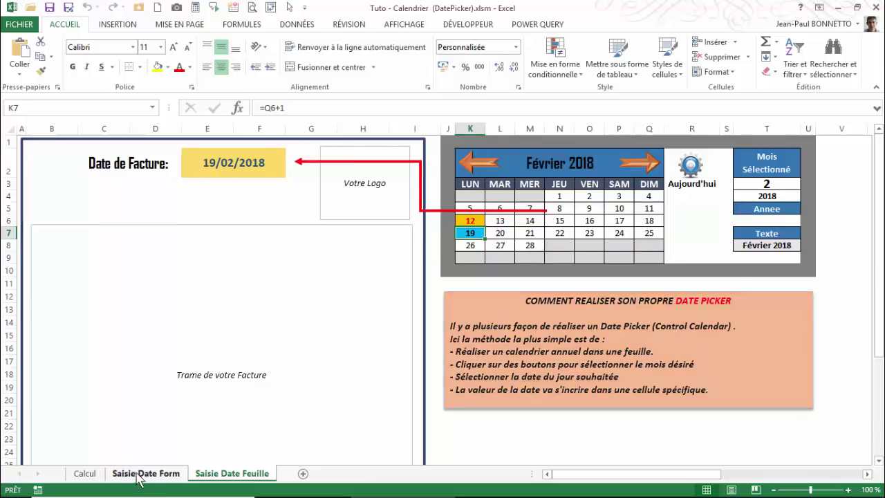
left_click(48, 177)
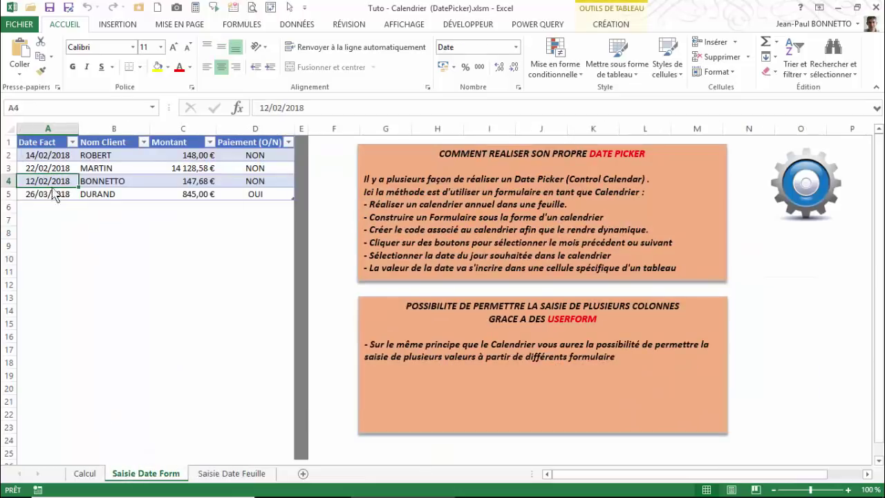
left_click(235, 155)
left_click(38, 194)
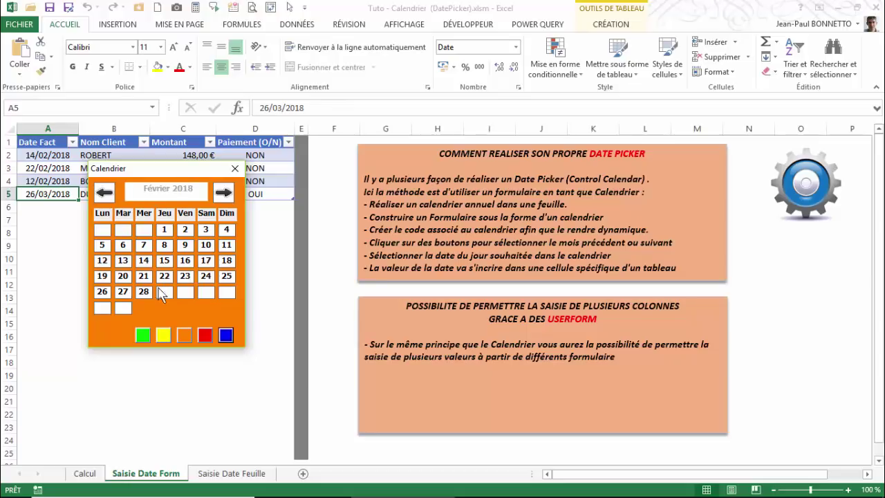
left_click(235, 168)
left_click(45, 208)
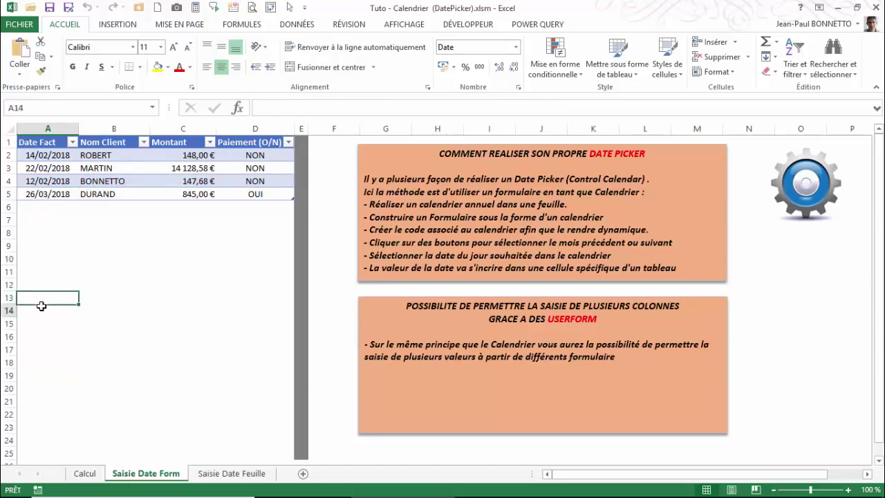
left_click_drag(47, 230, 47, 207)
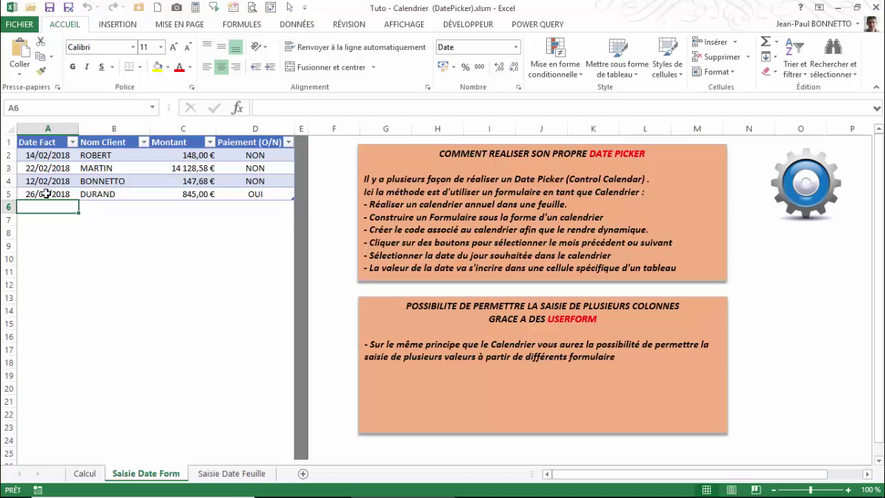
left_click(122, 209)
left_click(189, 207)
left_click(283, 208)
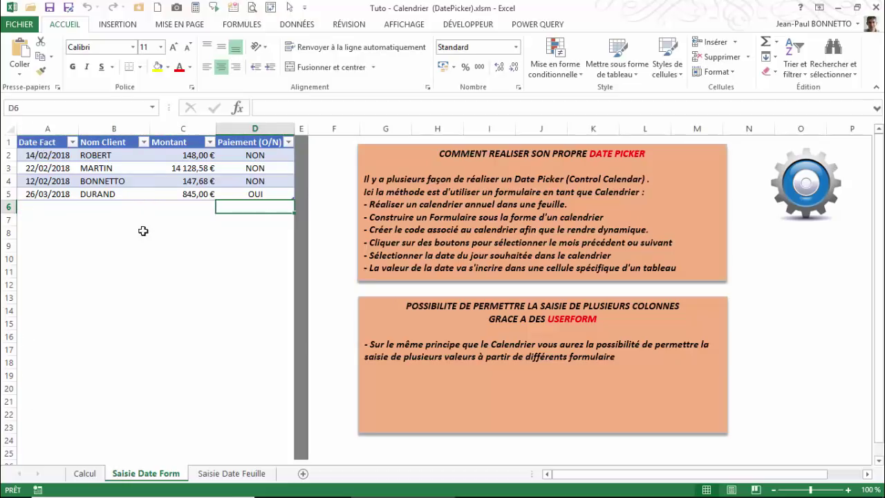
left_click(201, 191)
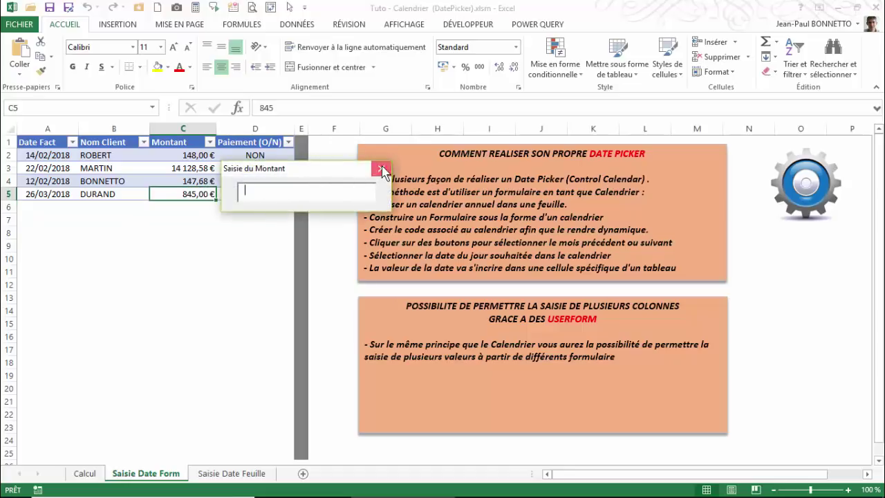
left_click(382, 170)
left_click(107, 194)
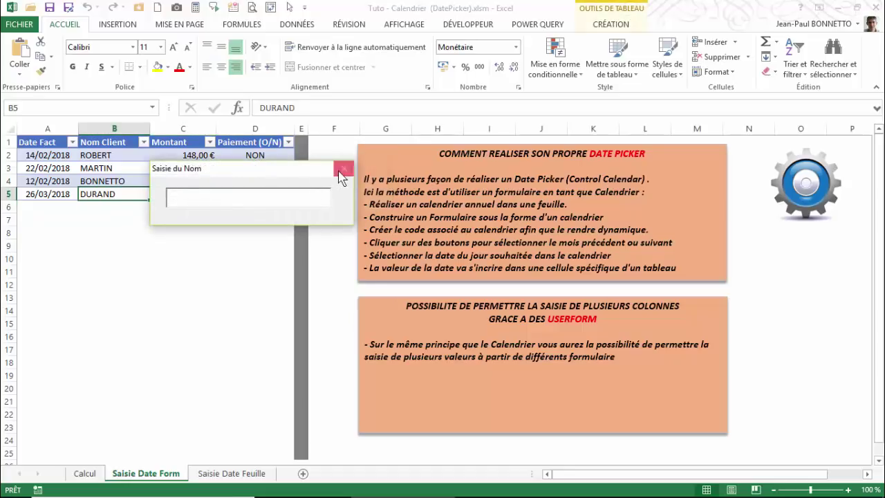
left_click(343, 170)
left_click(263, 193)
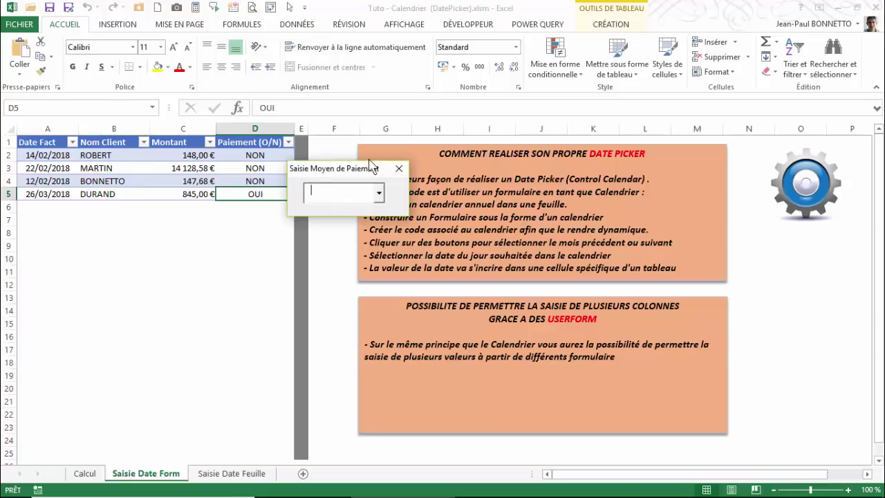
left_click(399, 168)
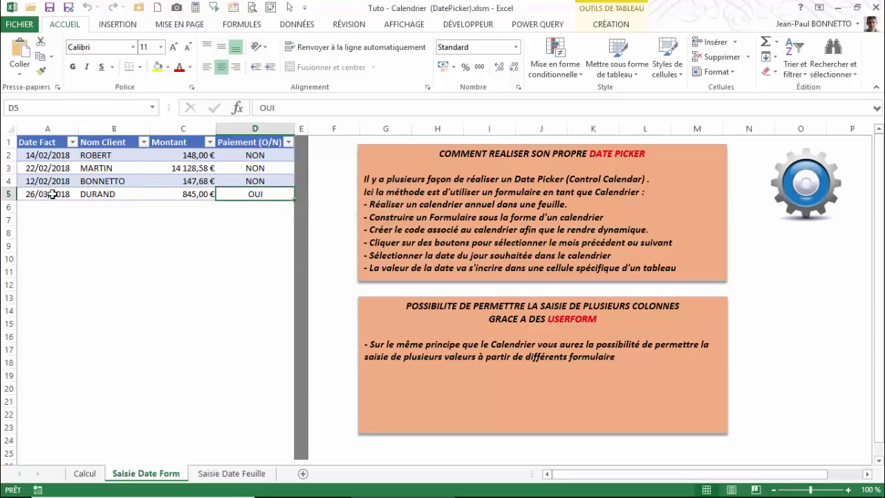
left_click(315, 164)
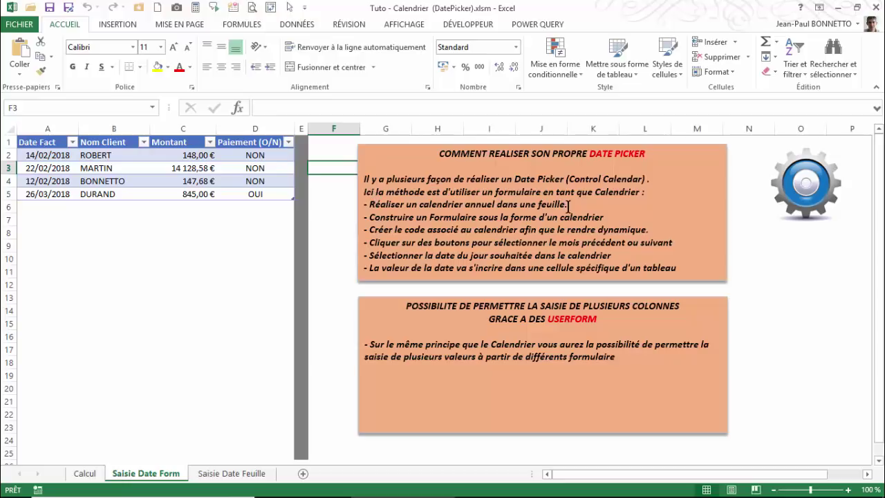
- Visit the Calcul sheet, then on Saisie Date Feuille pick days 8, 22 and finally 16/02/2018
left_click(84, 474)
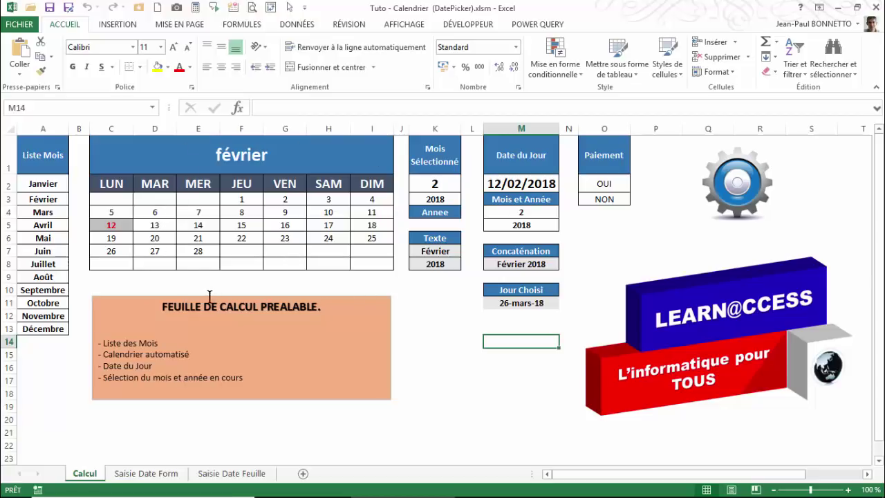
left_click(256, 473)
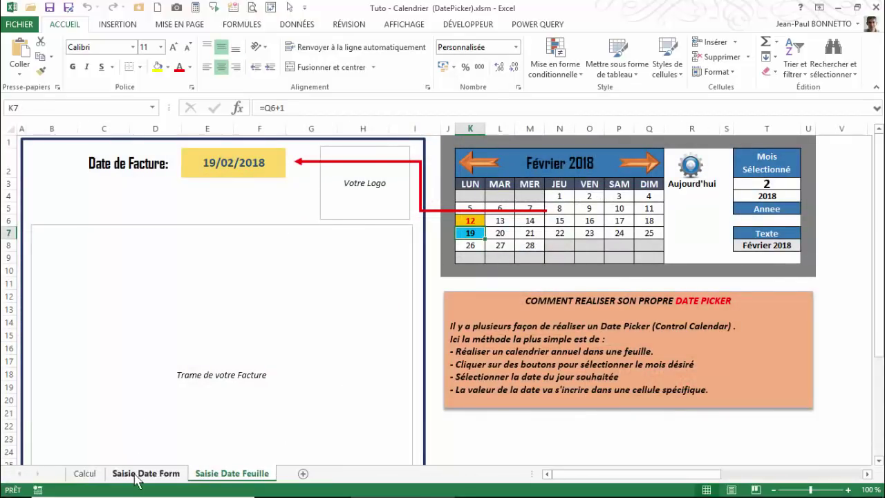
left_click(559, 209)
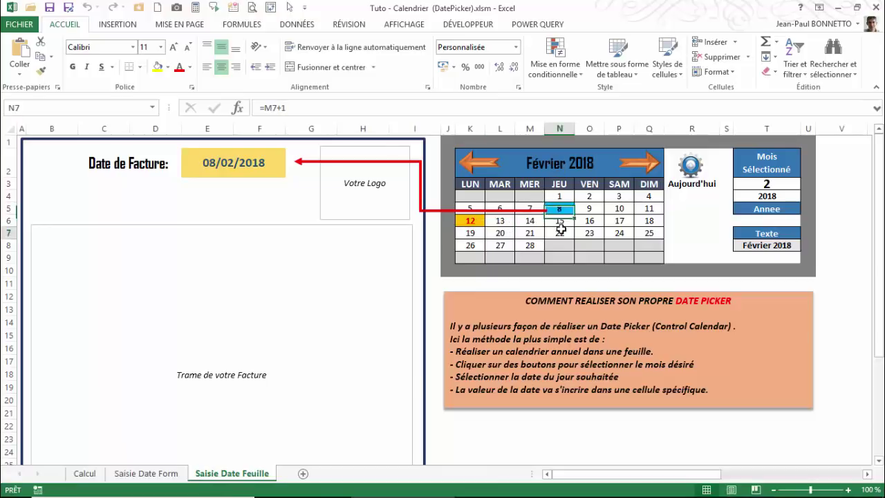
left_click(559, 233)
left_click(589, 220)
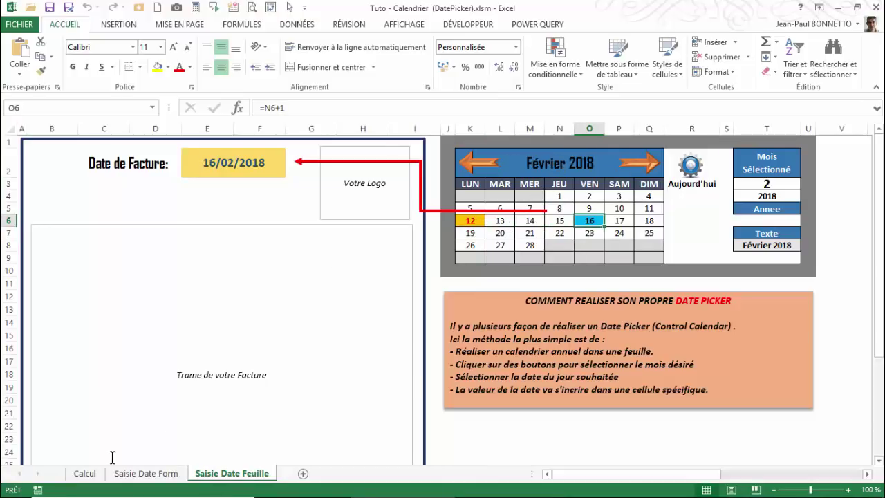
left_click(131, 473)
left_click(84, 473)
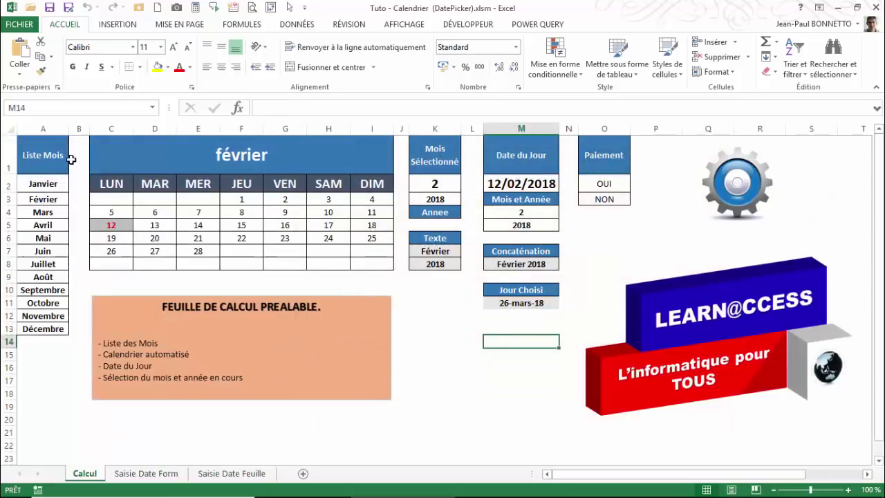
left_click(250, 197)
left_click(243, 225)
left_click(238, 238)
left_click(185, 235)
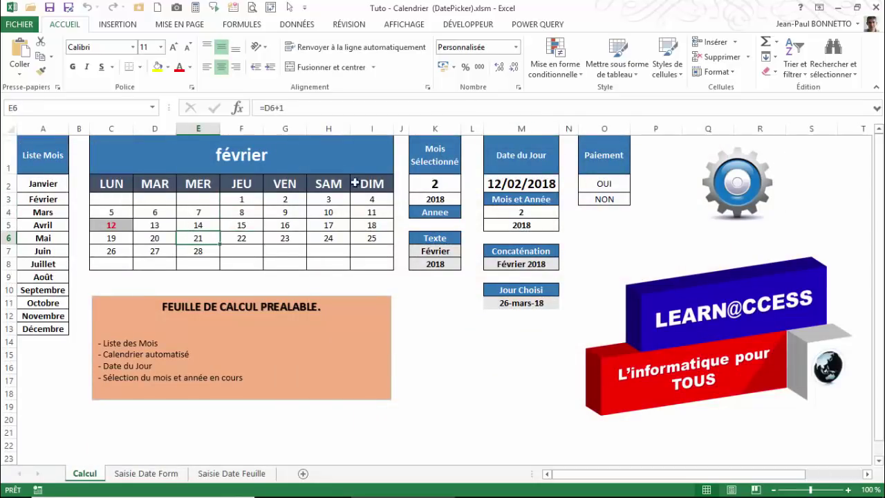
left_click(440, 179)
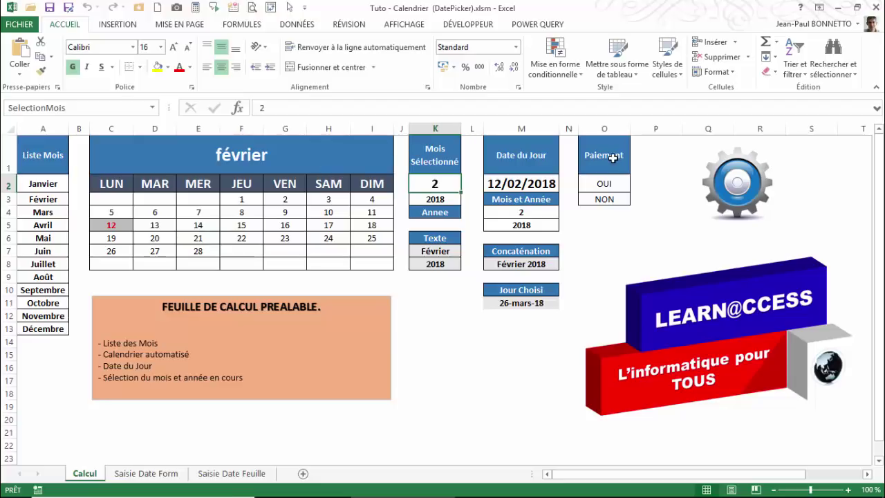
type("3")
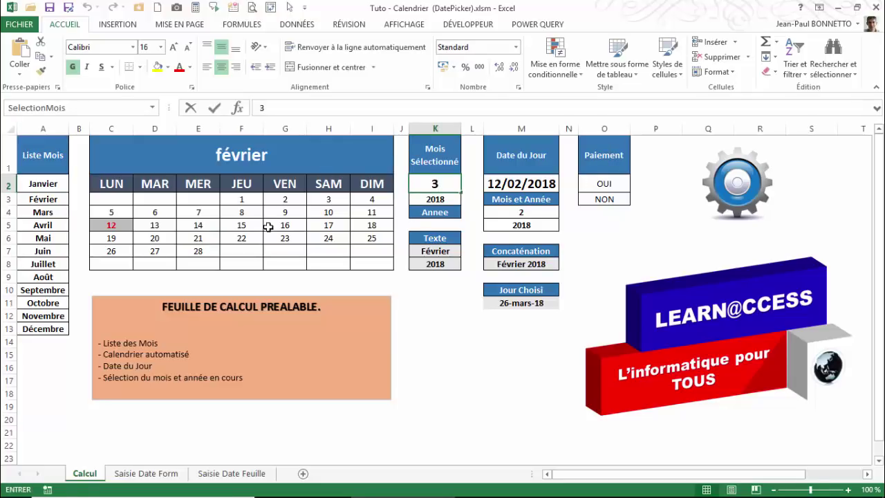
left_click(285, 224)
left_click(418, 179)
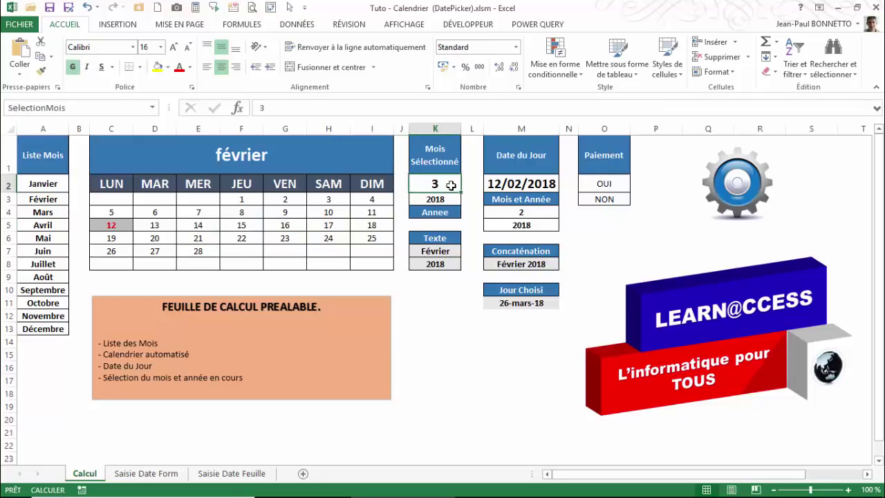
type("2")
key("Return")
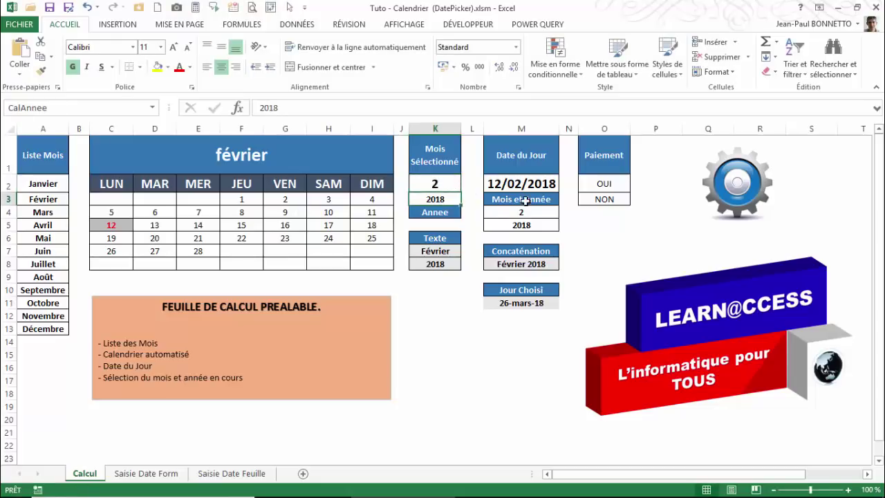
left_click(523, 212)
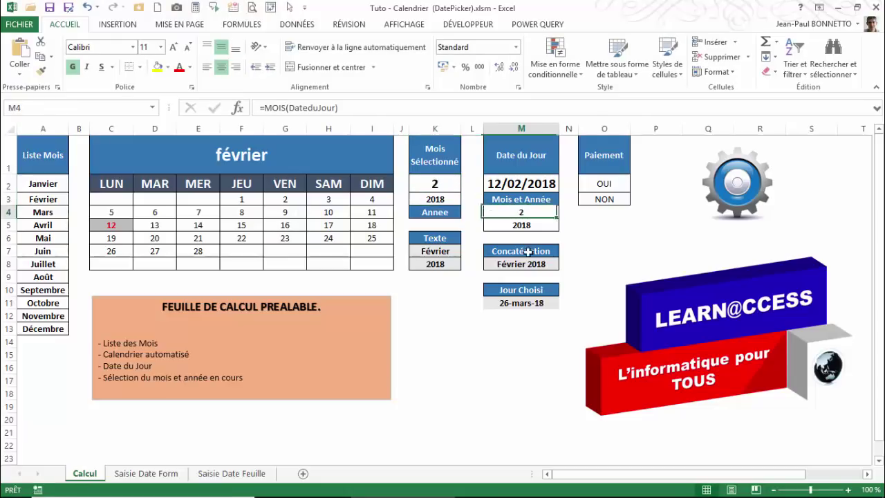
left_click(428, 181)
left_click(526, 211)
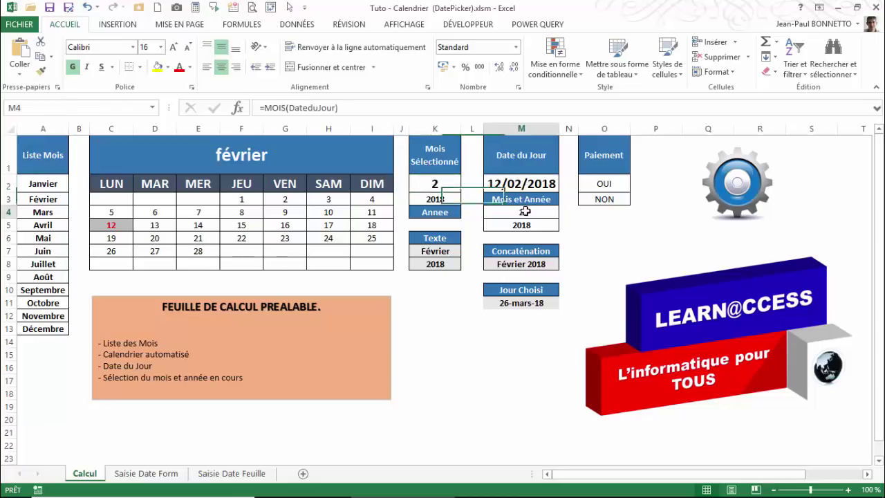
left_click(557, 228)
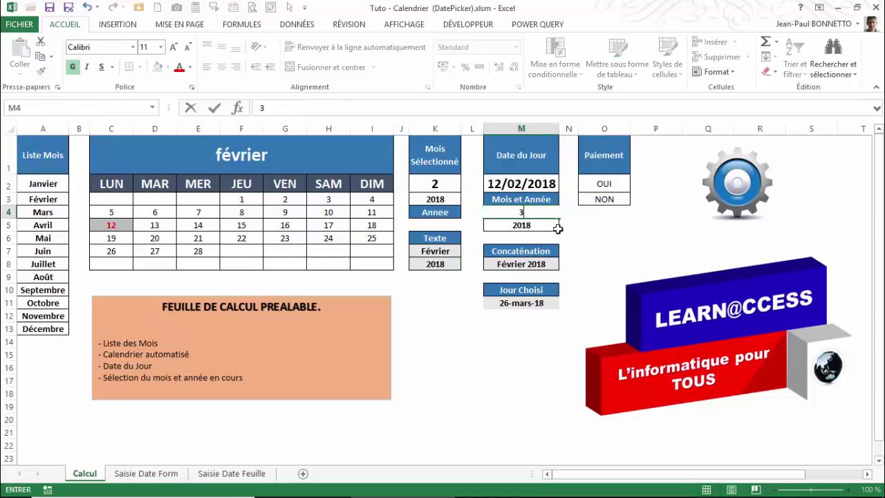
left_click(521, 213)
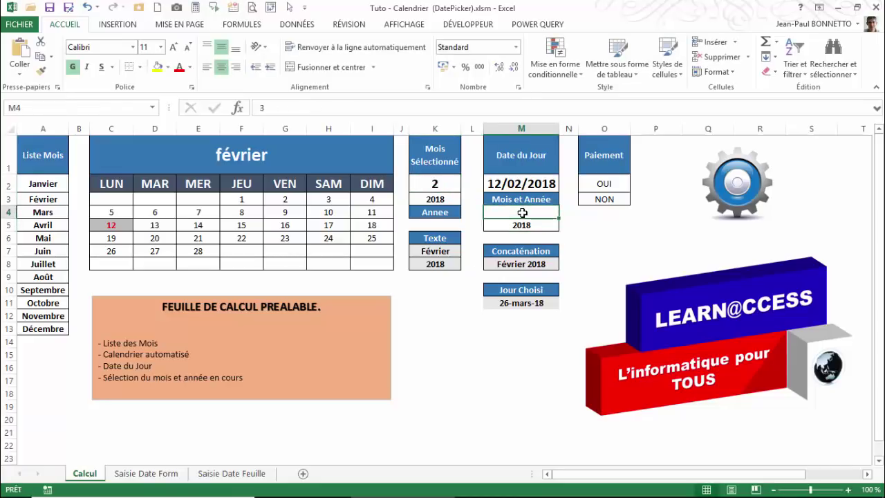
type("2")
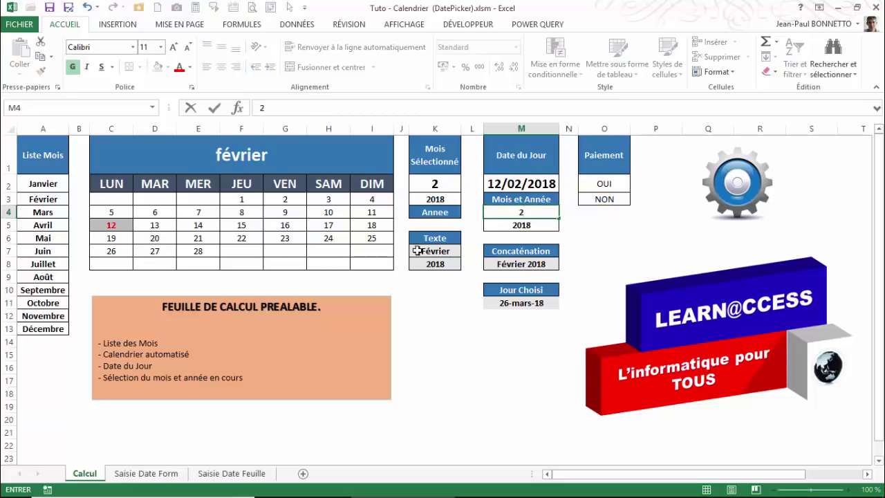
left_click(285, 160)
left_click(260, 213)
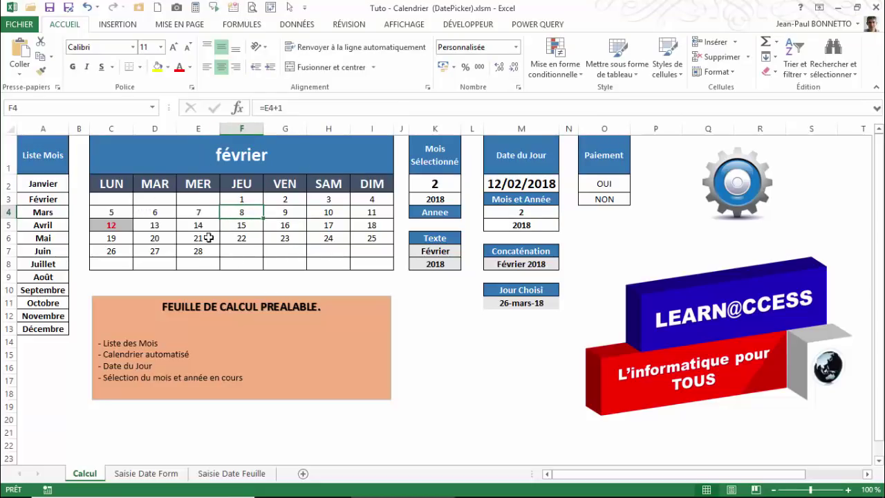
left_click(231, 473)
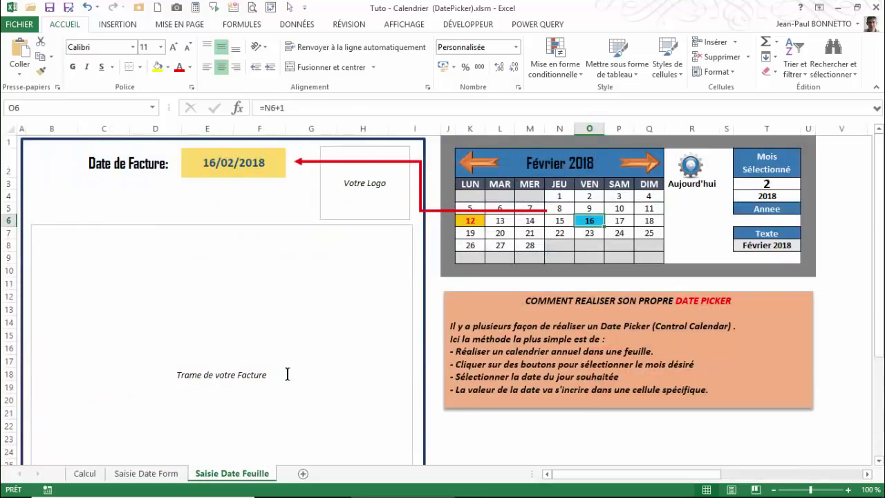
left_click(145, 473)
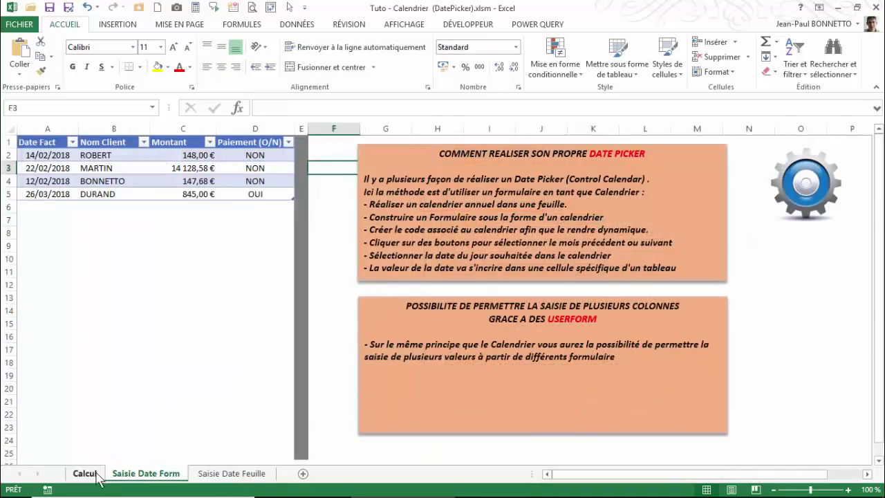
left_click(85, 473)
left_click_drag(41, 160, 35, 329)
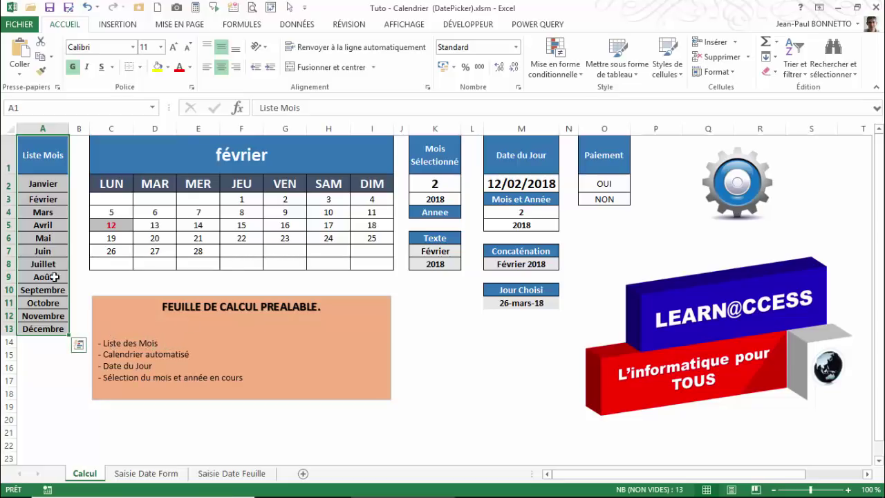
left_click_drag(43, 184, 46, 324)
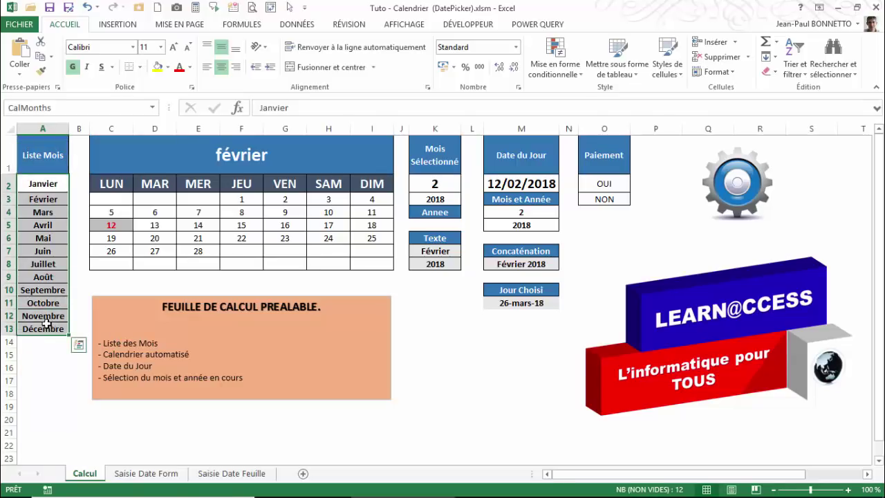
left_click(40, 185)
left_click_drag(40, 185, 45, 329)
left_click(48, 184)
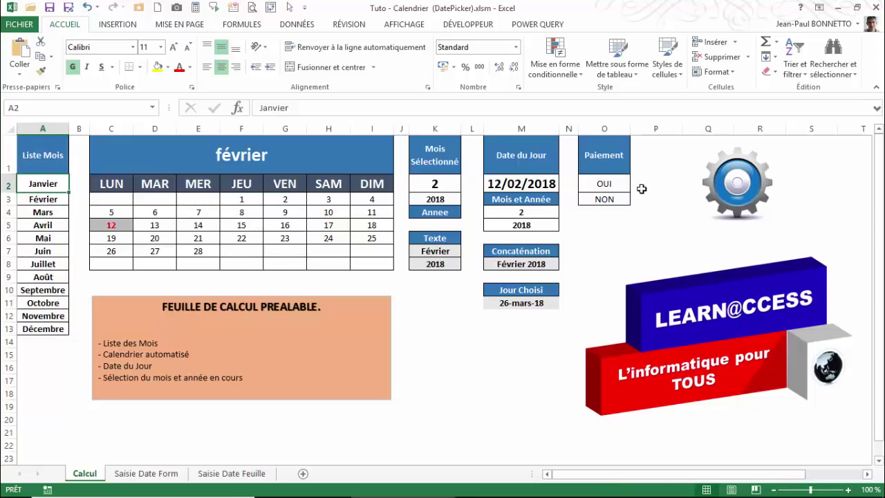
left_click(519, 183)
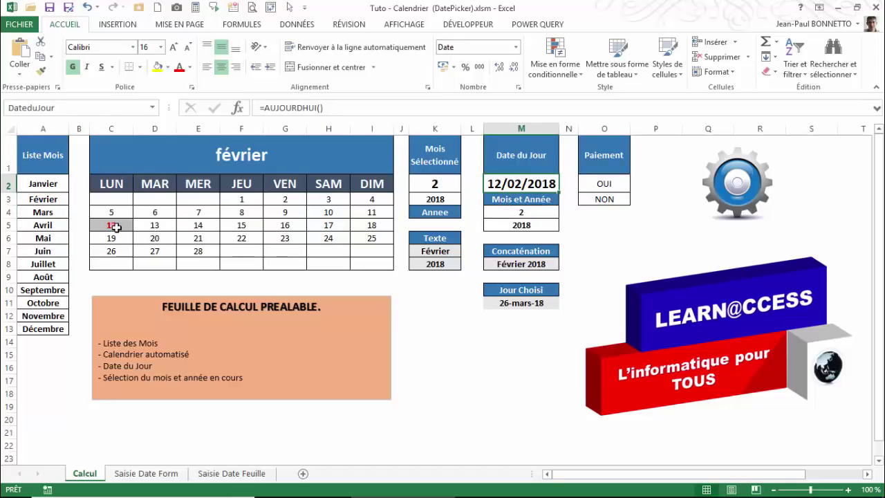
- Inspect the février calendar's day formulas like =F5+1, undoing an accidental move of day 28
left_click(156, 224)
left_click(199, 223)
left_click(250, 221)
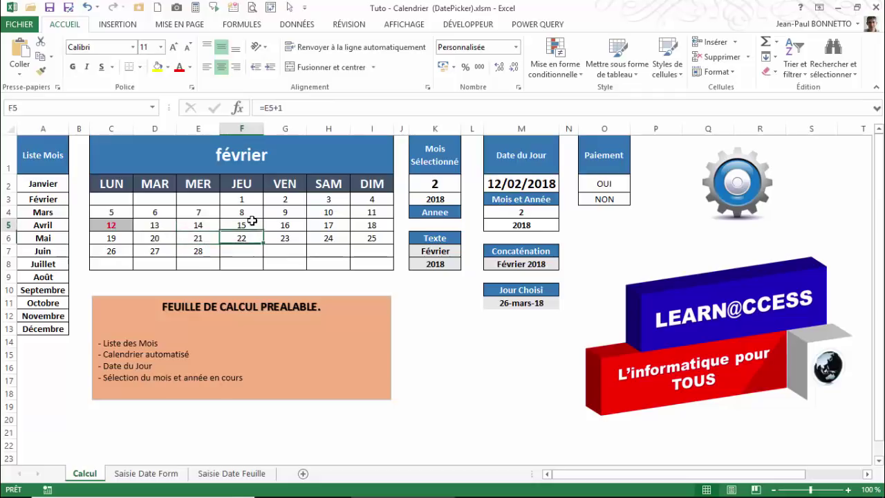
left_click(183, 250)
left_click_drag(180, 249, 181, 236)
left_click(235, 211)
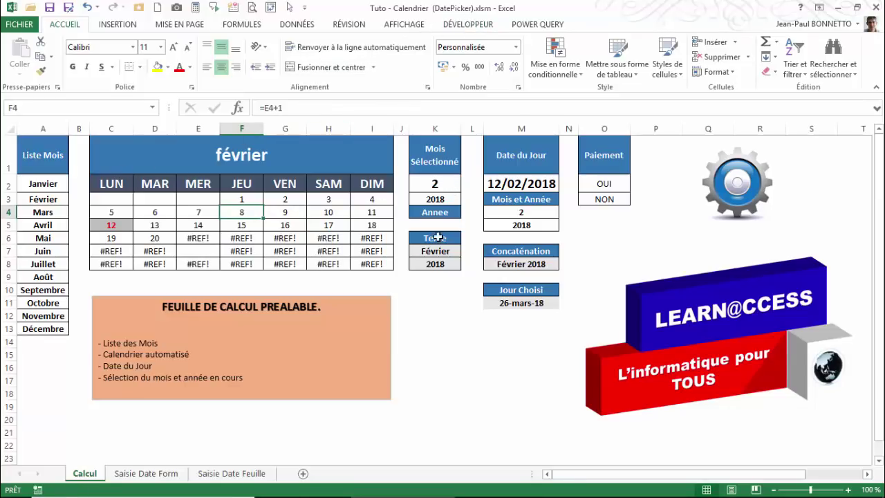
left_click(86, 7)
left_click(266, 227)
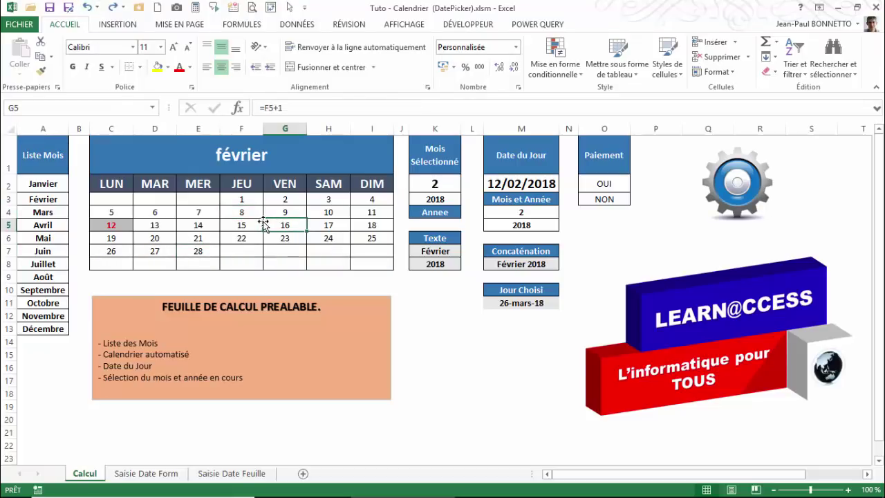
left_click(403, 26)
- Open the Visual Basic editor full-screen and load frmCalendrier from the Feuilles folder into the designer
left_click(471, 24)
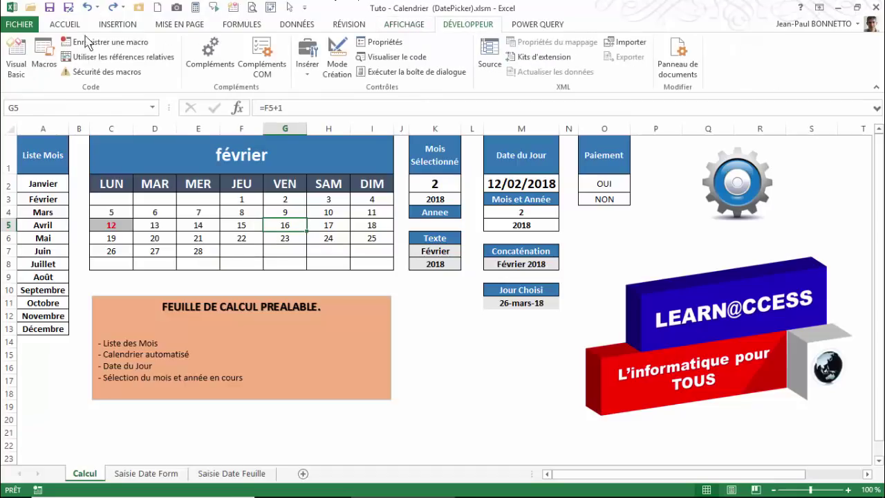
left_click(16, 59)
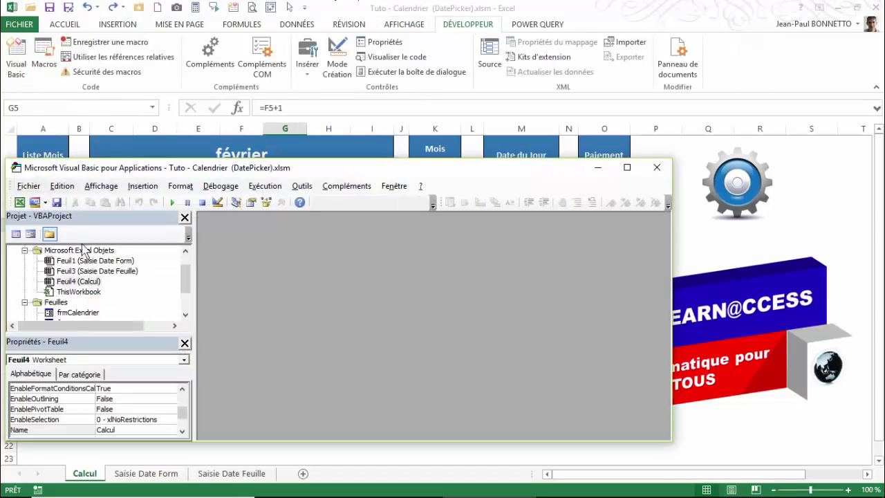
left_click(626, 168)
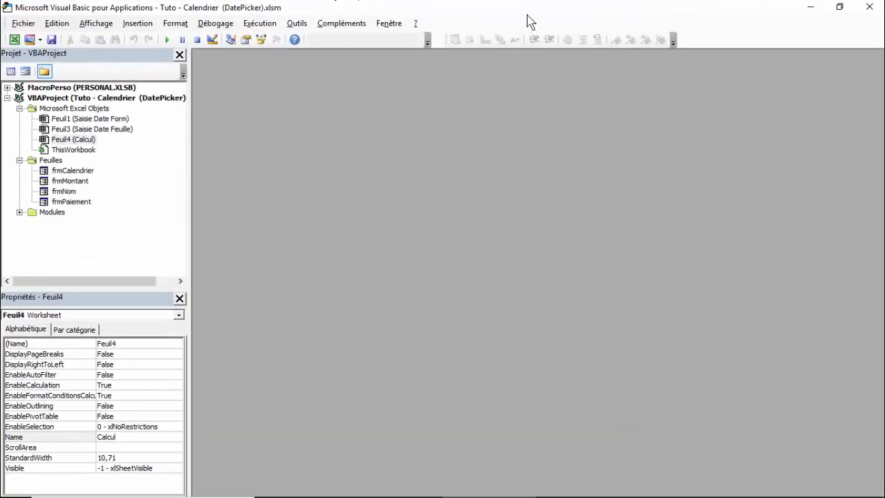
left_click(55, 161)
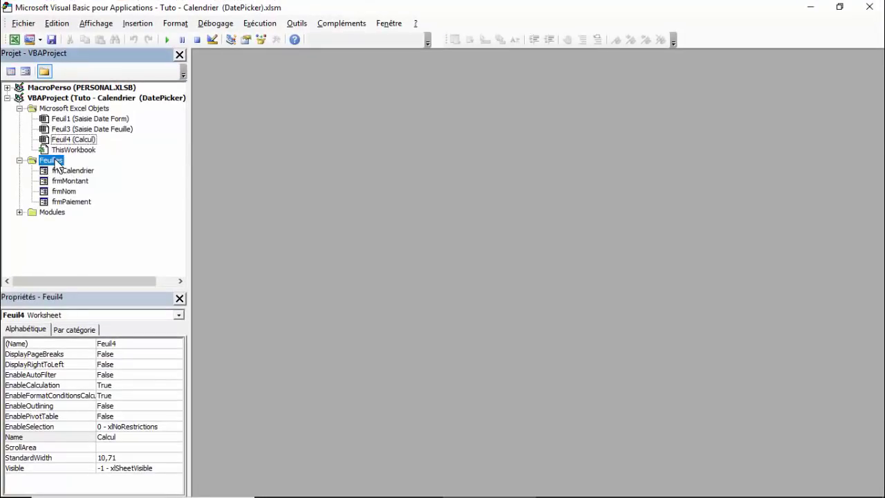
right_click(56, 164)
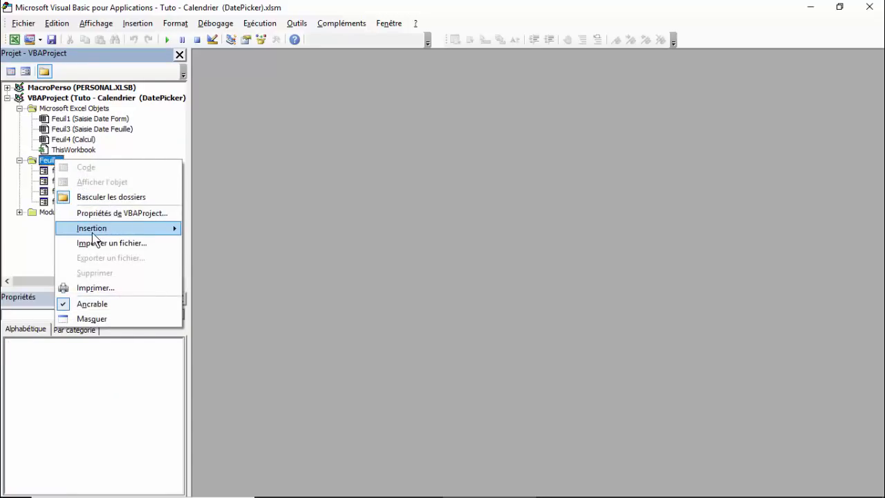
left_click(270, 155)
double_click(63, 171)
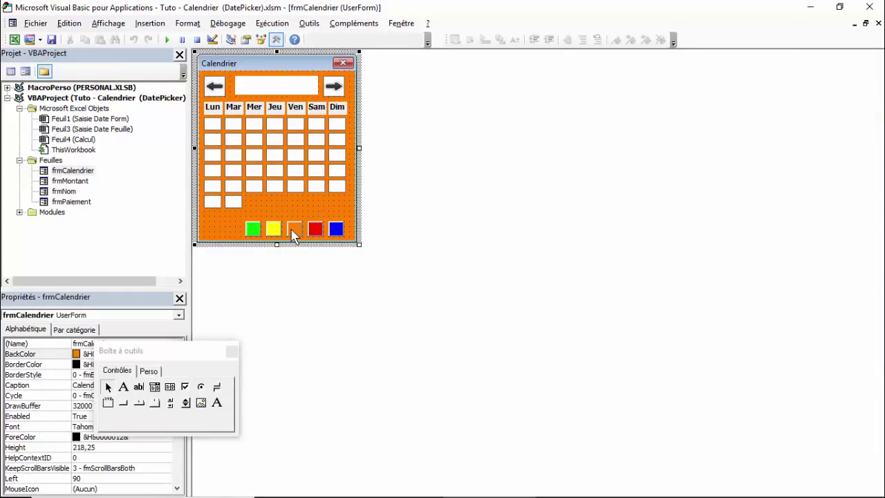
- Place the Boîte à outils palette right of frmCalendrier, then select the txtMois text box
mouse_move(171, 353)
left_mouse_down()
mouse_move(494, 83)
mouse_move(485, 68)
left_mouse_up()
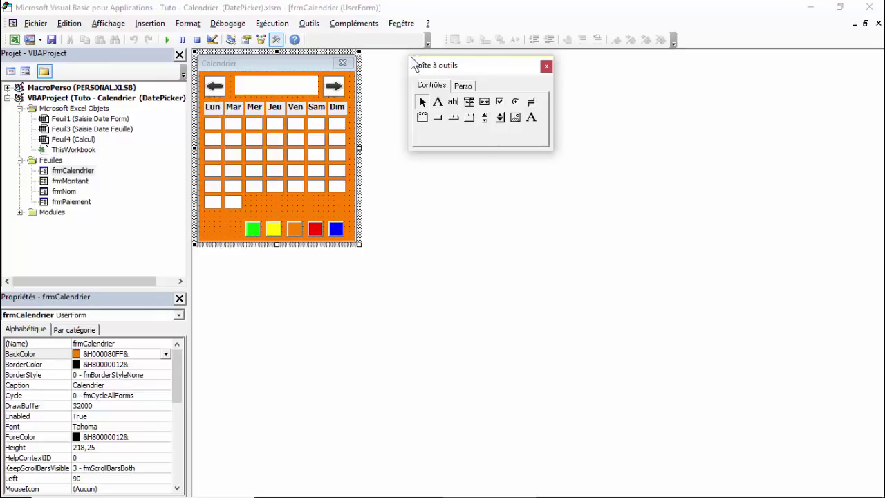
left_click_drag(473, 65, 456, 64)
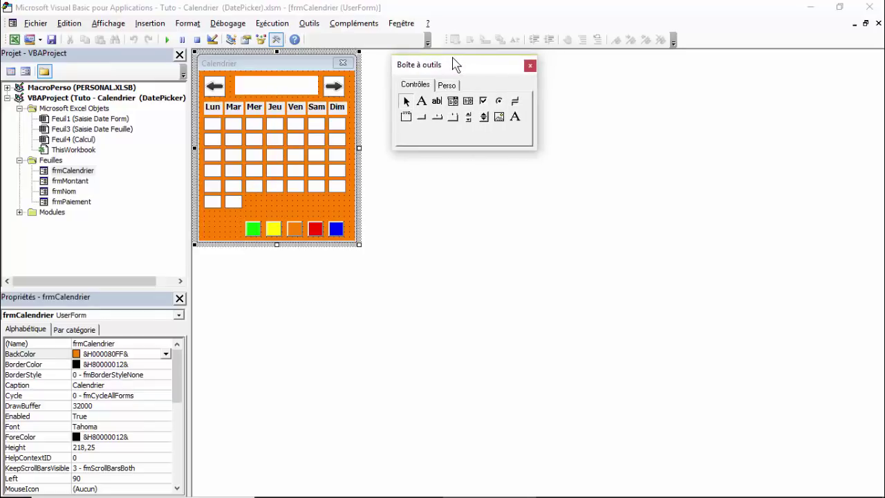
left_click(269, 96)
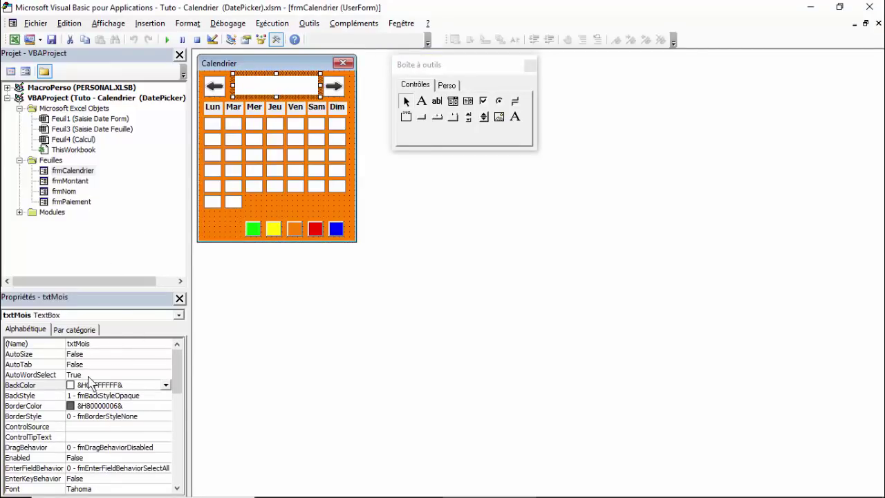
- Check the names of the txtMois month box and the imgG and imgD arrow images
left_click(155, 388)
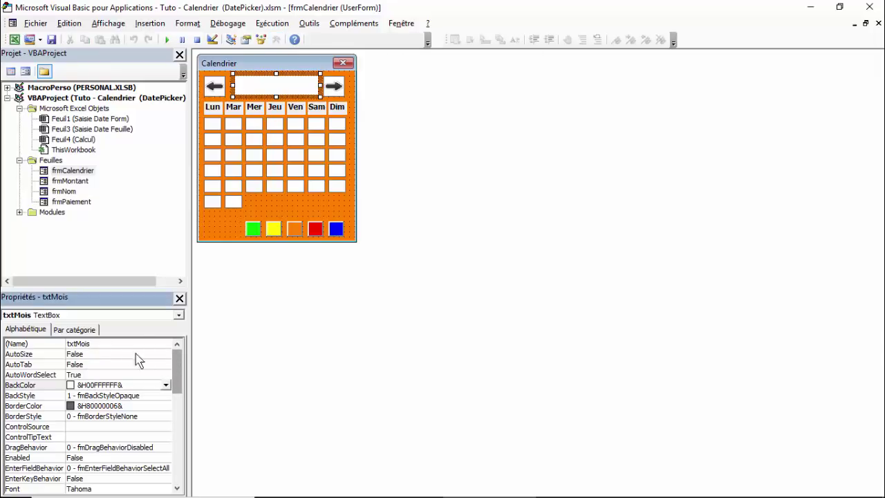
left_click(268, 84)
left_click(268, 84)
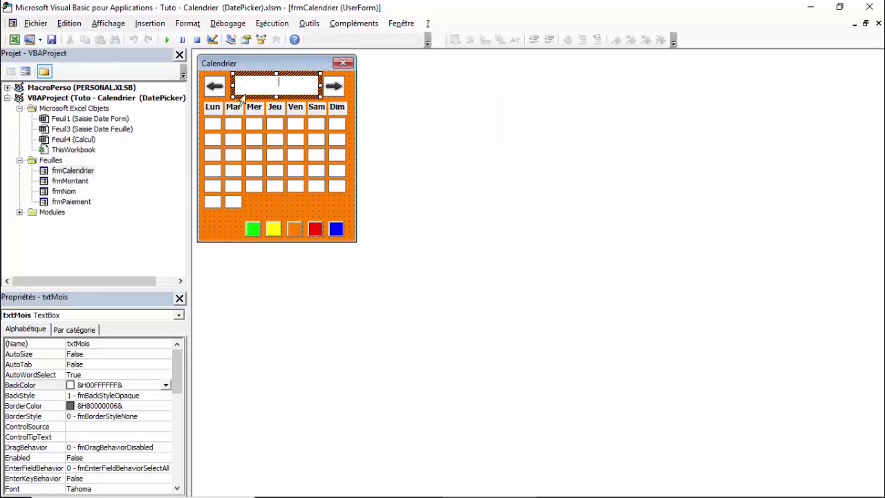
left_click(214, 88)
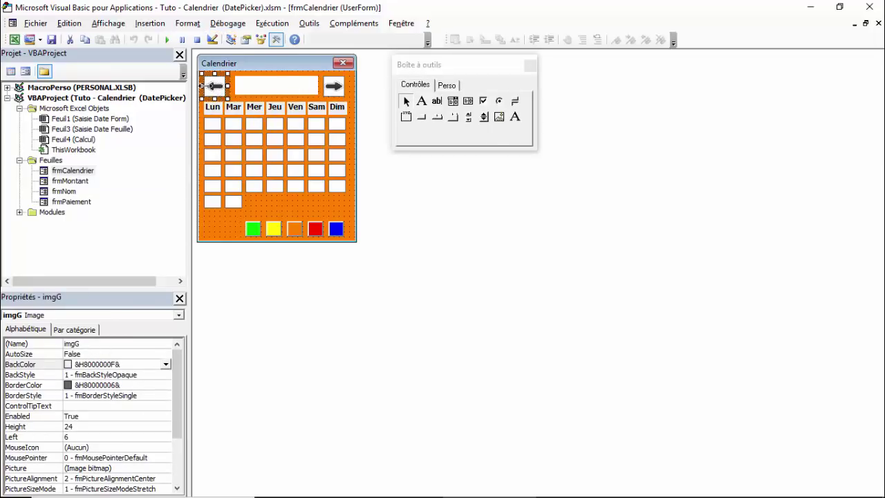
left_click(334, 90)
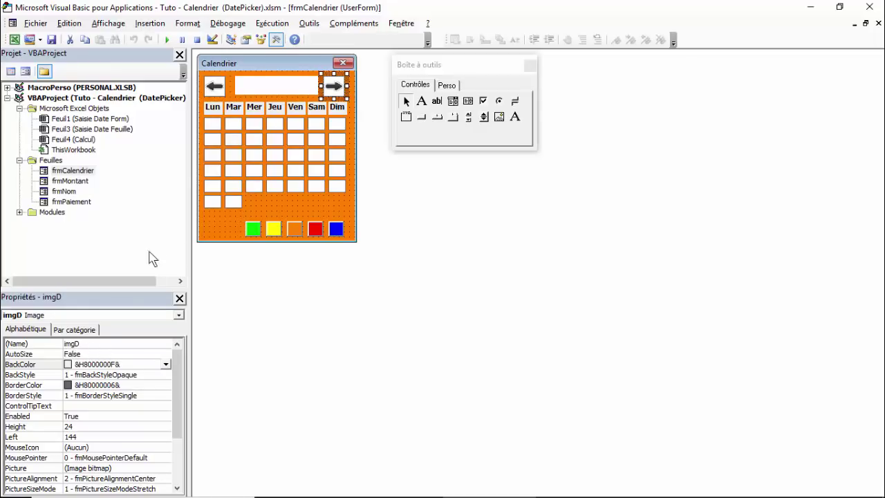
left_click(214, 83)
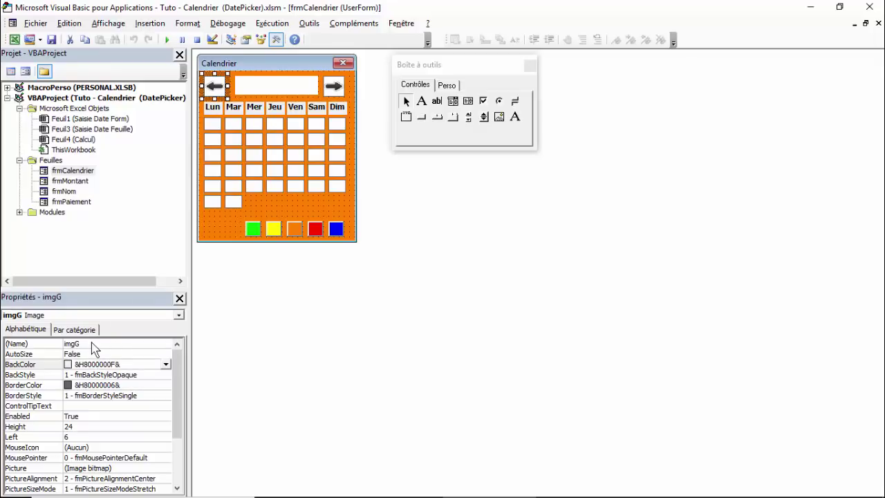
left_click(92, 344)
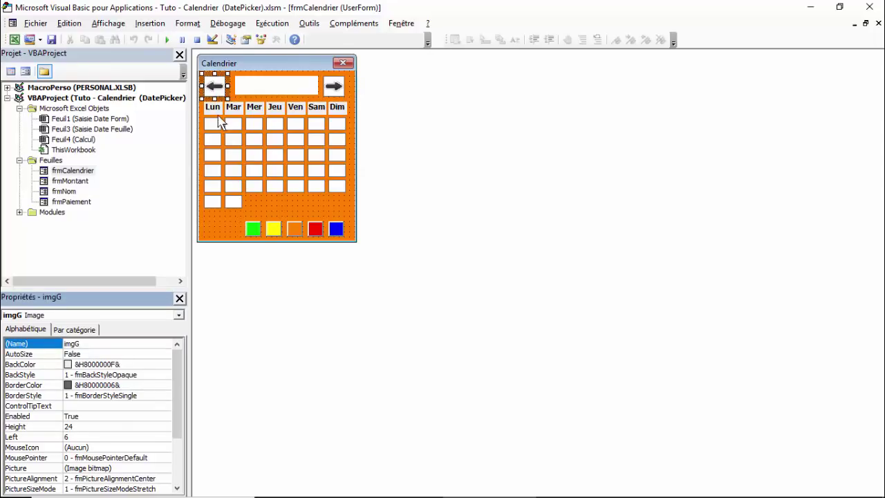
- Review each weekday header label's name and rename the Monday label to lblLundi
left_click(219, 110)
left_click(235, 111)
left_click(338, 109)
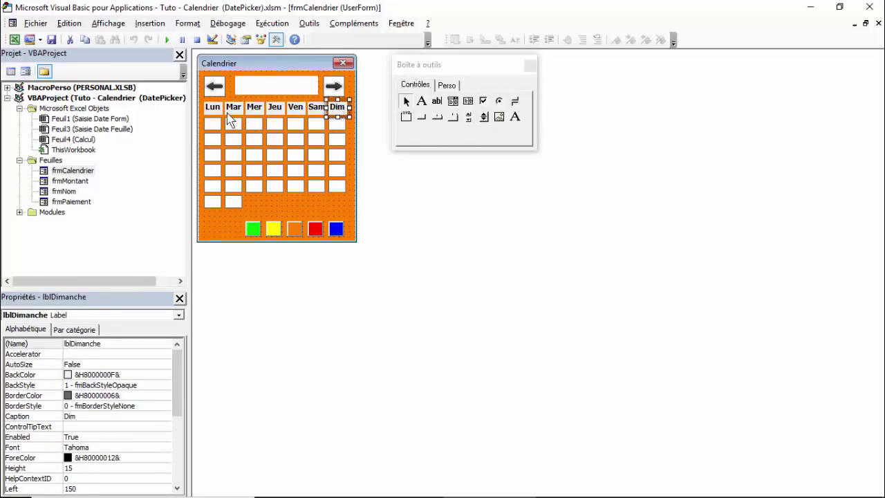
left_click(215, 110)
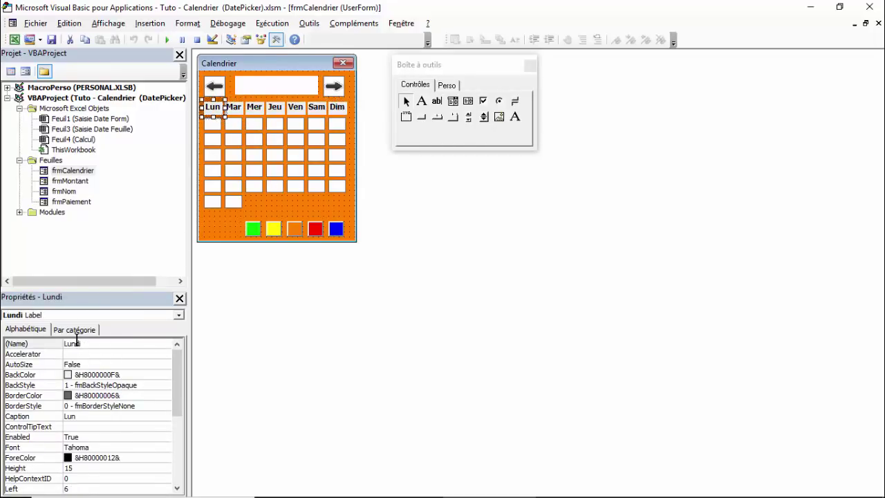
left_click(234, 110)
left_click(255, 111)
left_click(277, 110)
left_click(296, 110)
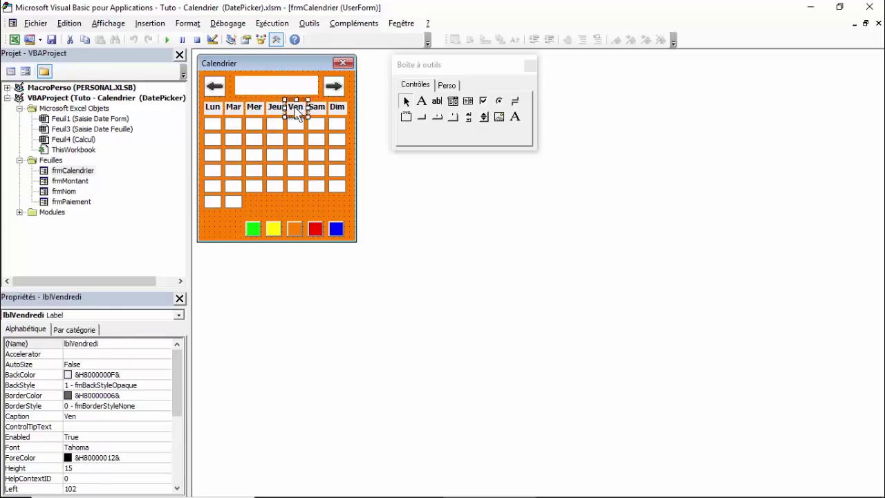
left_click(316, 111)
left_click(334, 111)
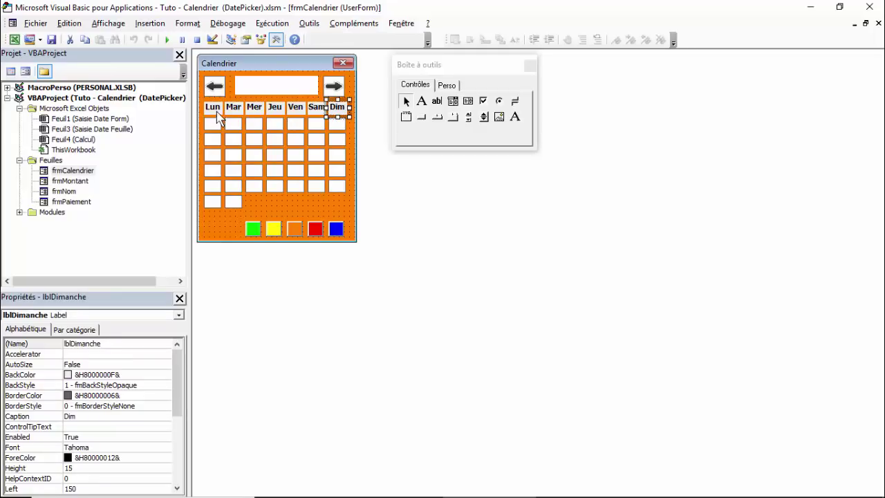
left_click(214, 110)
left_click(65, 343)
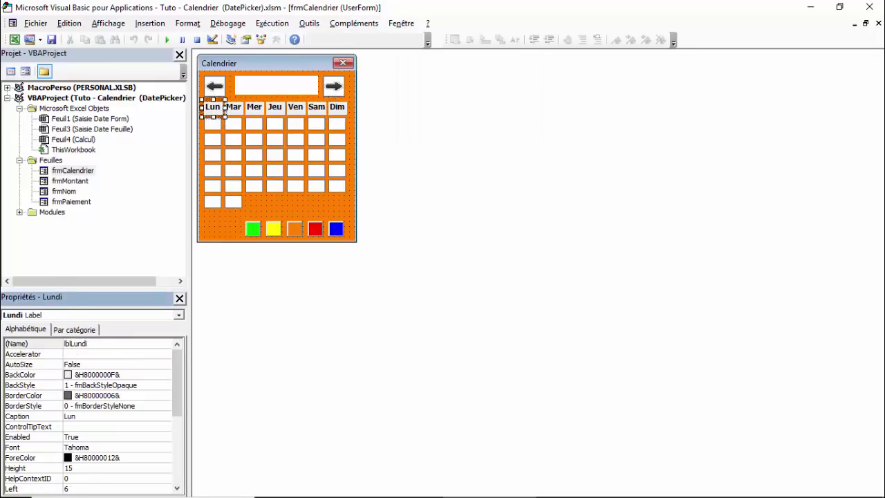
- Confirm the Wednesday label lblMercredi's caption is Mer, then select the first day cell J1
left_click(235, 110)
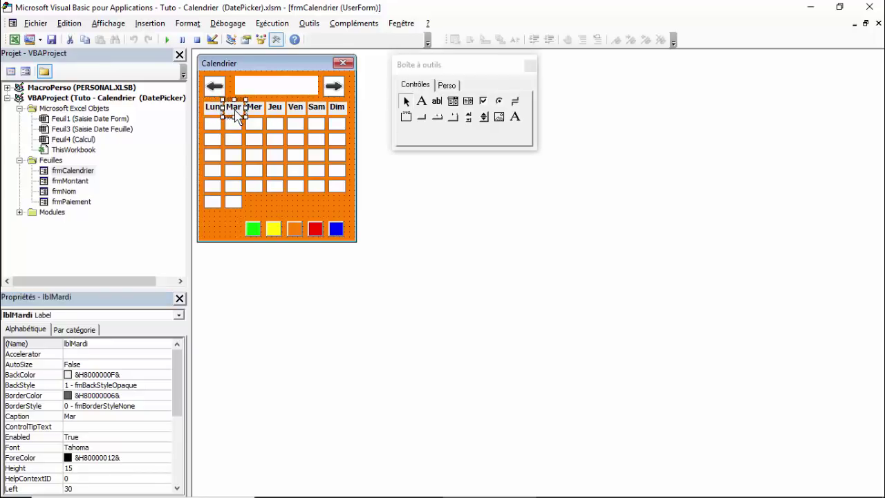
left_click(254, 111)
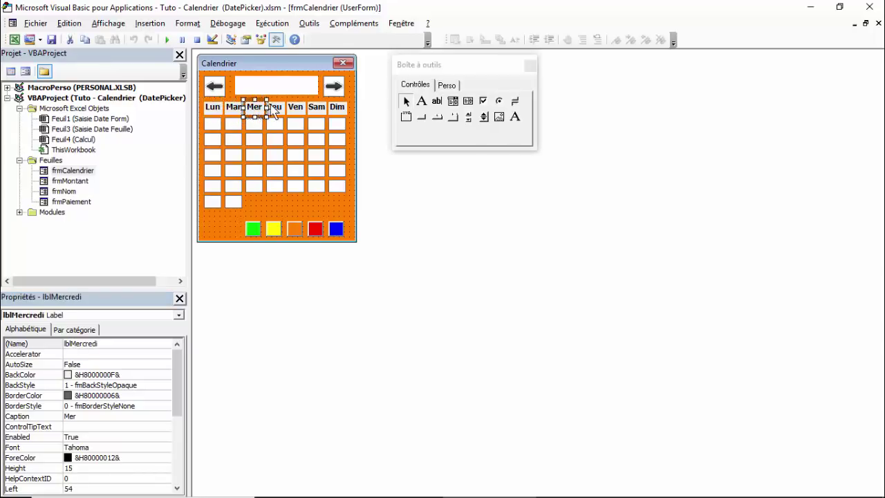
left_click(81, 417)
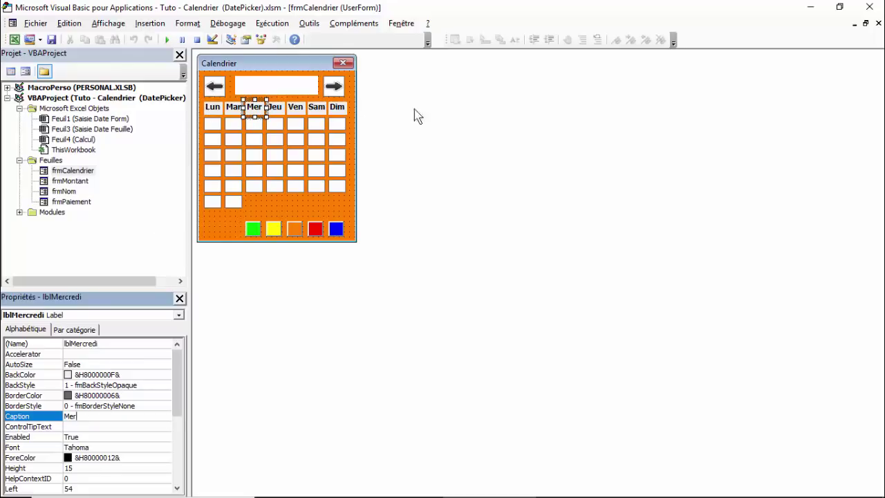
left_click(449, 123)
left_click(211, 125)
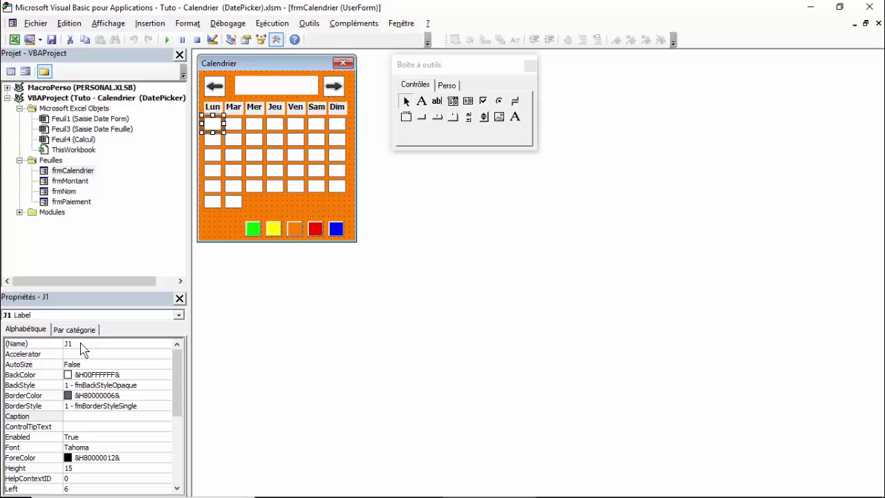
- Review the day cell names J2, J3 and J30 through J37 in the calendar grid
left_click(229, 126)
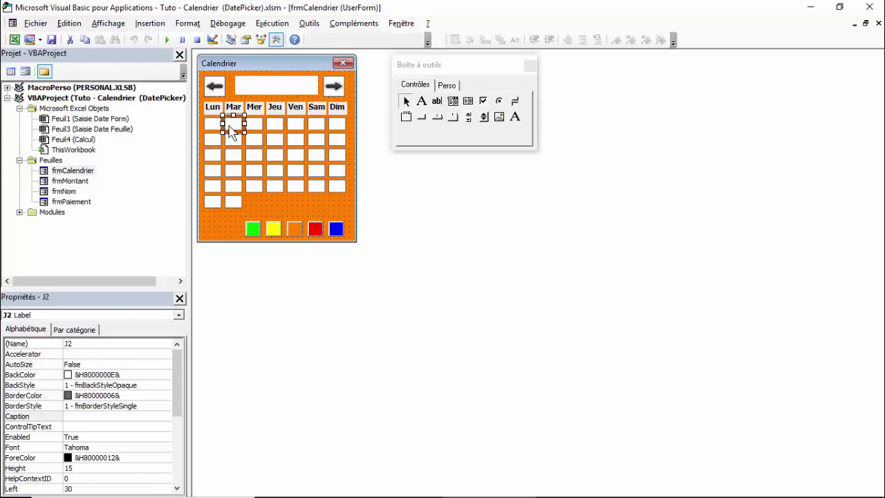
left_click(258, 123)
left_click(336, 185)
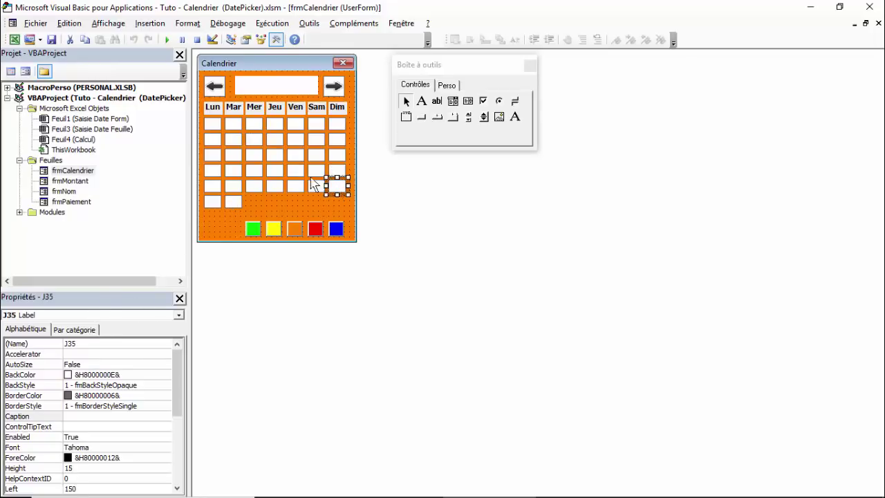
left_click(218, 187)
left_click(233, 187)
left_click(260, 186)
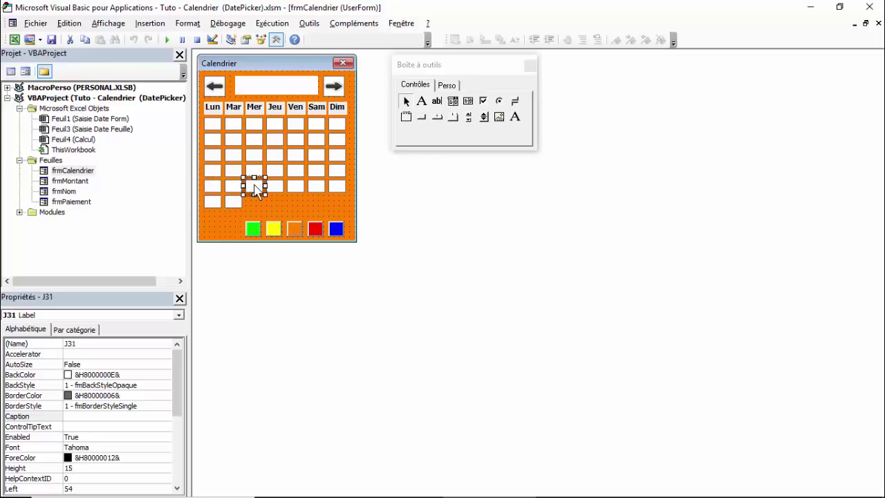
left_click(279, 190)
left_click(297, 187)
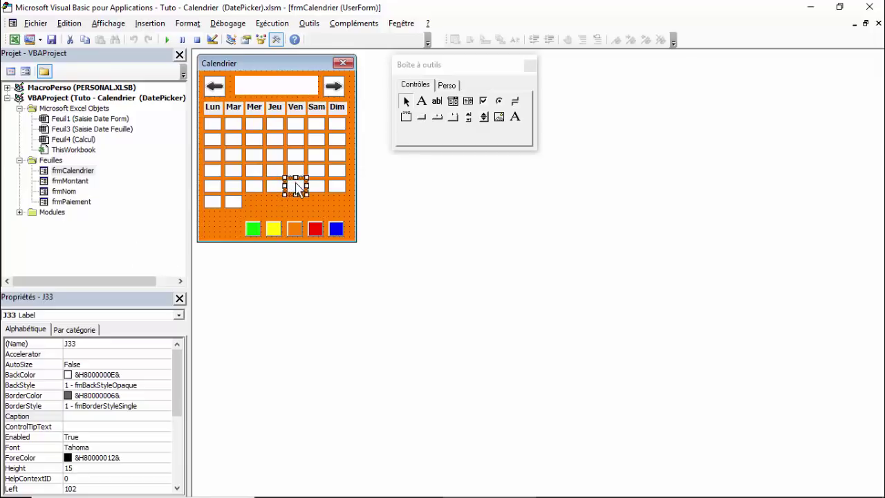
left_click(317, 185)
left_click(340, 186)
left_click(212, 202)
left_click(235, 202)
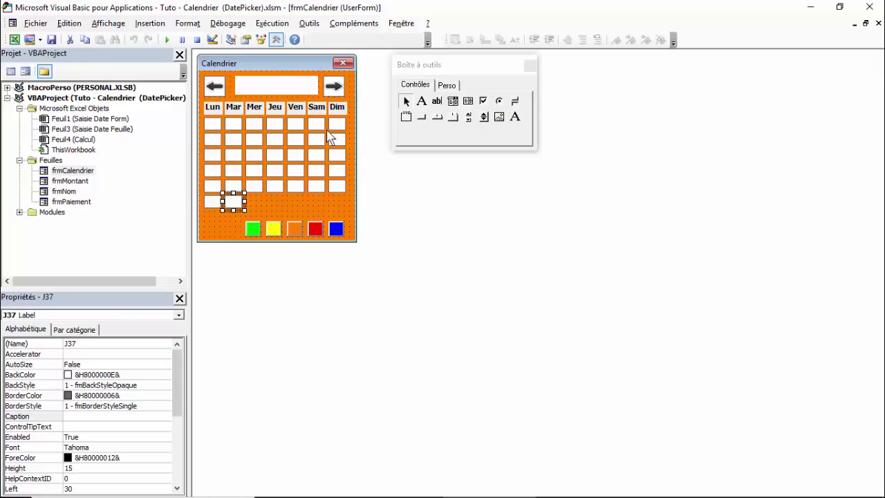
- Review the colour buttons btnVert, btnJaune, orange, red and btnBleu
left_click(252, 230)
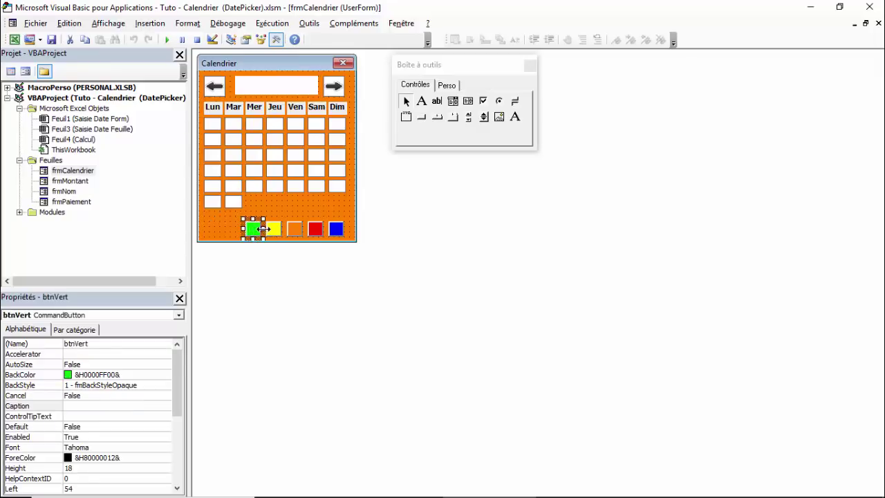
left_click(275, 232)
left_click(296, 232)
left_click(315, 232)
left_click(335, 231)
left_click(253, 230)
- Select the whole frmCalendrier form and open its code at UserForm_Initialize with F7
left_click(276, 156)
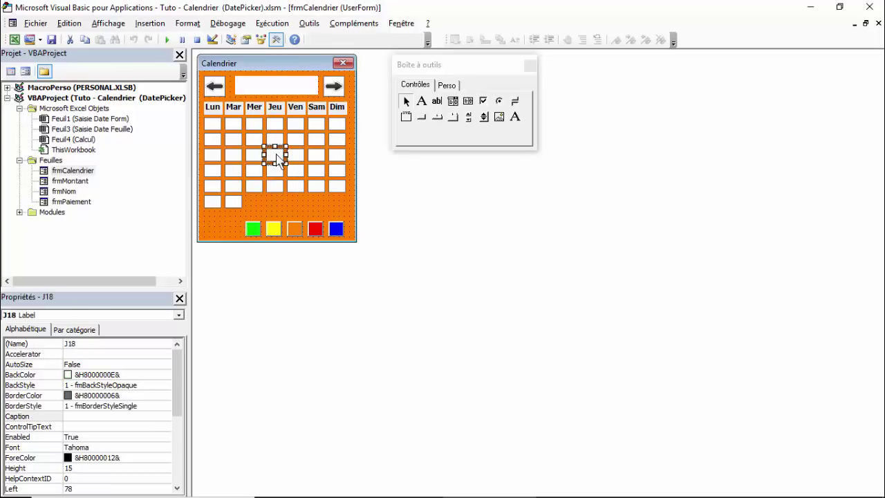
left_click(273, 89)
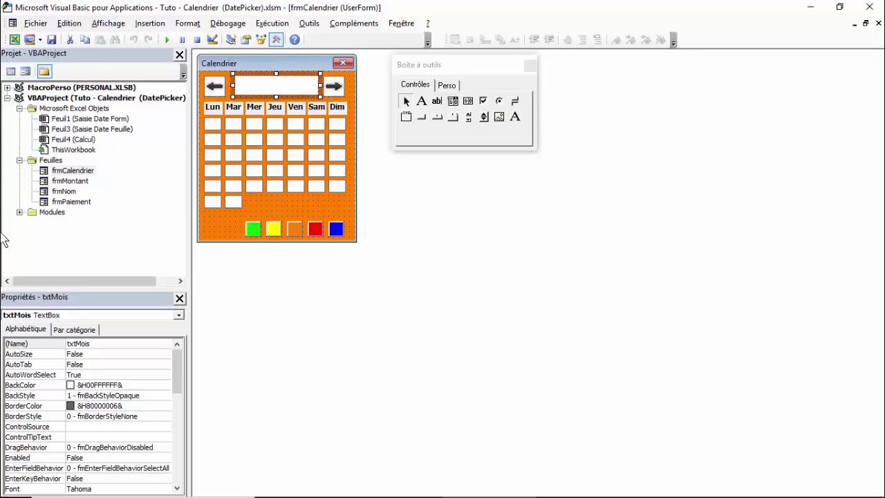
left_click(268, 69)
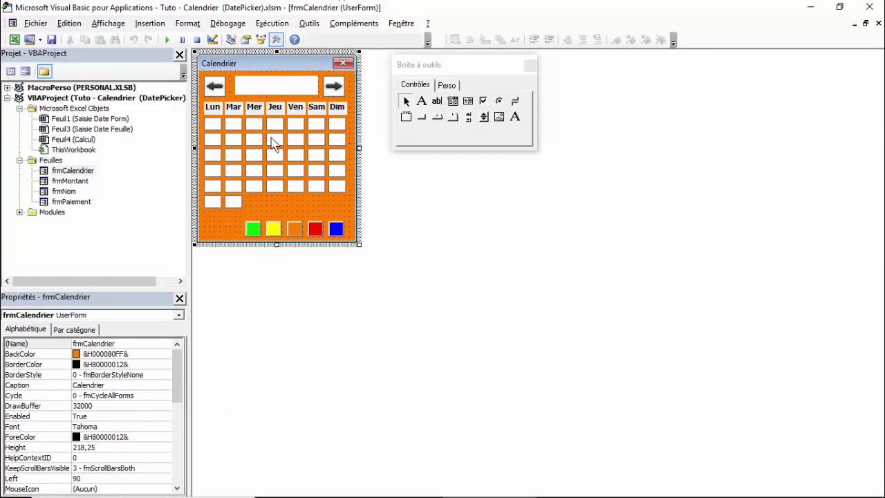
key("F7")
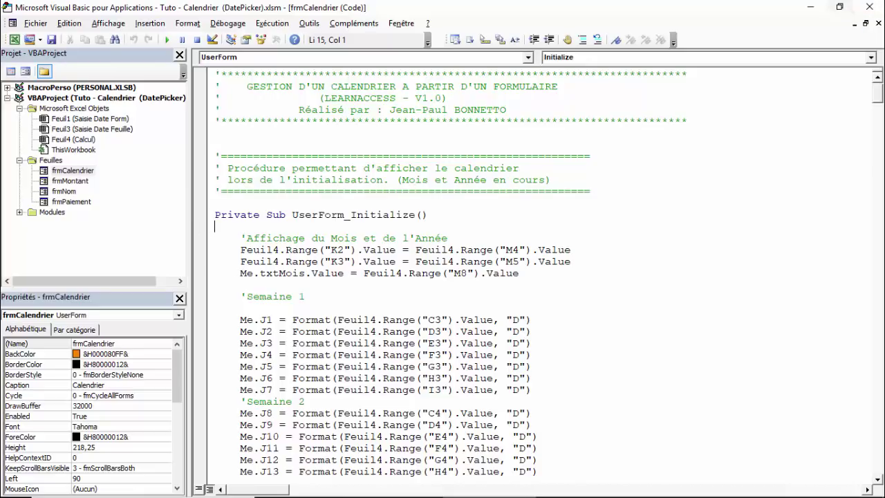
- Restore the editor to a smaller window and position it over the calendar sheet
scroll(879, 97, "down", 1)
scroll(879, 97, "down", 1)
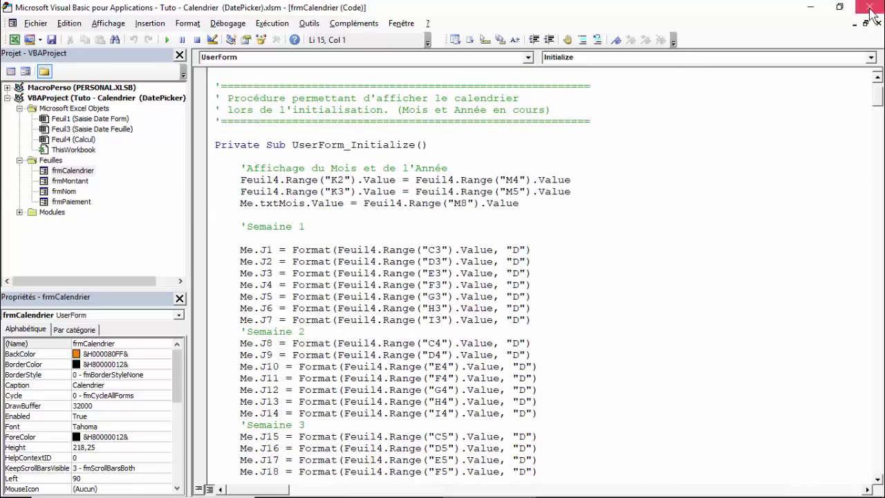
left_click(839, 7)
mouse_move(507, 173)
left_mouse_down()
mouse_move(572, 201)
mouse_move(579, 218)
left_mouse_up()
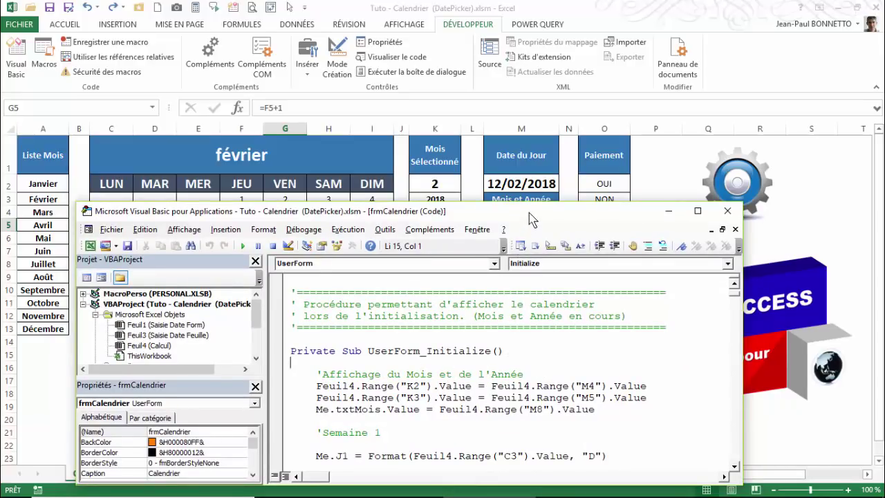
left_click_drag(529, 212, 514, 241)
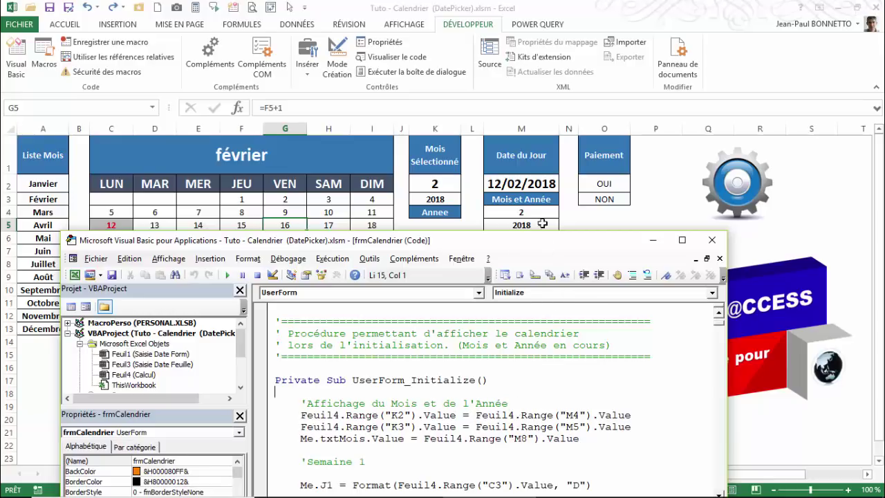
left_click_drag(558, 239, 562, 246)
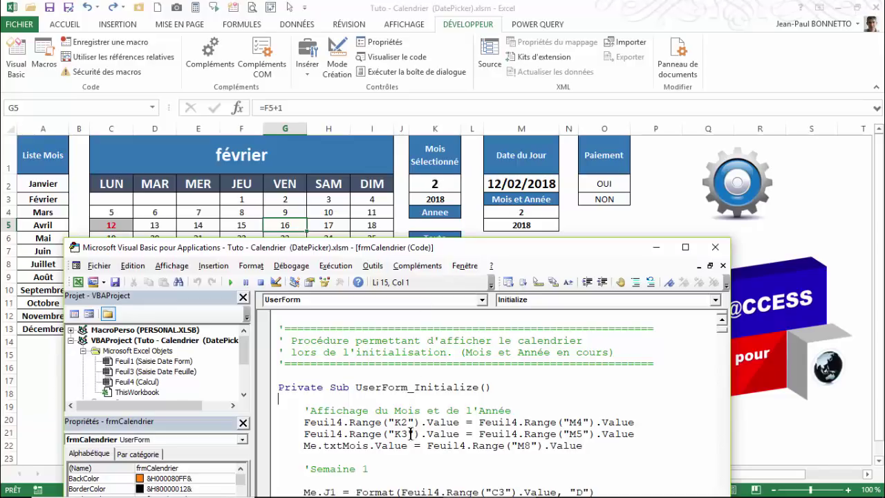
- Examine the K3 and txtMois lines of Initialize against the Texte cells on the sheet
left_click(657, 433)
left_click_drag(649, 433, 306, 434)
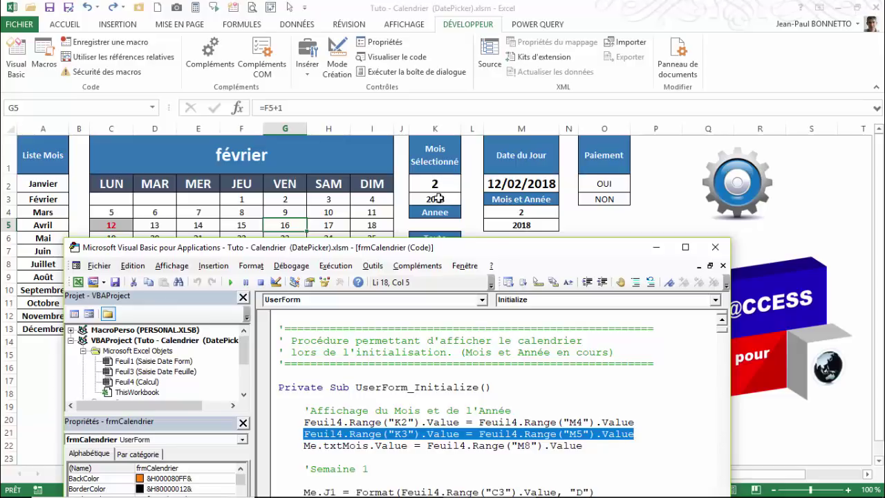
left_click(591, 445)
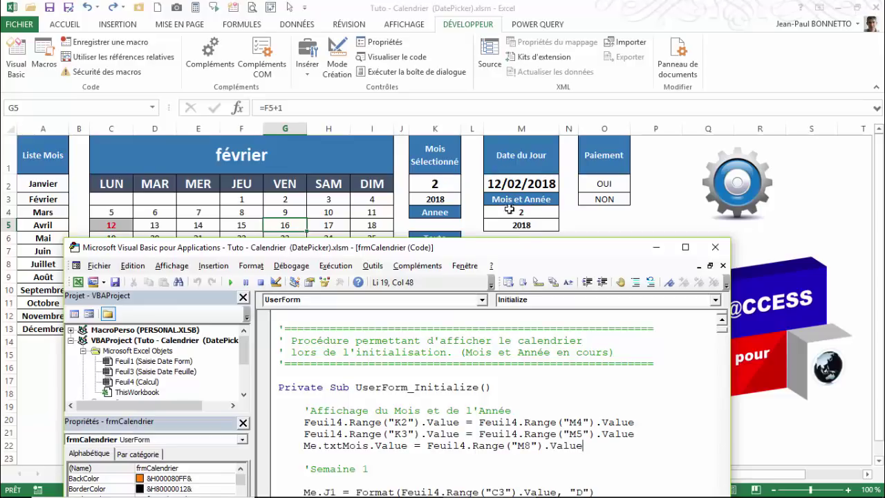
left_click_drag(523, 252, 525, 291)
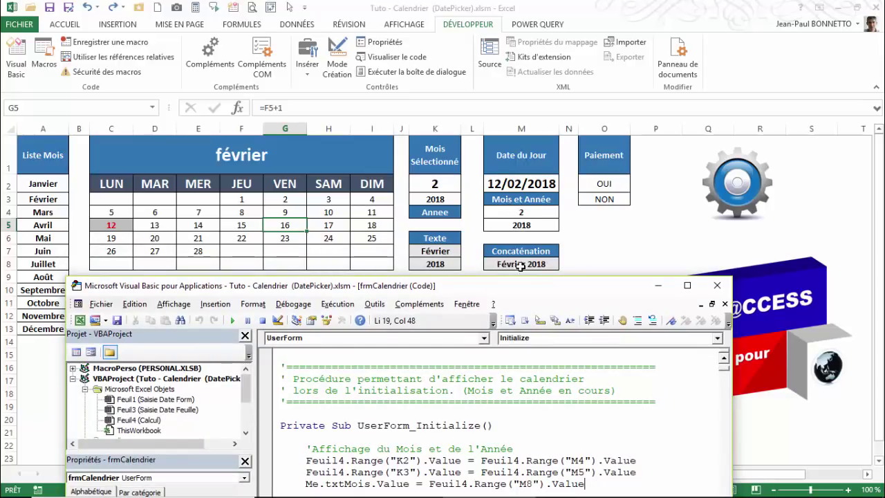
left_click_drag(546, 284, 547, 246)
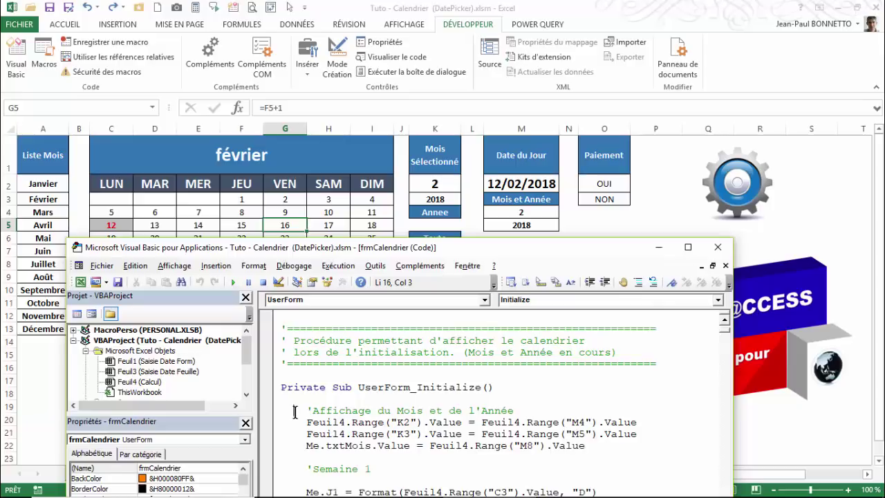
- Step through UserForm_Initialize with F8, confirming txtMois gets Février 2018, then run the form
key("F8")
key("F8")
key("F8")
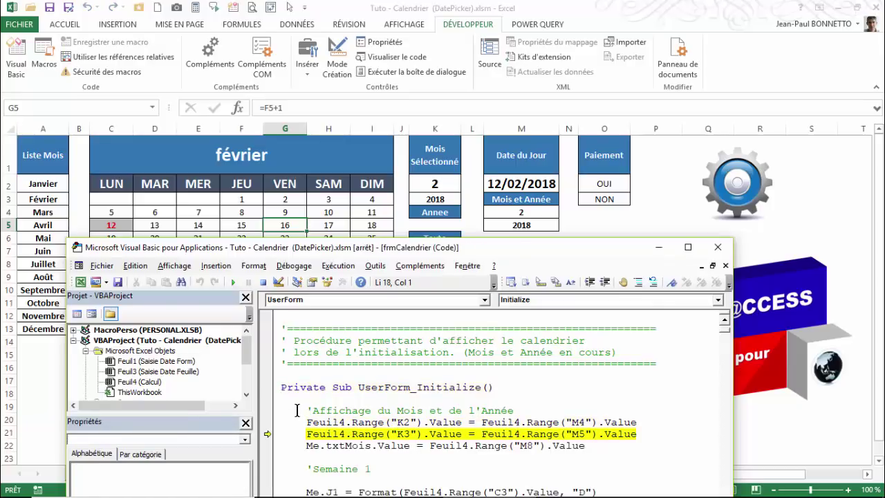
key("F8")
key("F8")
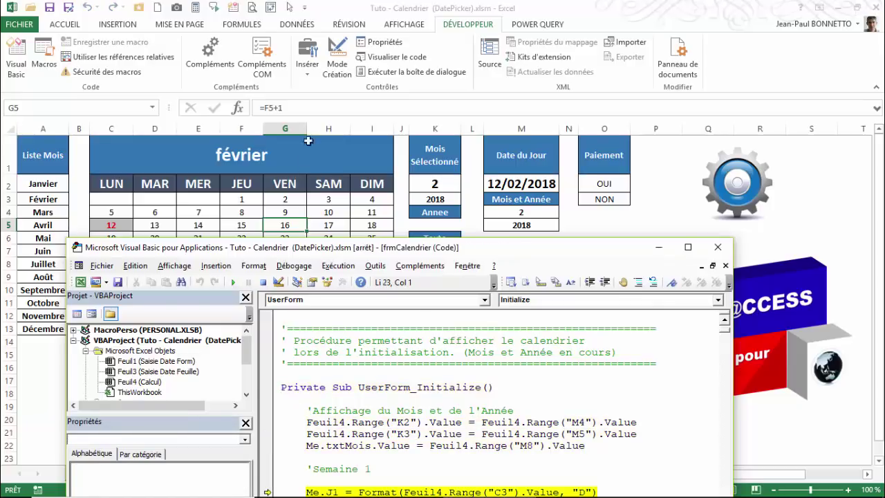
left_click(603, 449)
left_click_drag(525, 247, 523, 228)
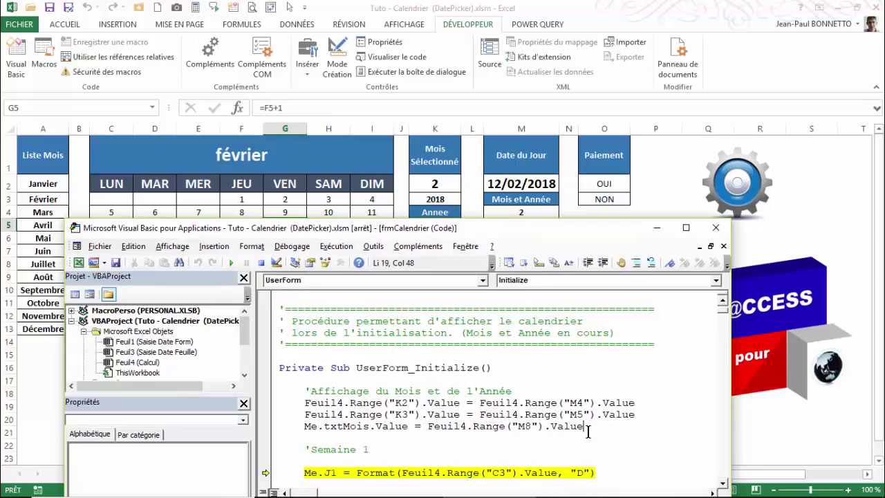
mouse_move(546, 228)
left_mouse_down()
mouse_move(552, 297)
mouse_move(552, 240)
left_mouse_up()
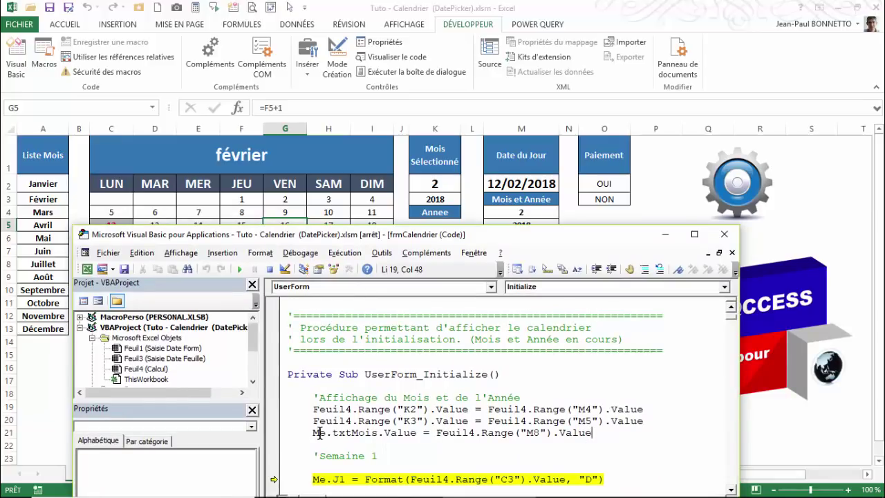
mouse_move(387, 431)
left_click_drag(564, 246, 563, 164)
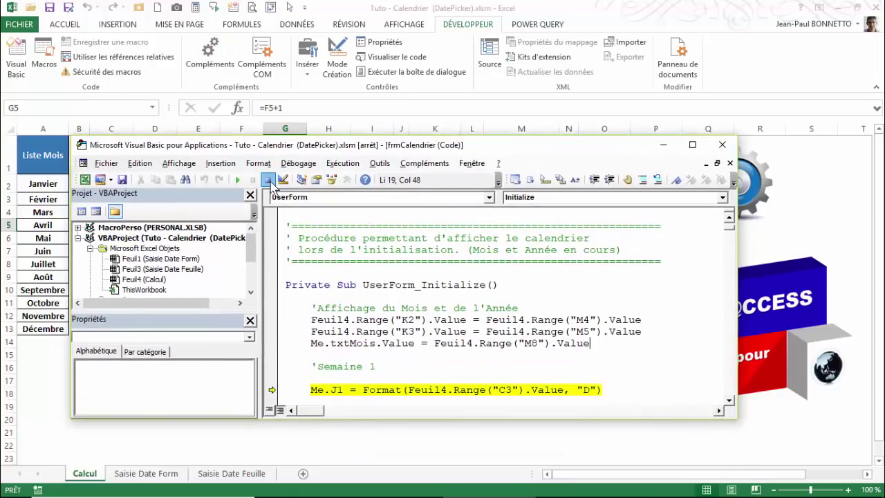
left_click(238, 181)
left_click(237, 180)
- Move the running Calendrier form showing Février 2018 onto the sheet, then close it
mouse_move(169, 154)
left_mouse_down()
mouse_move(355, 269)
mouse_move(388, 273)
left_mouse_up()
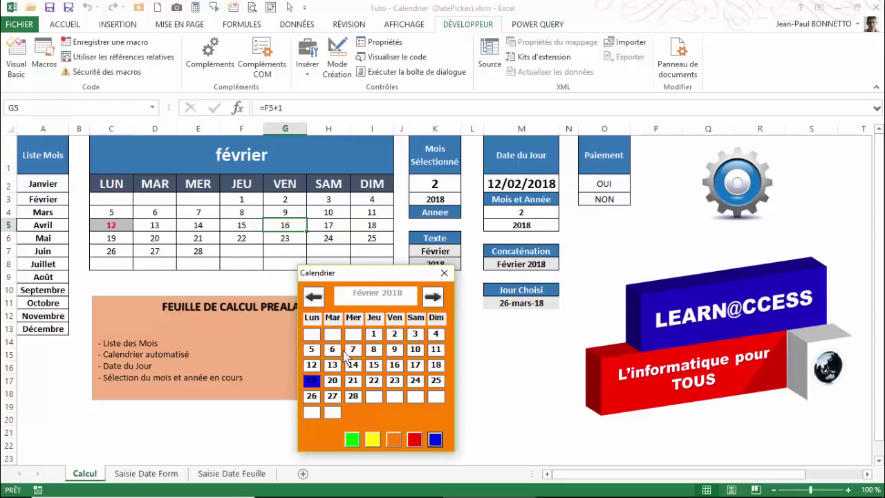
left_click(444, 272)
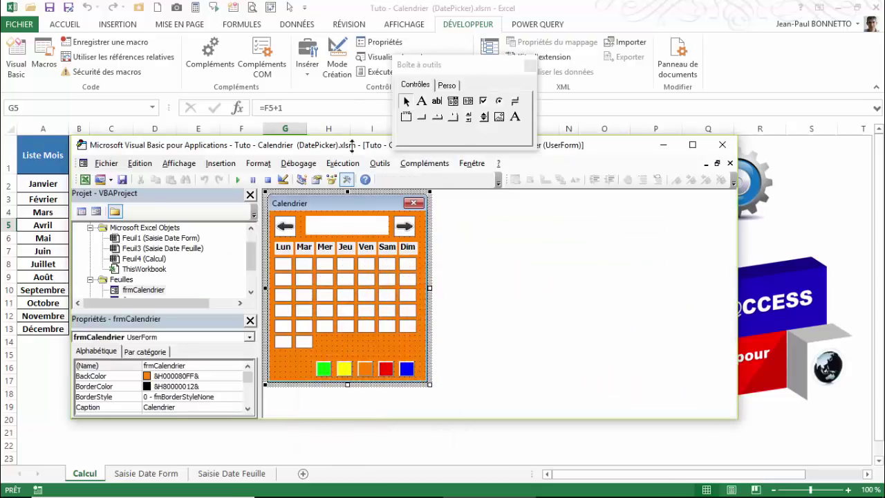
- Scroll UserForm_Initialize down to End Sub, where J36 and J37 are filled from C8 and D8
key("F7")
scroll(486, 325, "down", 1)
scroll(486, 325, "down", 1)
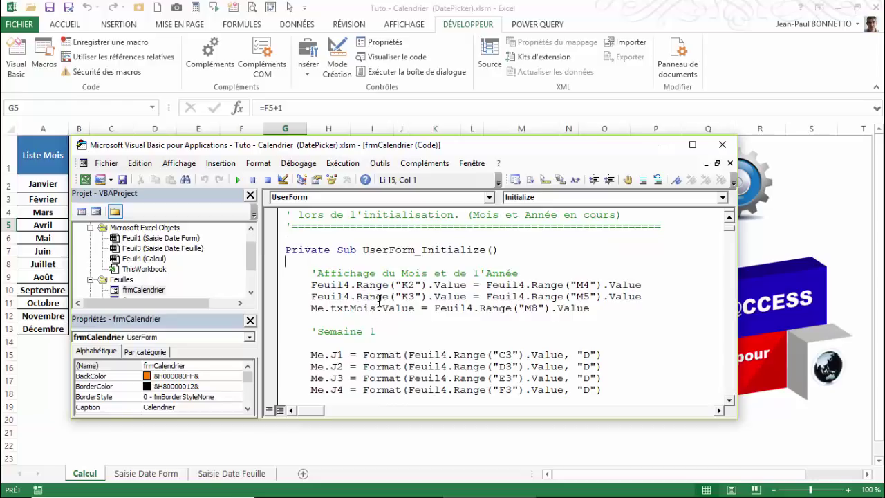
left_click_drag(553, 148, 576, 238)
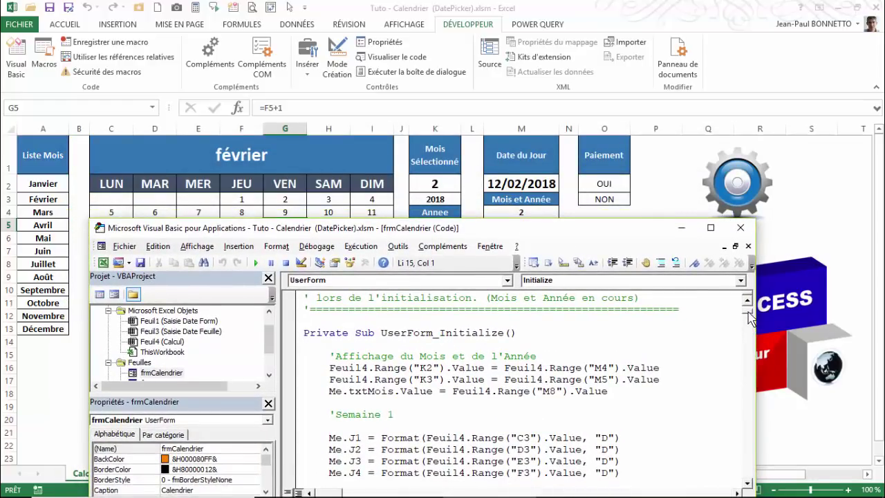
scroll(750, 319, "down", 6)
scroll(750, 319, "up", 1)
scroll(748, 307, "up", 2)
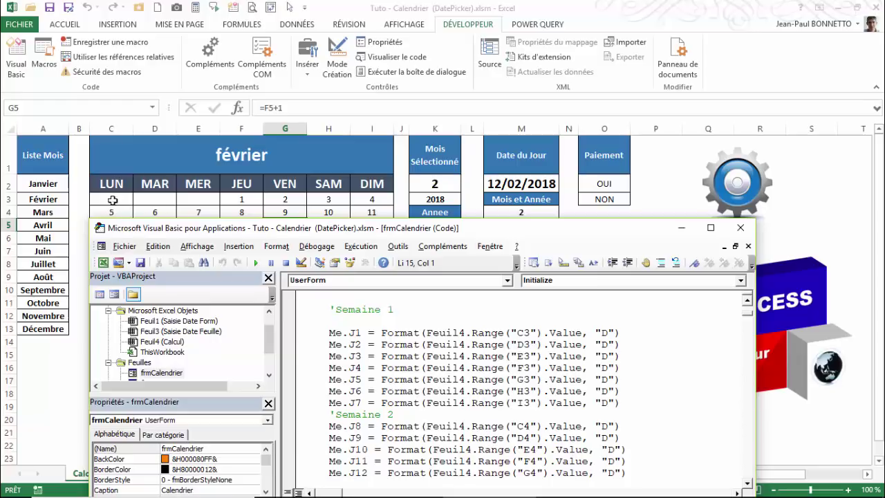
left_click_drag(467, 230, 467, 305)
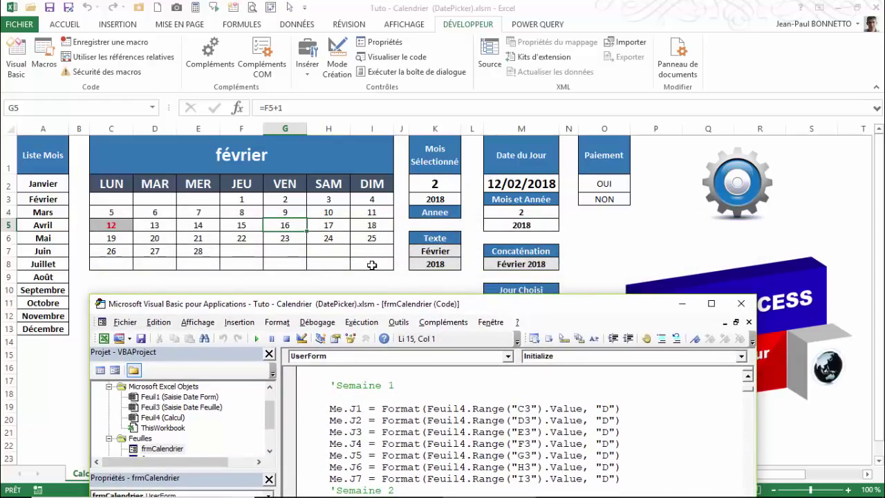
left_click_drag(470, 311, 445, 168)
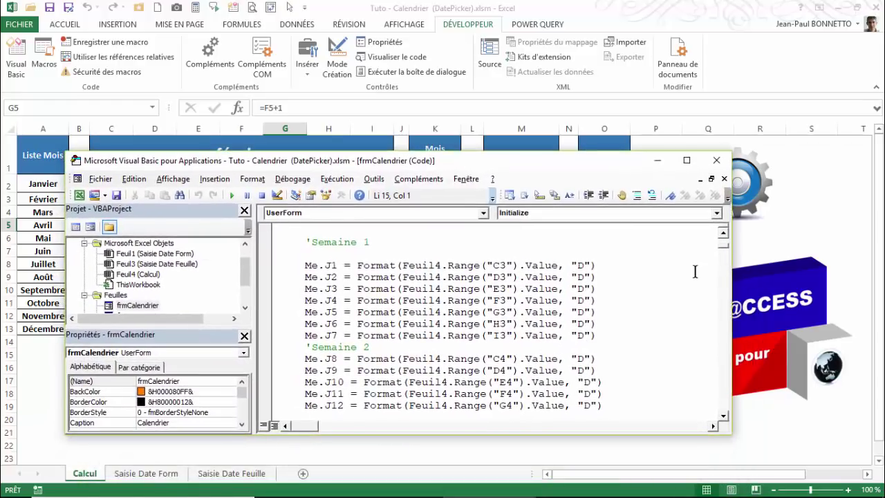
scroll(724, 255, "down", 10)
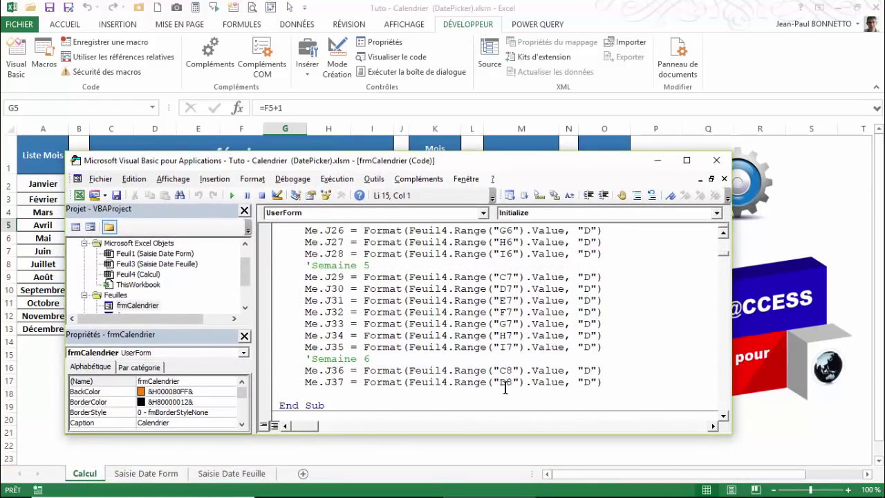
left_click_drag(511, 160, 532, 154)
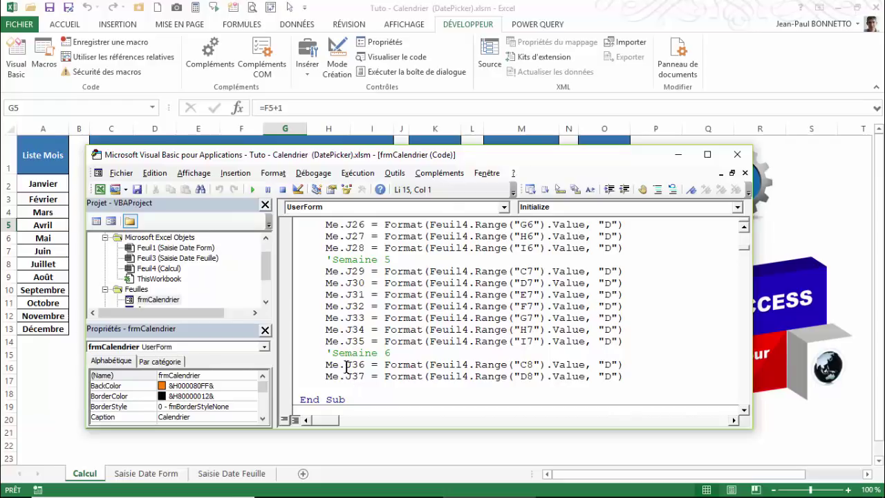
mouse_move(523, 157)
left_mouse_down()
mouse_move(527, 275)
mouse_move(535, 193)
left_mouse_up()
- Run the calendar form over the sheet and try its next and previous month arrows
left_click(265, 226)
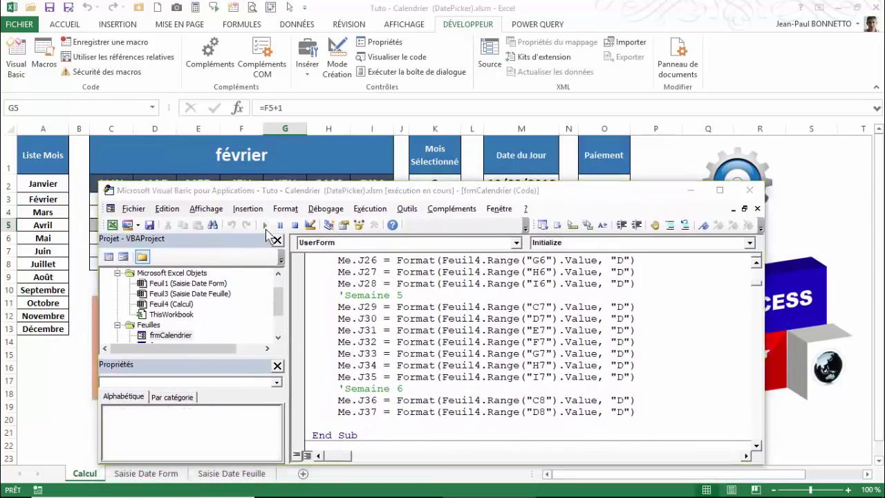
mouse_move(160, 164)
left_mouse_down()
mouse_move(475, 265)
mouse_move(512, 232)
mouse_move(499, 314)
left_mouse_up()
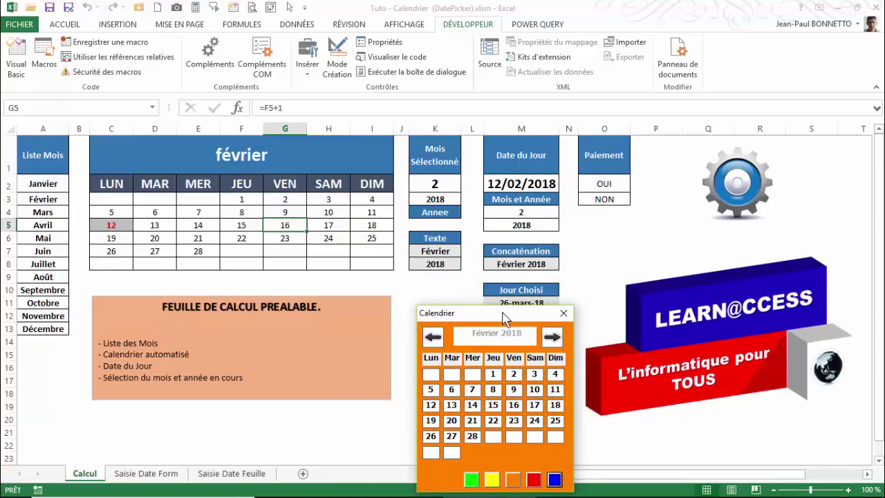
left_click_drag(504, 316, 515, 239)
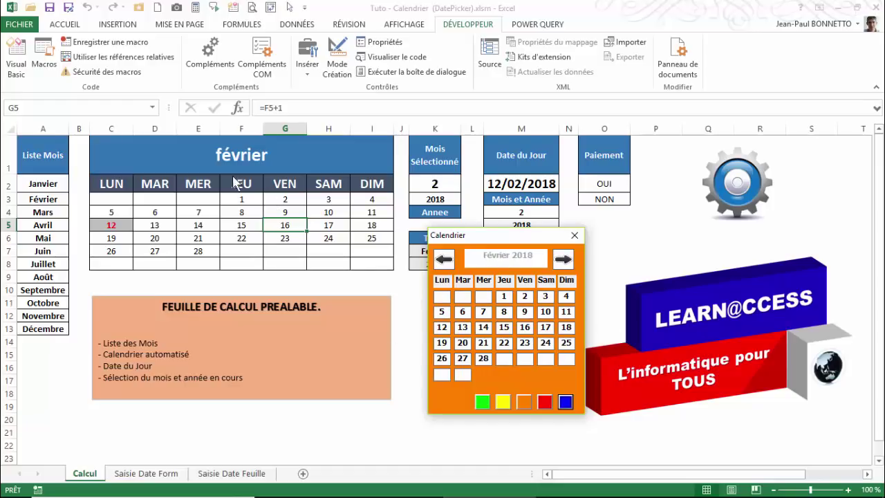
left_click(564, 260)
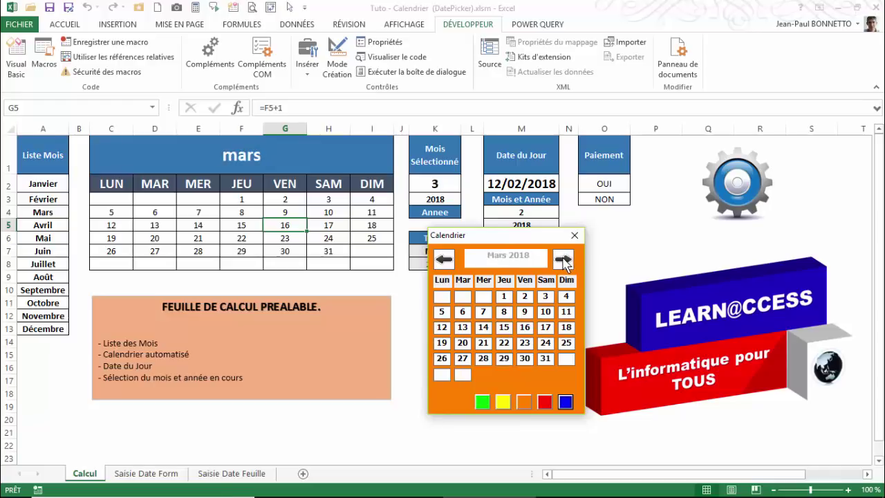
left_click(563, 259)
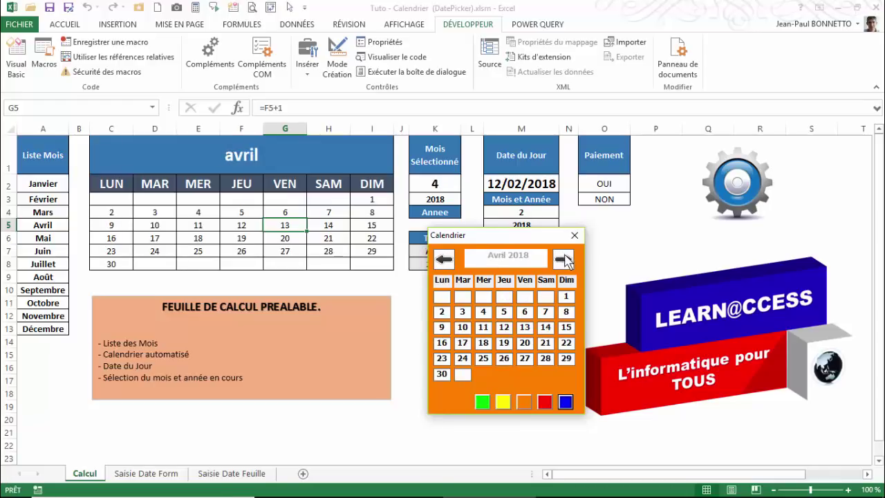
left_click(443, 259)
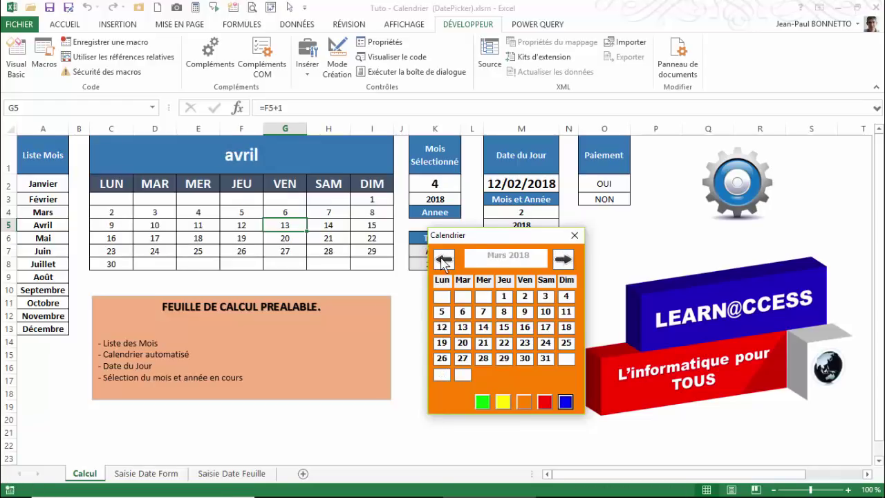
left_click(563, 260)
left_click(564, 260)
left_click(564, 260)
left_click(444, 259)
left_click(444, 259)
left_click(572, 259)
left_click(444, 259)
left_click(444, 259)
left_click(443, 259)
- Step the calendar from Février through Mars and Avril to Mai 2018, then close it
left_click_drag(517, 238, 494, 266)
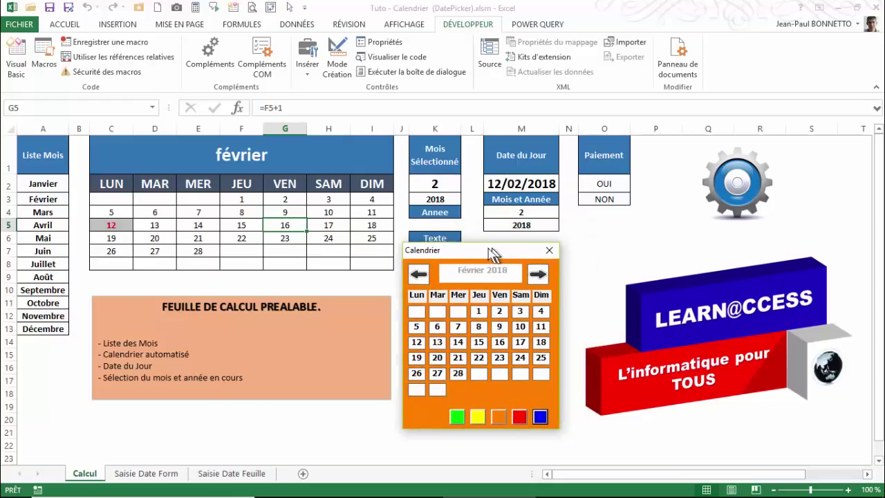
left_click(539, 285)
mouse_move(513, 265)
left_mouse_down()
mouse_move(517, 312)
mouse_move(511, 284)
left_mouse_up()
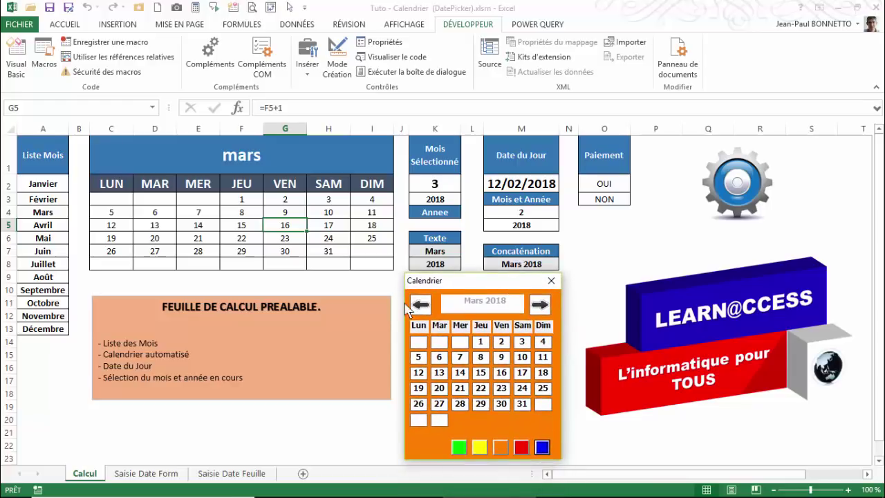
left_click(418, 306)
left_click(541, 305)
left_click(546, 305)
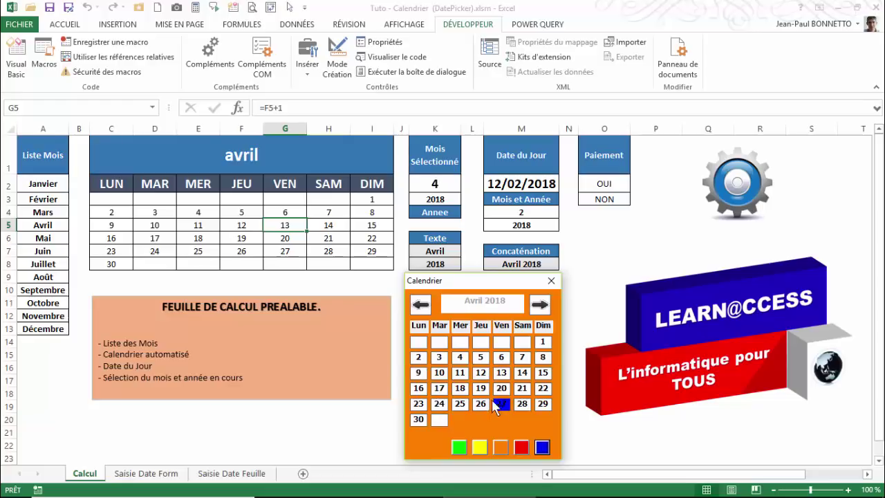
left_click(539, 305)
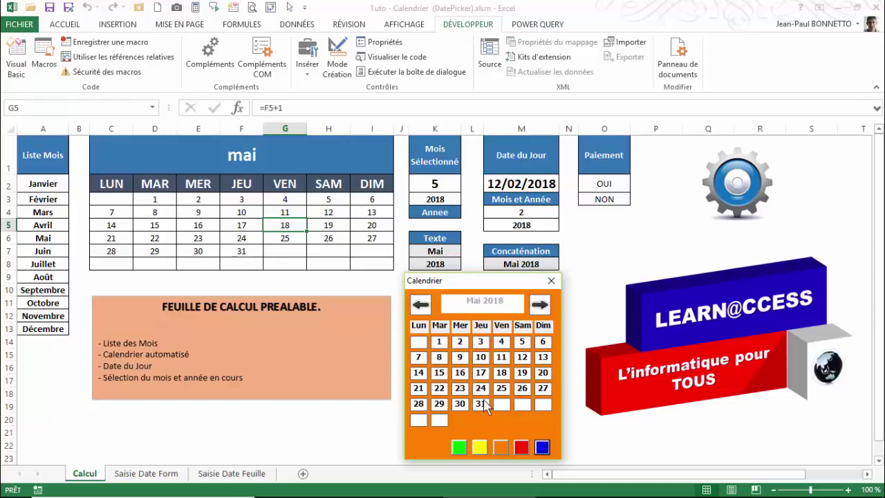
left_click(550, 282)
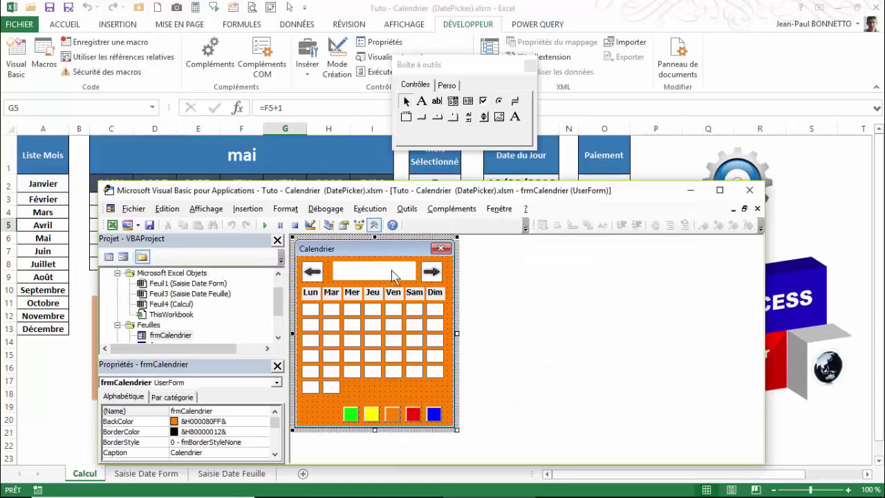
- Open imgG_Click, maximize the editor, select the PrecMois call and expand Modules to show CodeCalendrier
double_click(311, 273)
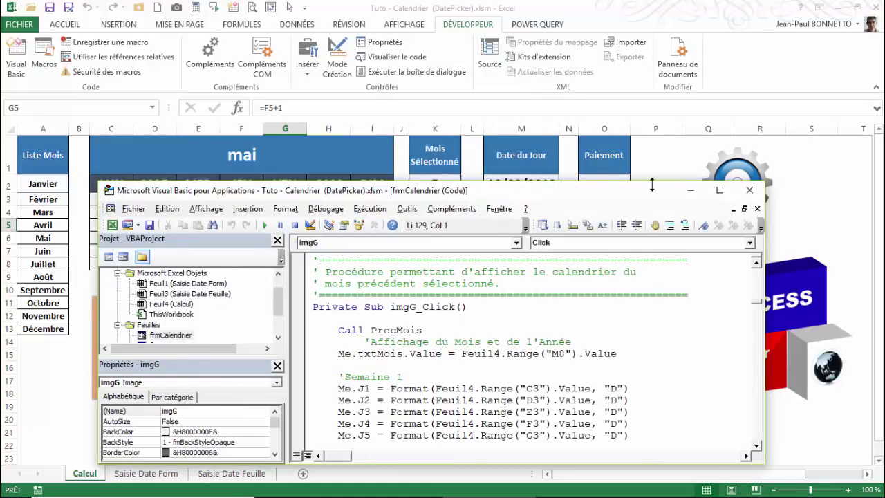
left_click_drag(603, 198, 607, 104)
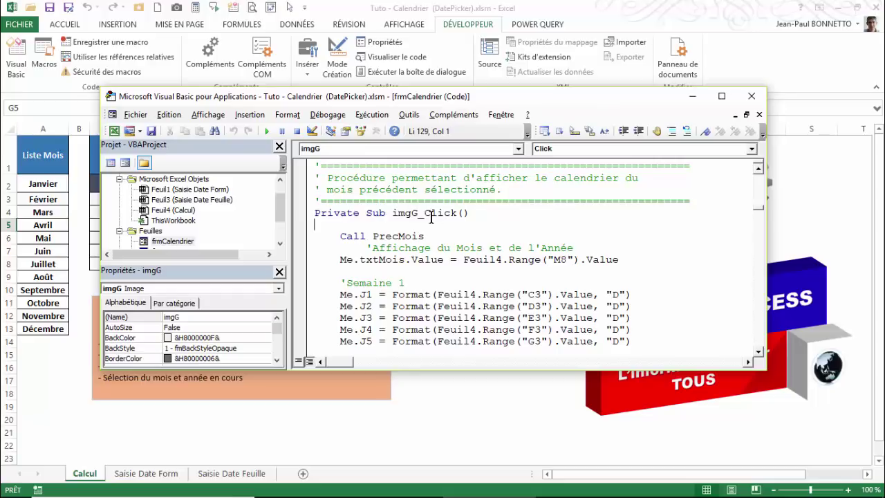
mouse_move(588, 102)
left_mouse_down()
mouse_move(577, 257)
mouse_move(582, 203)
left_mouse_up()
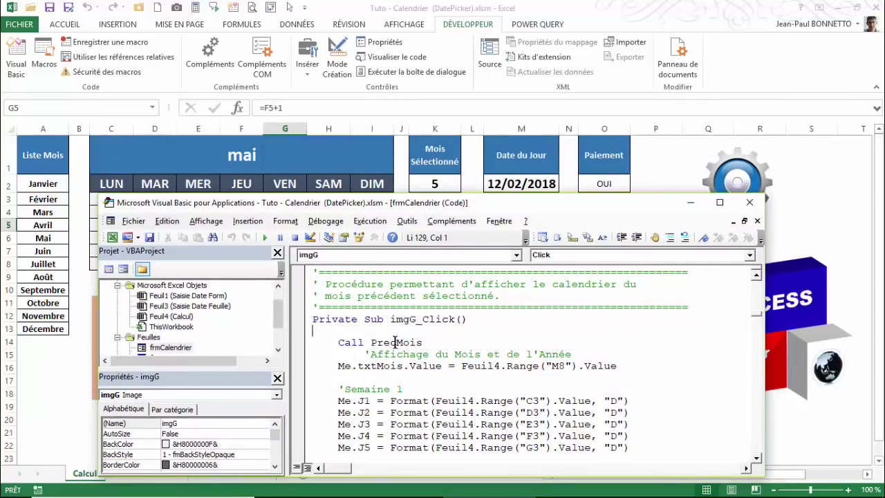
left_click(435, 344)
left_click(718, 202)
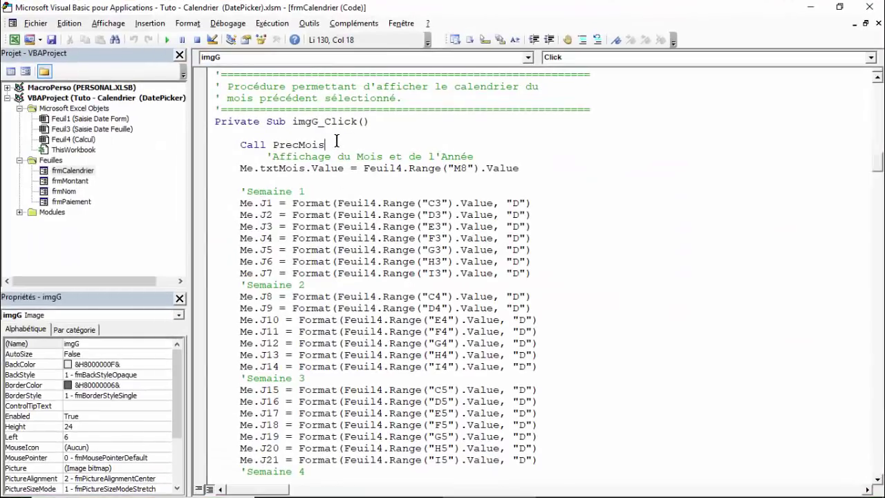
left_click_drag(326, 144, 273, 145)
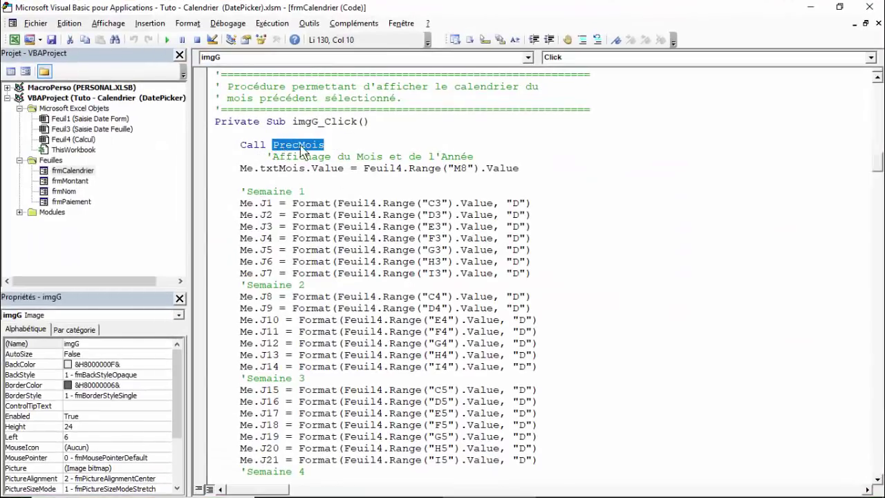
left_click(20, 212)
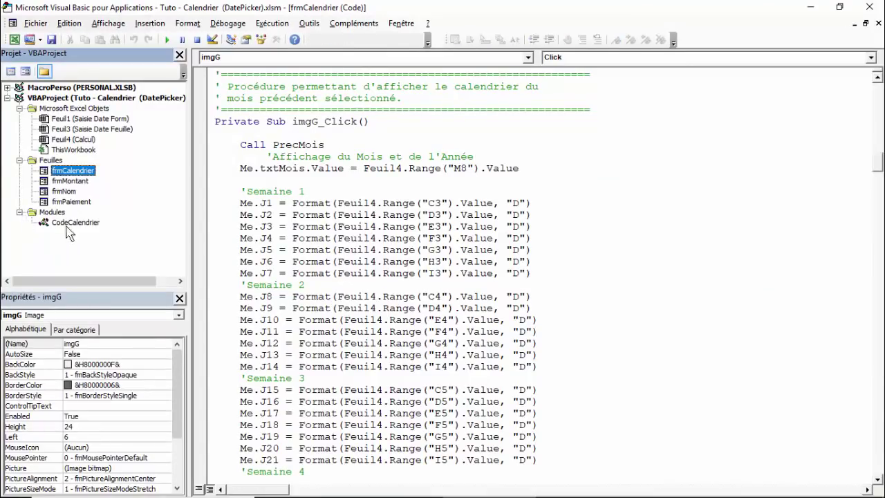
- Open CodeCalendrier in a window over the sheet and inspect PrecMois's month-12 wrap and year decrement
double_click(69, 222)
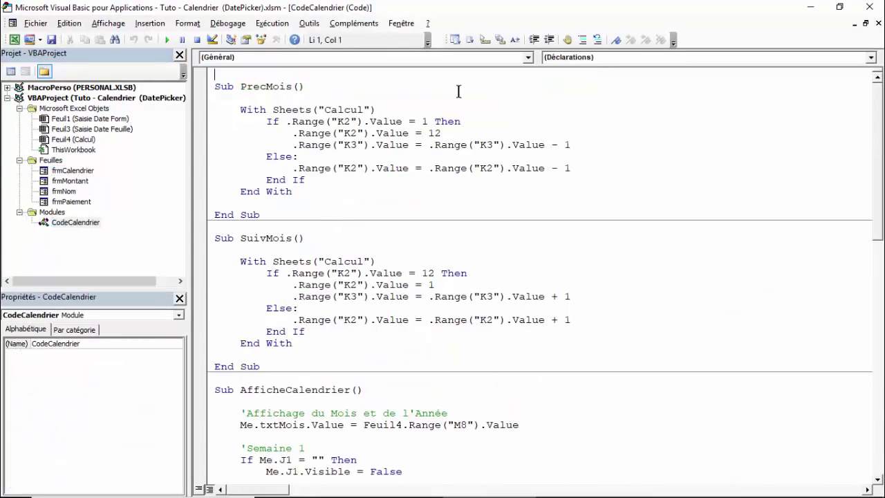
left_click(839, 7)
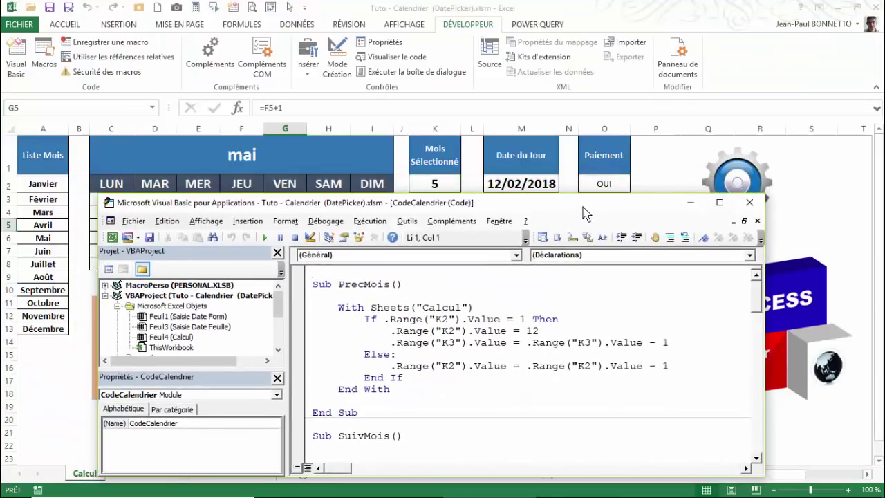
left_click_drag(583, 207, 559, 210)
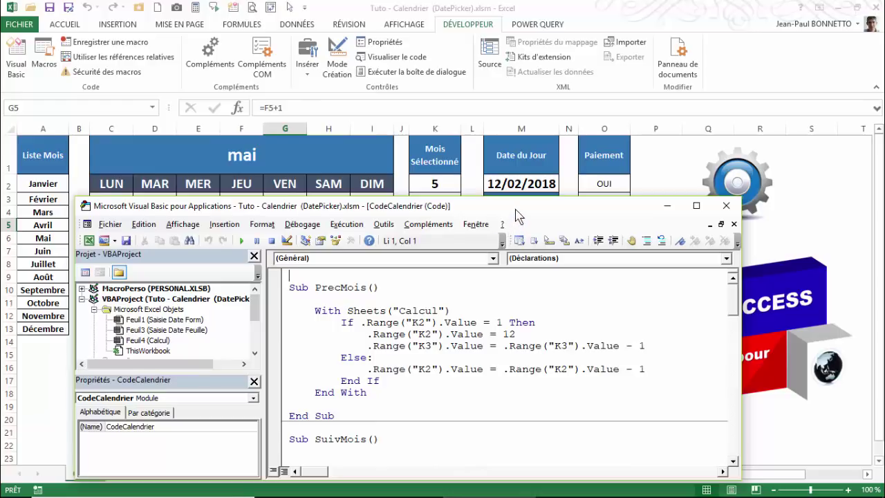
left_click_drag(519, 211, 510, 242)
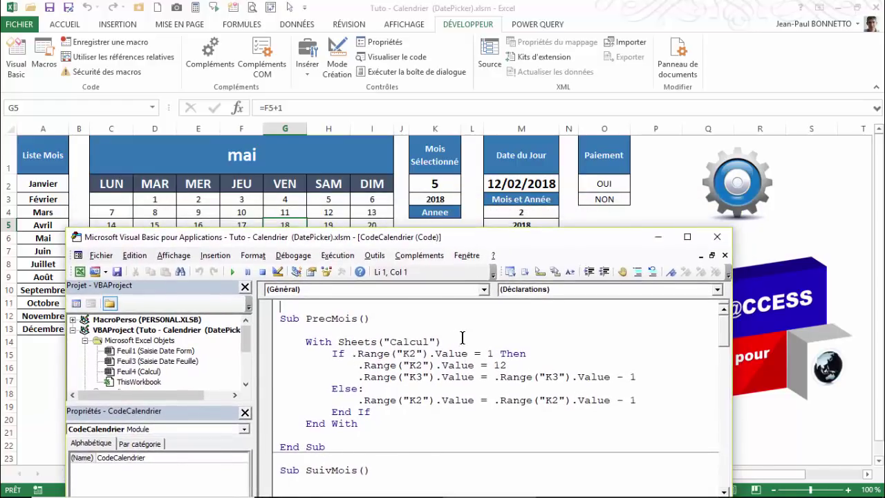
mouse_move(470, 238)
left_mouse_down()
mouse_move(465, 272)
mouse_move(509, 265)
left_mouse_up()
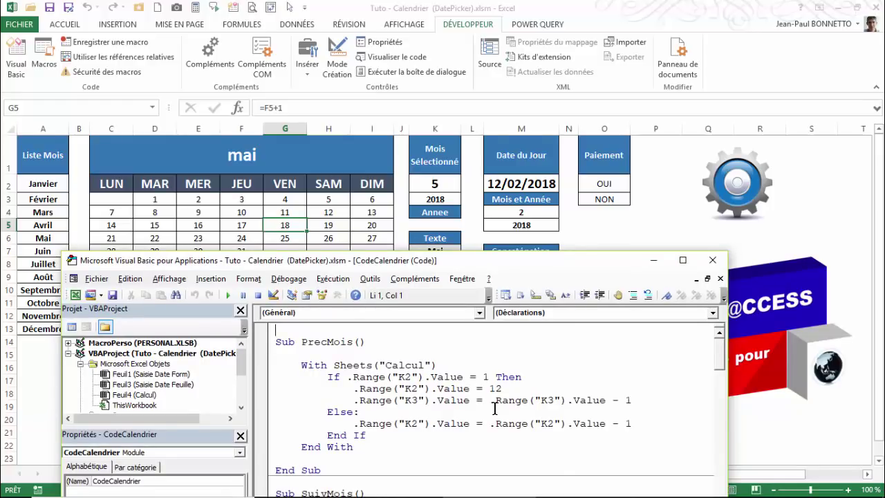
mouse_move(483, 484)
left_click(510, 392)
left_click(354, 400)
- Scroll the CodeCalendrier module so Sub SuivMois sits at the top of the code pane
left_click_drag(504, 261, 506, 232)
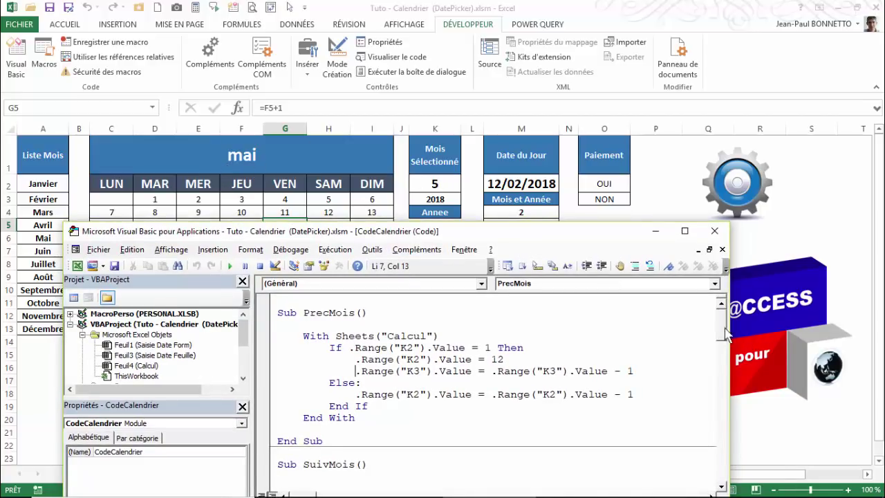
left_click_drag(722, 329, 723, 358)
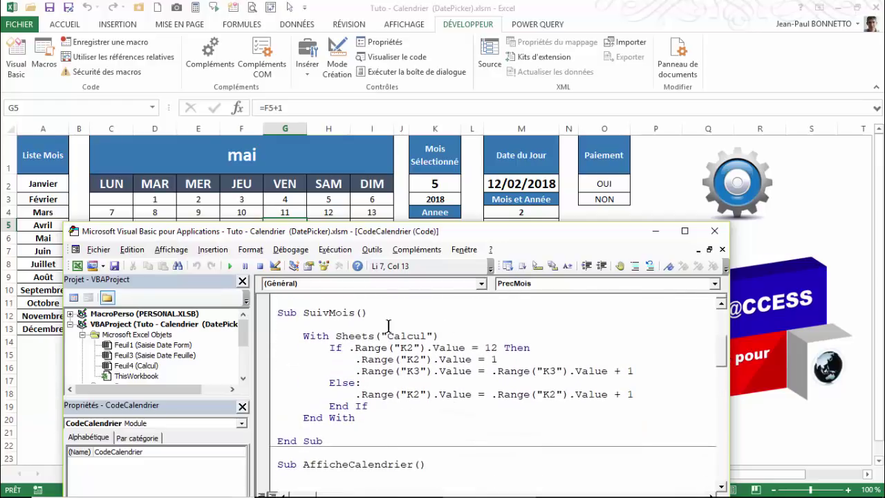
left_click_drag(515, 238, 510, 257)
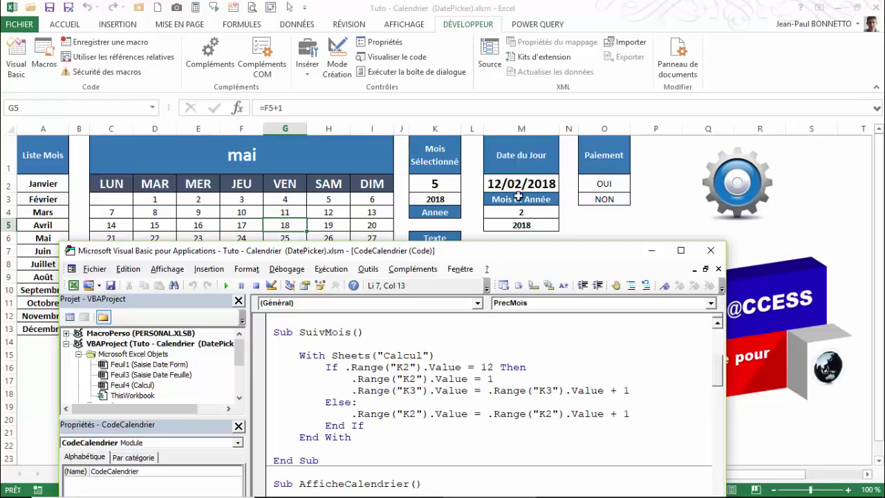
- Add comments in SuivMois under the K2 line and under Else explaining the year and month increments
left_click(647, 413)
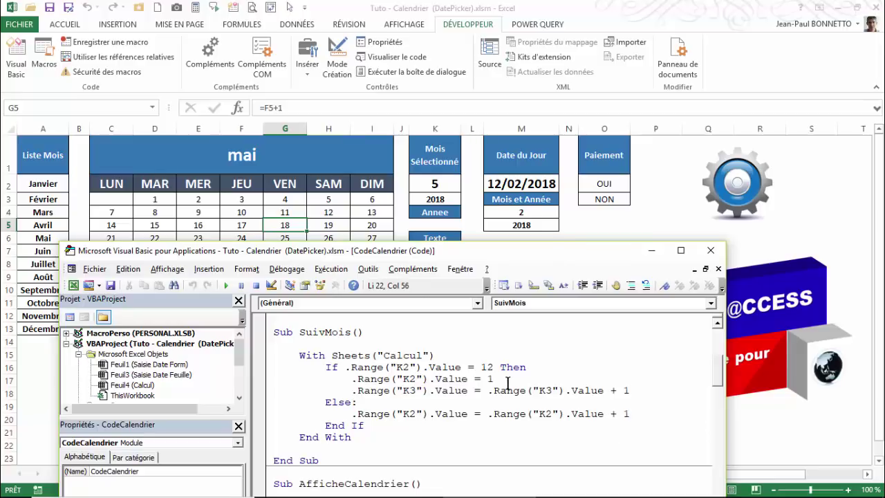
key("Return")
type("'")
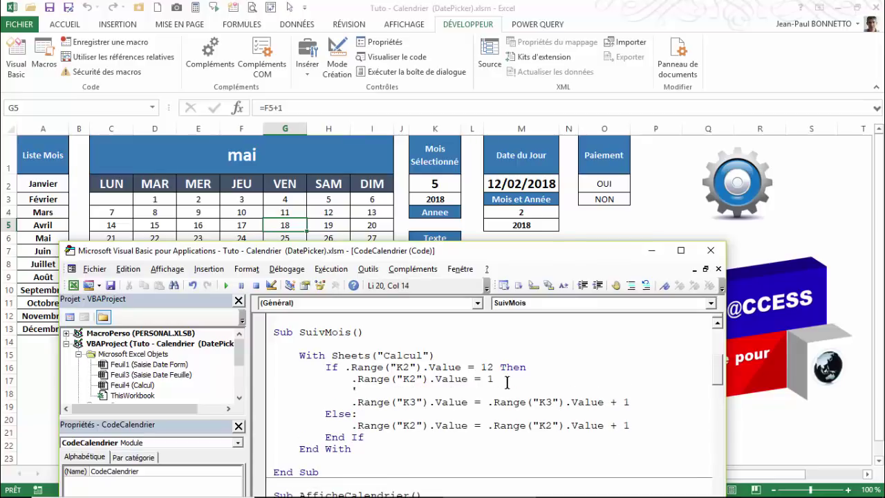
type("ON incrm")
type("mente")
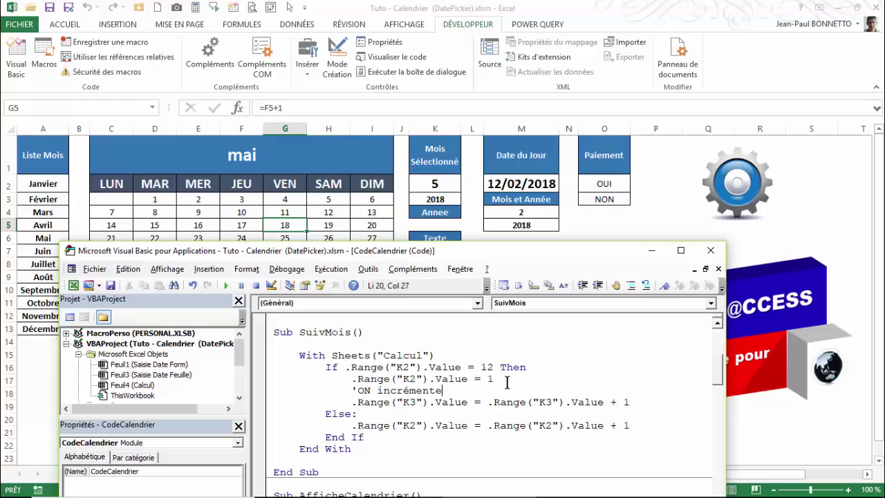
type("née")
type("ian")
type("n faisant + 1")
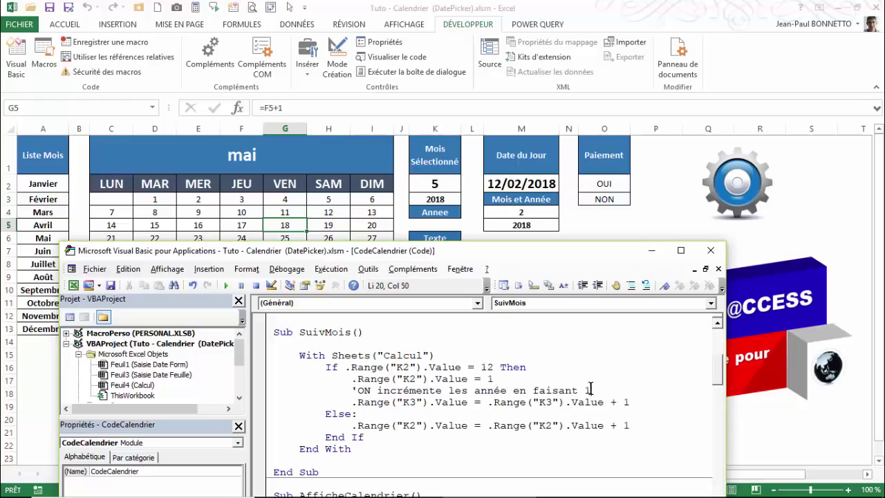
left_click(368, 415)
key("Return")
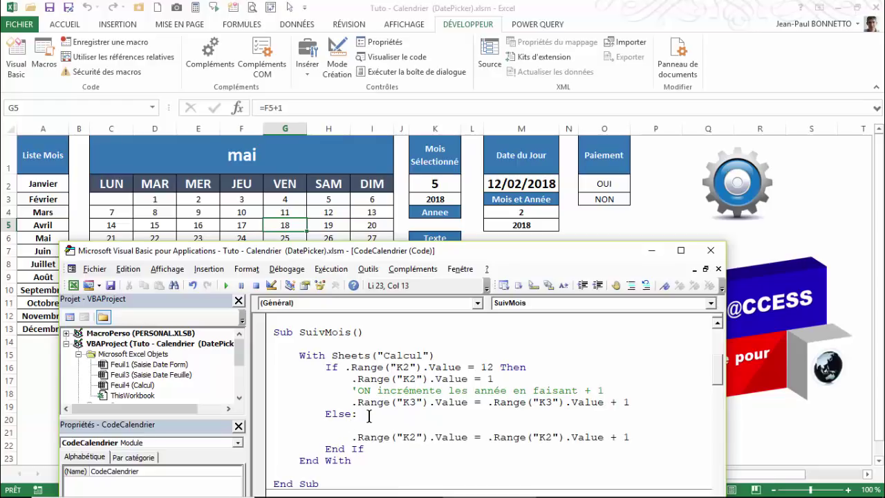
type("'Onincrmemente les moi")
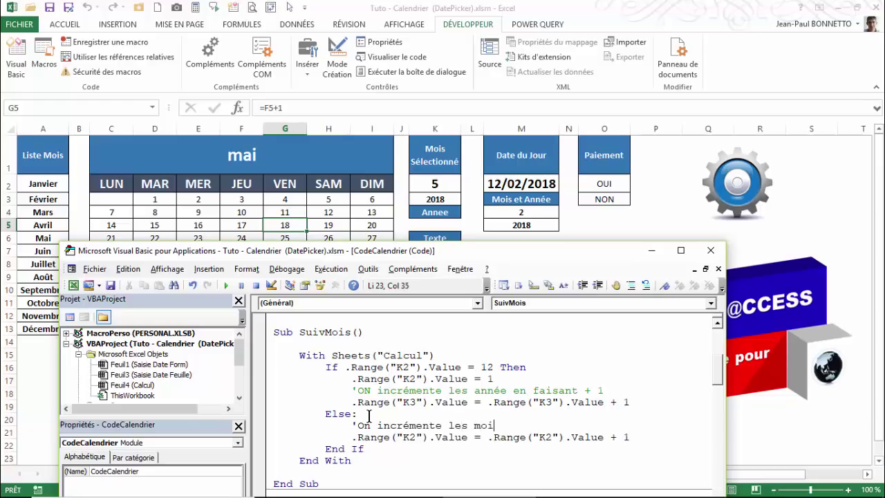
type("en as")
type("1")
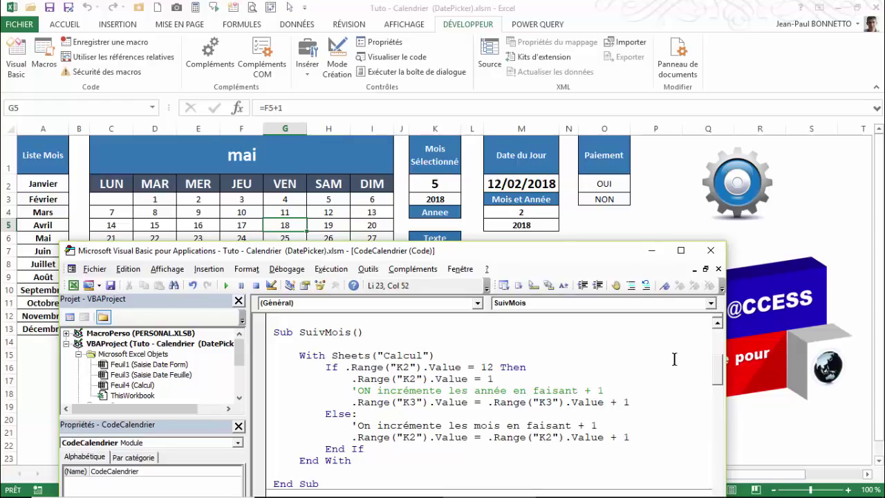
- Paste the year comment under .Range("K2").Value = 12 in PrecMois, rewording it to 'décrémente' with -1
left_click_drag(615, 389, 360, 392)
key("ctrl+c")
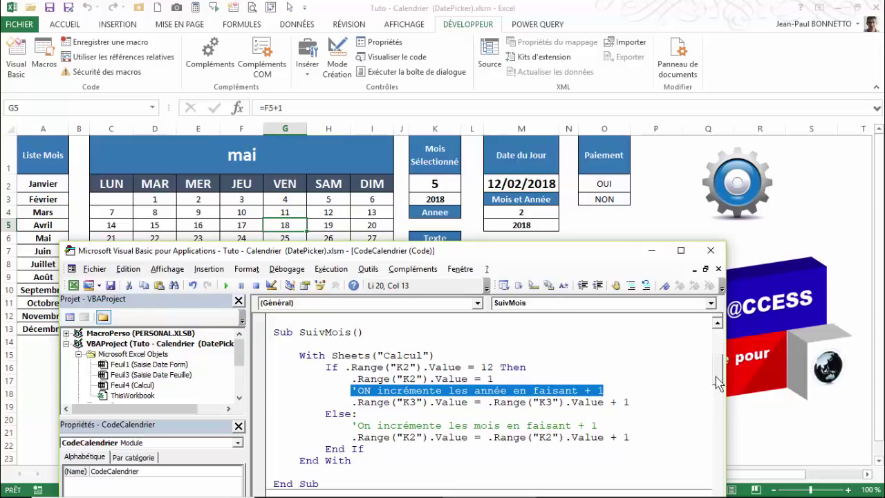
left_click_drag(719, 380, 719, 354)
left_click(541, 378)
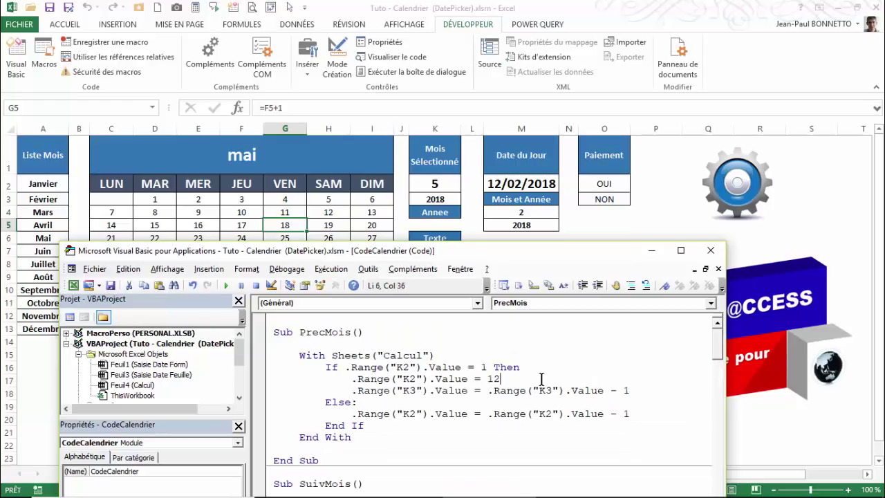
key("Return")
key("ctrl+v")
left_click(379, 392)
type("d")
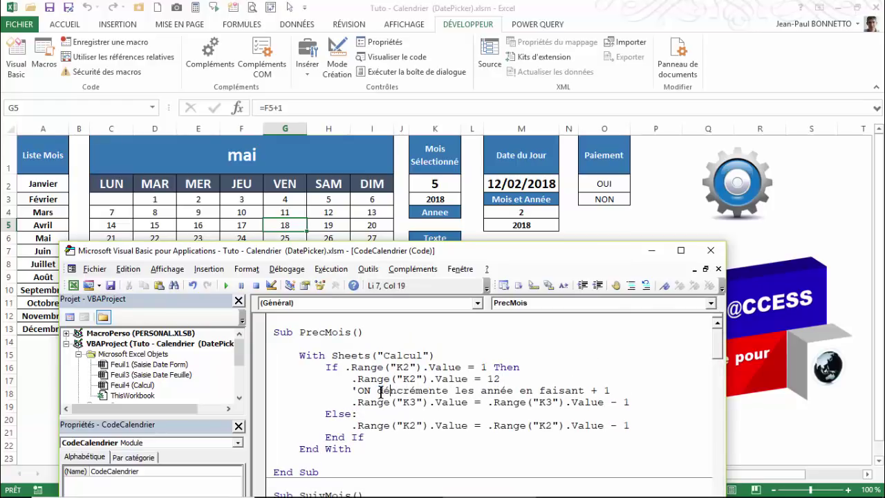
key("Delete")
key("Delete")
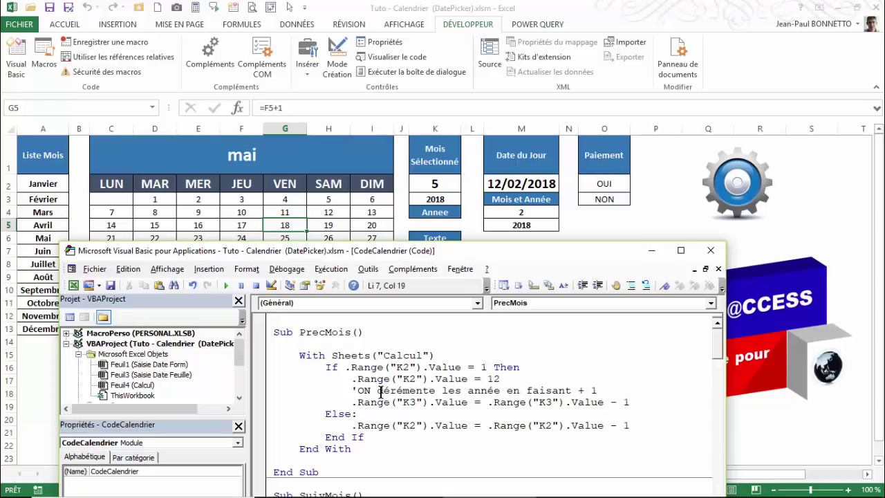
double_click(579, 391)
type("-")
- Copy that comment under Else in PrecMois, change année to mois, and pluralise années
left_click(380, 414)
key("Return")
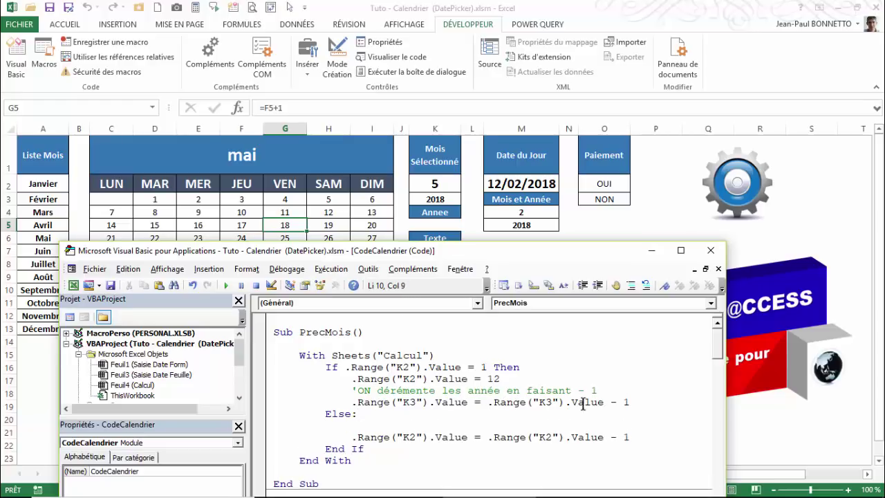
left_click_drag(603, 389, 352, 393)
key("ctrl+c")
left_click(365, 425)
key("ctrl+v")
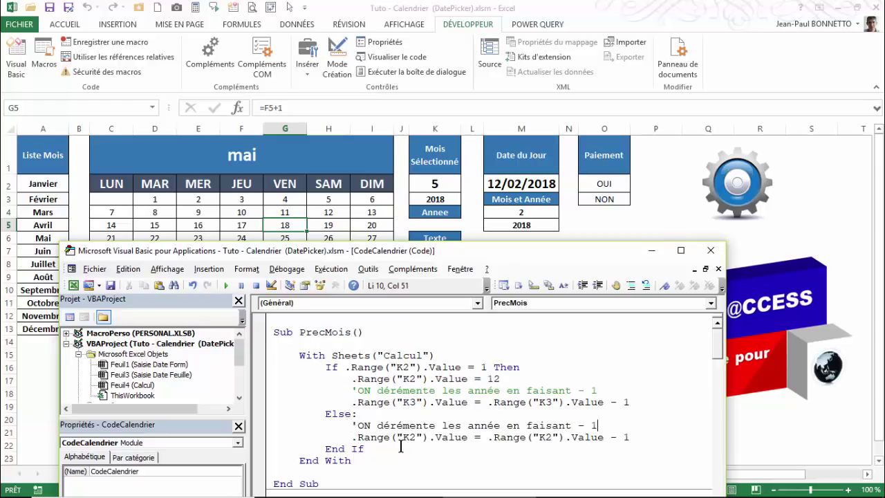
left_click_drag(499, 427, 468, 427)
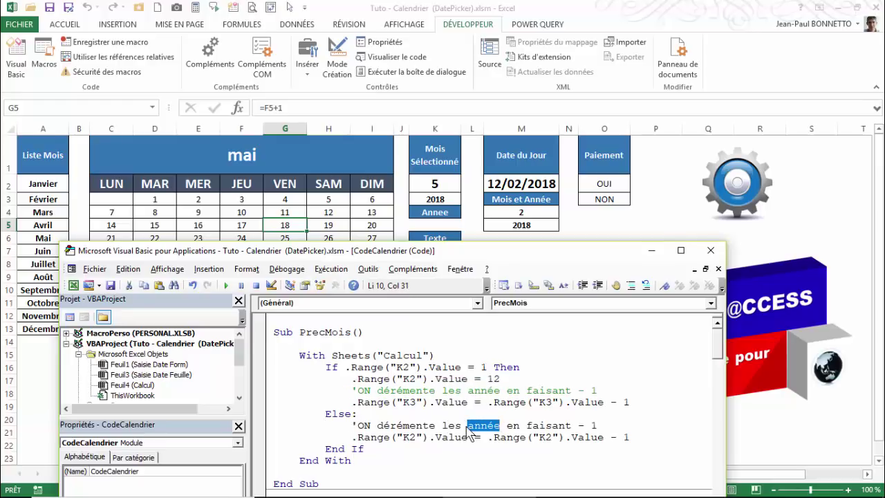
type("mois")
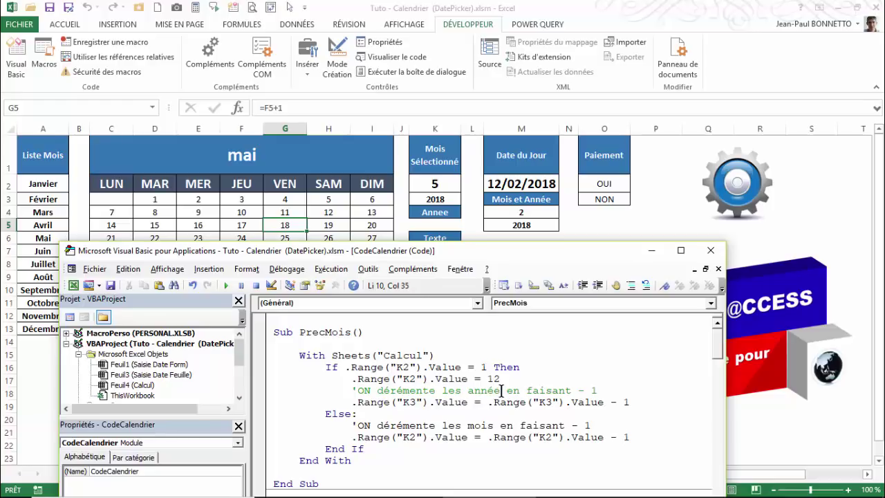
left_click(501, 391)
type("s")
left_click(482, 413)
- Correct 'année' to 'années' in the SuivMois year comment
scroll(482, 414, "down", 3)
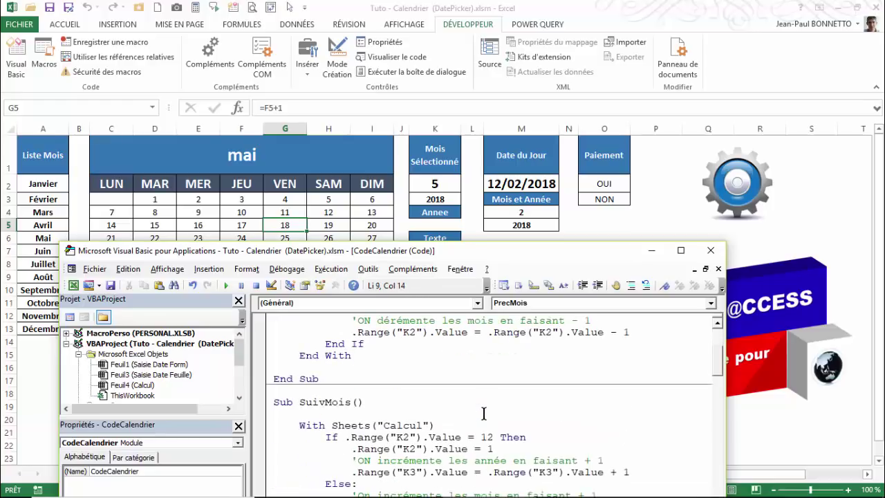
scroll(481, 408, "down", 1)
left_click(508, 425)
type("s")
left_click(500, 390)
scroll(418, 393, "up", 1)
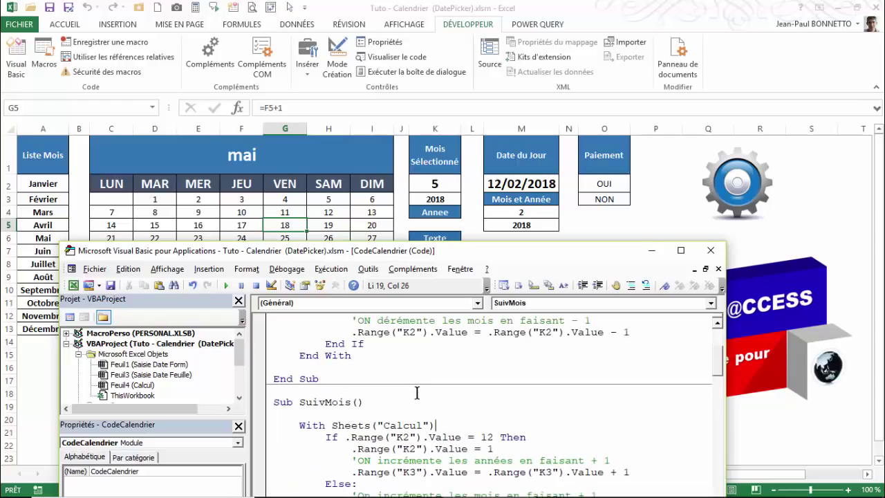
- Add a header comment above Sub SuivMois: procedure that increments the calendar months
left_click(407, 413)
key("Return")
type("'Procéd")
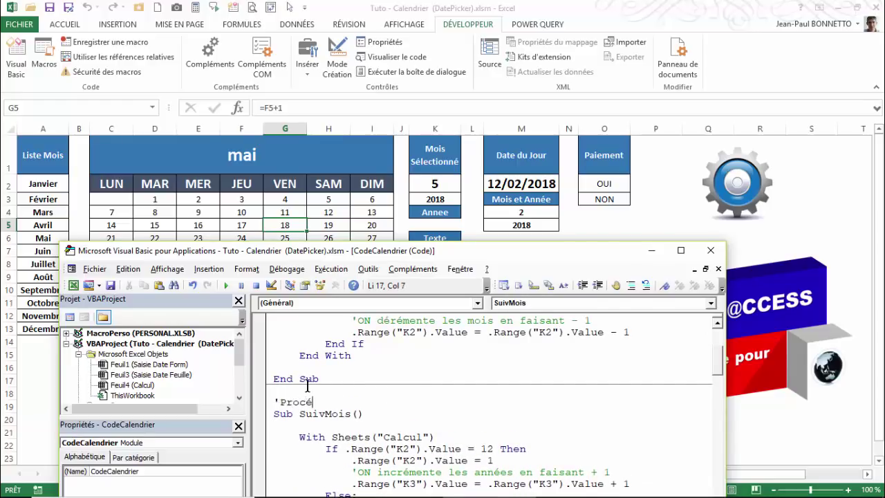
type("ire m")
key("BackSpace")
key("BackSpace")
type("re permettant ")
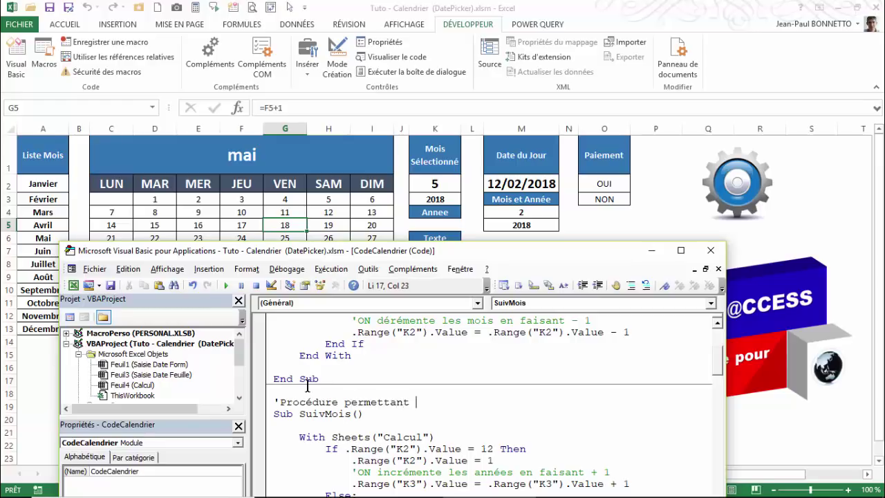
type("'in")
type("rémente")
type("s mois d ")
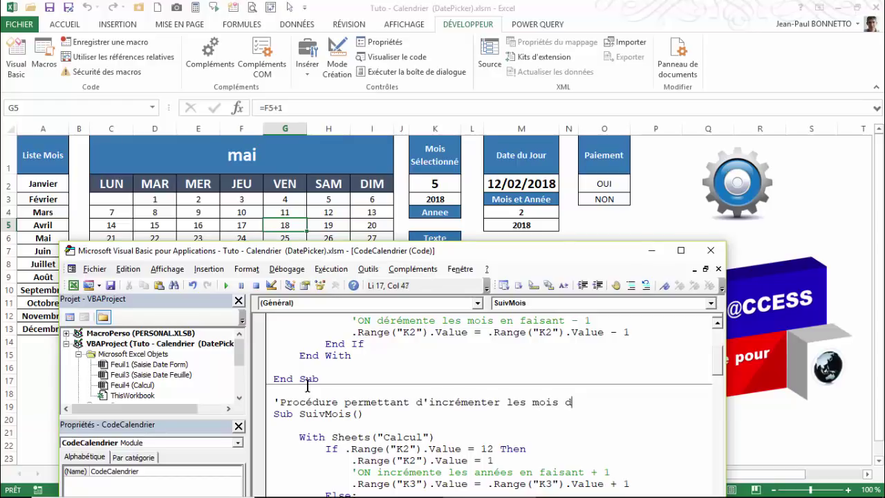
type("edrier")
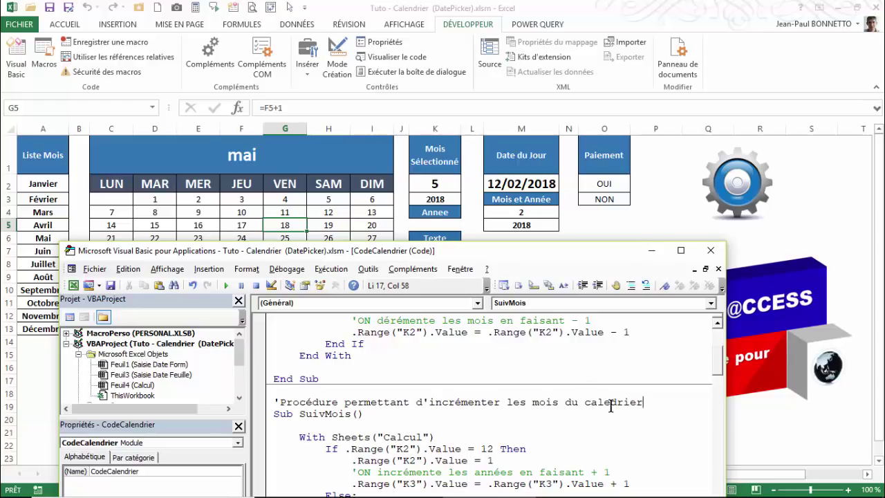
type("n")
- Add a header comment above Sub PrecMois: procedure that decrements the calendar
left_click_drag(725, 405, 801, 407)
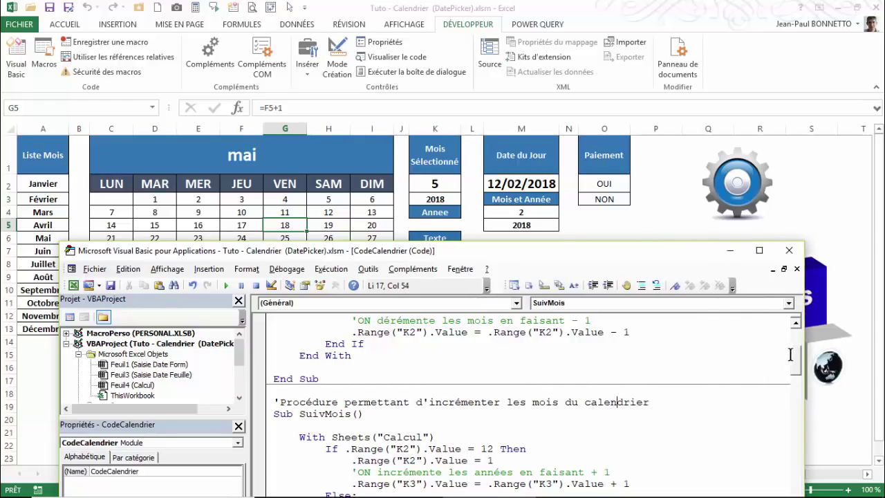
left_click(794, 325)
left_click(310, 318)
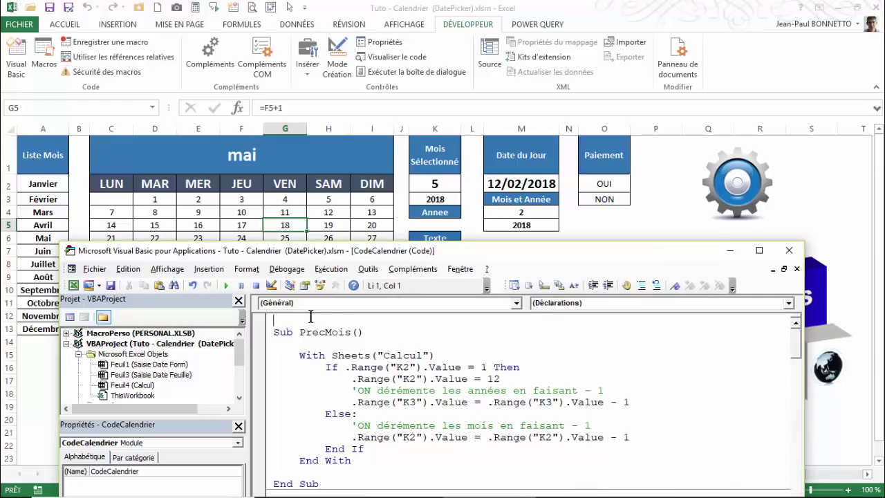
type("'Proce")
type("dure pere")
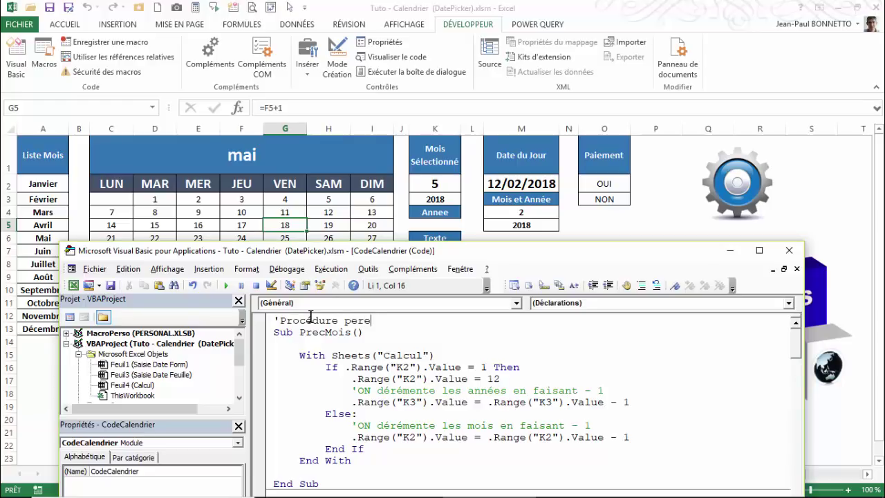
type("ettant d")
type("e déc")
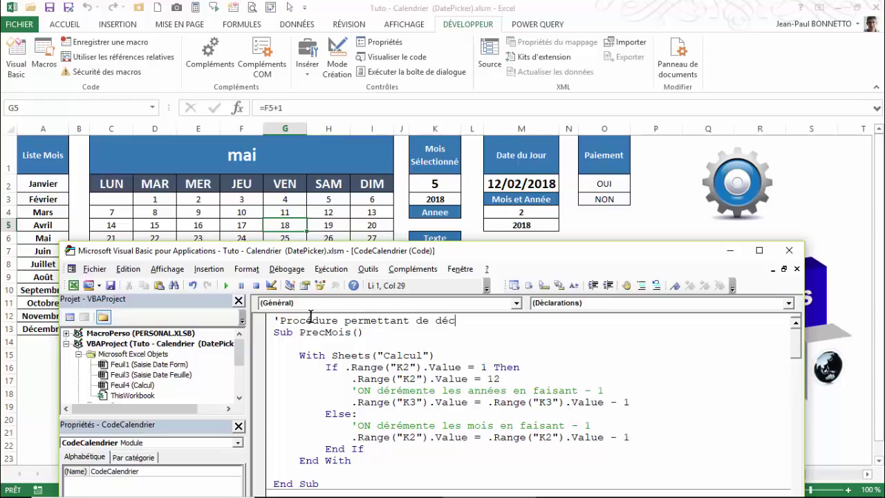
type("meternter le caendrier")
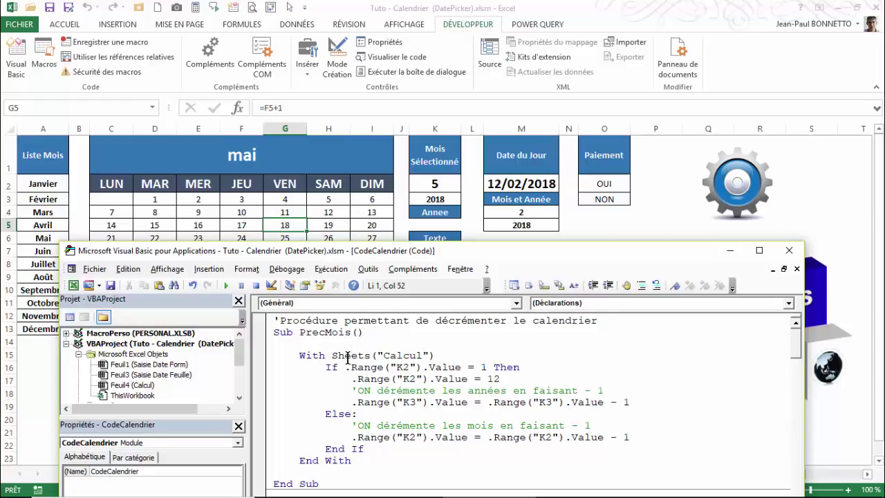
left_click(494, 355)
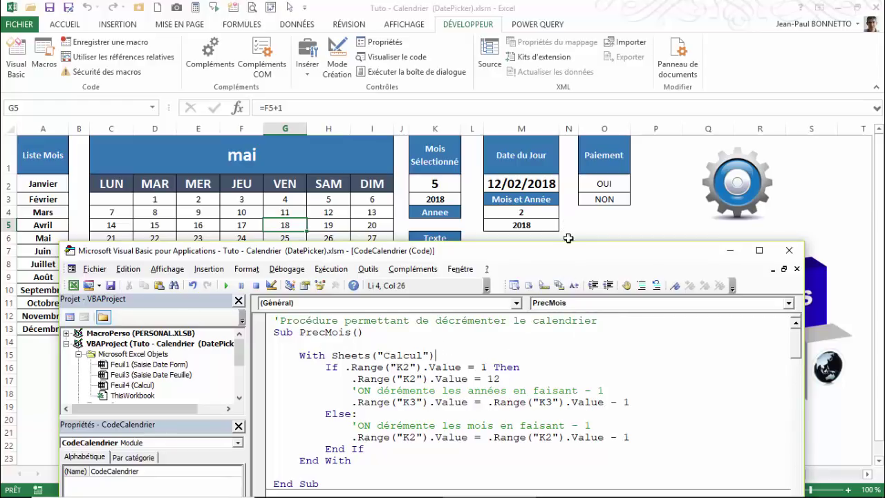
- Reposition the editor window and select frmCalendrier in the Project Explorer
left_click_drag(568, 255, 571, 190)
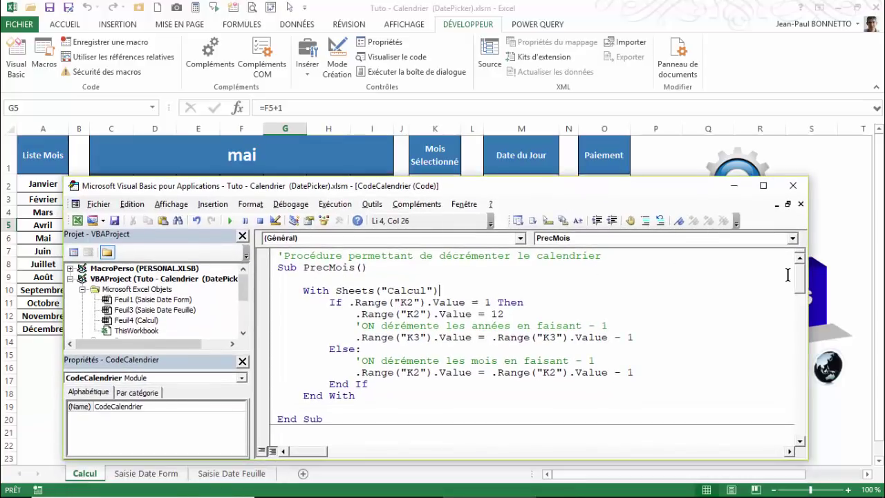
left_click_drag(800, 277, 799, 307)
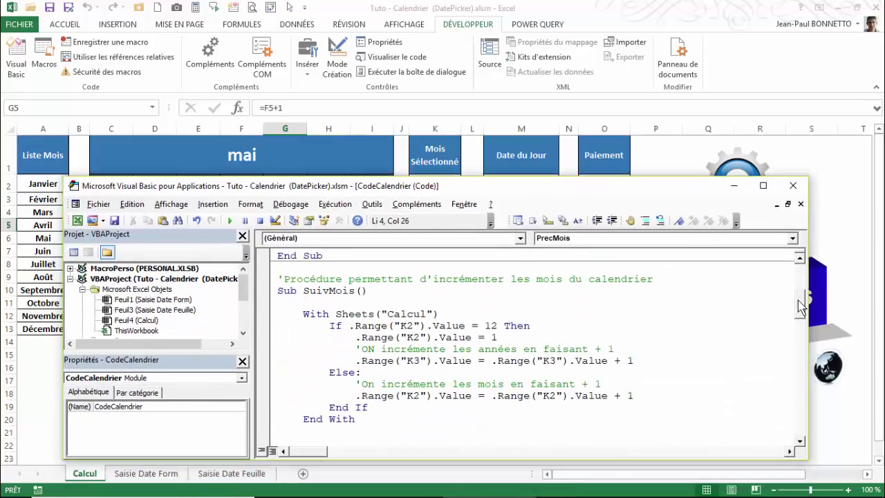
scroll(321, 408, "down", 3)
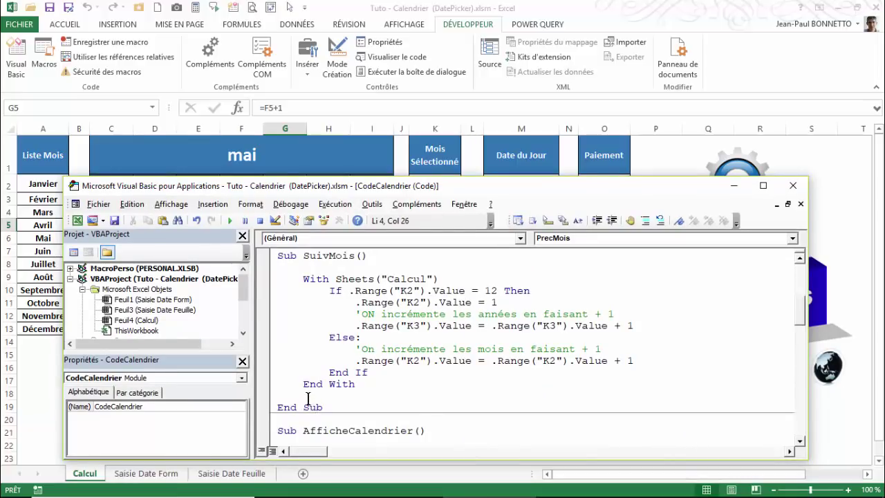
scroll(307, 394, "up", 3)
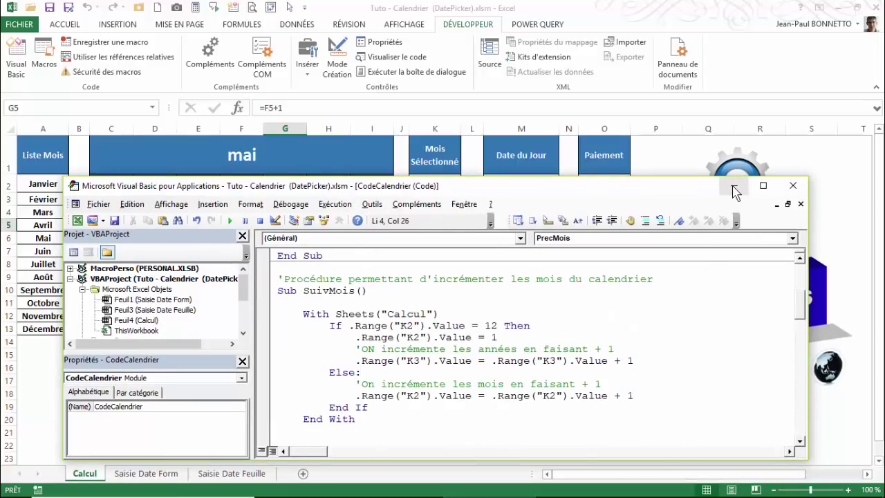
left_click(243, 297)
left_click_drag(243, 297, 243, 306)
left_click(136, 330)
- In frmCalendrier's imgG_Click, add a comment saying it calls the procedure that decrements the calendar month
double_click(136, 331)
double_click(277, 269)
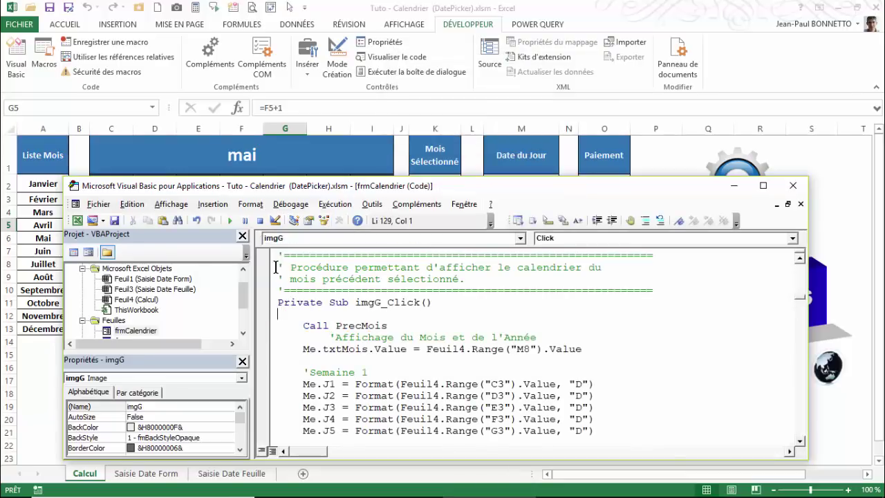
left_click(388, 325)
left_click(313, 315)
key("Return")
type("On apple")
type("e la proc")
type("u")
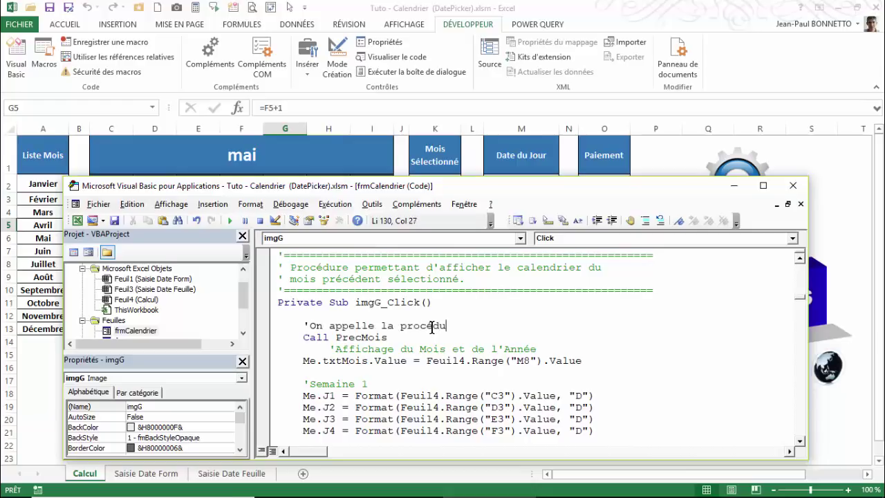
type("permettant de ")
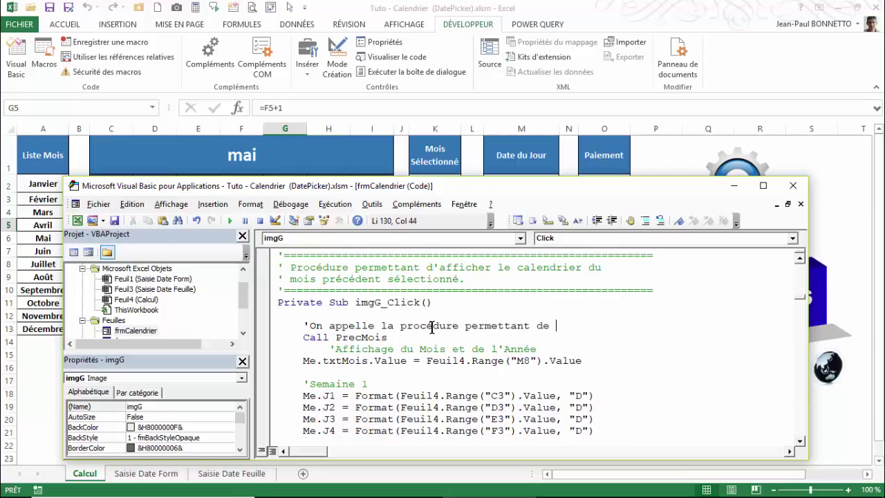
type("cr")
type("menter ")
type("ois de")
key("BackSpace")
key("BackSpace")
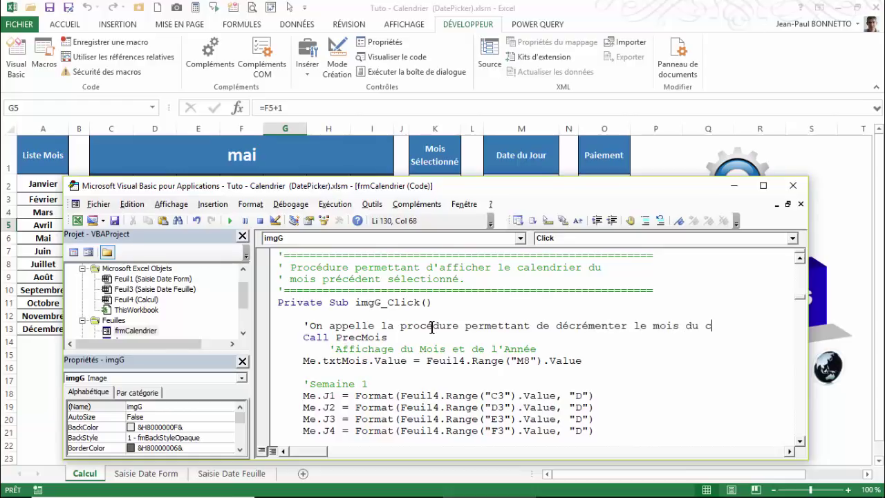
type("alendr")
type("rier")
left_click(388, 337)
- Outdent the 'Affichage comment to align with the Call line and lower the editor window
left_click(329, 348)
key("BackSpace")
key("BackSpace")
key("BackSpace")
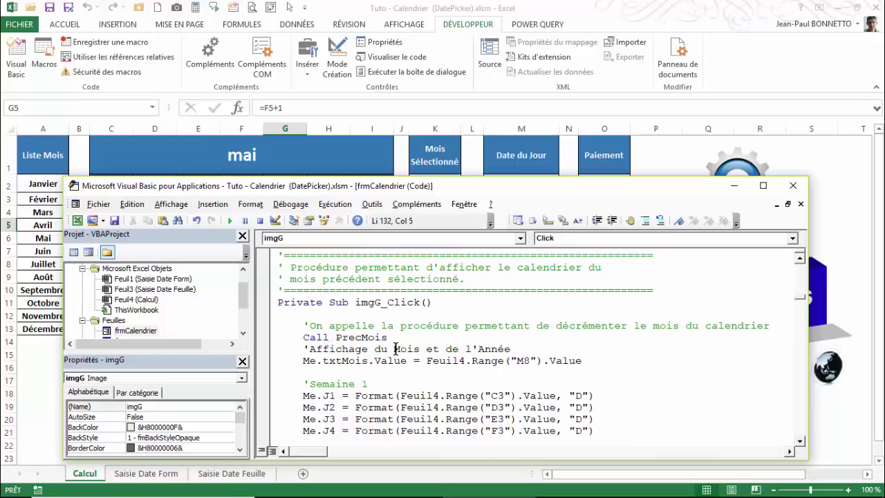
left_click_drag(525, 189, 529, 225)
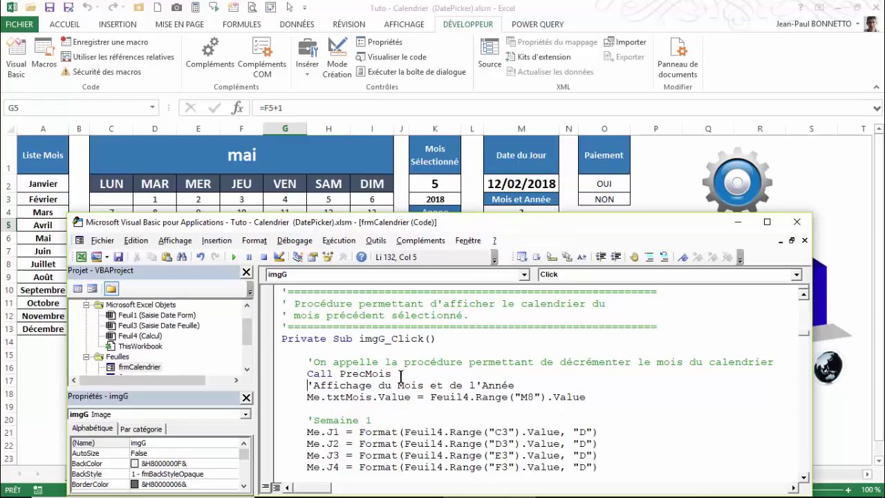
mouse_move(507, 226)
left_mouse_down()
mouse_move(509, 295)
mouse_move(516, 287)
left_mouse_up()
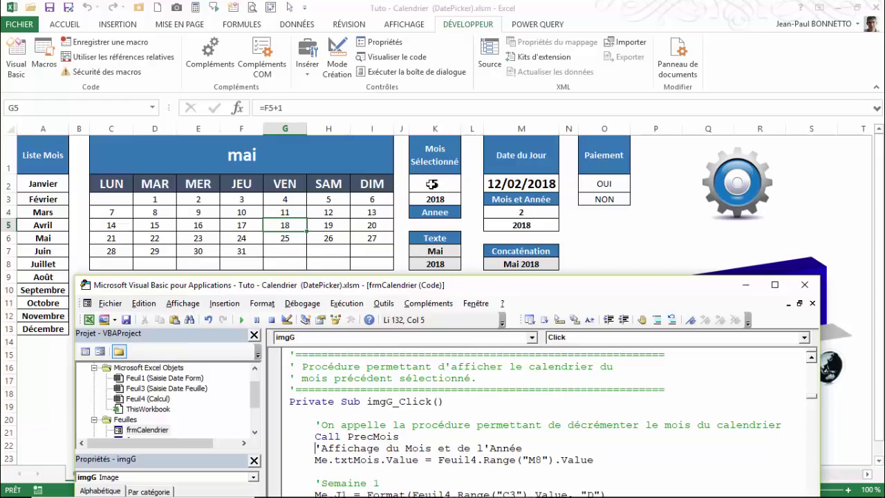
- Check month cell K2 on the worksheet, then reposition the code window over the calendar
left_click(524, 260)
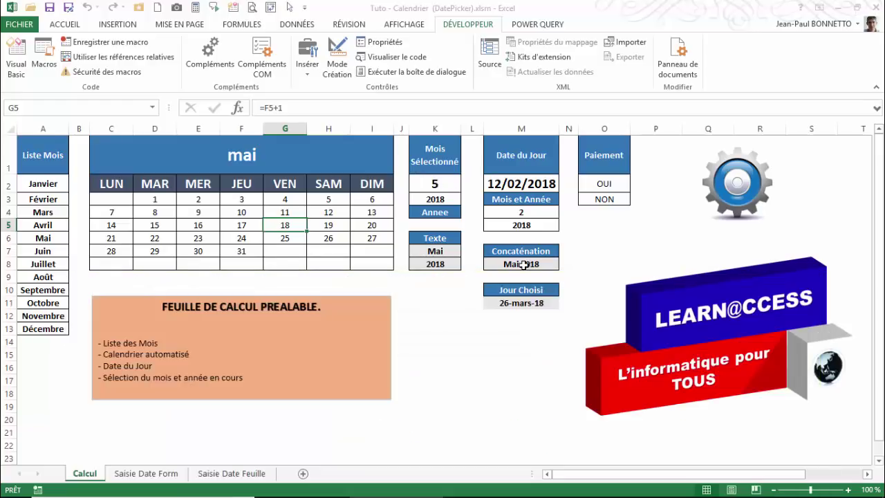
left_click(442, 182)
left_click(528, 488)
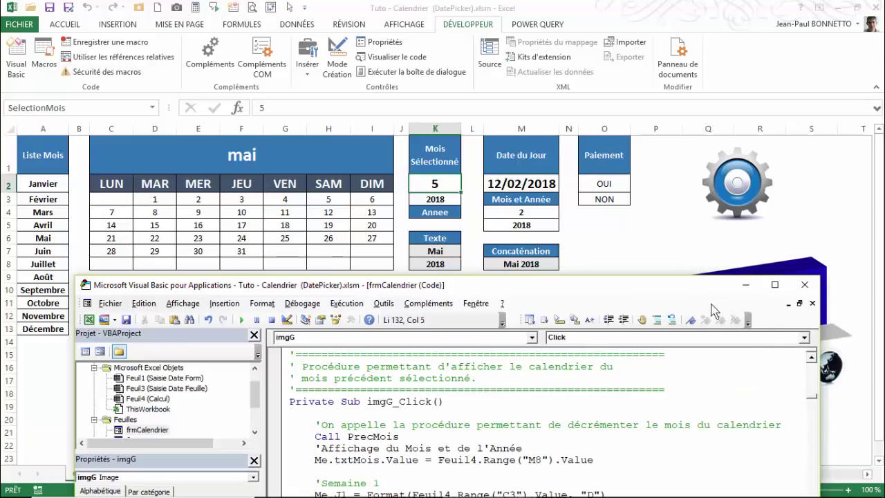
left_click_drag(669, 287, 665, 162)
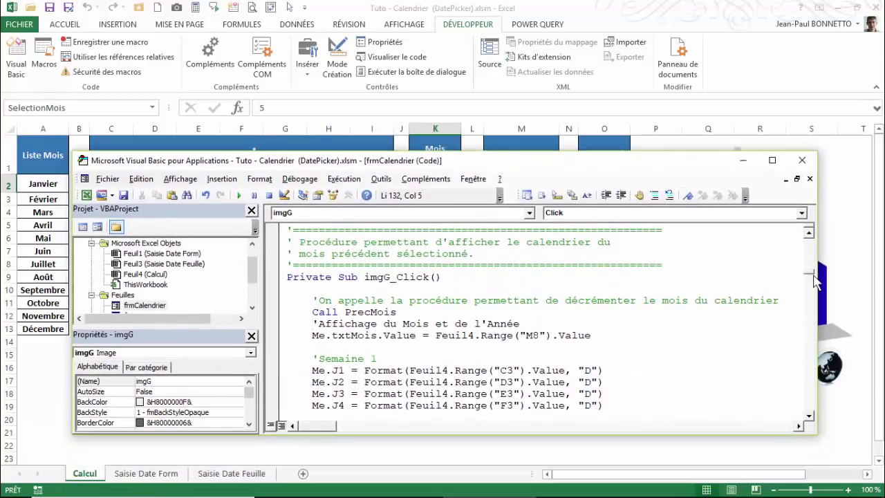
left_click_drag(810, 271, 812, 276)
scroll(812, 279, "down", 1)
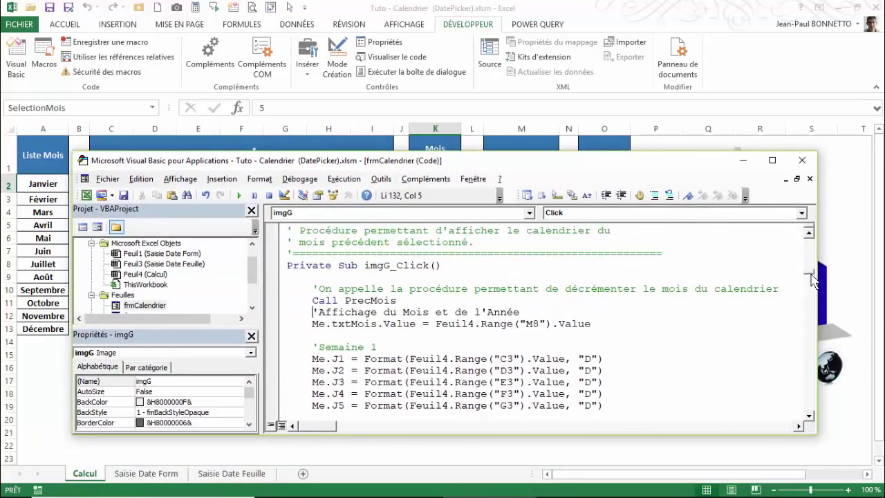
left_click(809, 415)
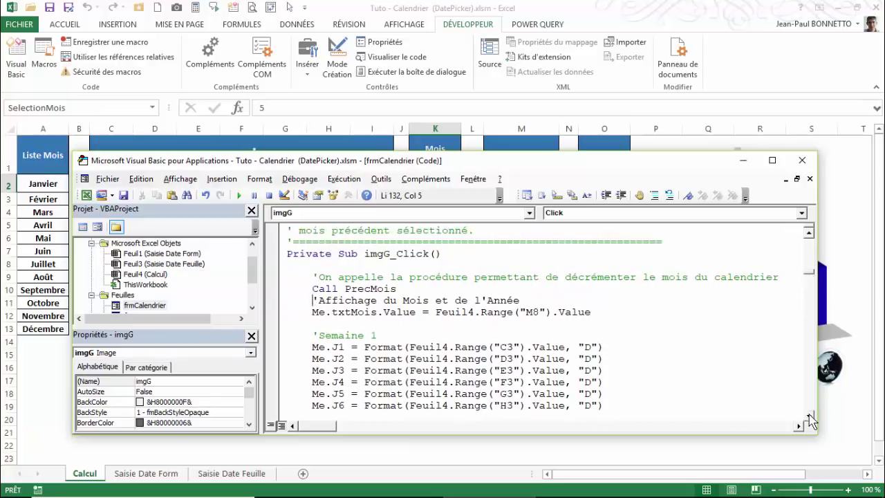
left_click(808, 415)
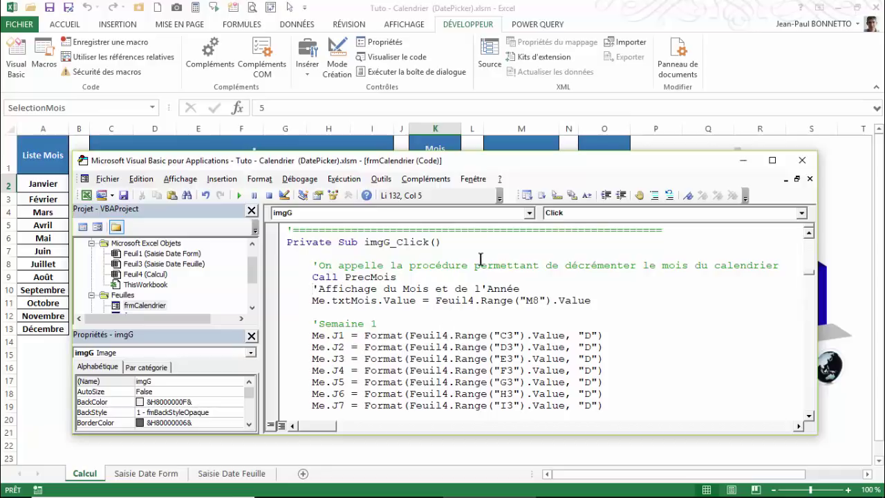
left_click(809, 415)
left_click(809, 415)
left_click(809, 415)
left_click(808, 415)
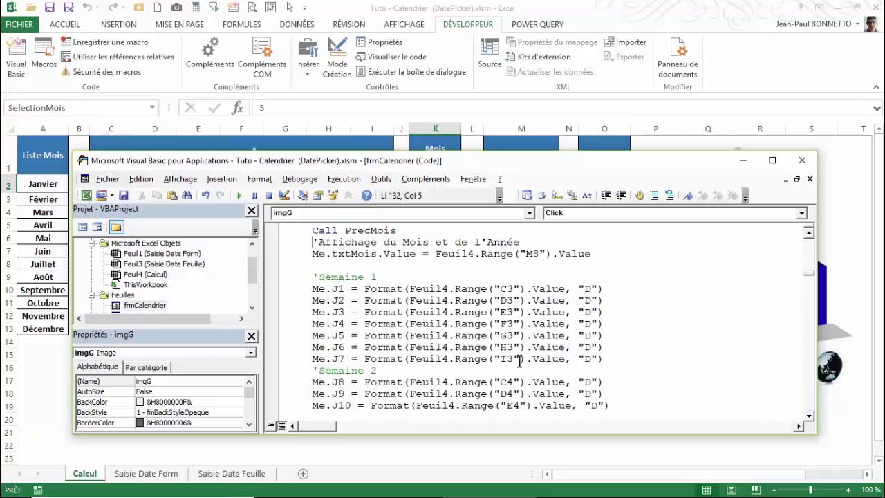
left_click_drag(574, 160, 571, 231)
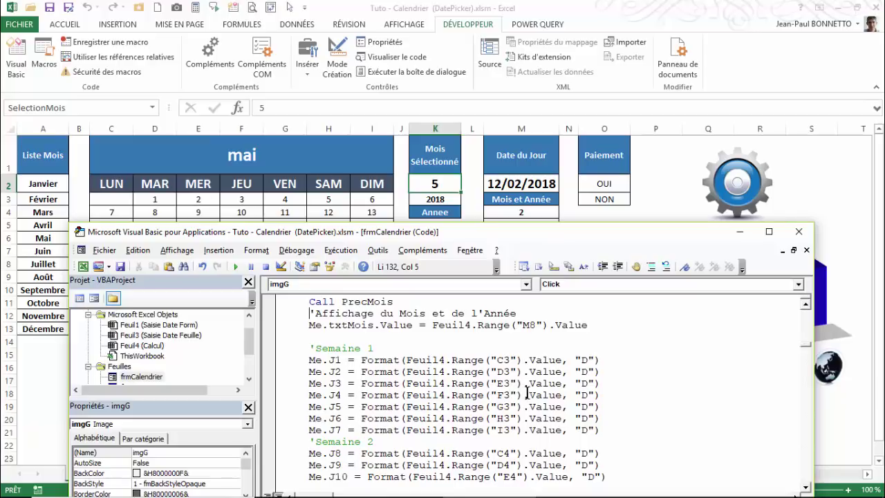
- Scroll through the form code down to Private Sub imgD_Click()
scroll(527, 392, "down", 2)
scroll(517, 384, "down", 6)
scroll(507, 371, "down", 3)
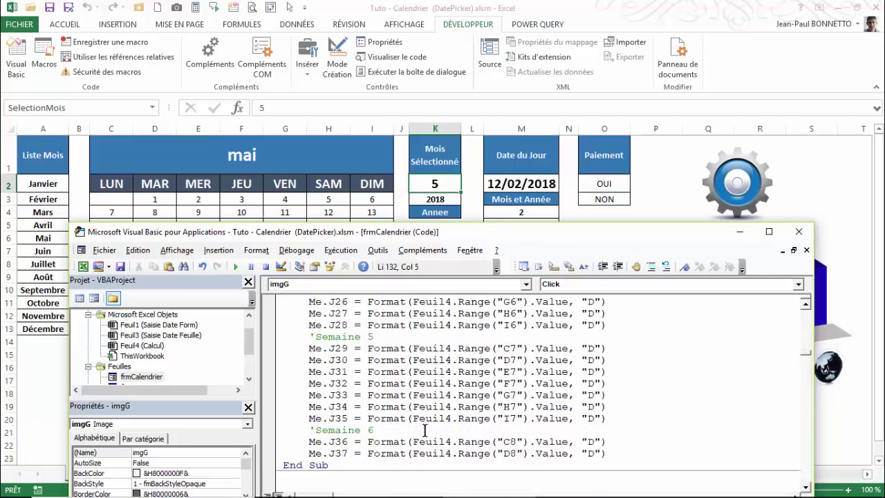
scroll(640, 335, "down", 2)
scroll(640, 336, "down", 1)
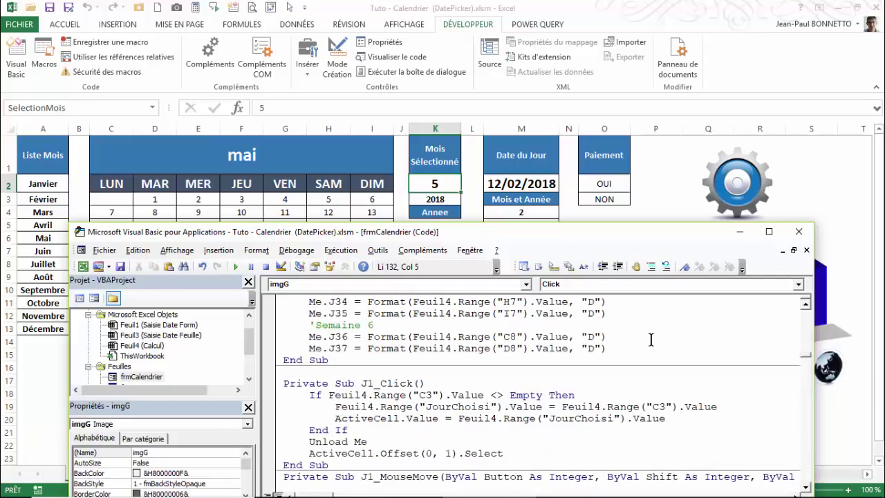
scroll(640, 335, "up", 2)
scroll(639, 336, "up", 8)
scroll(625, 332, "up", 4)
scroll(618, 329, "up", 3)
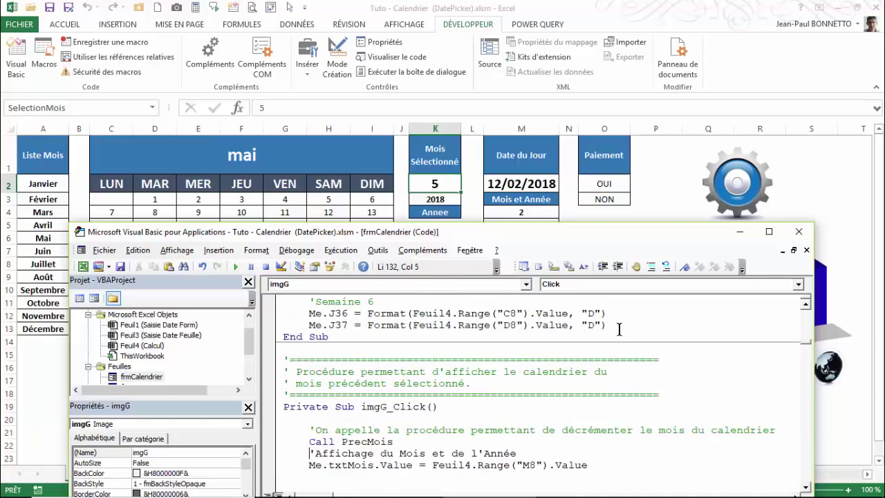
scroll(613, 327, "down", 10)
scroll(612, 327, "up", 8)
scroll(608, 324, "up", 4)
scroll(584, 318, "down", 1)
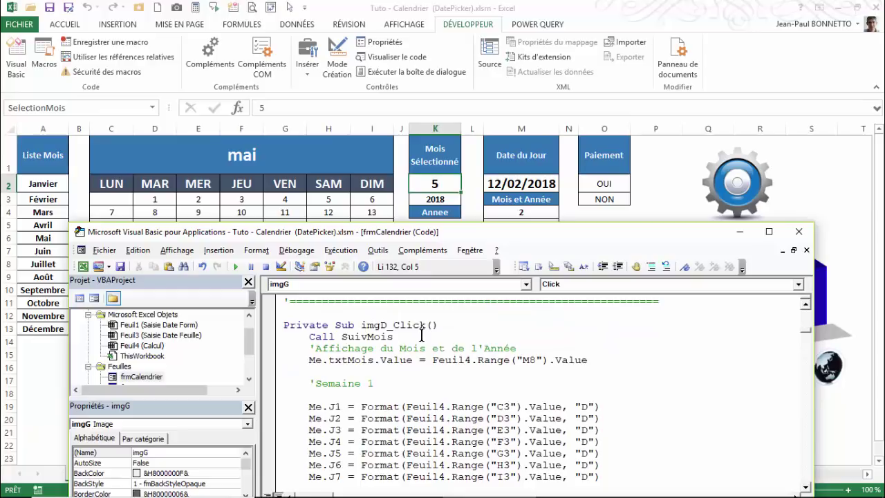
- Comment Call SuivMois with 'On appelle la procédure qui incrémente le mois du calendrier' and add a line after the header
left_click(307, 336)
key("Return")
type("'On appelle la procéd")
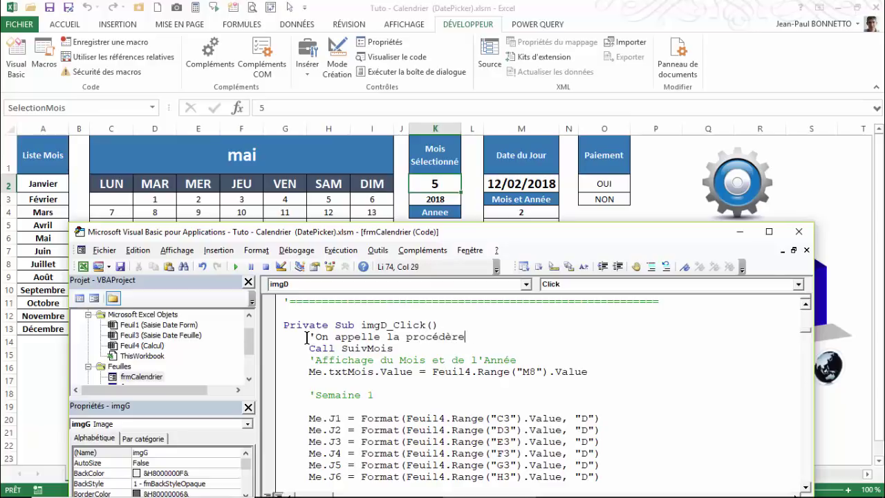
type("ure qui incrémente le mo")
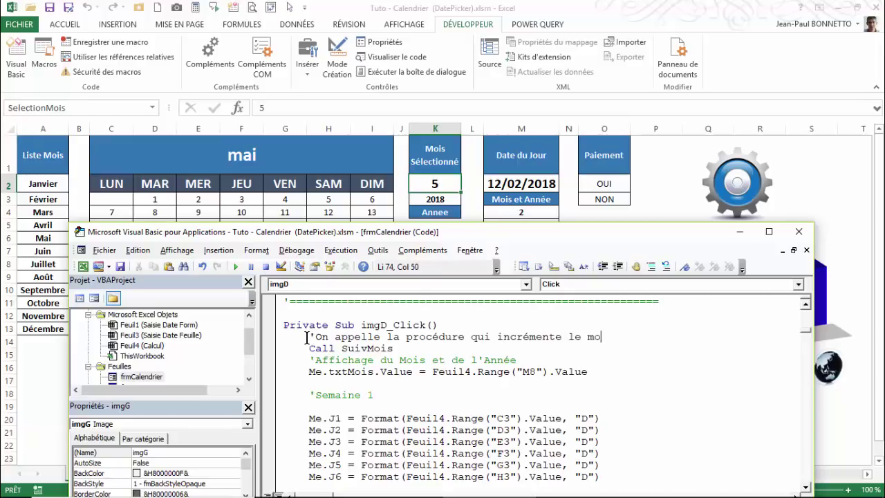
type("u calendrier")
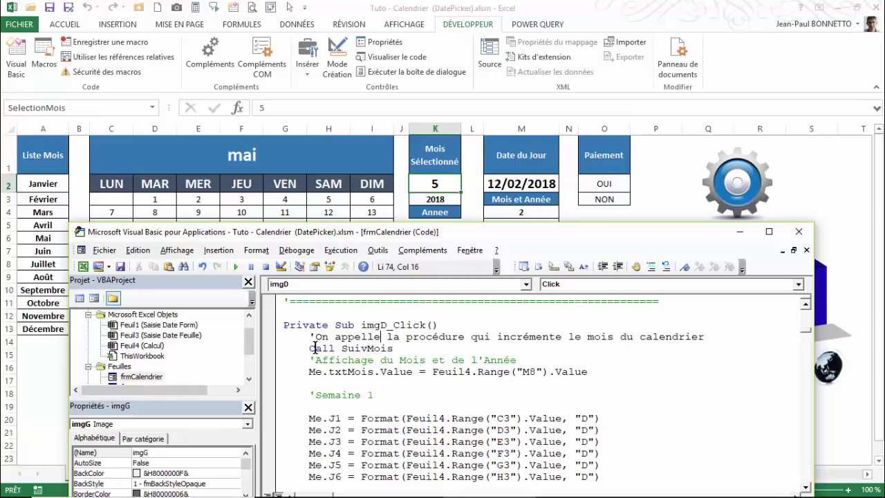
left_click(442, 325)
key("Return")
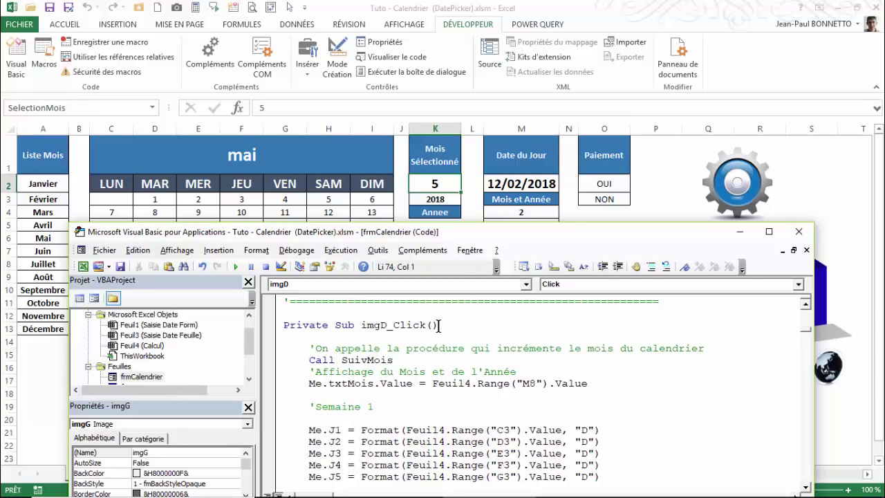
- Scroll through the commented imgD_Click code and reveal more worksheet rows behind the editor
scroll(461, 377, "up", 1)
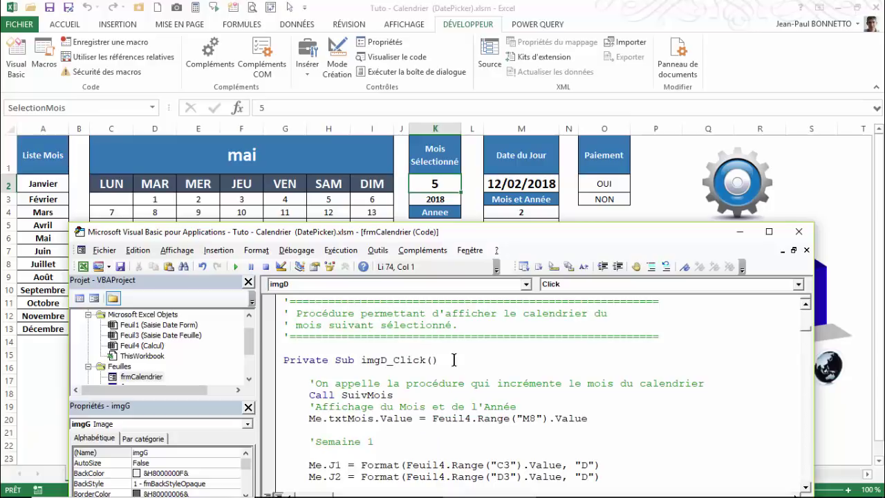
scroll(464, 372, "down", 1)
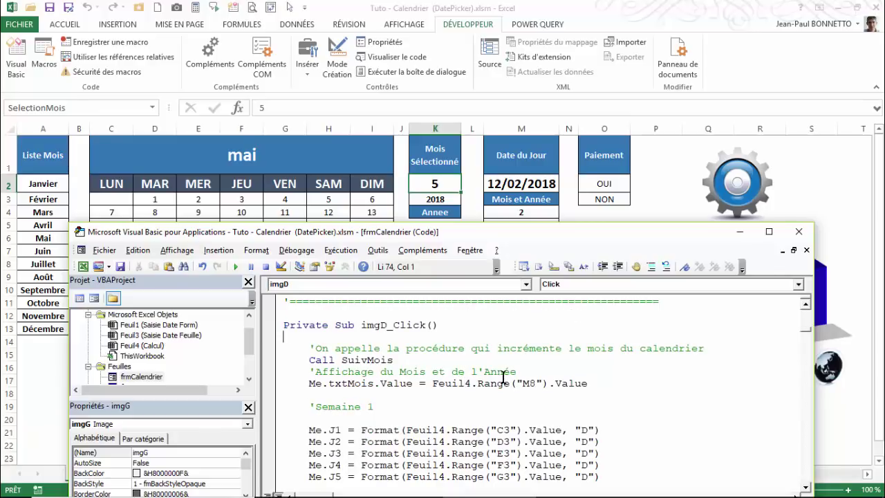
mouse_move(572, 241)
left_mouse_down()
mouse_move(579, 286)
mouse_move(573, 179)
left_mouse_up()
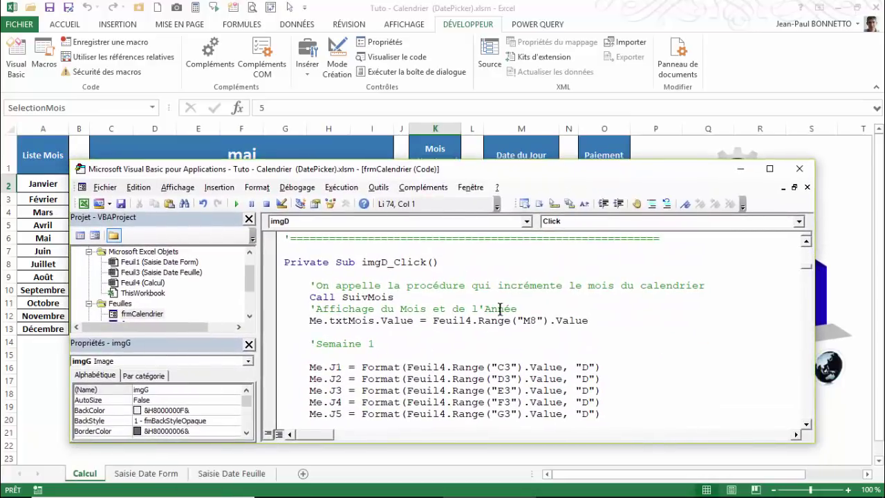
scroll(456, 325, "down", 2)
scroll(456, 325, "down", 2)
scroll(440, 320, "down", 2)
scroll(430, 311, "down", 4)
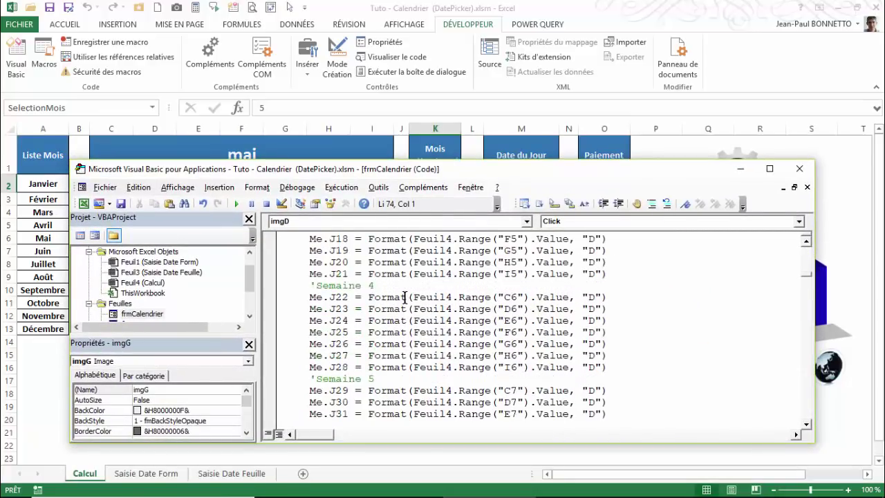
scroll(405, 297, "down", 3)
scroll(405, 297, "down", 1)
scroll(405, 298, "down", 1)
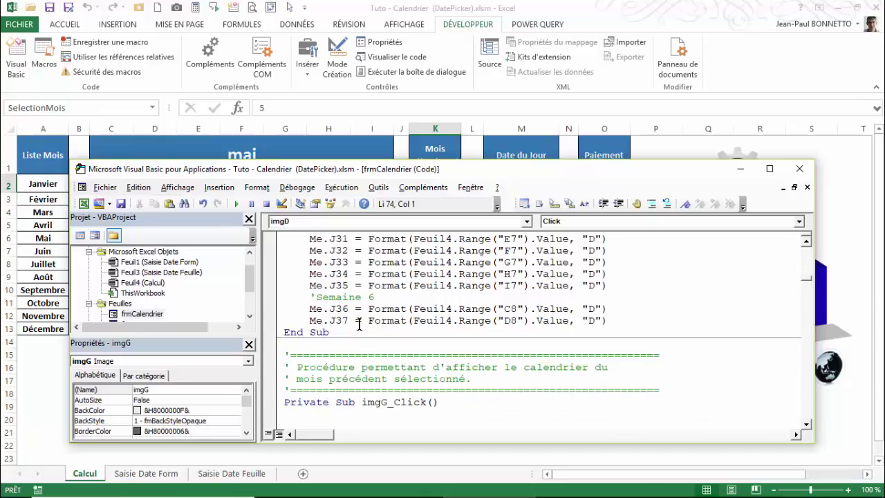
scroll(362, 322, "up", 4)
scroll(362, 322, "up", 3)
scroll(362, 322, "up", 9)
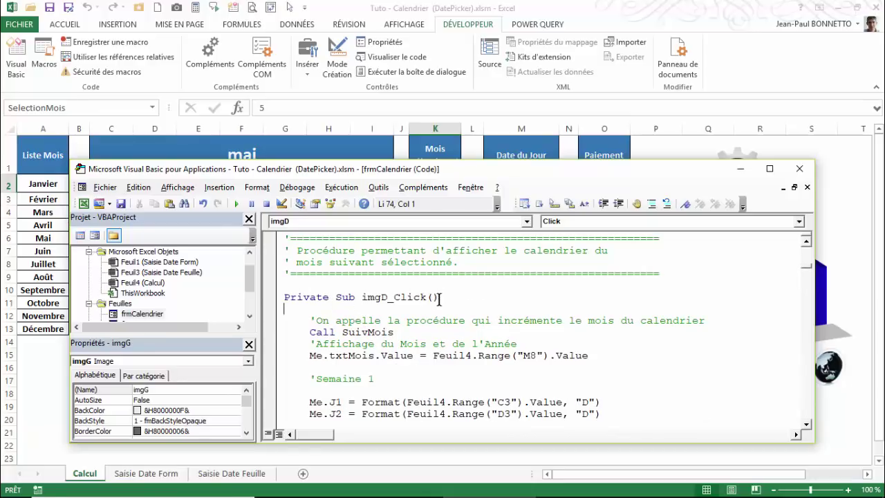
- Open frmCalendrier in design view and check the names of imgD, imgG and txtMois
double_click(145, 315)
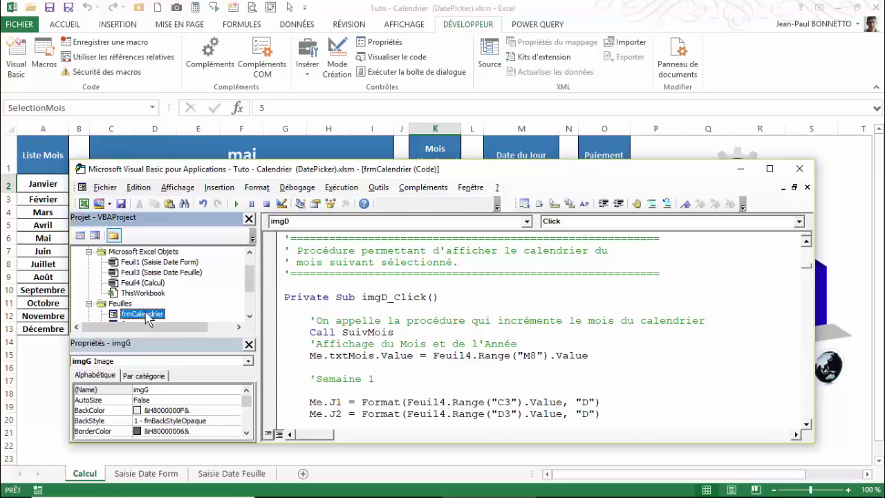
left_click(408, 253)
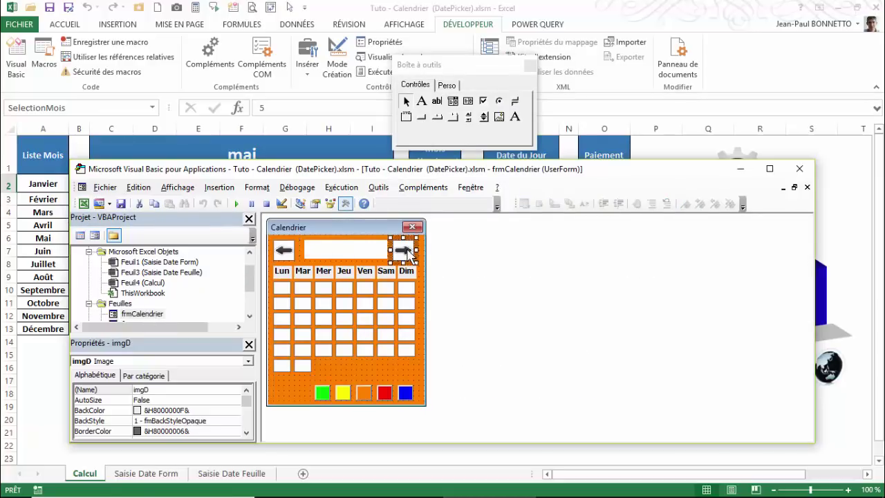
left_click(282, 253)
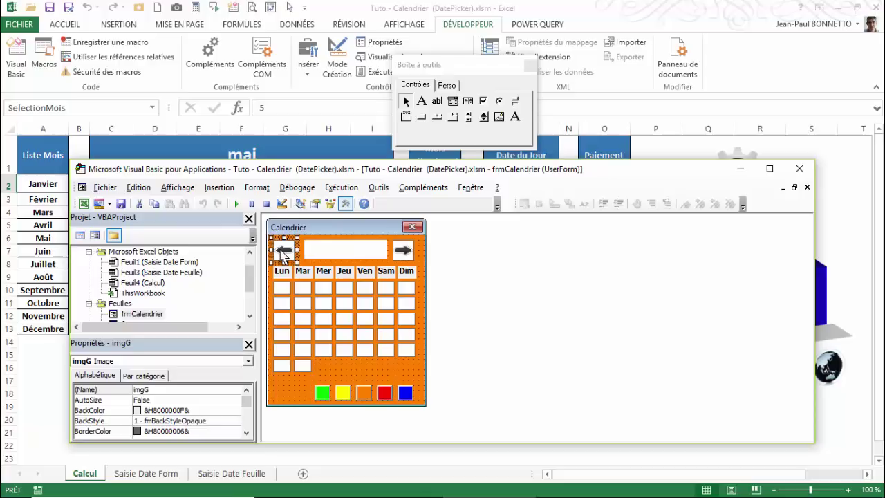
left_click(335, 251)
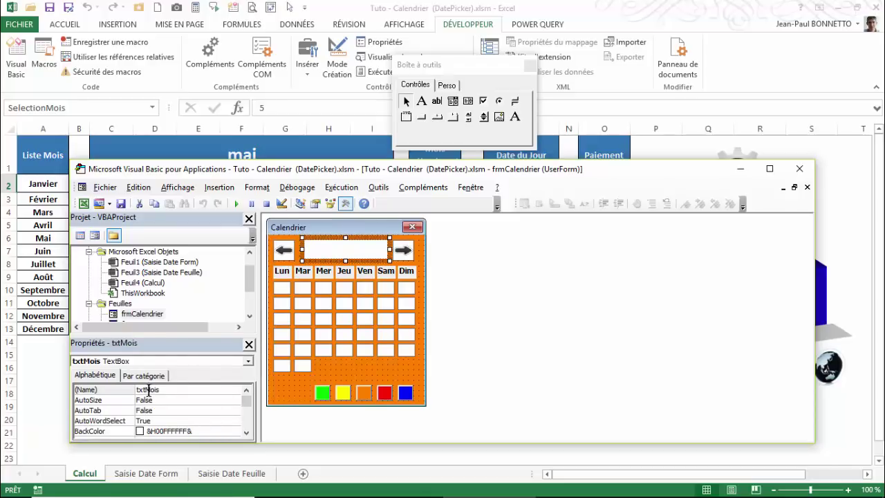
left_click_drag(607, 179, 600, 292)
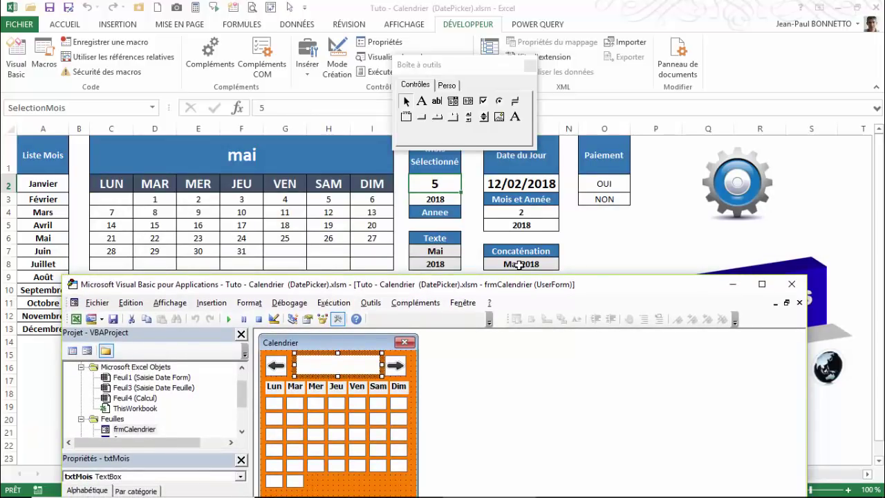
left_click_drag(600, 291, 625, 175)
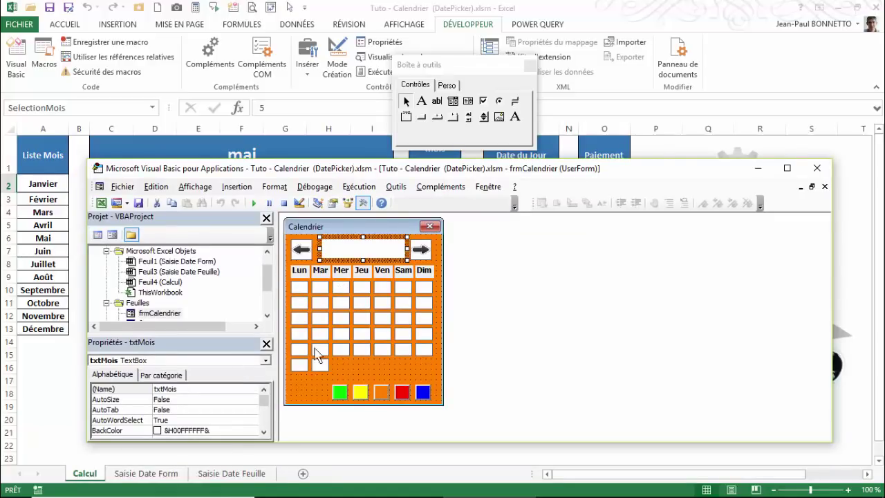
- Check day labels J1, J2 and J37, then run the Calendrier form showing Février 2018
left_click(297, 293)
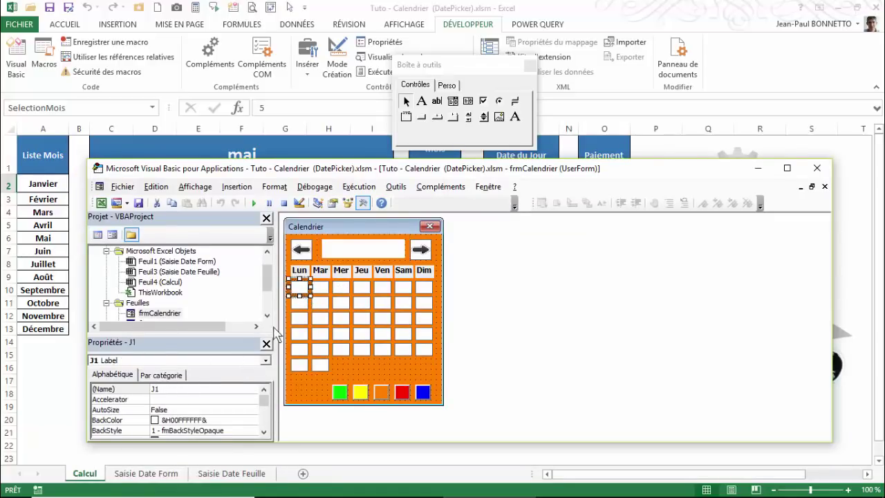
left_click(321, 287)
left_click(323, 366)
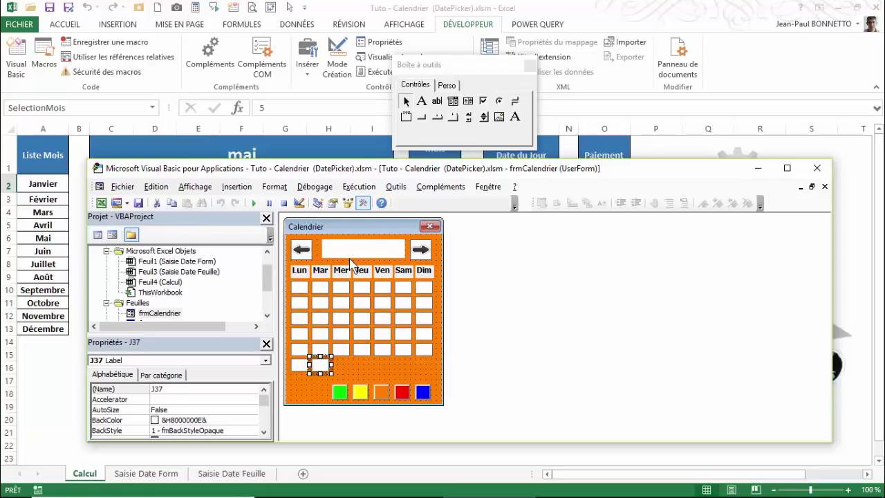
left_click_drag(682, 174, 671, 262)
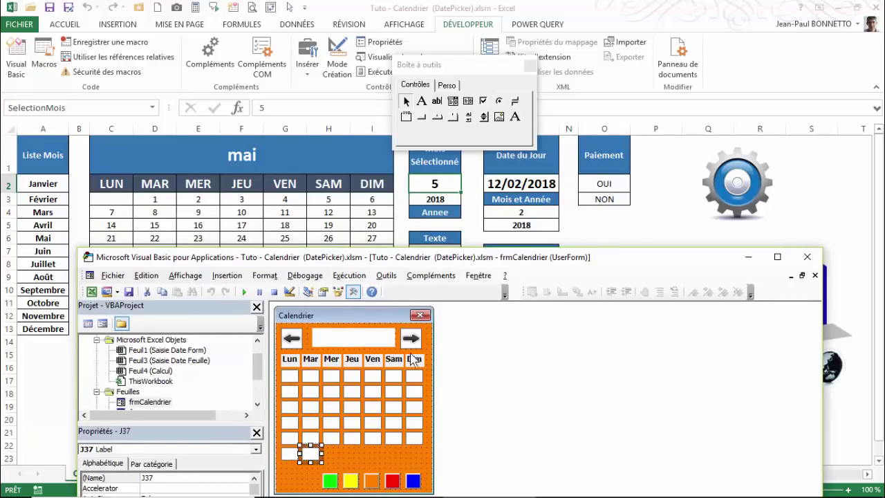
left_click_drag(659, 263, 652, 175)
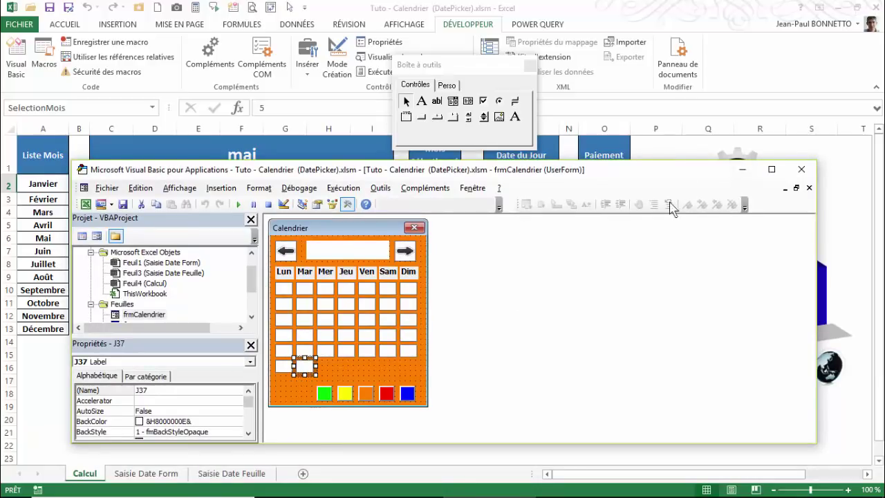
left_click(238, 204)
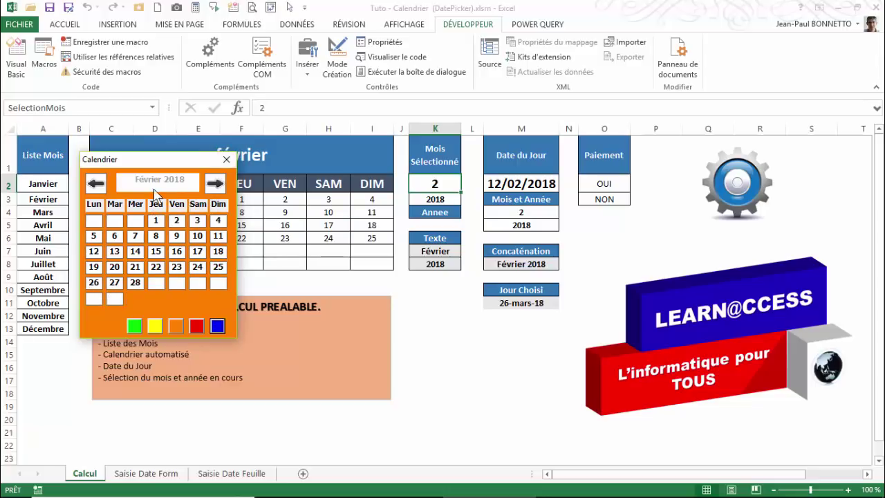
- Close the running calendar, open the J1 day label's code, and maximize the code window
left_click(228, 159)
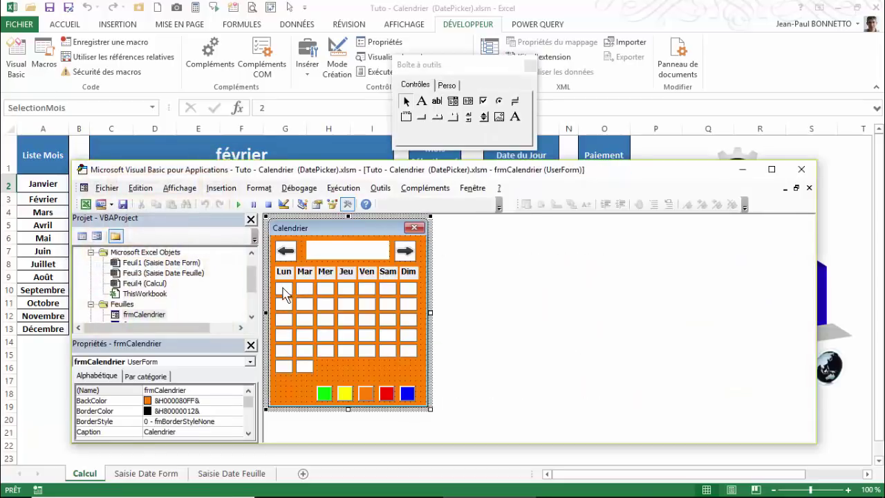
double_click(284, 294)
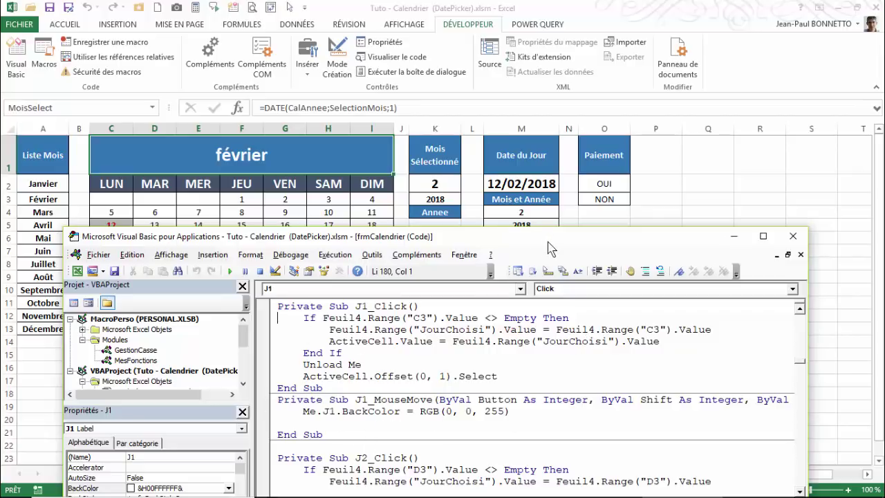
left_click_drag(549, 243, 558, 191)
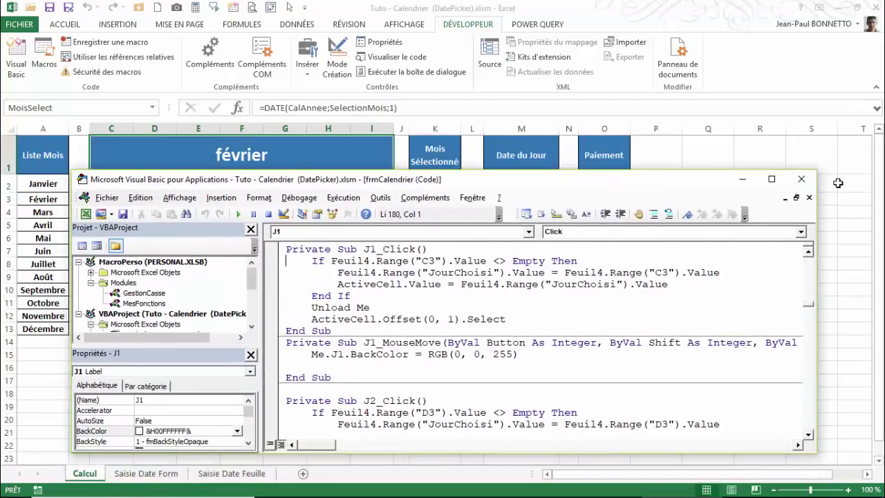
left_click(772, 184)
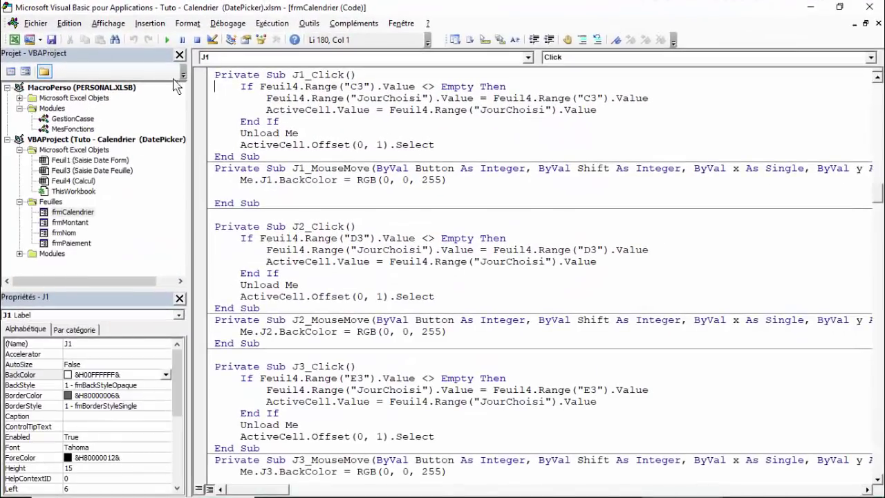
- Run the calendar form to test the blue hover highlight, then reopen J1's code
left_click(169, 41)
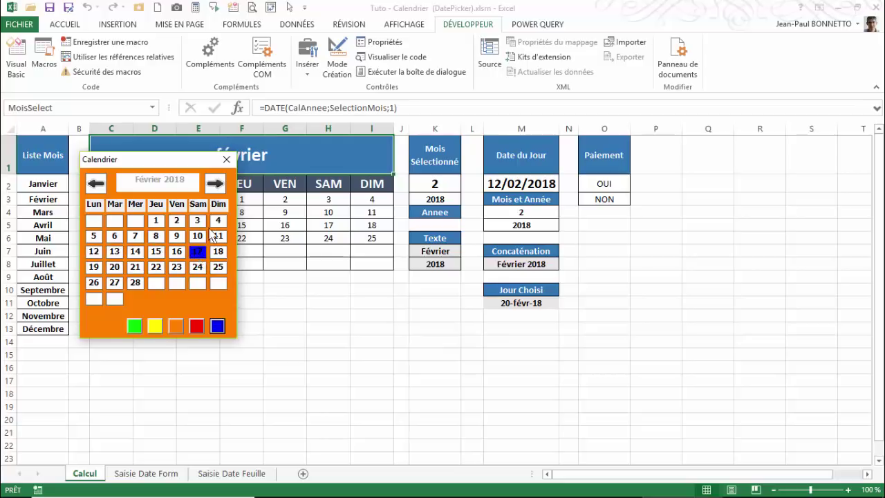
left_click(227, 162)
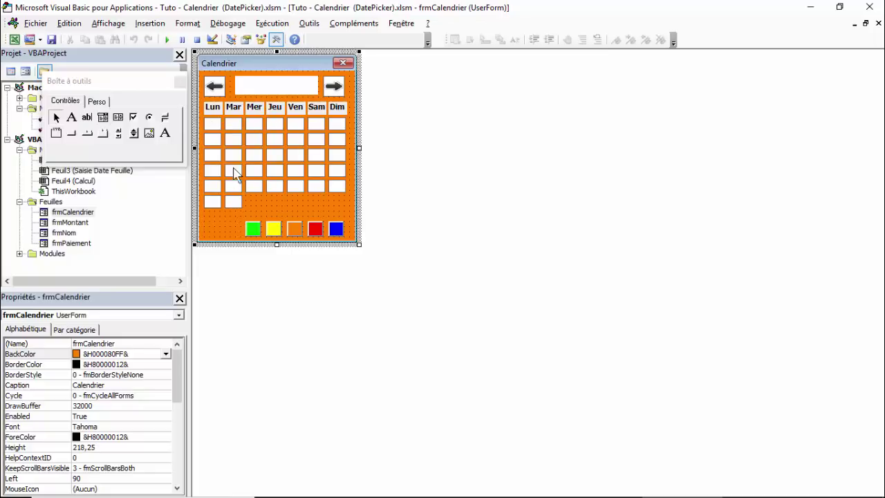
double_click(213, 127)
- Insert a French 'Procédure…' comment line above J1_MouseMove describing the hover colour
left_click(223, 180)
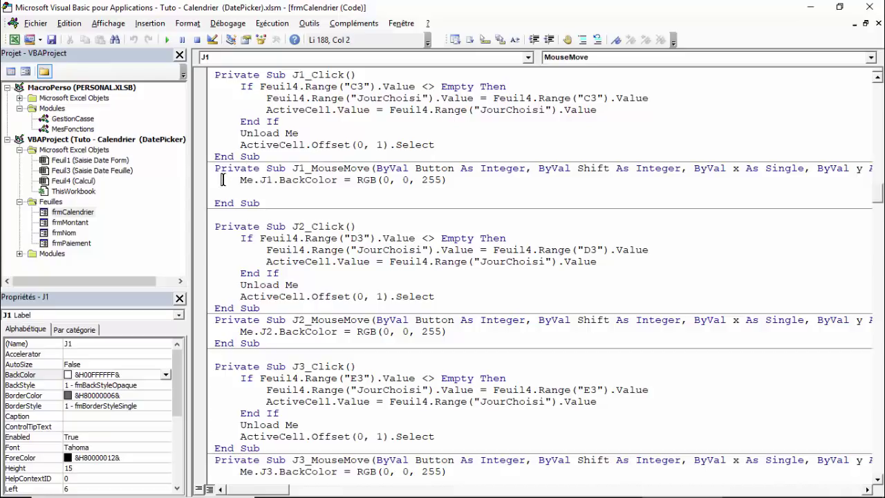
key("Return")
key("Return")
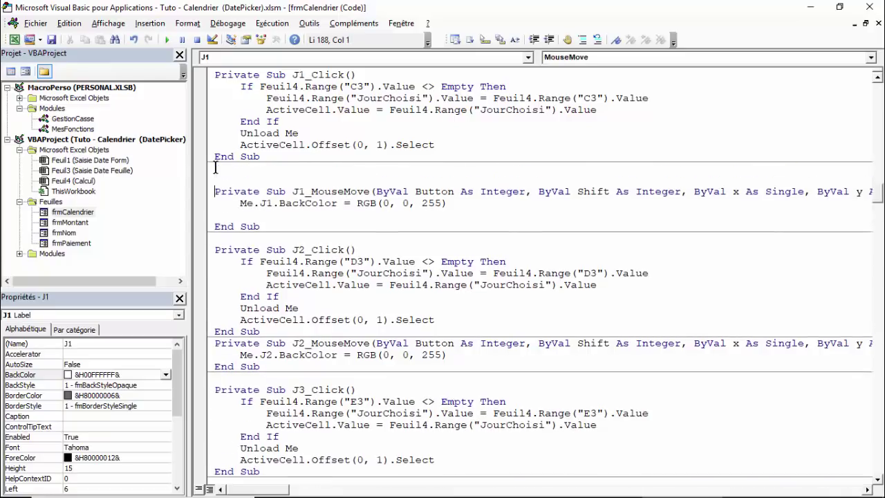
type("'Procédure")
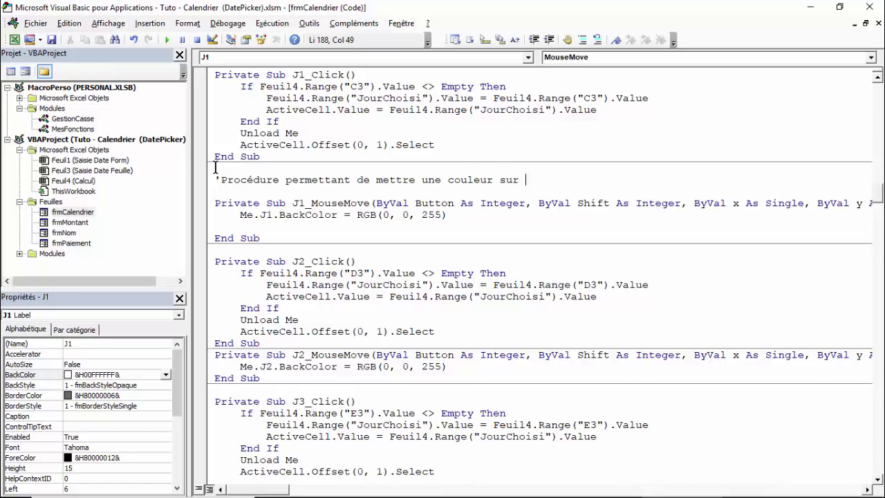
type("passage de la souris")
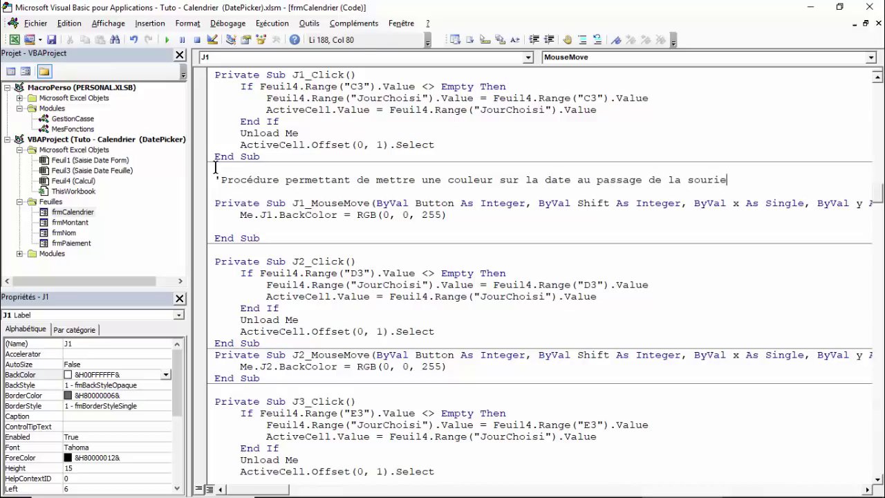
left_click(306, 193)
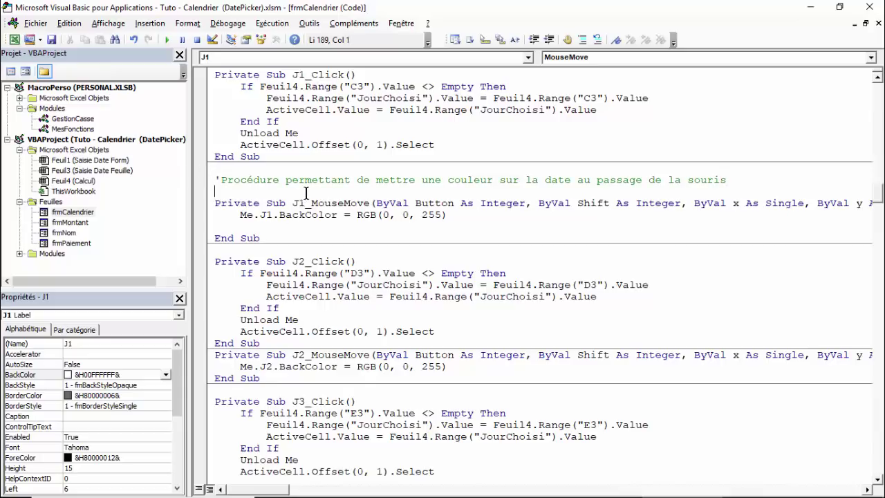
left_click(208, 359)
scroll(235, 353, "down", 3)
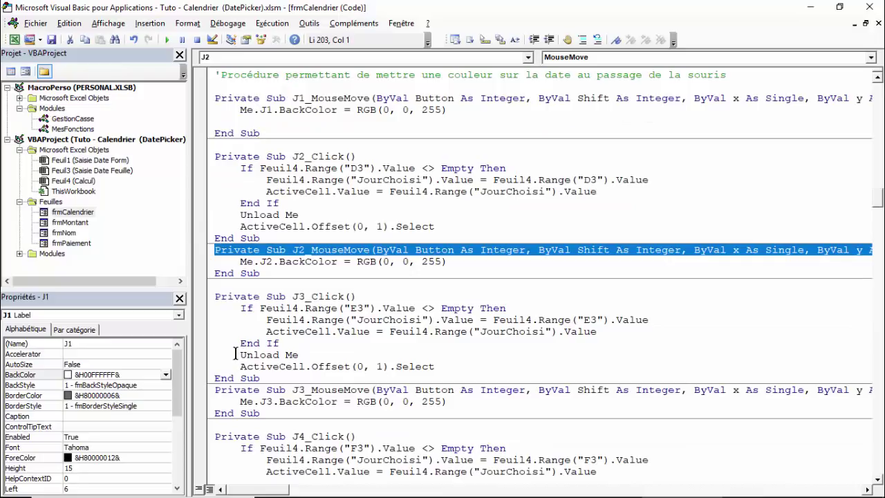
scroll(290, 389, "down", 1)
scroll(290, 387, "down", 1)
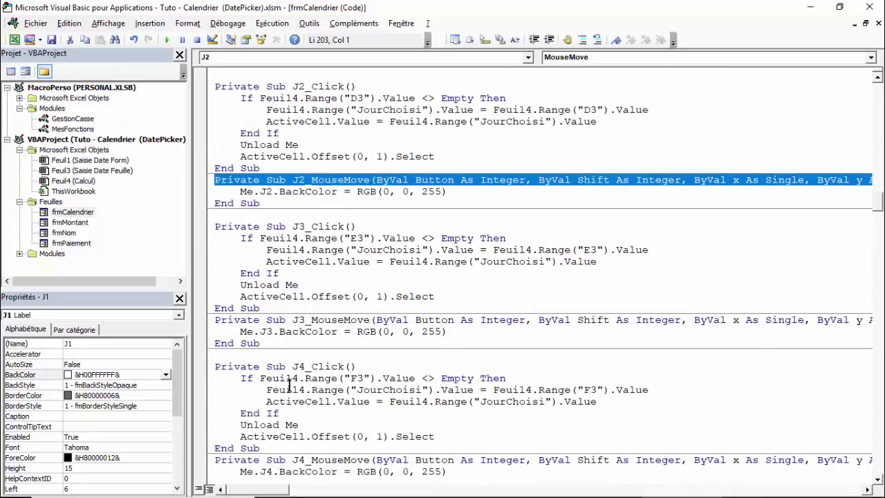
scroll(289, 384, "up", 1)
scroll(289, 381, "up", 2)
scroll(282, 363, "up", 2)
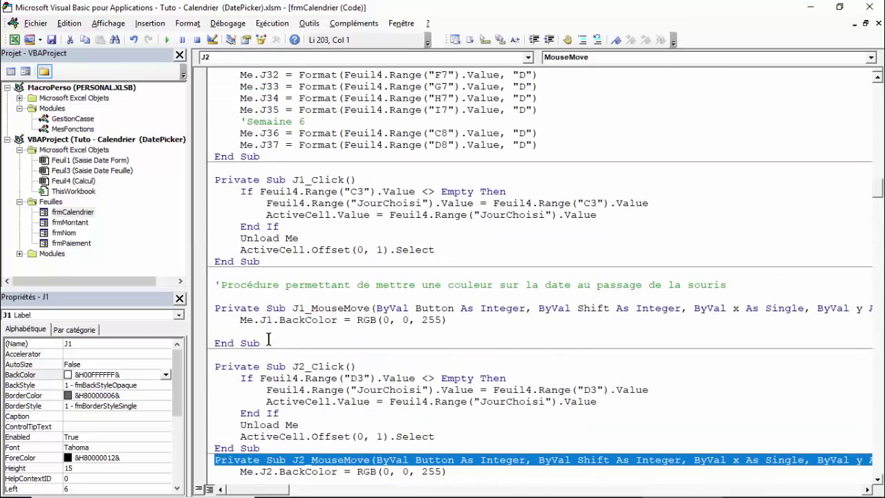
left_click(284, 296)
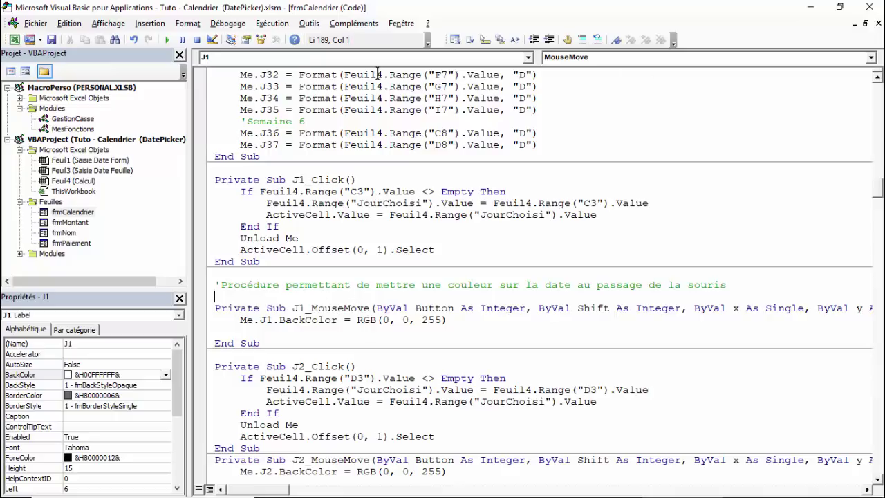
left_click(528, 57)
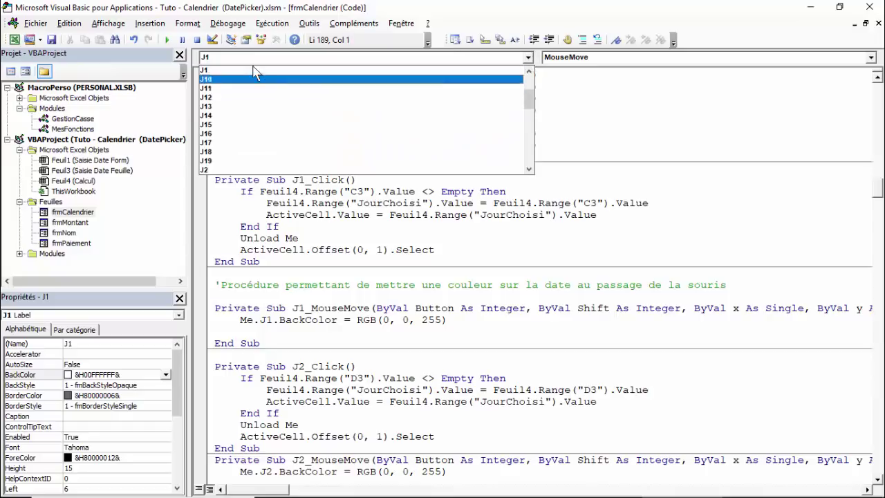
left_click_drag(530, 100, 541, 145)
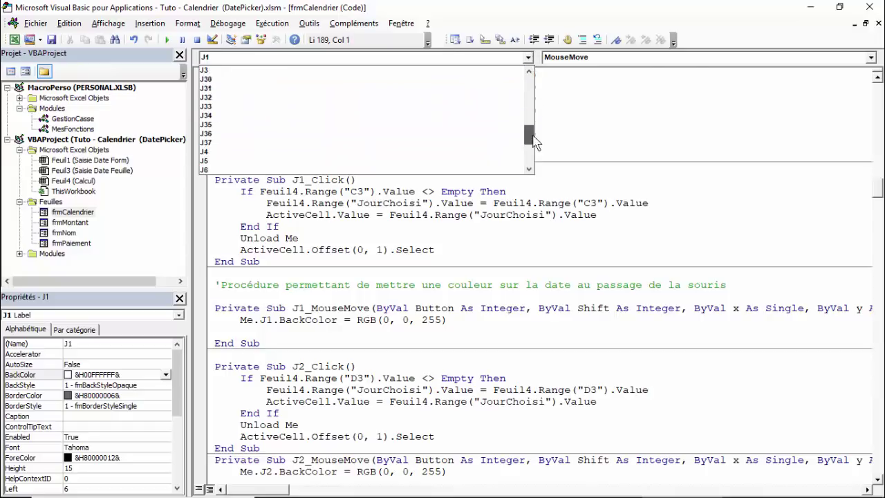
left_click(872, 60)
left_click(872, 58)
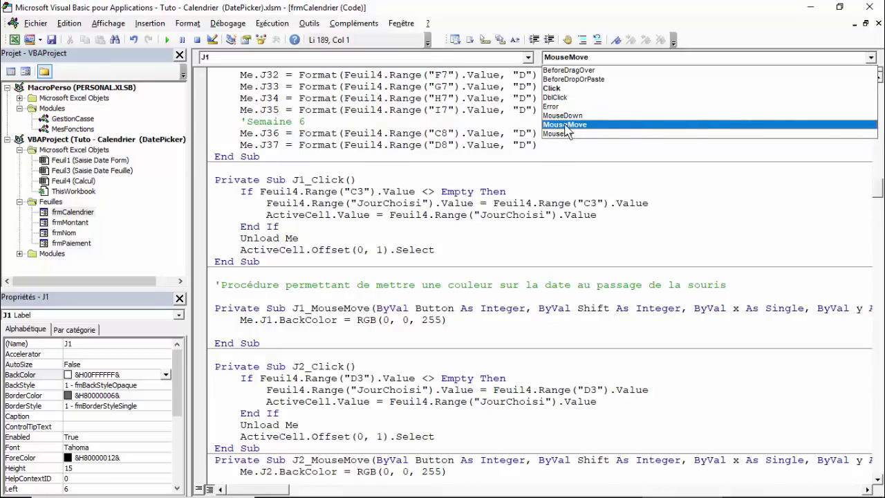
left_click(307, 255)
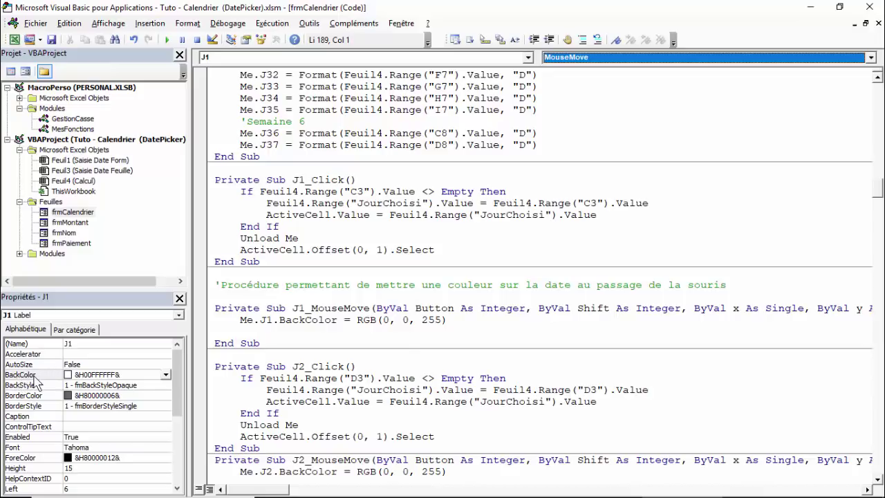
- Highlight the RGB(0, 0, 255) blue value in J1's MouseMove colour line
left_click(40, 380)
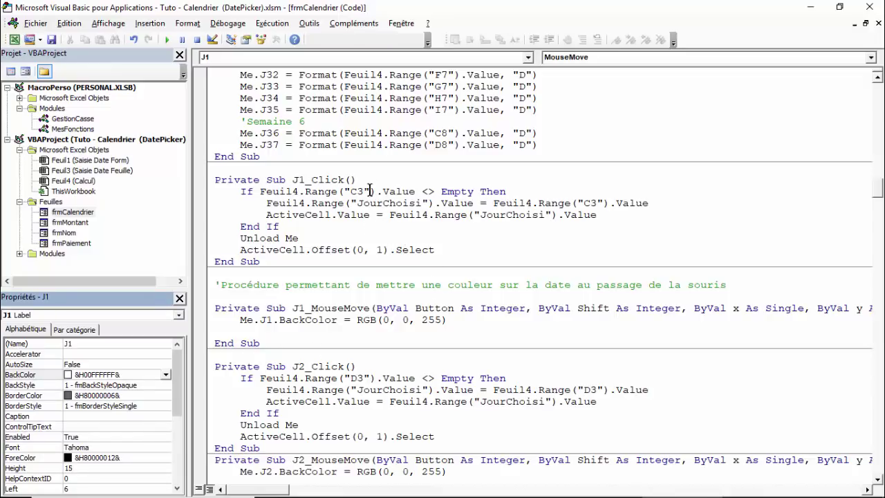
left_click(409, 320)
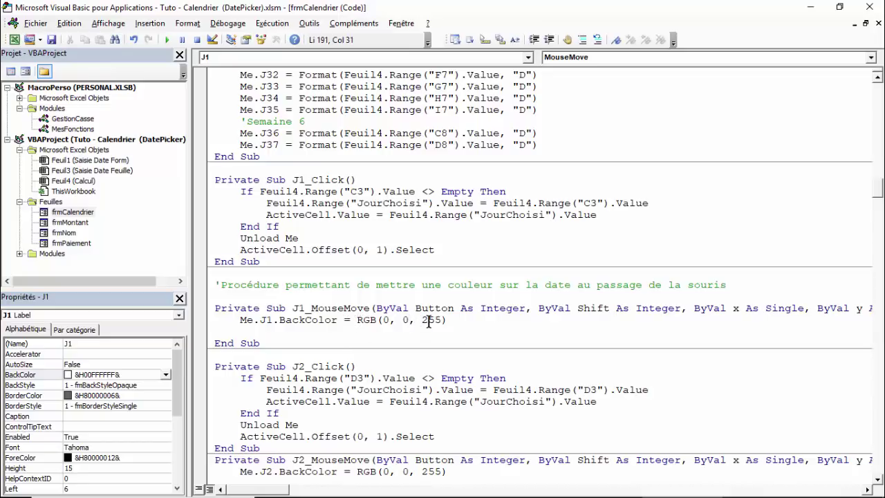
left_click_drag(441, 319, 421, 322)
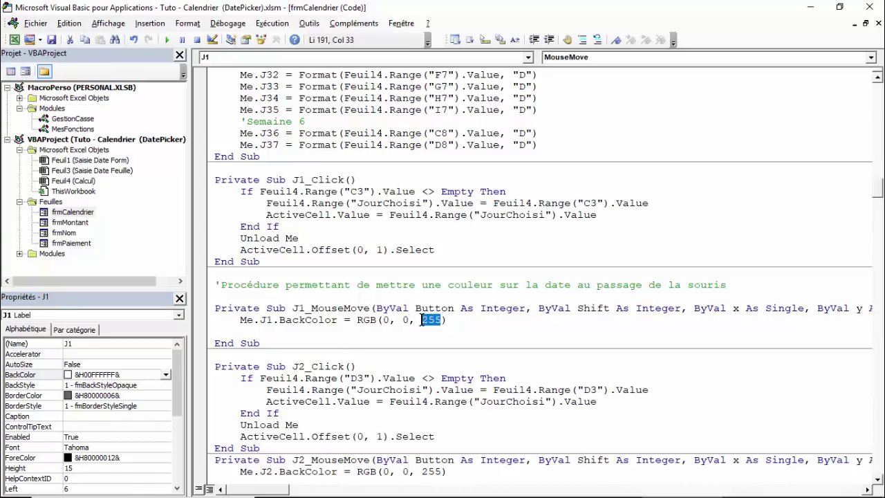
left_click(390, 319)
left_click(406, 320)
left_click(426, 319)
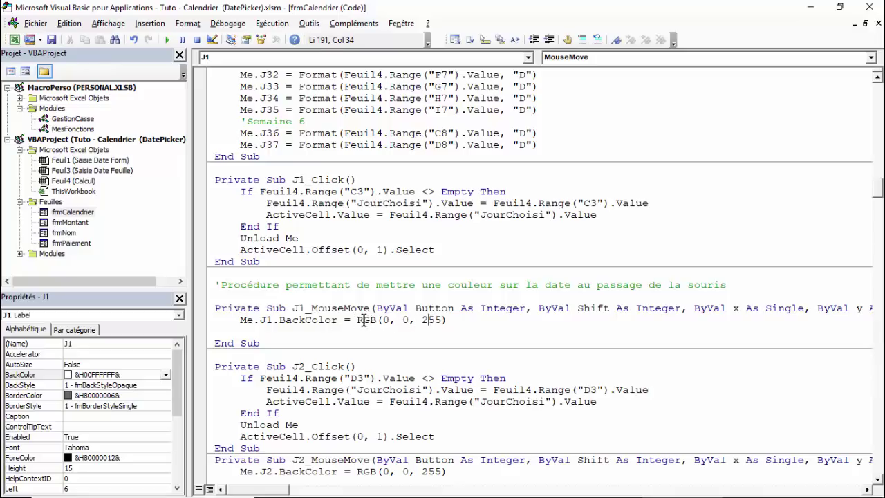
left_click_drag(362, 320, 453, 322)
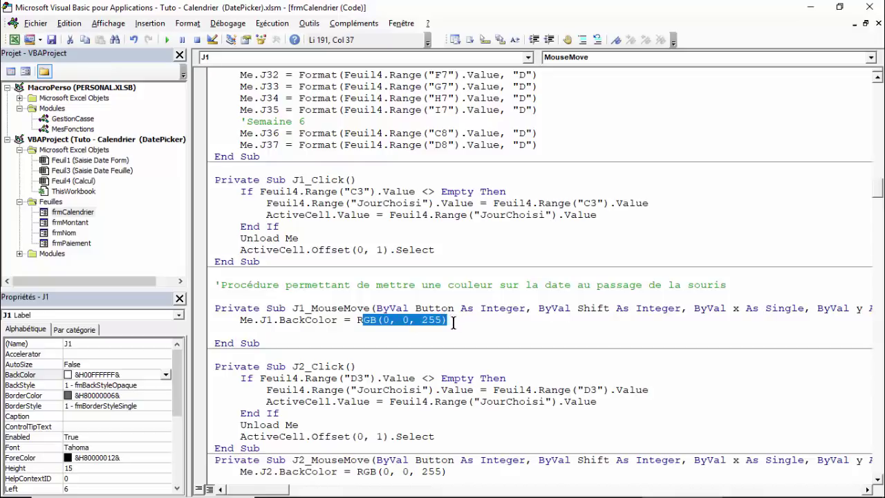
left_click(453, 322)
- Highlight the same RGB(0, 0, 255) colour in the J2 and J3 handlers, then return to Excel
scroll(431, 322, "down", 3)
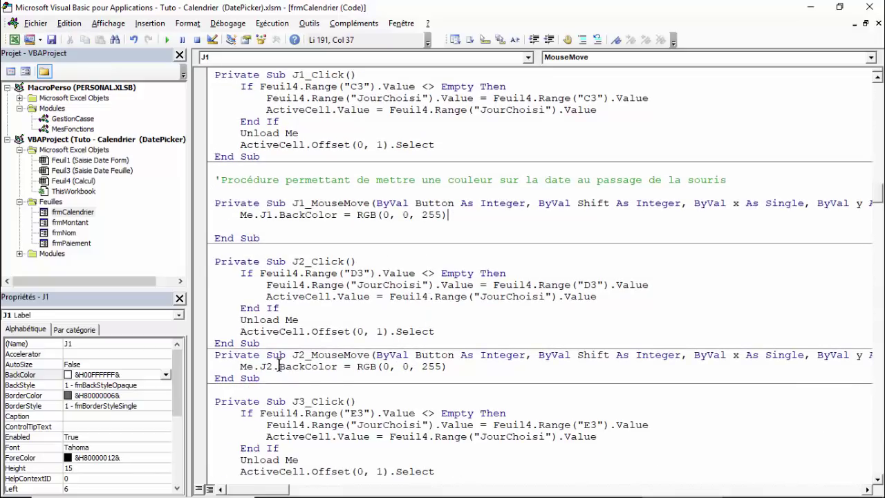
left_click(342, 366)
left_click_drag(469, 366, 324, 366)
scroll(330, 360, "down", 3)
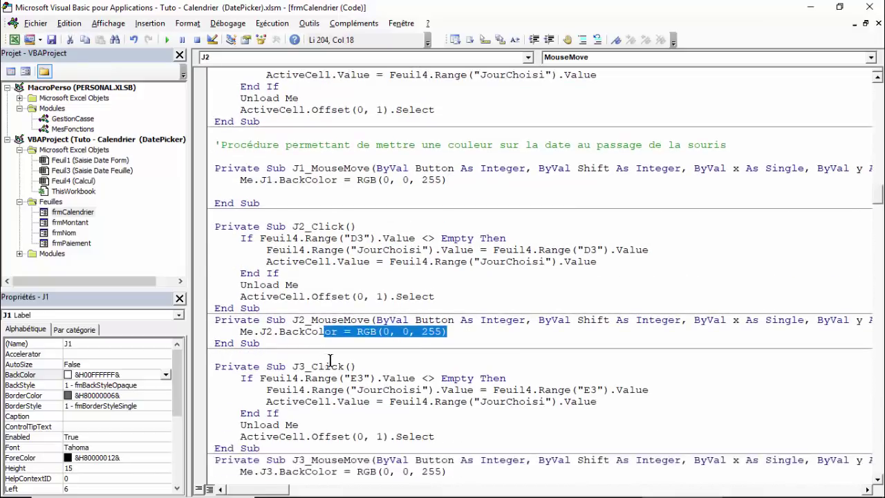
scroll(331, 360, "down", 2)
left_click(458, 407)
scroll(462, 355, "up", 5)
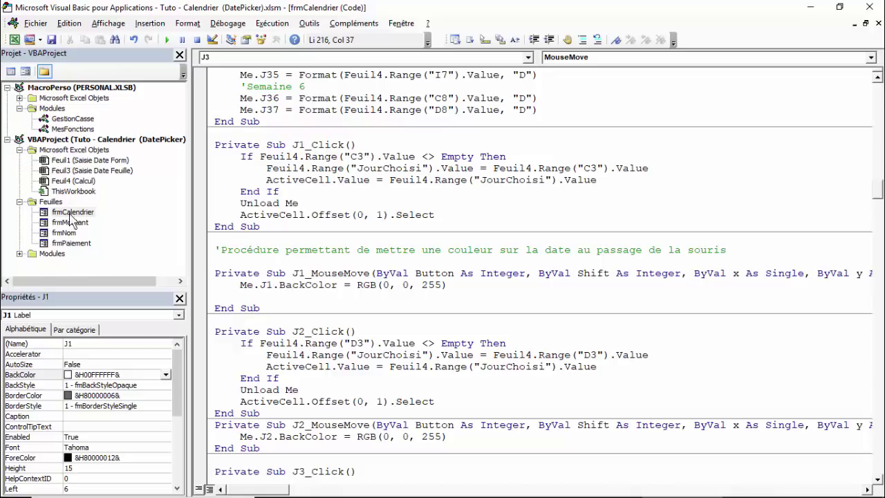
left_click(14, 39)
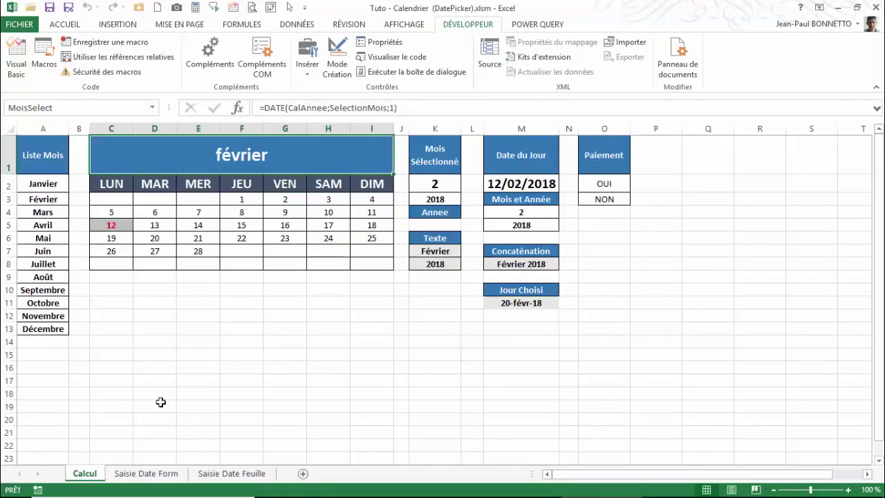
- On the Saisie Date Form sheet, open the calendar from the 15/02/2018 date and close it
left_click(146, 474)
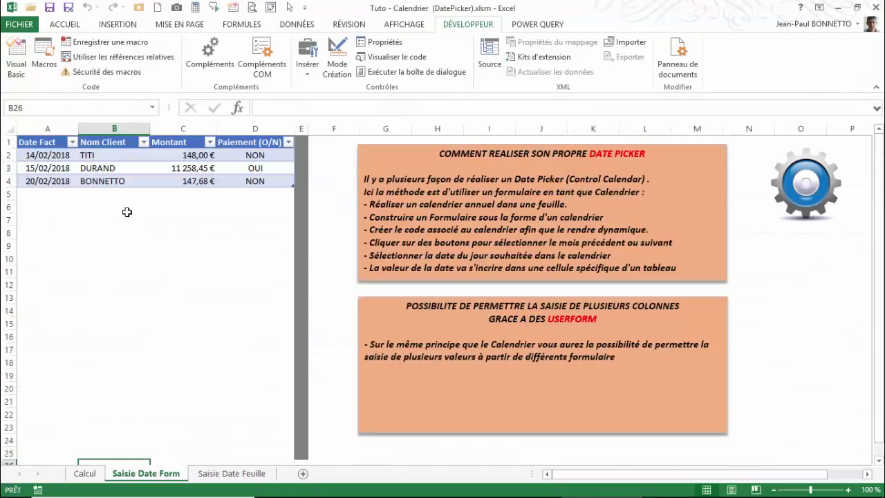
left_click(52, 169)
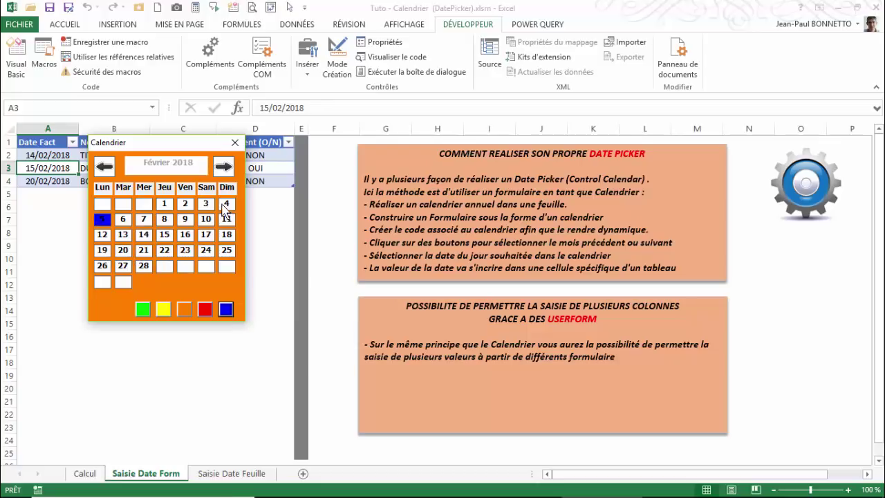
left_click(237, 143)
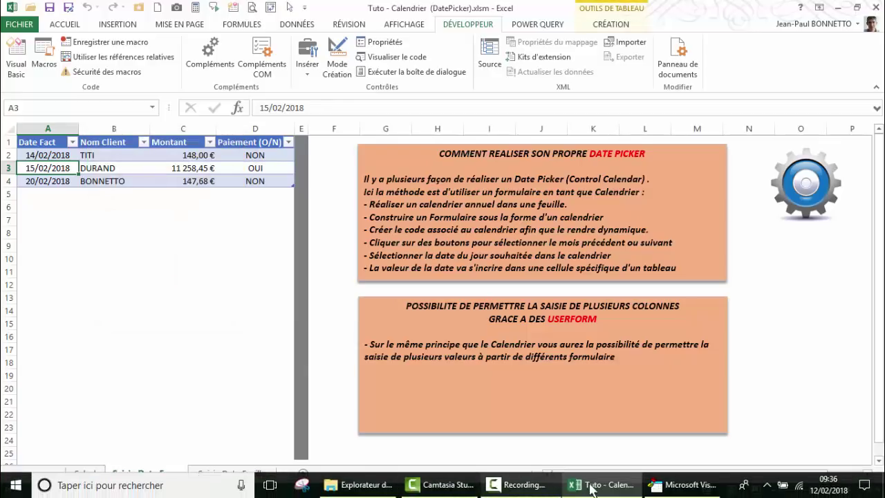
left_click(667, 477)
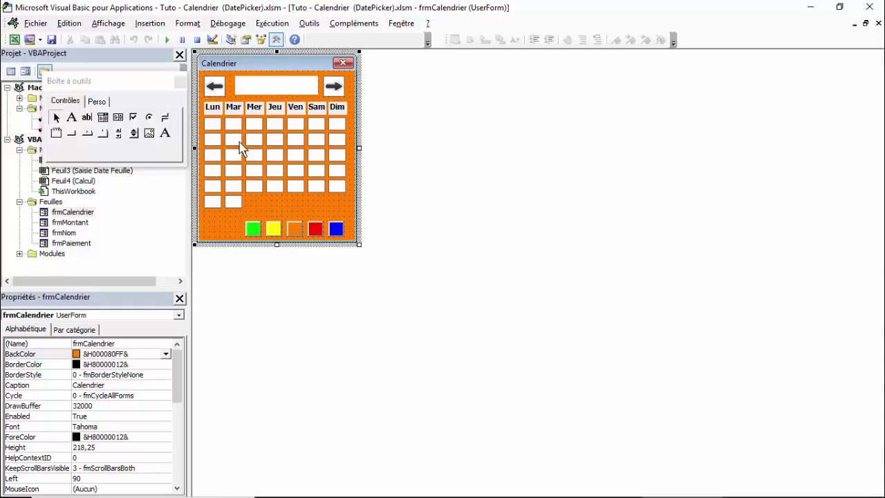
left_click(14, 39)
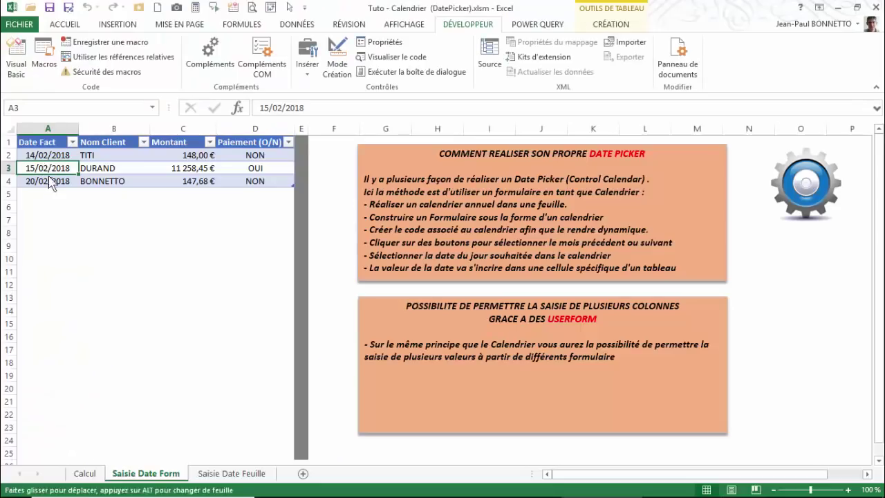
- Set A4's invoice date via the calendar to 14, then 27 February 2018
left_click(59, 181)
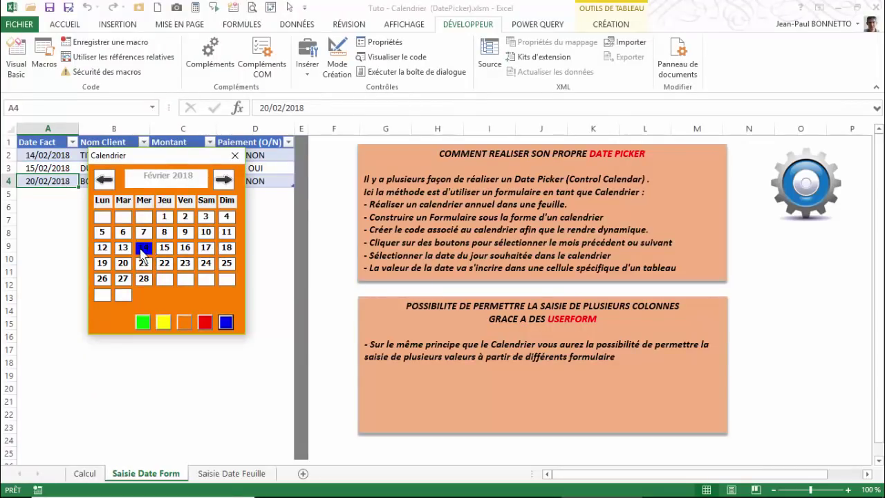
left_click(143, 247)
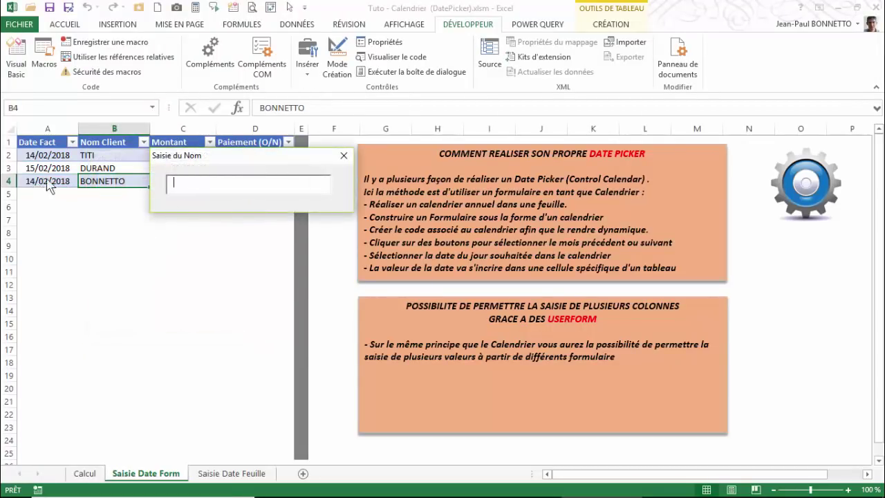
left_click(343, 157)
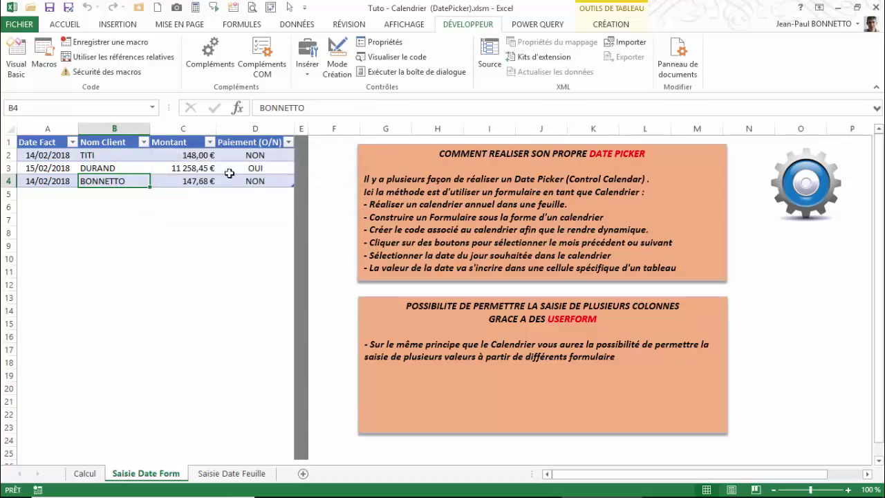
left_click(50, 184)
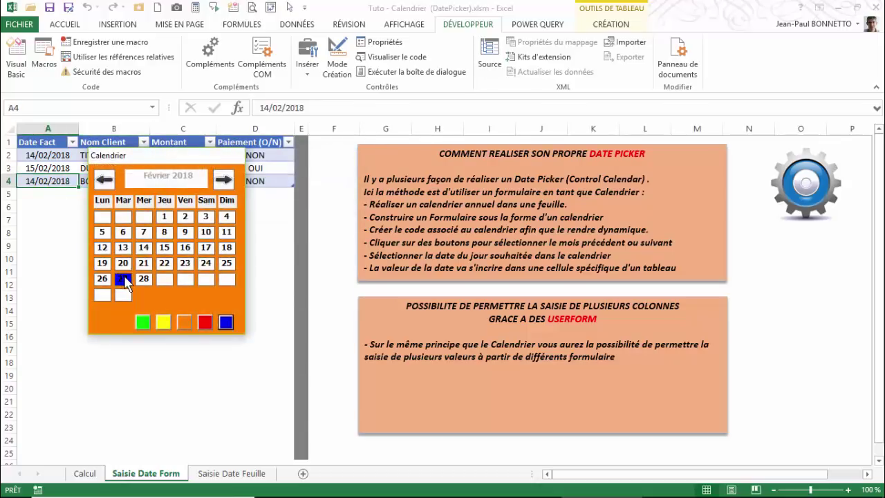
left_click(123, 279)
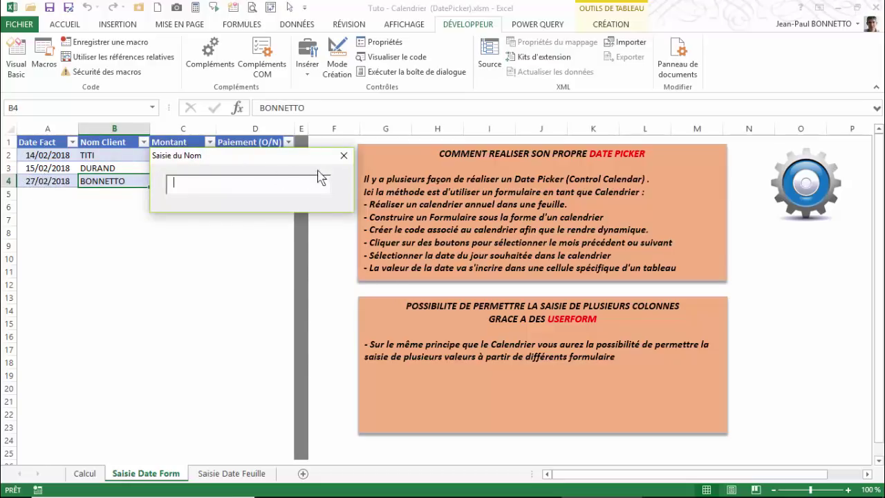
left_click(343, 155)
- Reopen A4's date picker, dismiss it, and return to the VBA editor
left_click(38, 182)
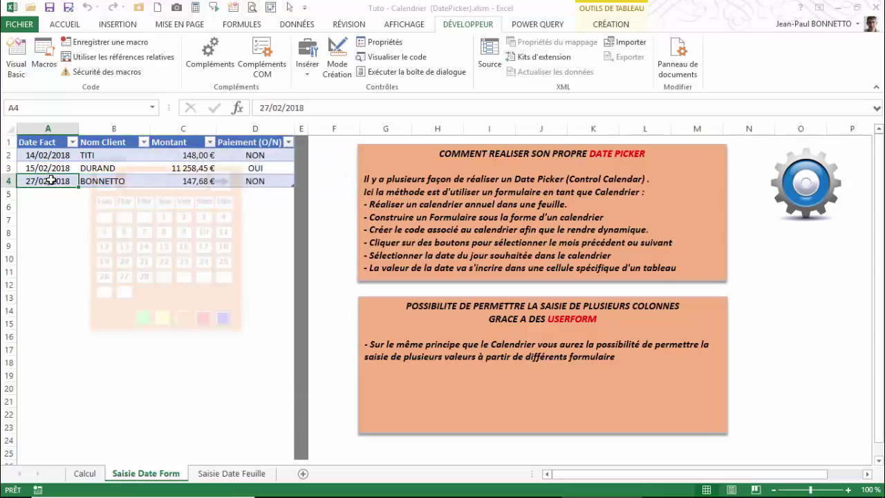
left_click(249, 153)
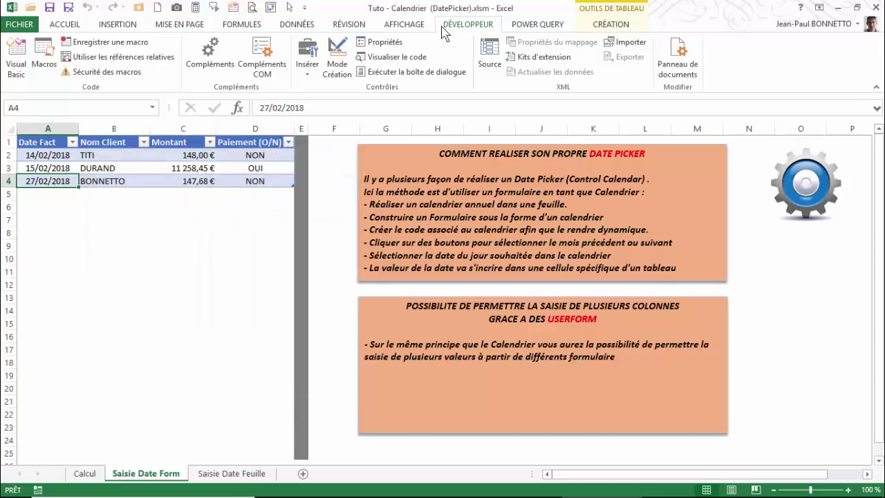
left_click(15, 43)
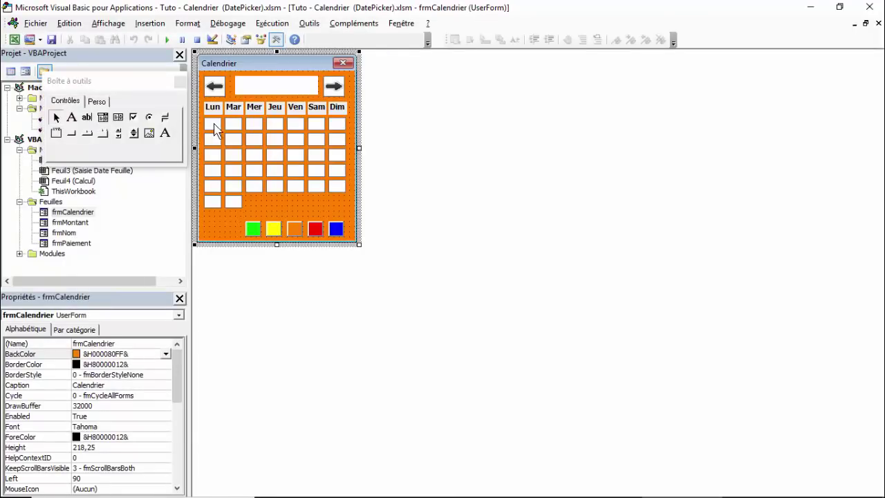
- Type a French comment above J1_Click saying the clicked date is entered into the sheet
double_click(214, 128)
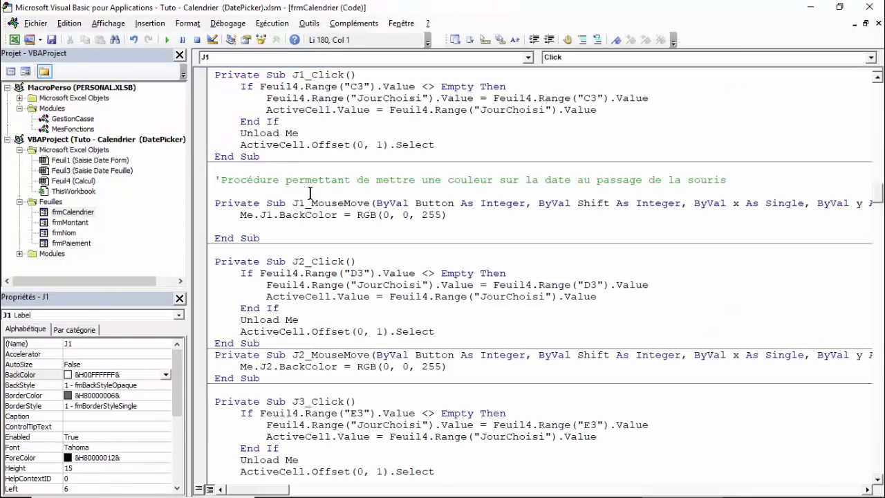
scroll(275, 150, "up", 1)
left_click(228, 170)
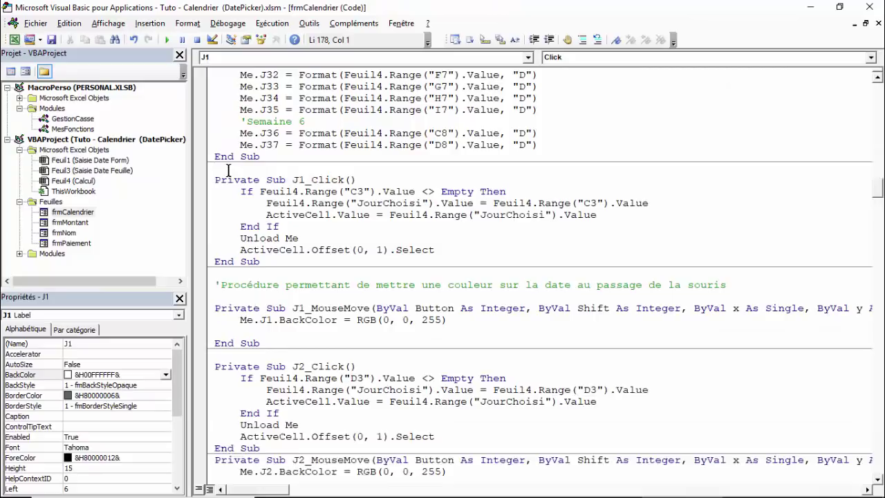
key("Return")
type("'")
type("a sa")
type("si")
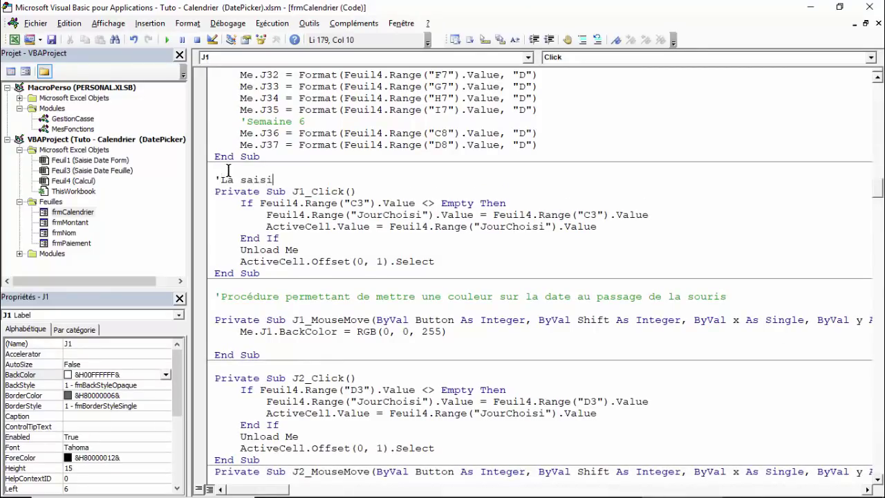
type(" date dans le ")
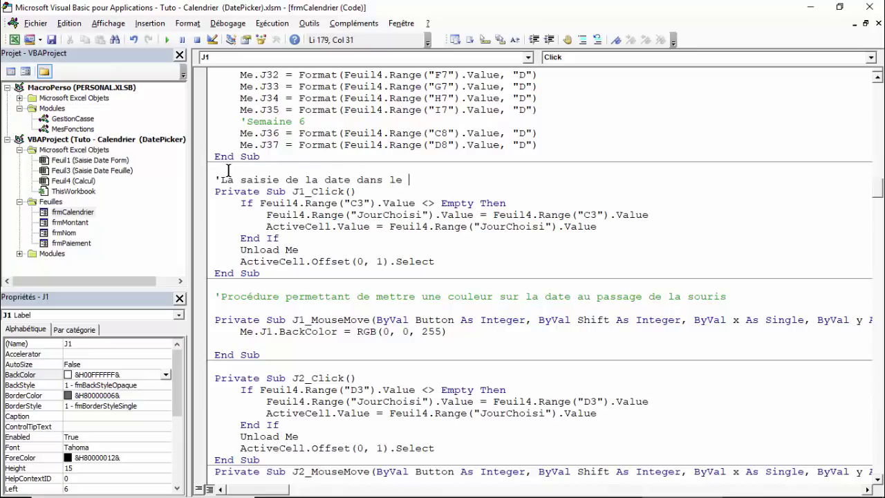
type("uill")
key("BackSpace")
key("BackSpace")
key("BackSpace")
type("feuille ")
type("à partir du clic")
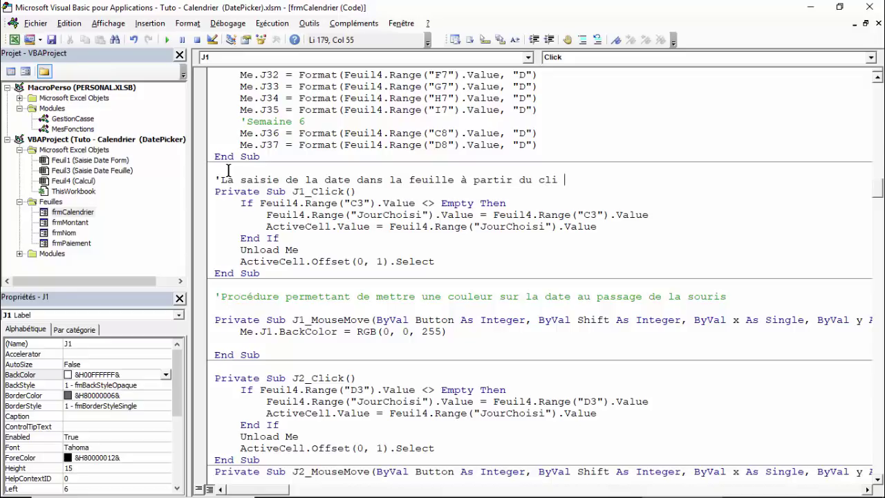
type("r la date")
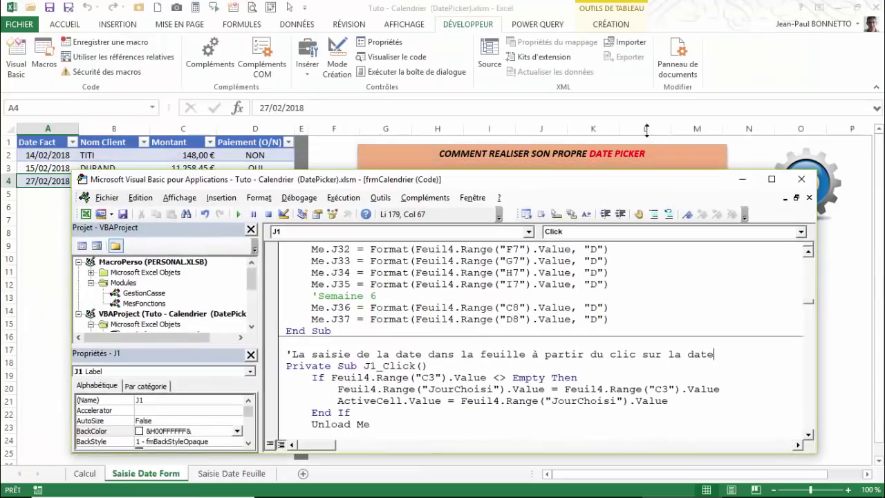
- Float the VBA editor over the Calcul sheet and reposition it to reveal Jour Choisi 27-févr-18
left_click(839, 7)
left_click_drag(605, 171, 586, 208)
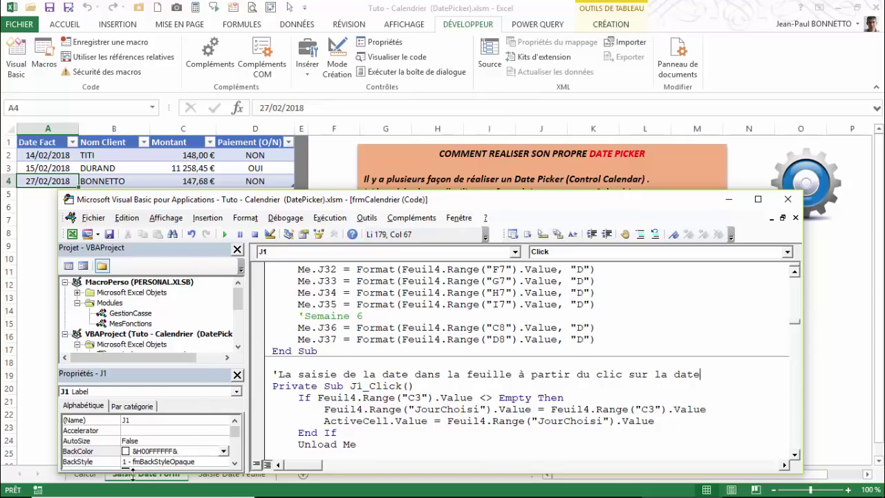
left_click(80, 477)
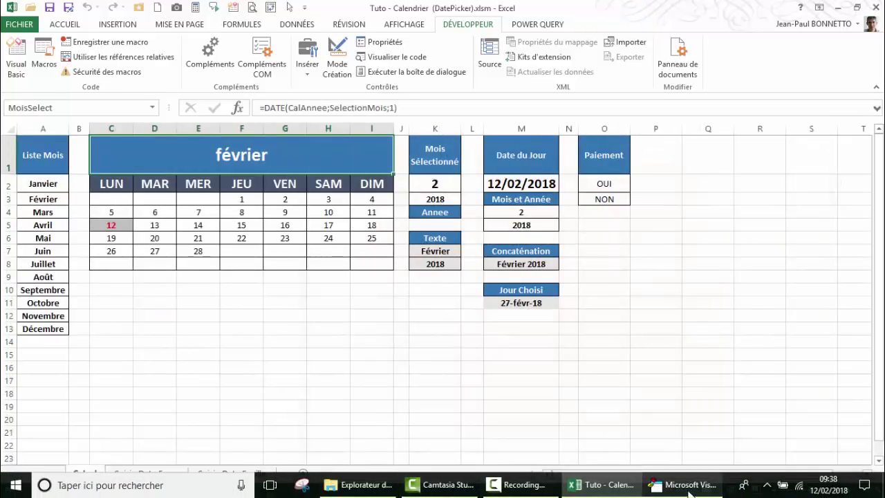
left_click(681, 484)
left_click_drag(581, 199, 570, 235)
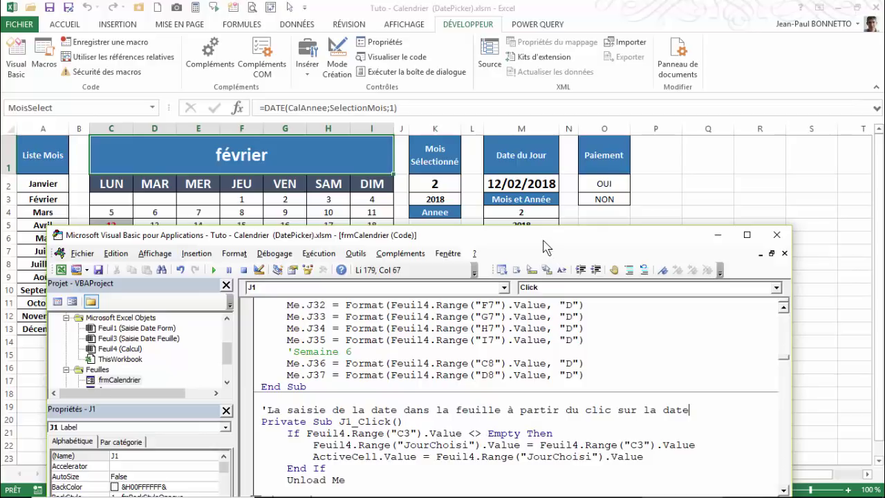
left_click_drag(541, 232, 537, 326)
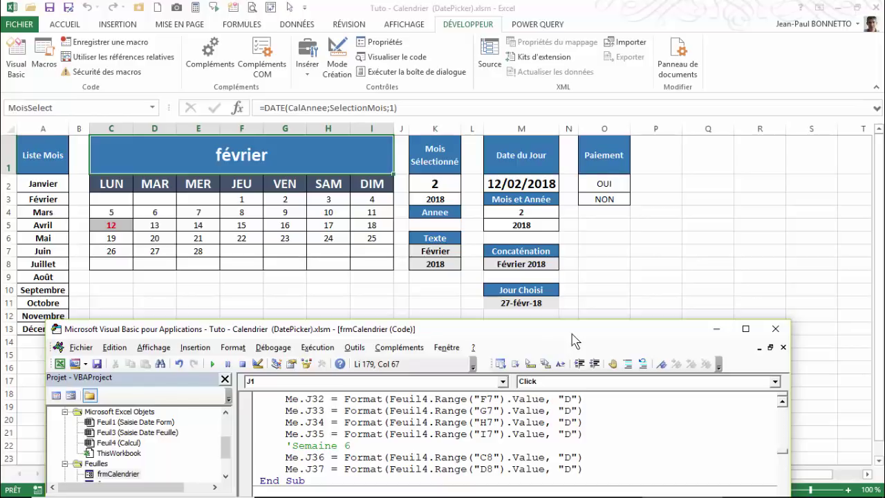
left_click_drag(573, 338, 579, 214)
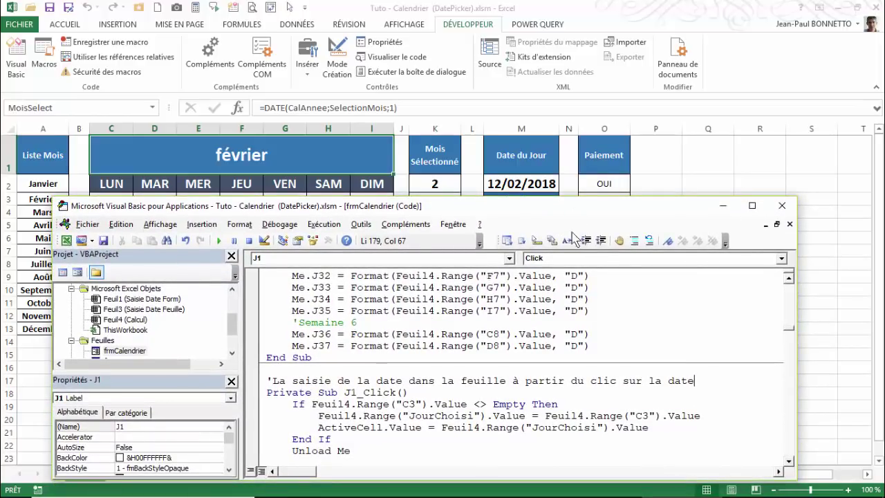
left_click_drag(577, 207, 574, 327)
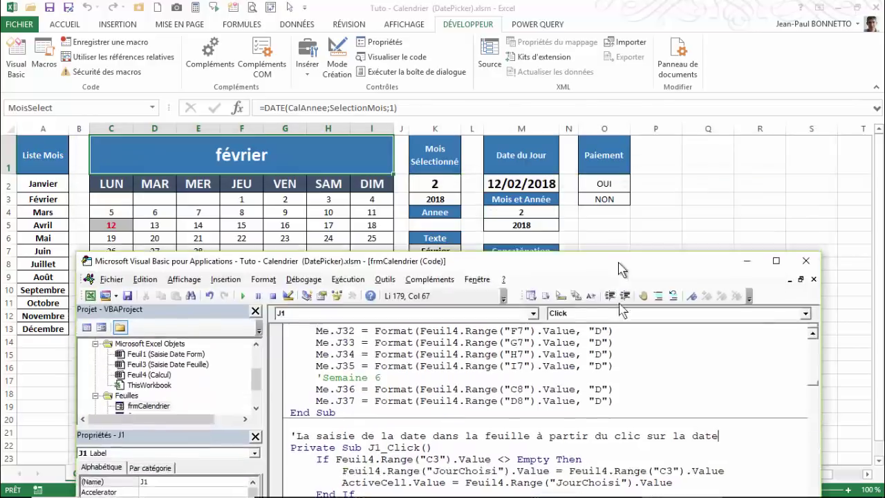
left_click_drag(625, 143, 626, 323)
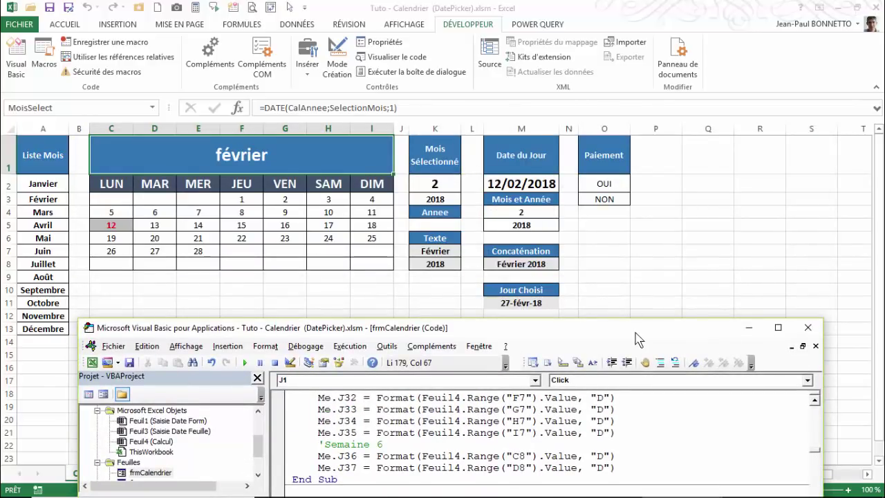
left_click_drag(633, 332, 642, 200)
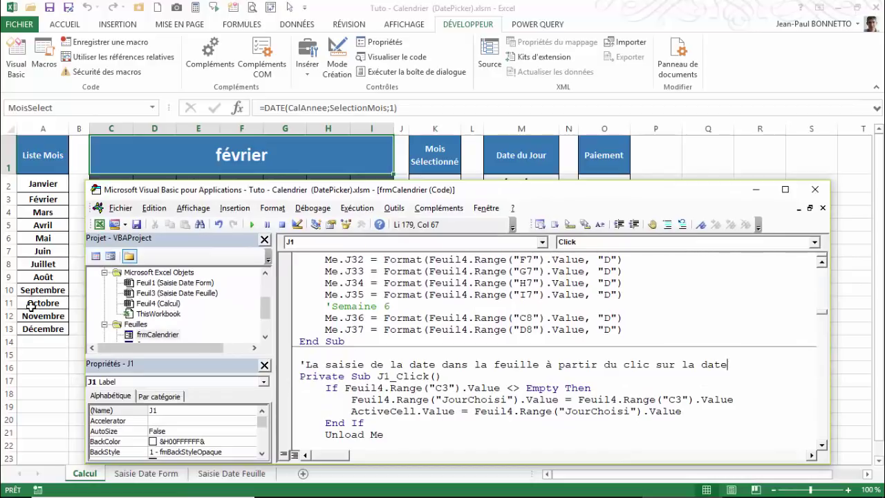
- Switch to the Saisie Date Form sheet and click several empty cells below the invoice table
left_click(140, 481)
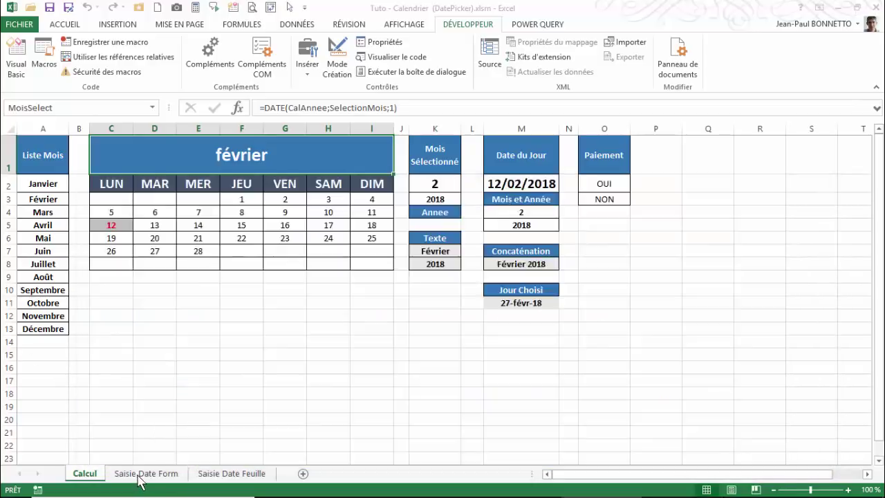
left_click(140, 477)
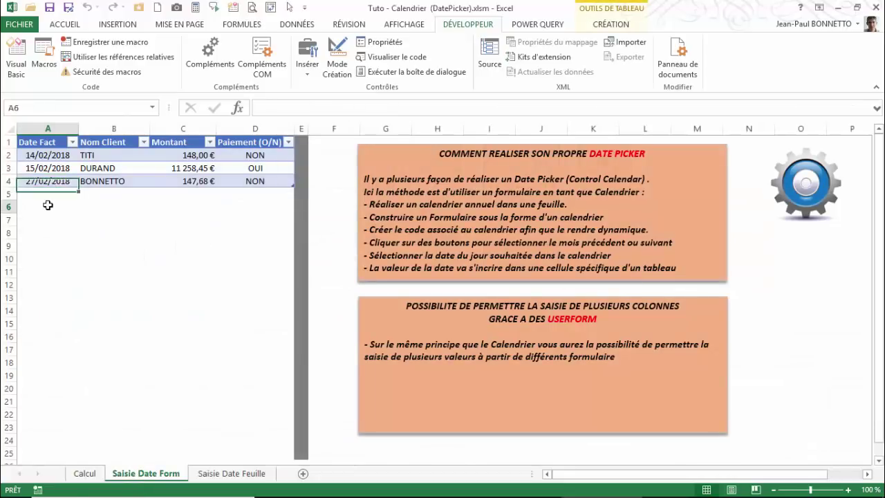
left_click(47, 288)
left_click(119, 258)
left_click(126, 308)
left_click(184, 309)
left_click(125, 259)
left_click(58, 217)
- Bring the VBA code back and scroll down to the J2_Click procedure
mouse_move(302, 495)
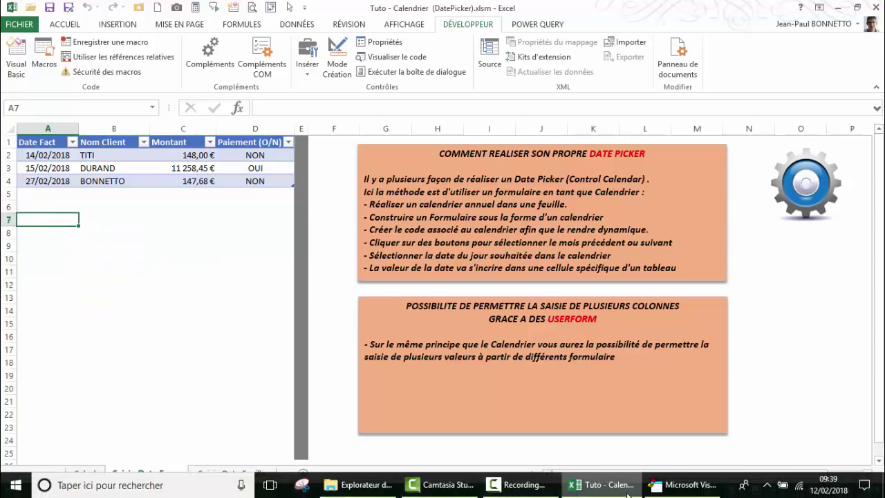
left_click(663, 489)
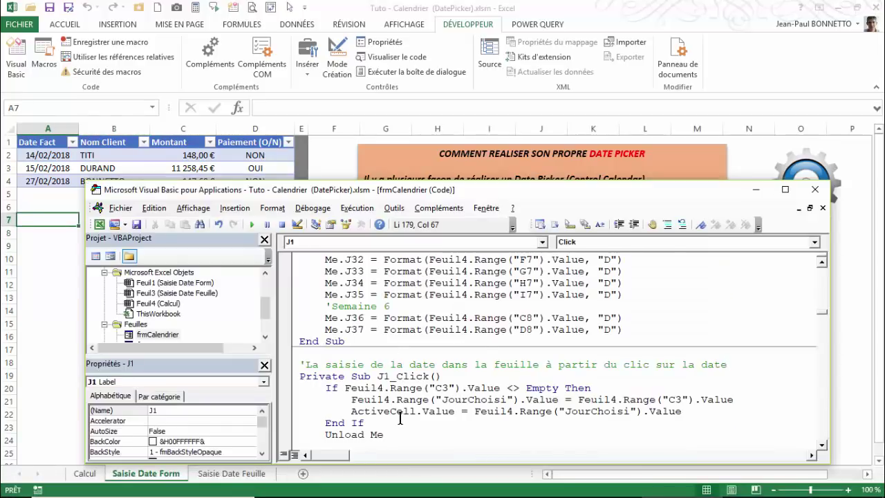
scroll(443, 412, "down", 2)
scroll(450, 406, "down", 2)
scroll(450, 406, "down", 2)
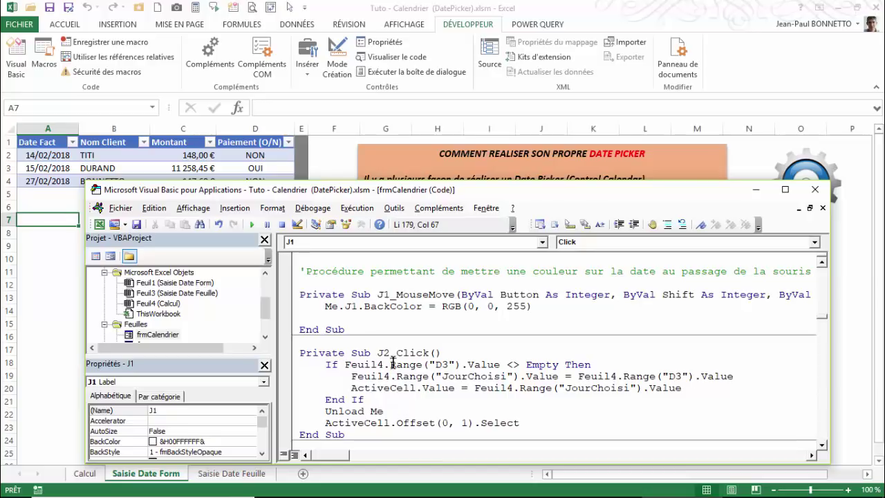
- Add the comment 'On ferme le formulaire' above Unload Me in J2_Click
left_click(374, 398)
key("Return")
type("n ferme le formulaire")
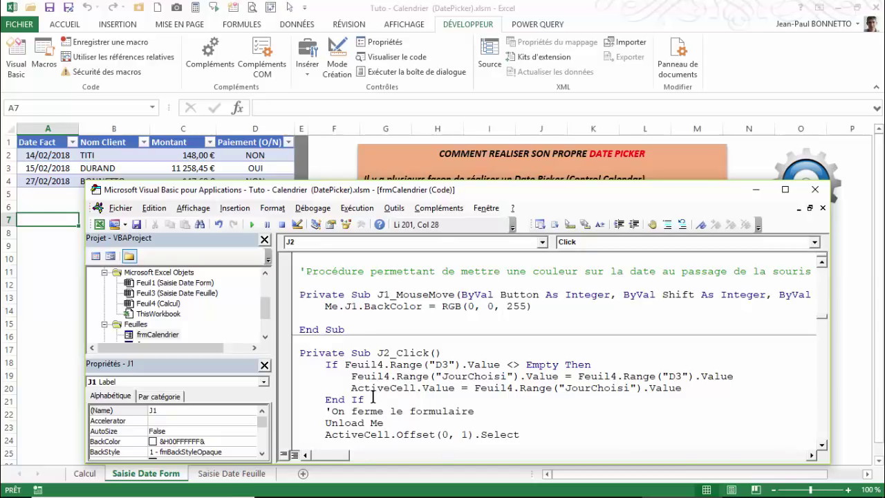
- Add 'On se positionne sur la cellule à côté' above ActiveCell.Offset, then close the editor
left_click(402, 423)
key("Return")
type("'On se positionne sur la cellule à côté")
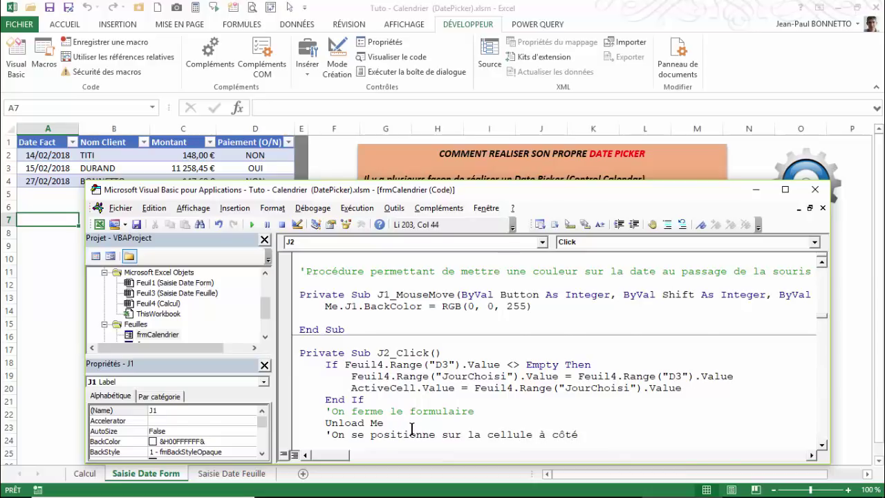
scroll(406, 426, "down", 2)
left_click(474, 350)
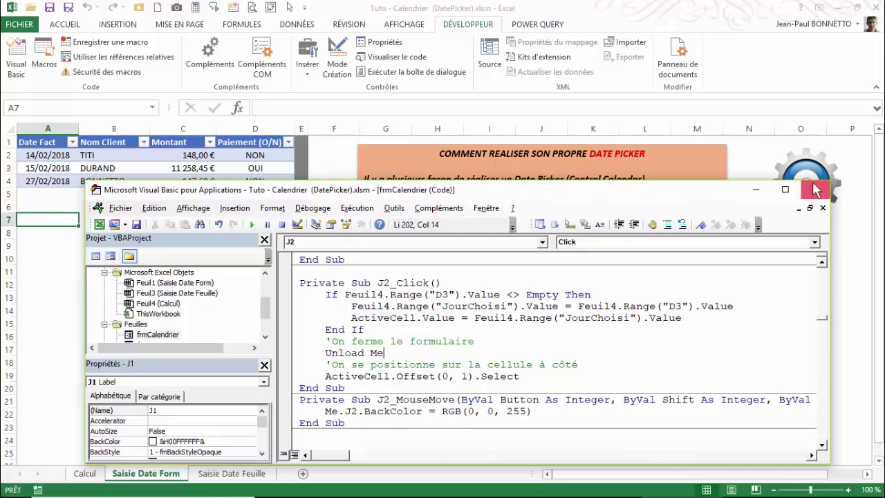
left_click(815, 188)
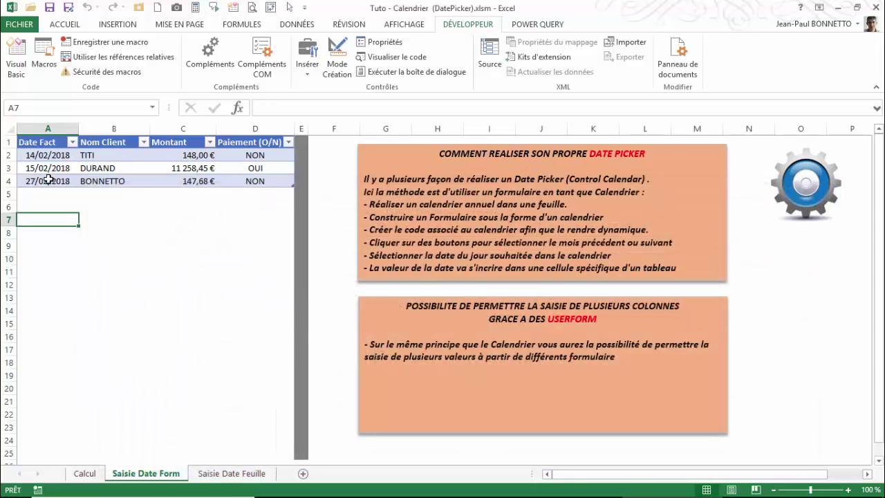
- Change the third invoice's date in A4 to 22/02/2018 with the calendar picker
left_click(48, 179)
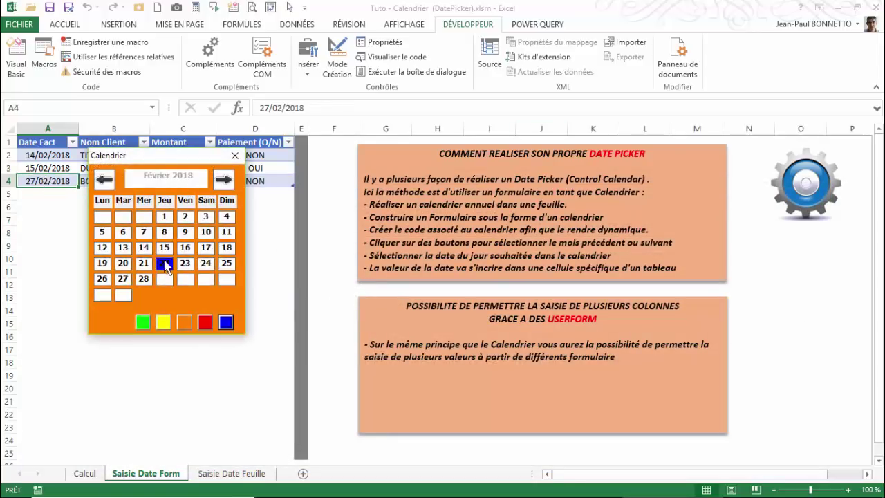
left_click(164, 264)
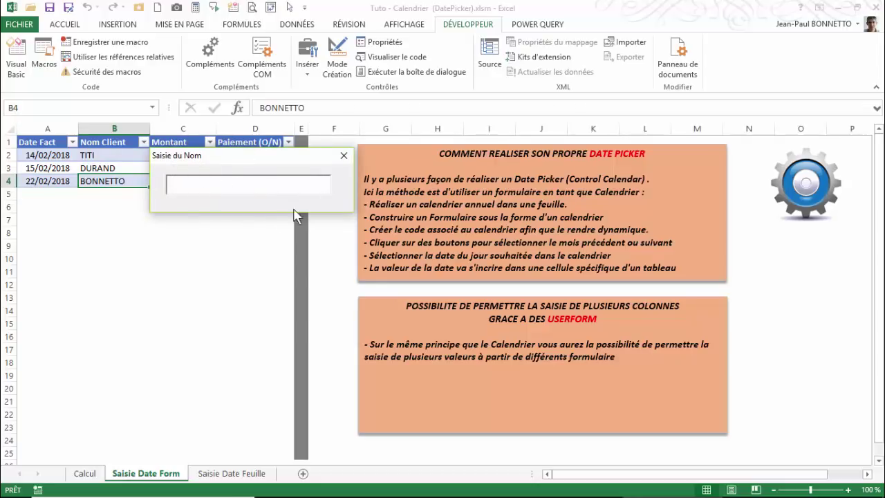
left_click(343, 155)
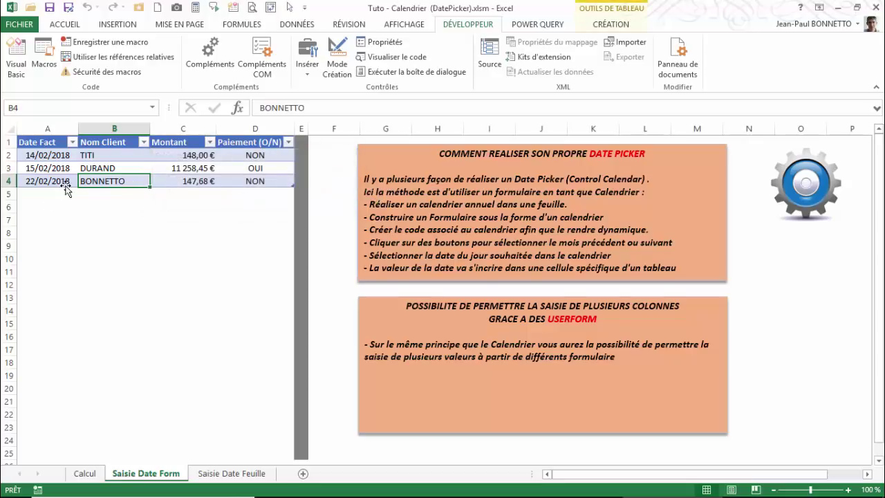
left_click(48, 220)
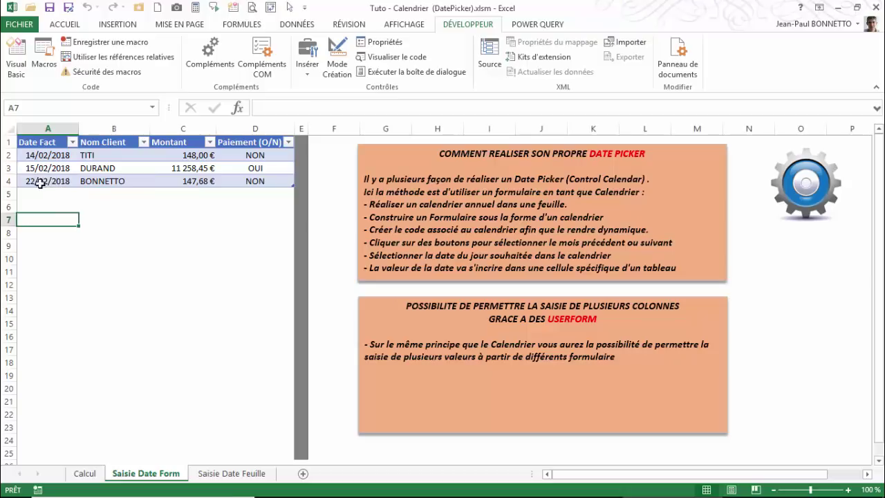
- Open the name entry form from B4, close it, then minimize and restore the workbook
left_click(128, 181)
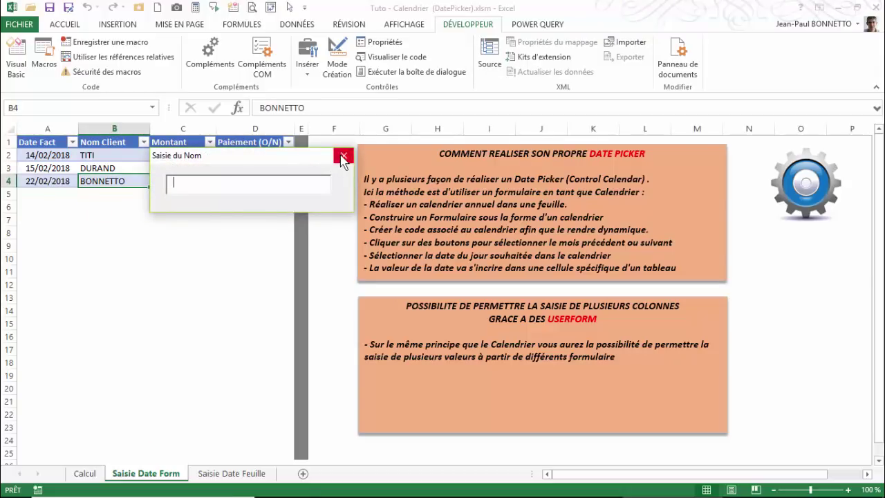
left_click(344, 158)
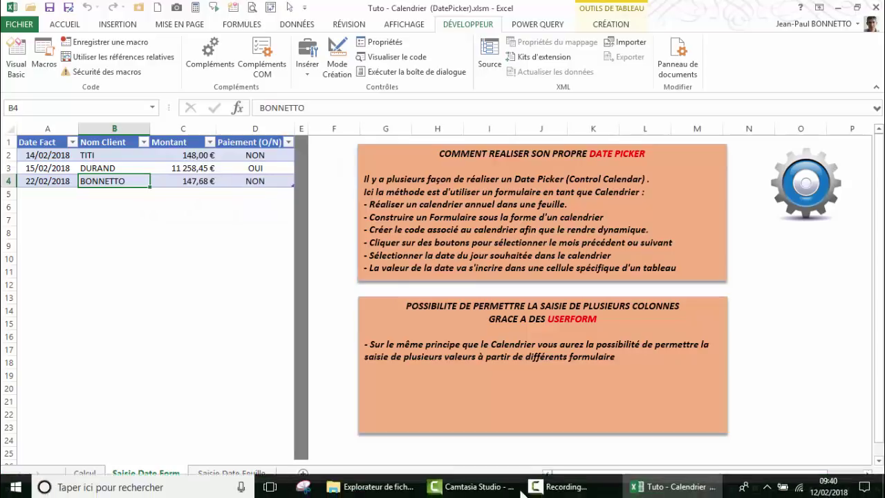
left_click(673, 484)
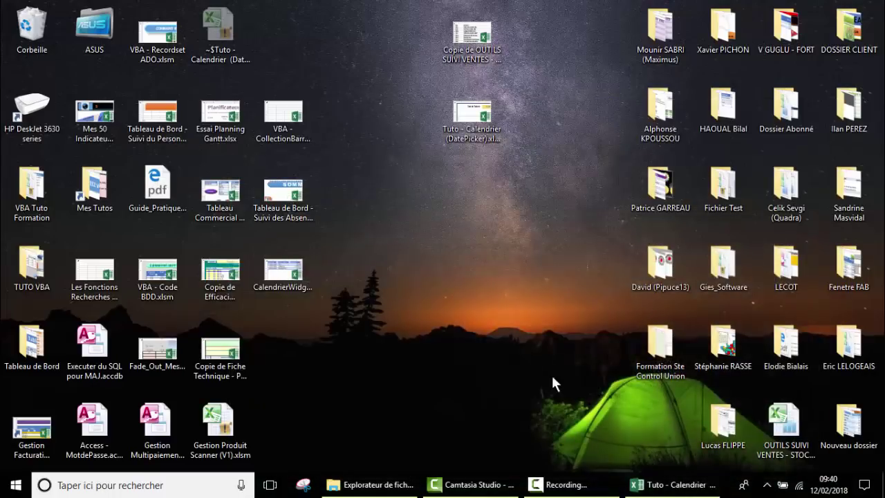
left_click(668, 489)
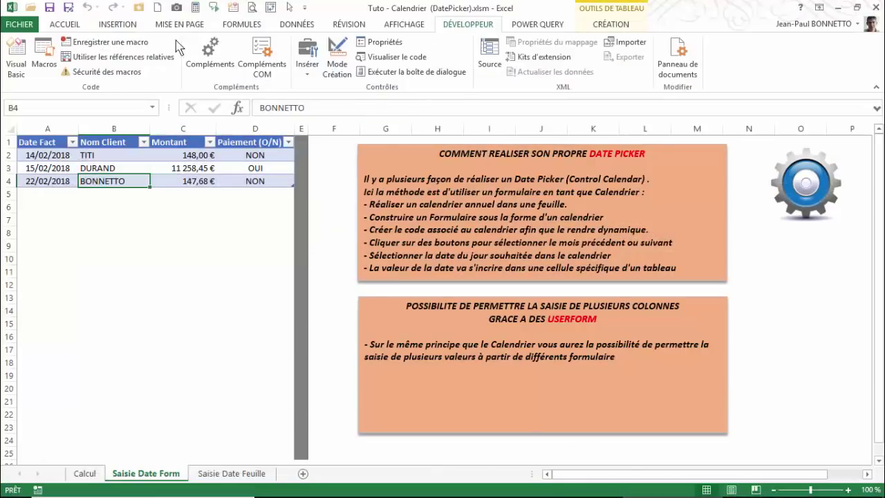
- Open the Visual Basic editor and examine the line selecting the adjacent cell in the day-click code
left_click(19, 54)
scroll(383, 384, "down", 1)
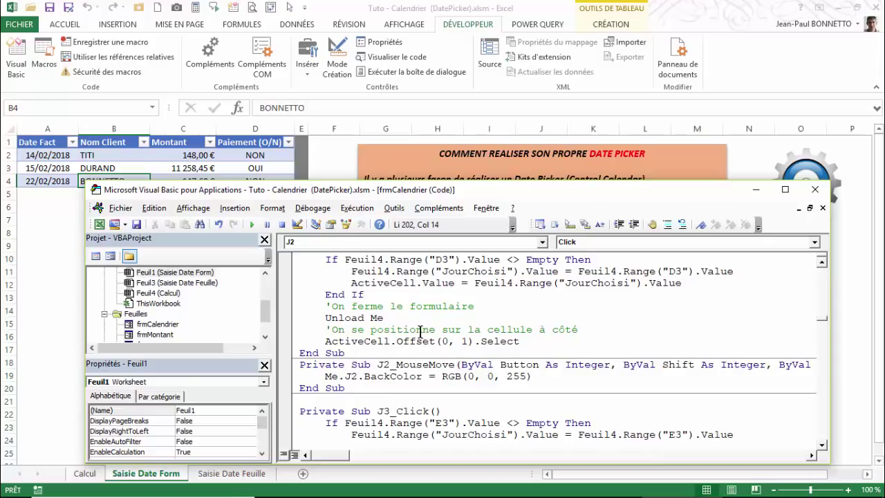
left_click(446, 341)
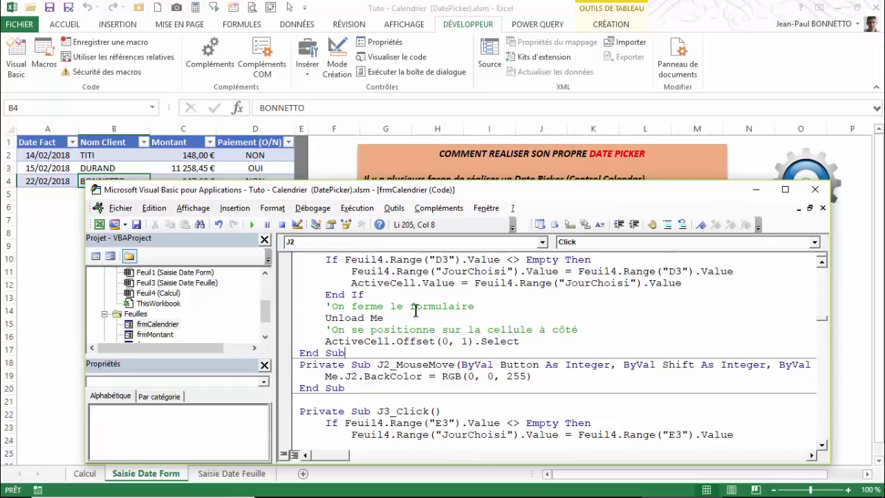
left_click(824, 327)
mouse_move(826, 329)
left_mouse_down()
mouse_move(838, 431)
mouse_move(822, 261)
left_mouse_up()
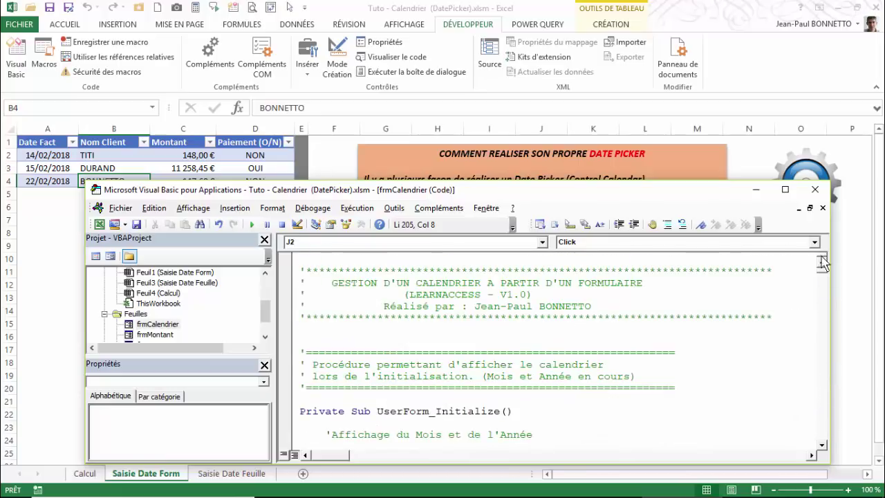
scroll(386, 339, "down", 3)
scroll(386, 339, "down", 3)
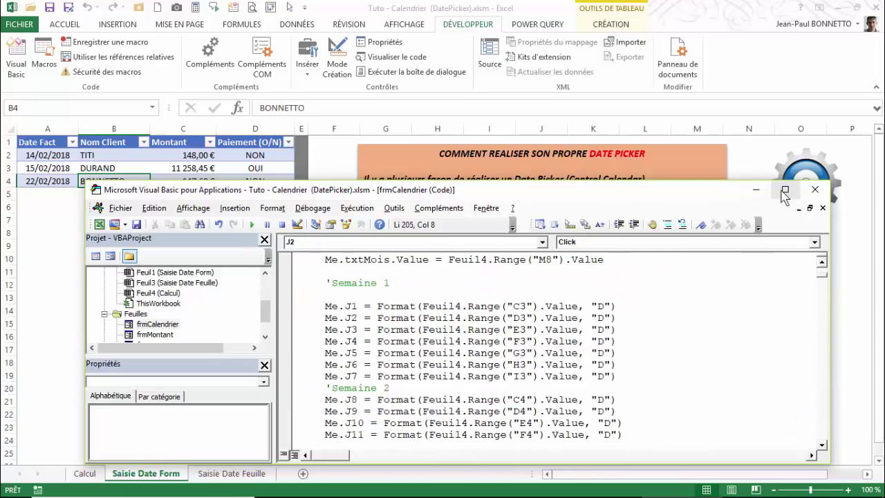
- Maximize the editor, scroll through the remaining day-click procedures, and open frmCalendrier's design view
left_click(784, 190)
scroll(338, 297, "down", 5)
scroll(342, 300, "down", 9)
scroll(344, 302, "down", 13)
scroll(344, 297, "down", 4)
scroll(344, 296, "down", 7)
scroll(341, 294, "down", 12)
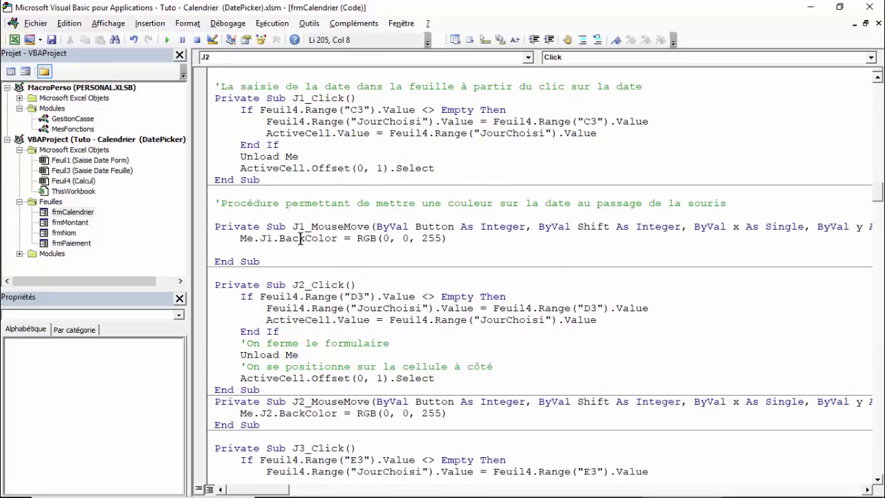
scroll(319, 241, "down", 1)
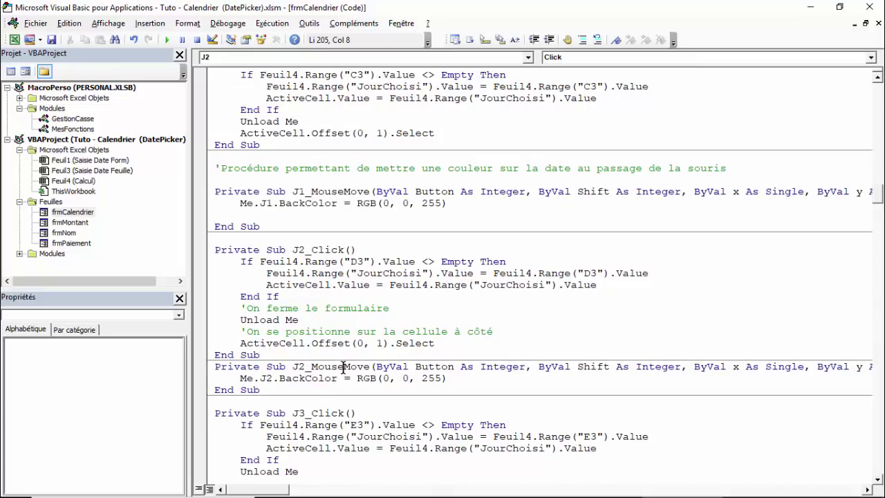
scroll(349, 362, "down", 4)
scroll(340, 354, "down", 1)
scroll(340, 354, "down", 3)
scroll(338, 343, "down", 4)
scroll(338, 344, "down", 6)
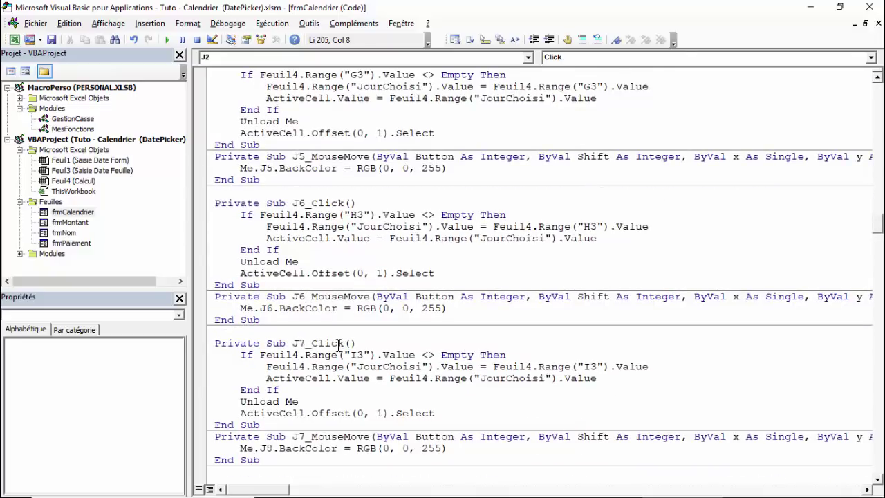
scroll(339, 344, "up", 6)
scroll(338, 344, "up", 7)
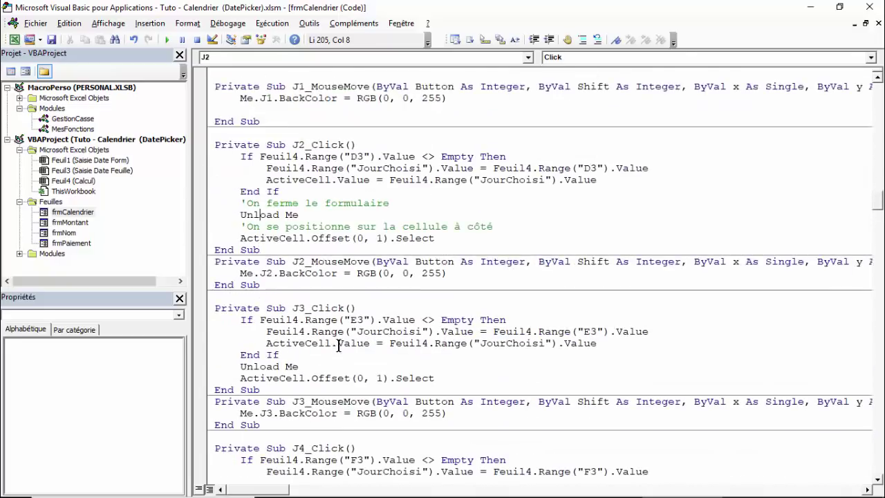
scroll(335, 343, "up", 9)
scroll(333, 343, "up", 9)
scroll(332, 342, "down", 10)
scroll(322, 339, "down", 12)
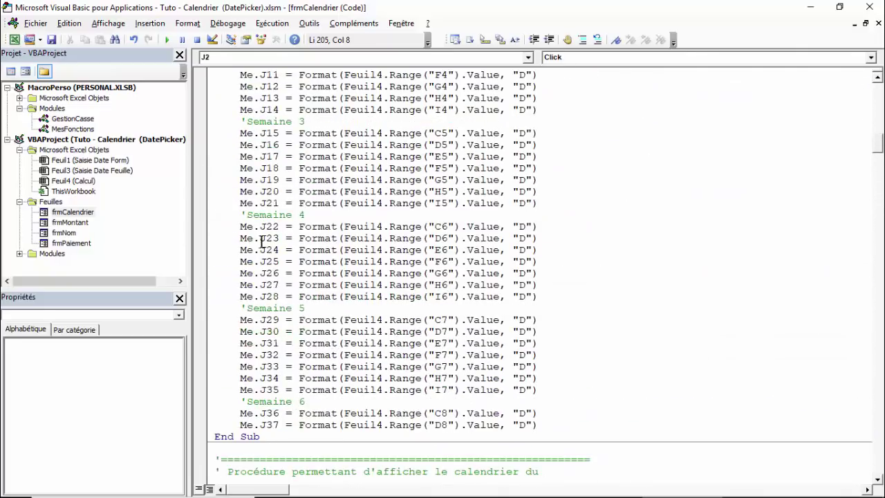
scroll(262, 242, "down", 13)
scroll(319, 210, "up", 7)
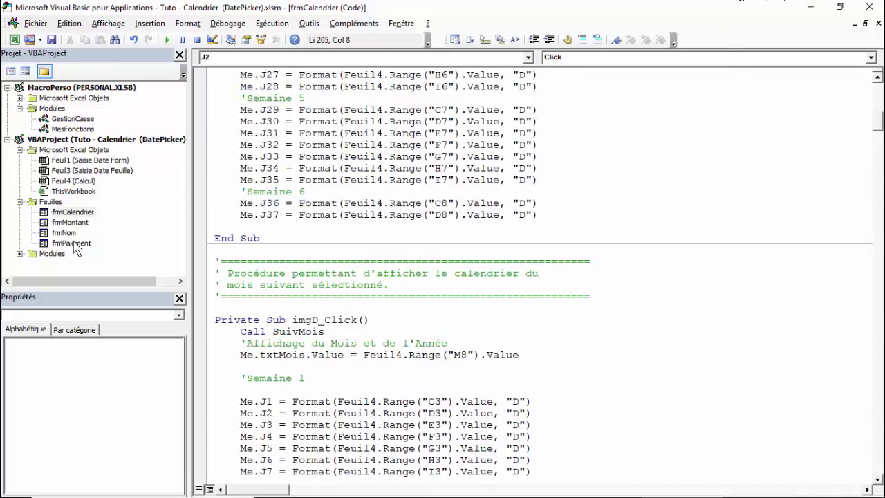
double_click(73, 211)
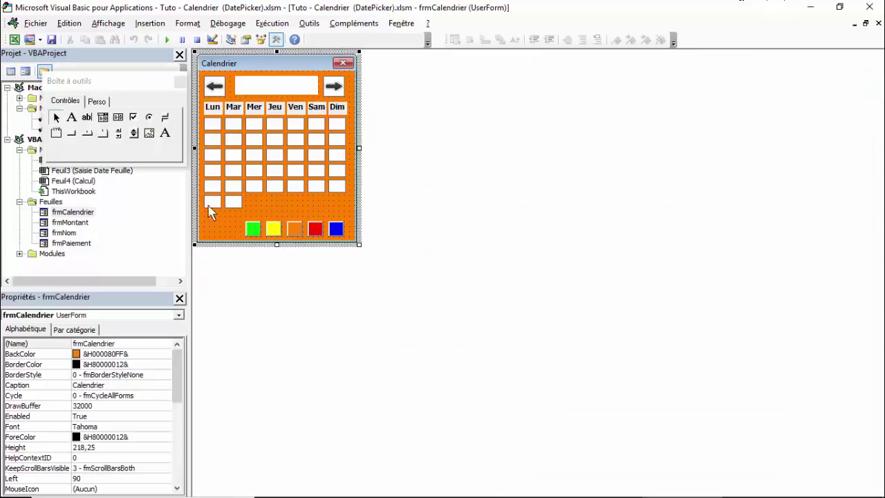
- Open the btnJaune_Click code and review each colour button's background procedure, including orange &H80FF&
double_click(274, 230)
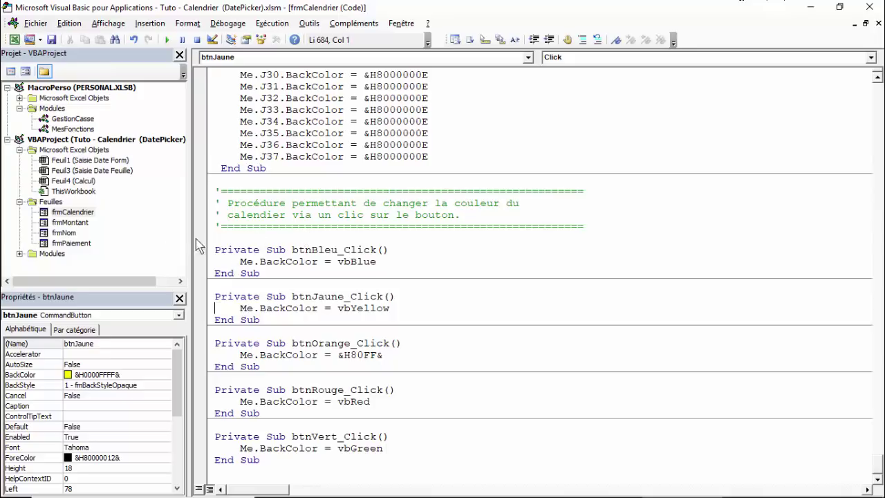
left_click(304, 239)
left_click(325, 354)
left_click(325, 437)
left_click(407, 449)
left_click(409, 410)
left_click(419, 343)
left_click(406, 297)
left_click(419, 351)
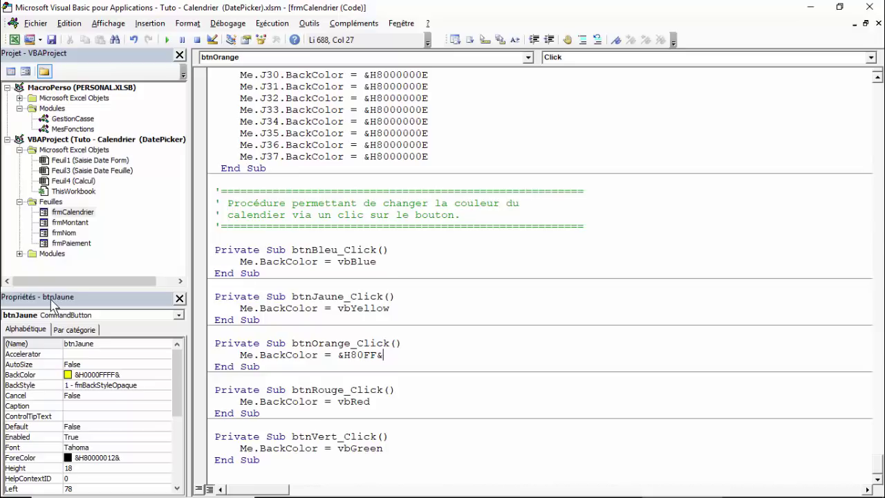
left_click(307, 308)
left_click(280, 343)
key("Down")
- Return to the workbook and select several empty cells below and beside the invoice table
left_click(14, 40)
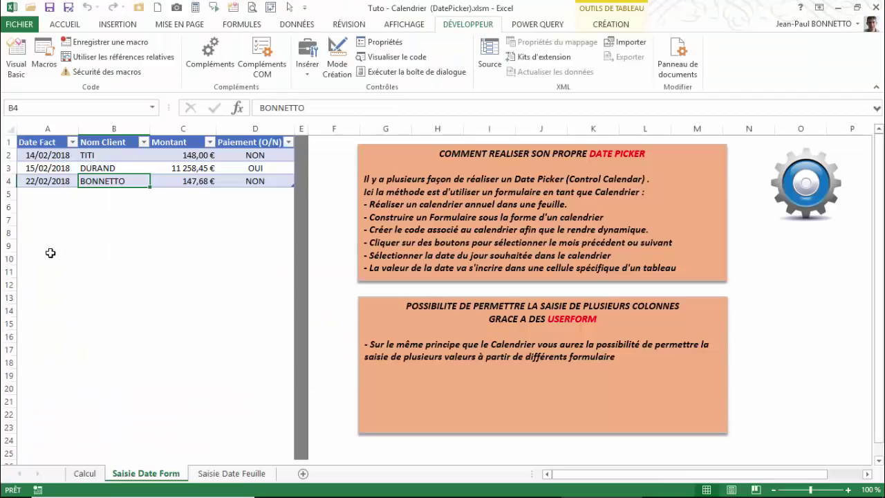
left_click(51, 253)
left_click(57, 219)
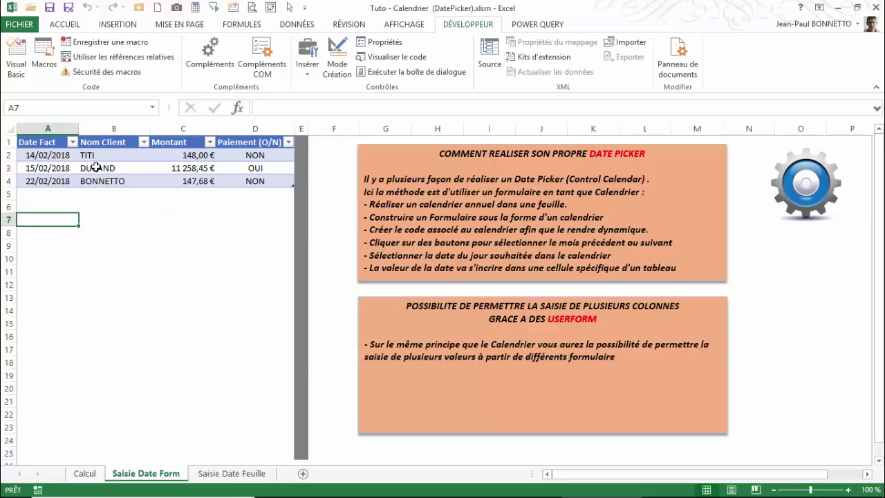
left_click(190, 229)
left_click(239, 215)
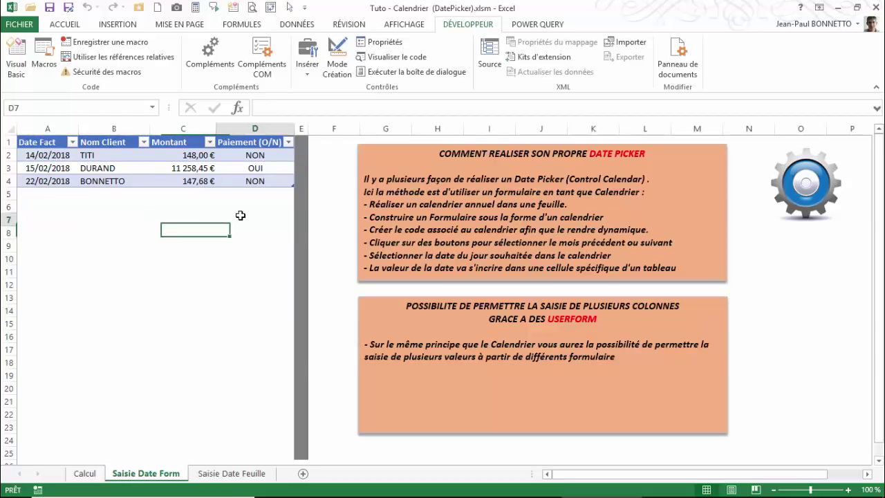
left_click(60, 256)
left_click(45, 207)
left_click(55, 296)
left_click(50, 222)
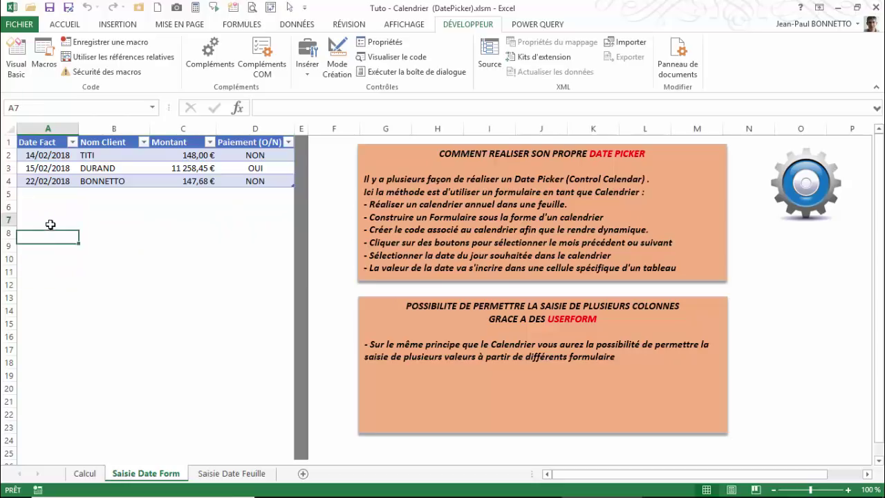
- Test the payment form on the third invoice, then bring up the date picker in row 5
left_click(275, 179)
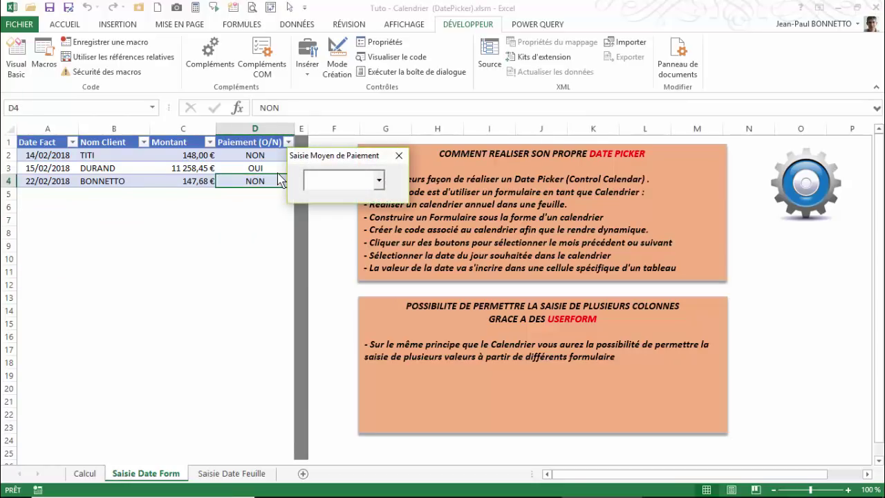
left_click(399, 158)
left_click(48, 193)
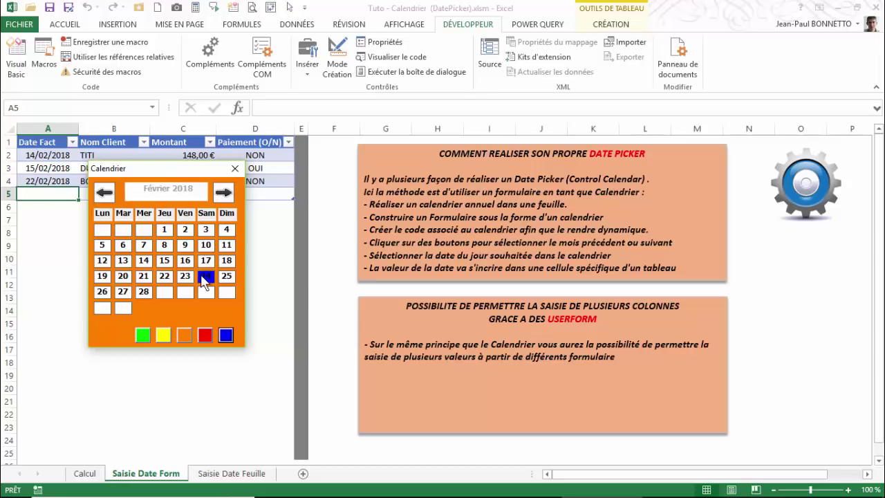
- Enter the new invoice: date 19/02/2018, customer MARTIN, amount 100,00 €, payment NON
left_click(102, 277)
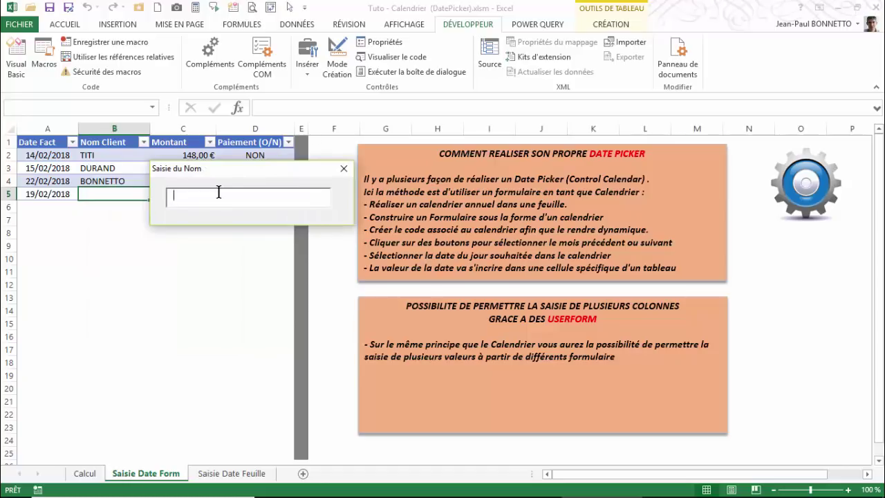
type("MARTIN")
left_click(344, 168)
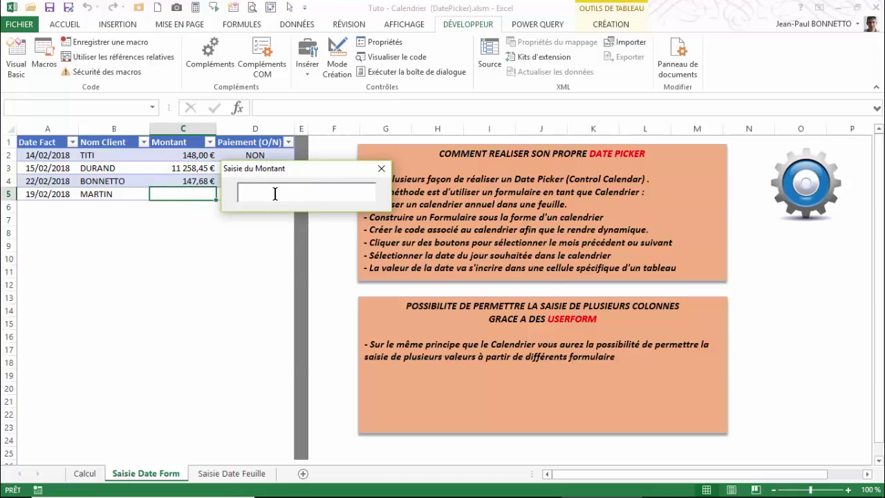
type("100")
left_click(381, 168)
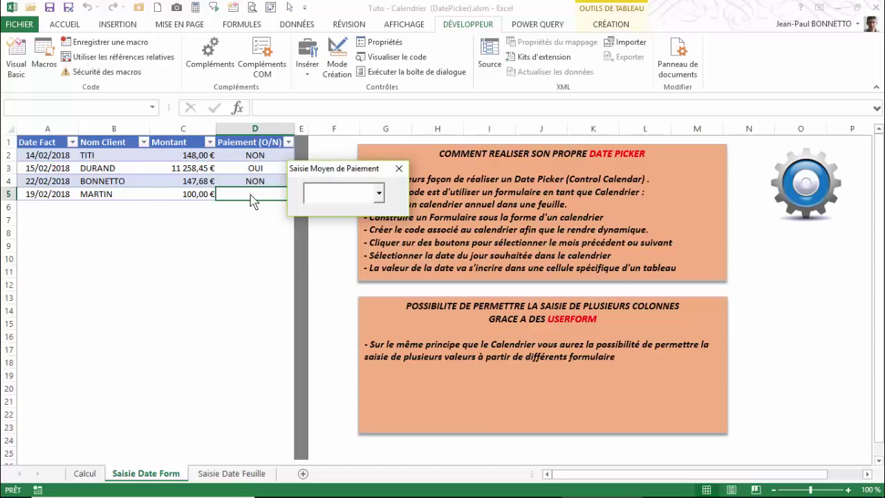
left_click(367, 191)
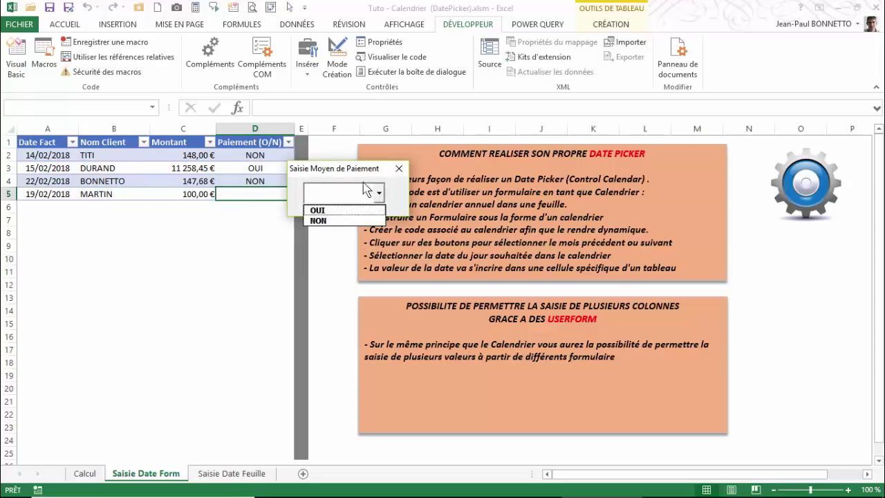
left_click(321, 220)
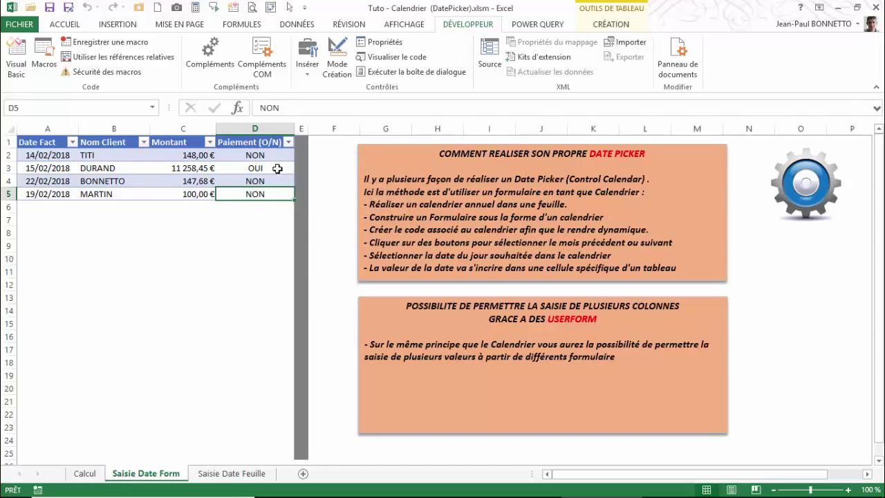
- Check the payment form reappears beside D5 and the calendar beside column A cells down to A8
left_click(321, 196)
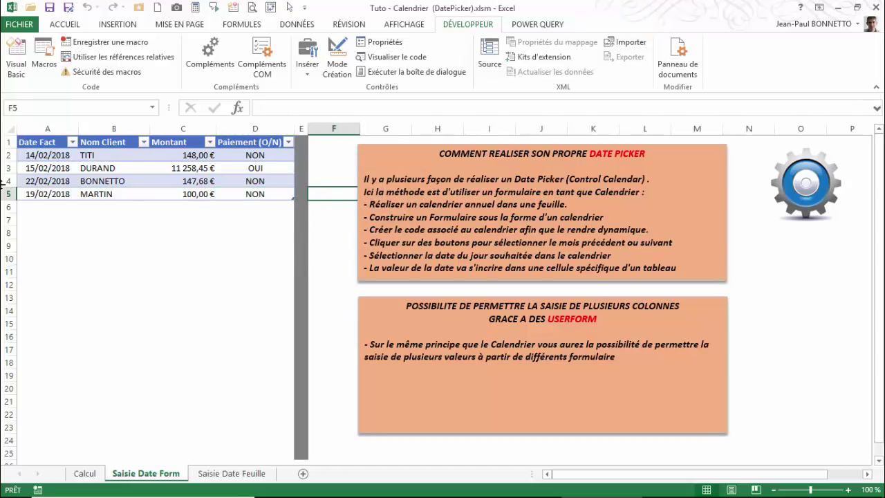
left_click(268, 191)
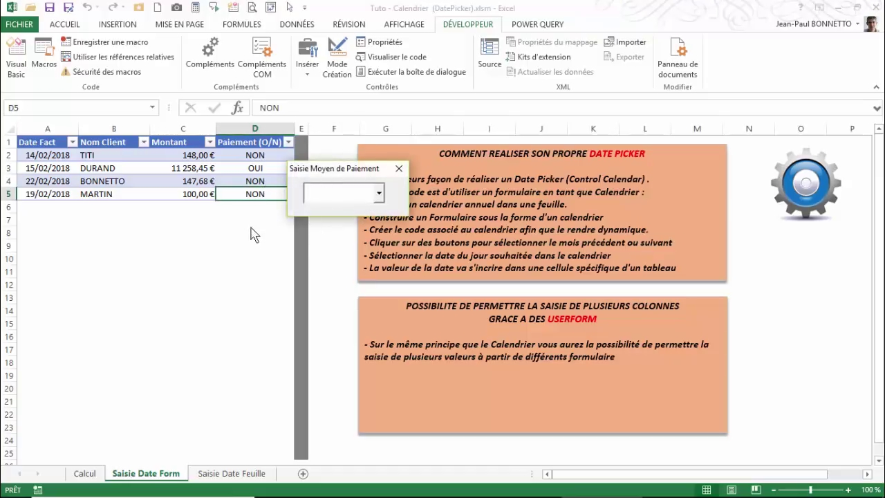
left_click(399, 168)
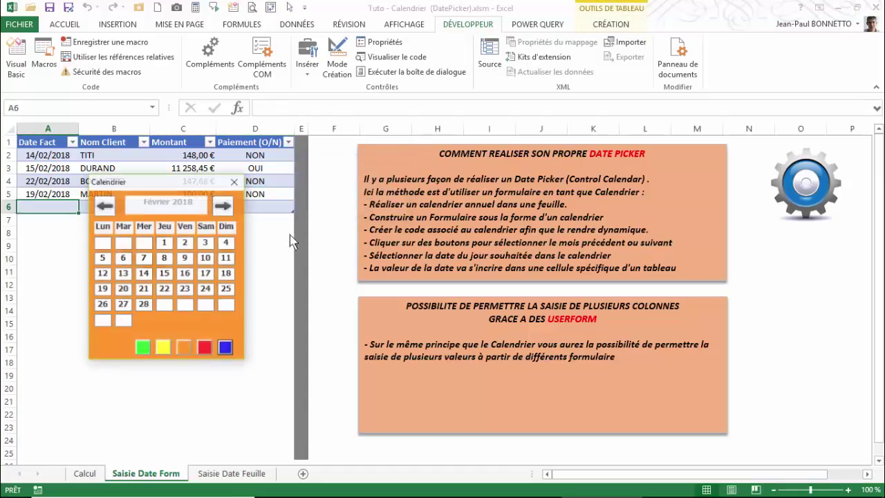
left_click(235, 182)
left_click(69, 232)
left_click(69, 258)
left_click(69, 296)
left_click(59, 233)
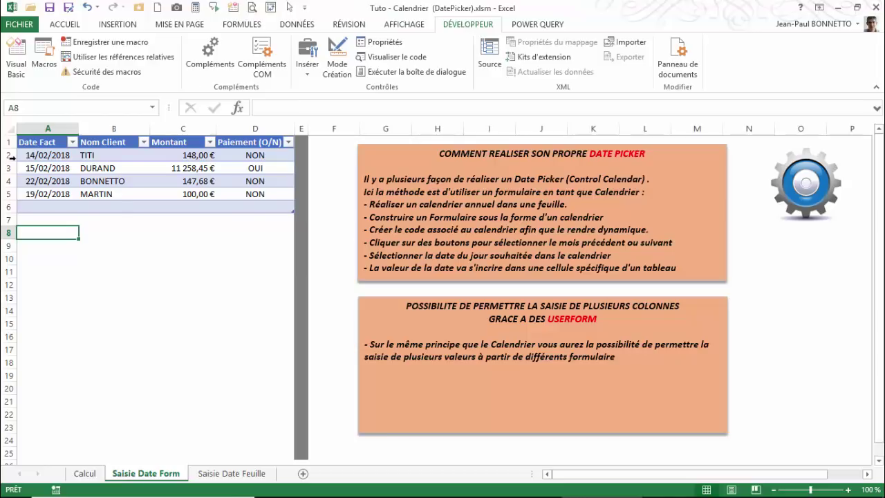
left_click(21, 47)
- Move the toolbox beside the calendar form and open the Saisie Date Form sheet's code
mouse_move(142, 81)
left_mouse_down()
mouse_move(482, 85)
mouse_move(490, 76)
left_mouse_up()
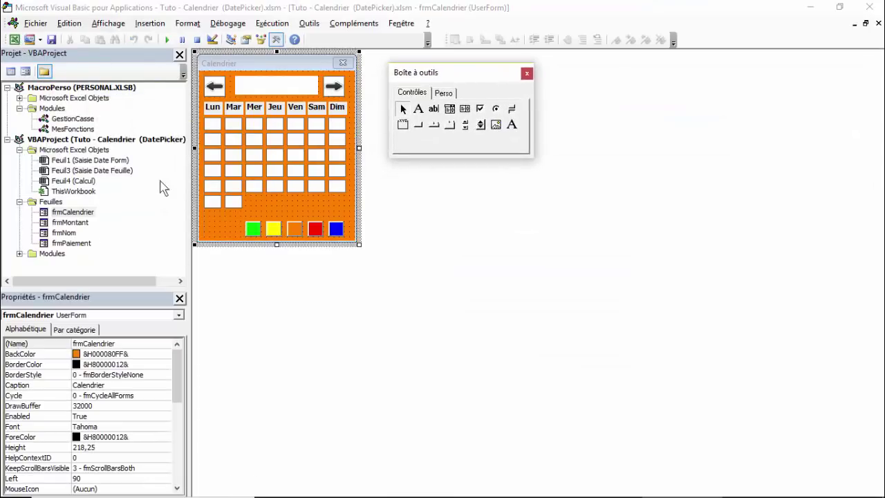
double_click(80, 161)
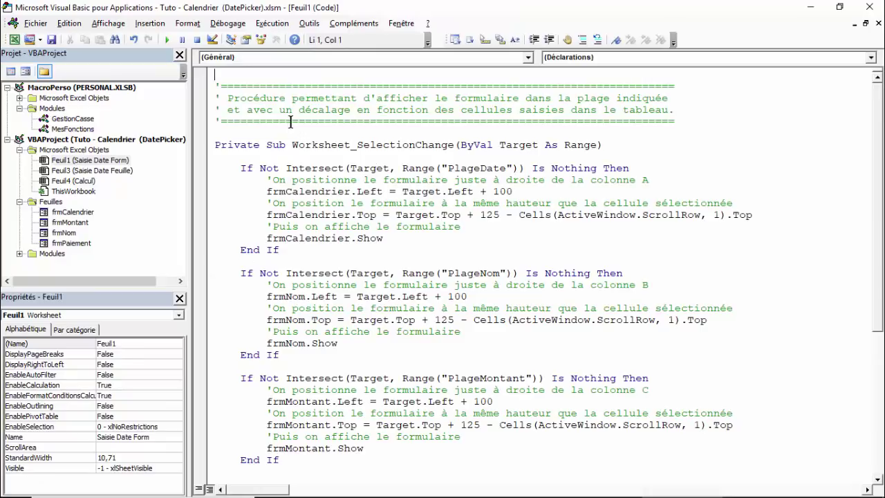
scroll(284, 215, "down", 2)
scroll(284, 214, "down", 2)
scroll(285, 214, "up", 2)
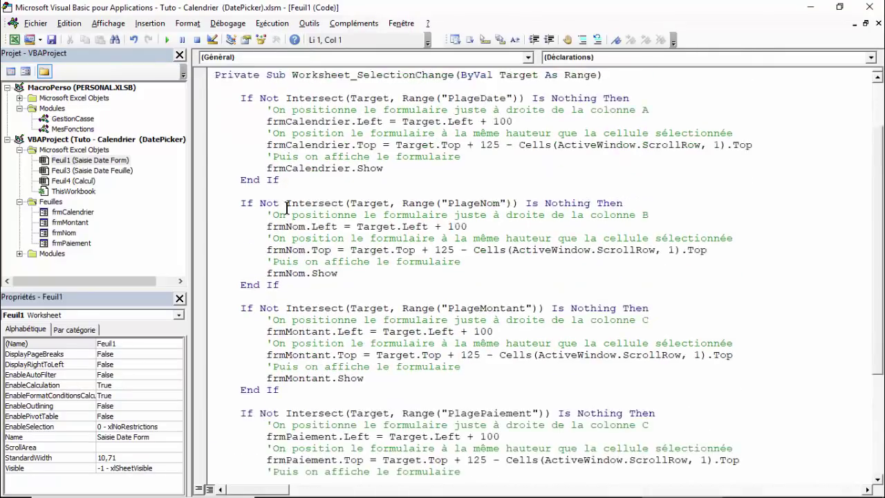
scroll(284, 191, "up", 2)
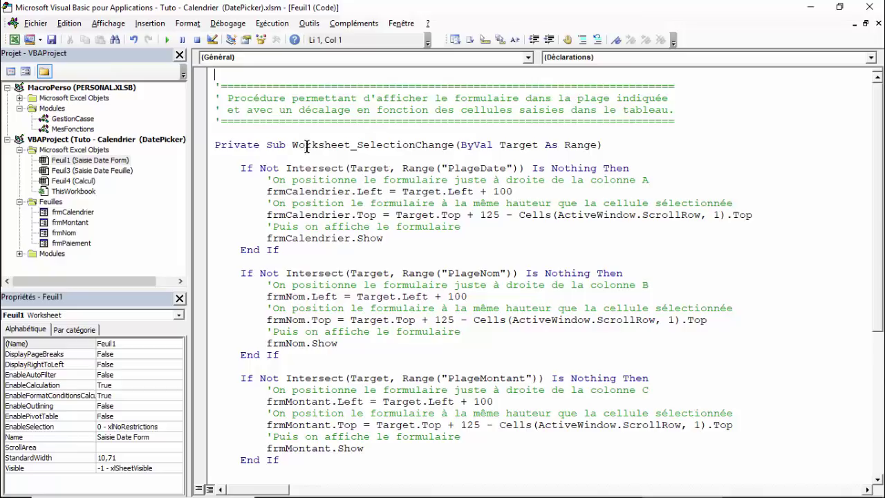
- Jump to the Worksheet_SelectionChange procedure using the Worksheet object and SelectionChange event lists
left_click(527, 57)
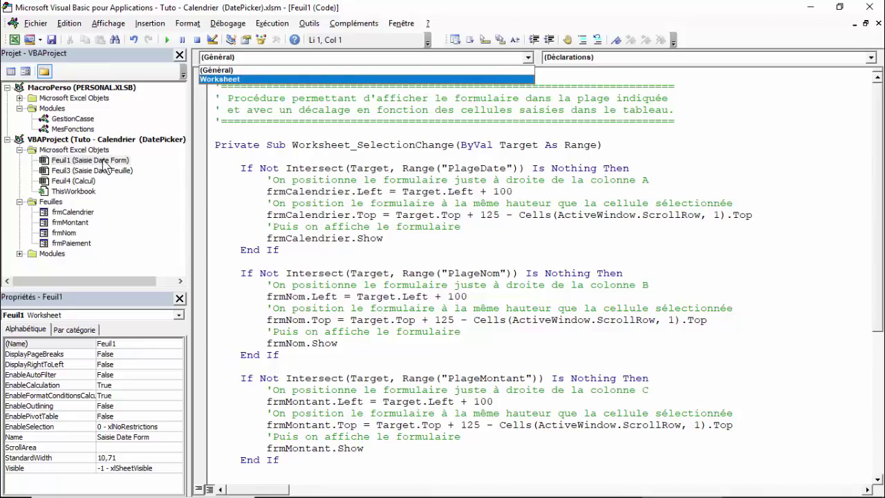
left_click(412, 140)
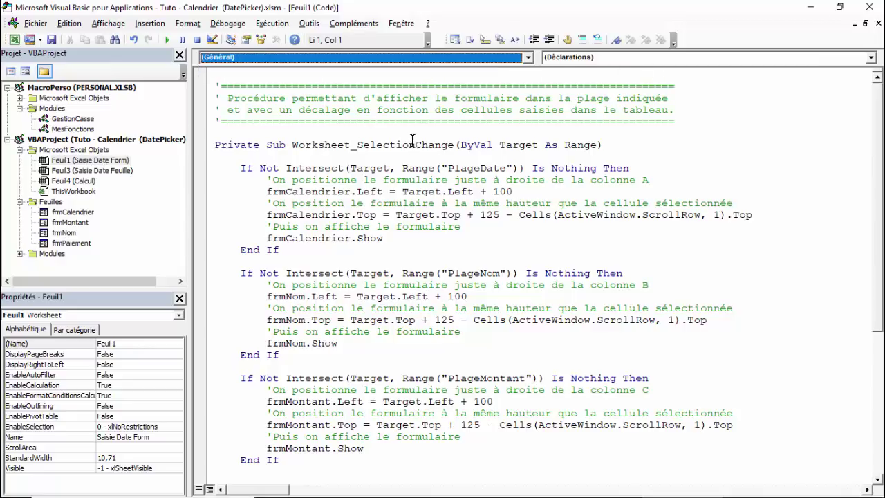
left_click(870, 58)
left_click(869, 69)
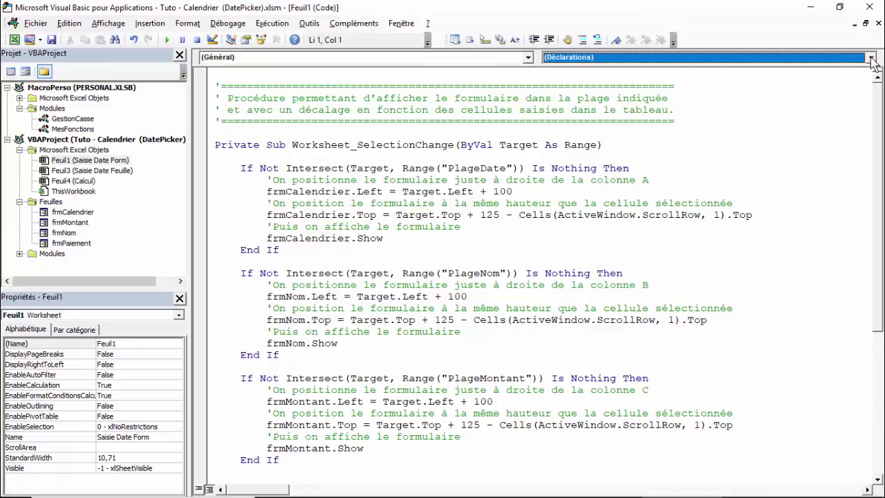
left_click(528, 57)
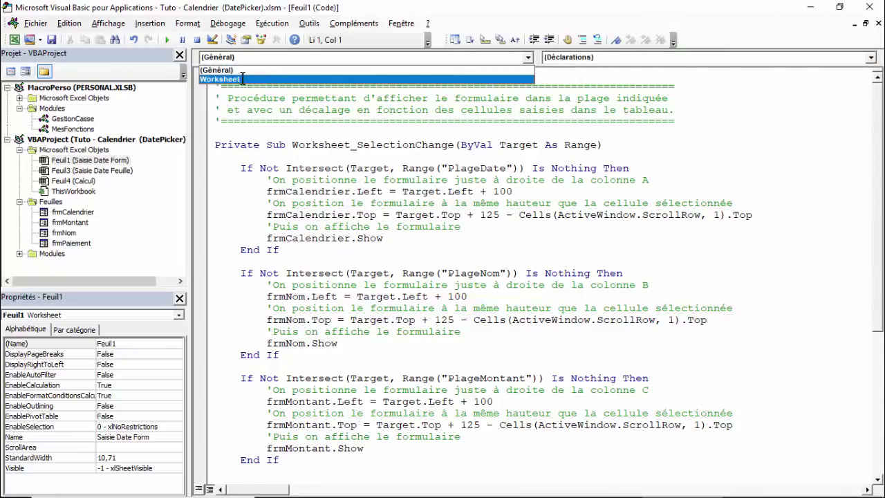
left_click(242, 76)
left_click(870, 57)
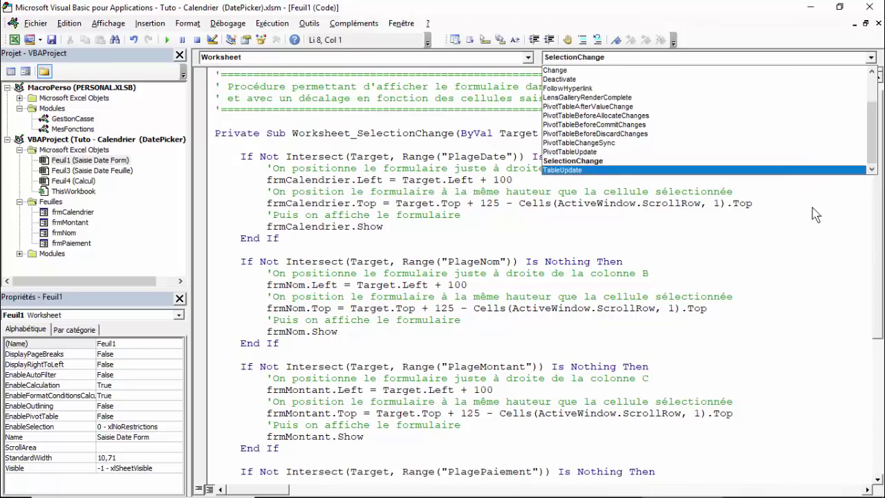
left_click(767, 190)
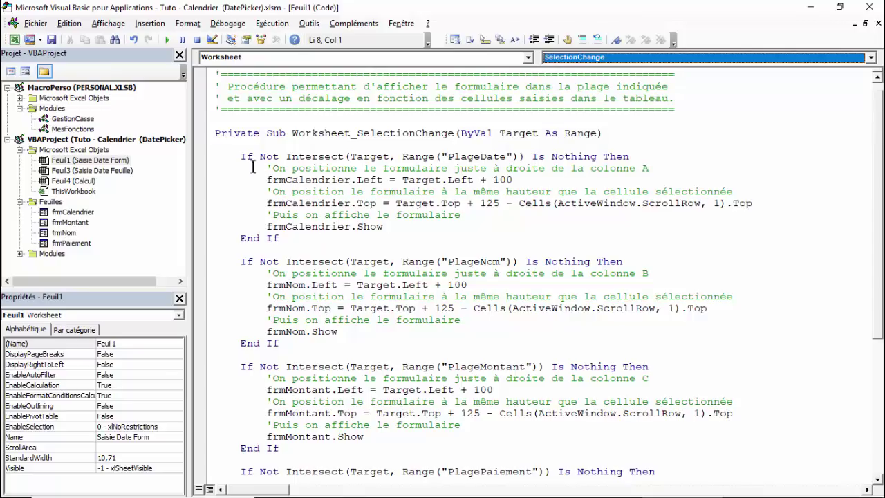
left_click(259, 144)
- Add 'Plage de données du Calendrier' and 'Plage de données des Noms' comments above the first two If blocks
key("Return")
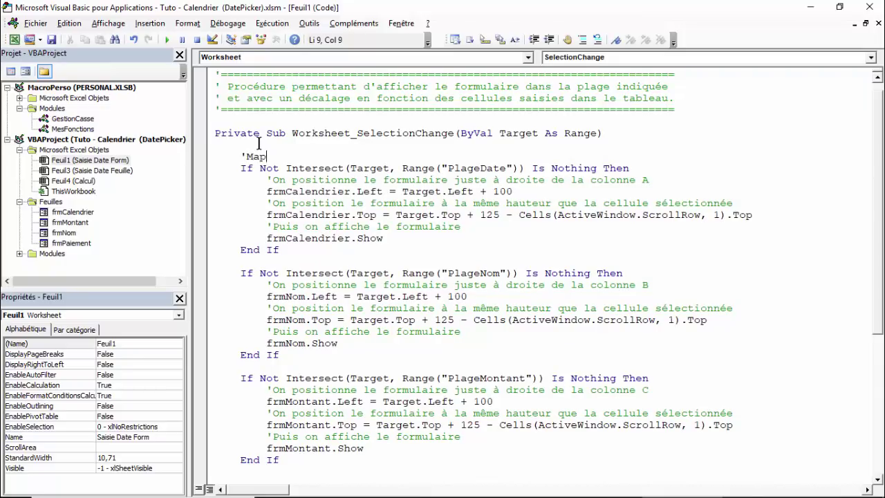
type("lage de do")
type("nnées du Calendrier")
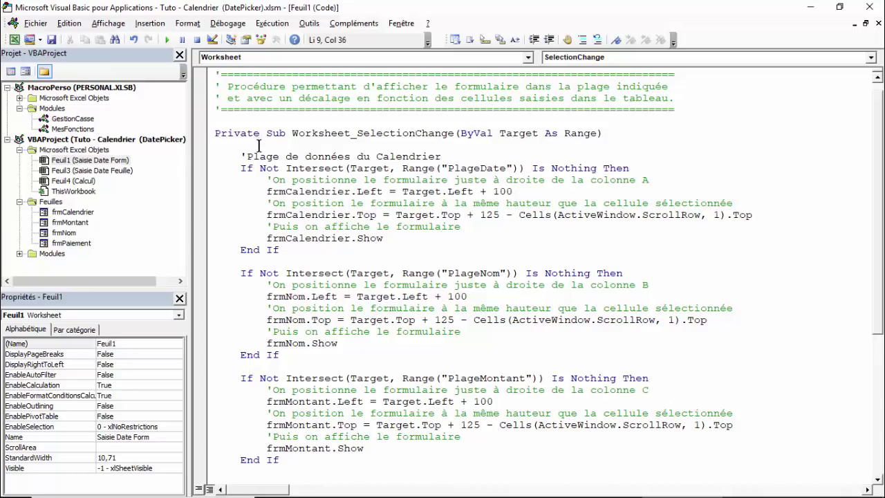
left_click(246, 263)
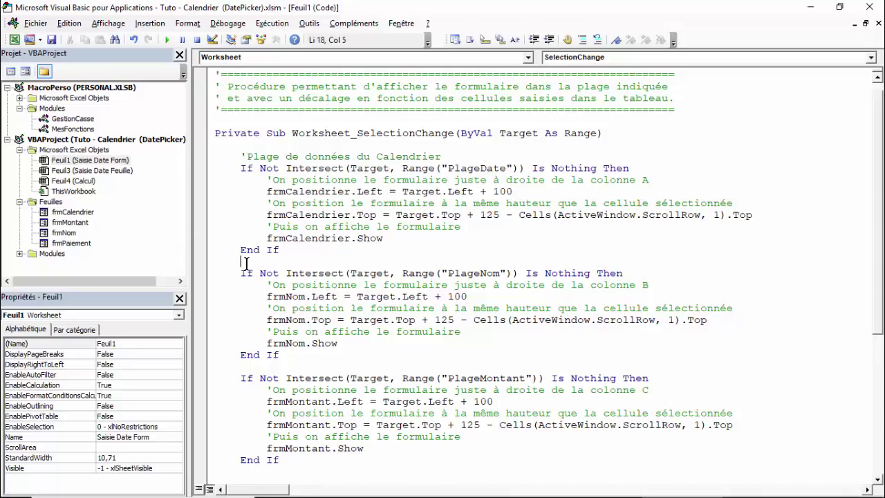
key("Return")
type("'Plage de données des Noms")
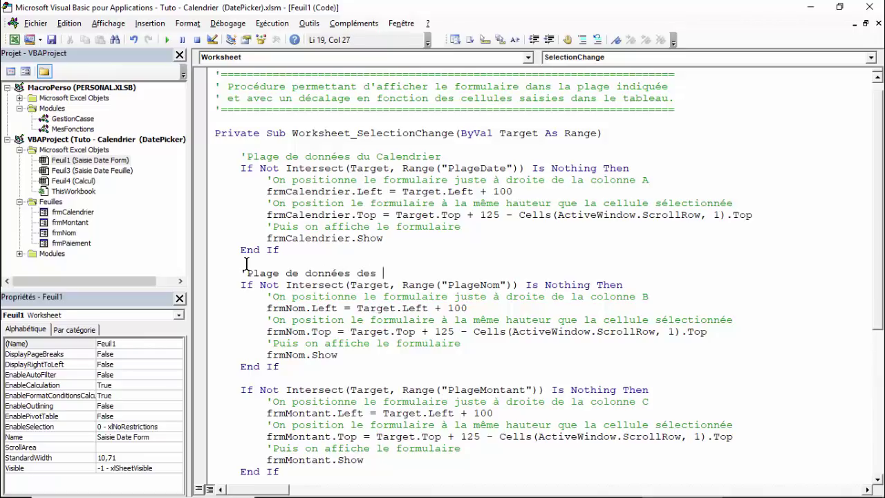
- Add 'Plage de données des Montants' and 'des Paiements' comments above the remaining If blocks
left_click(270, 373)
key("Return")
type("'Plage de do")
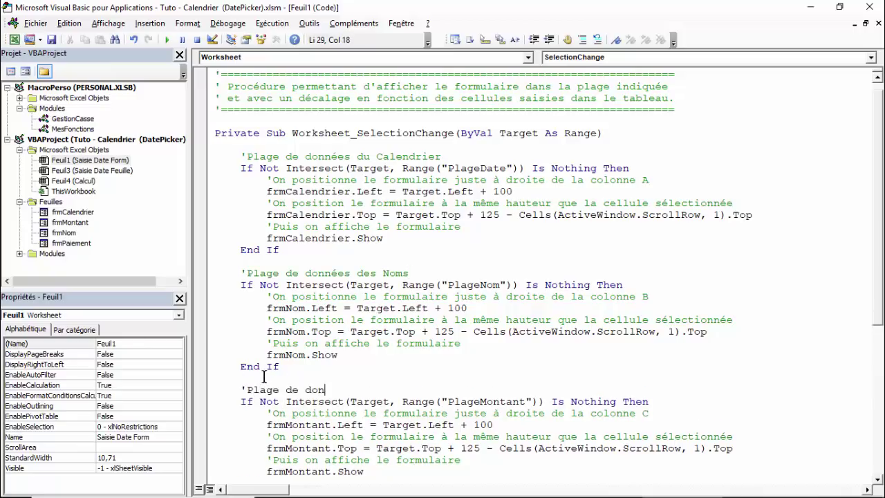
type("nées ")
type("des Montant")
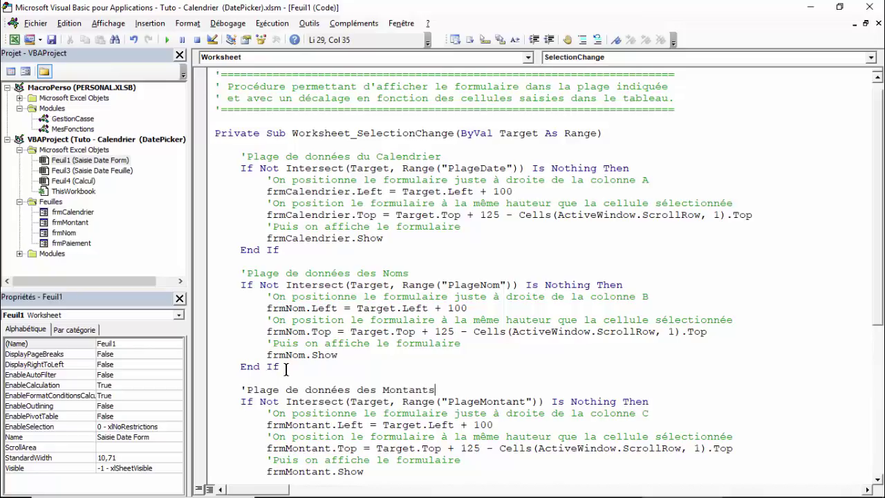
type("s")
scroll(287, 369, "down", 3)
left_click(242, 389)
key("Return")
type("'Plage de do")
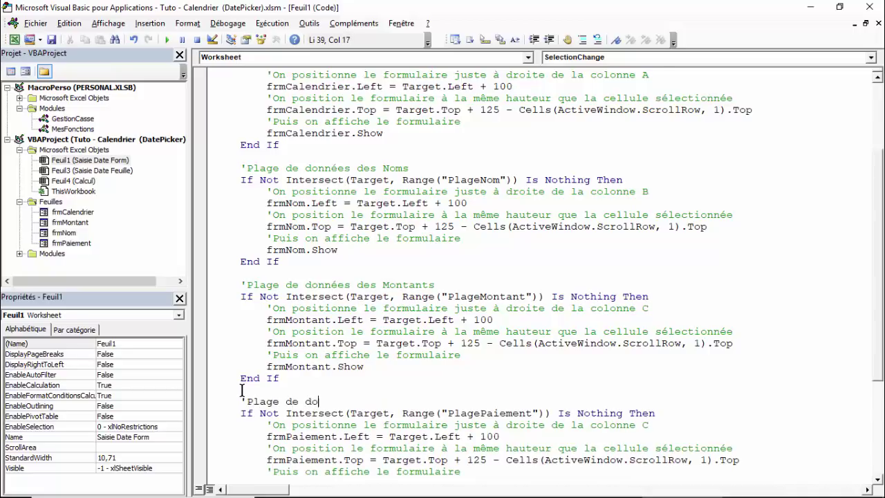
type("nnées des")
type("ments")
left_click(359, 331)
scroll(328, 278, "up", 2)
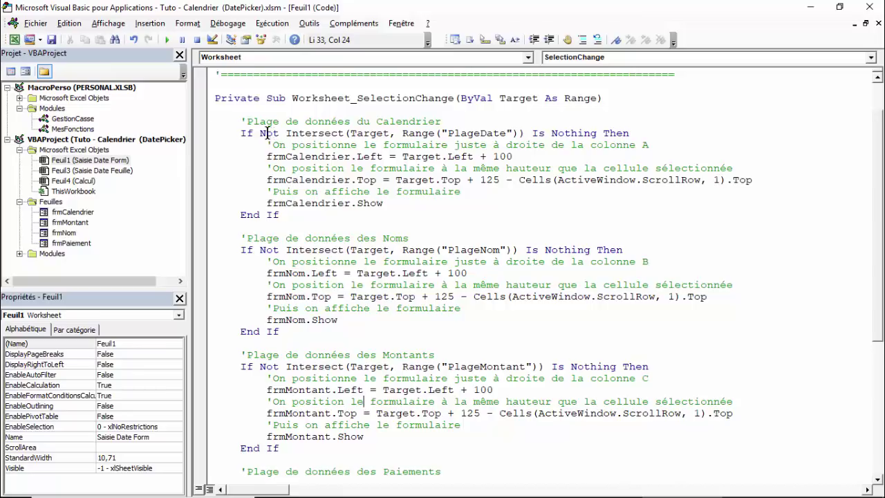
left_click_drag(261, 133, 599, 135)
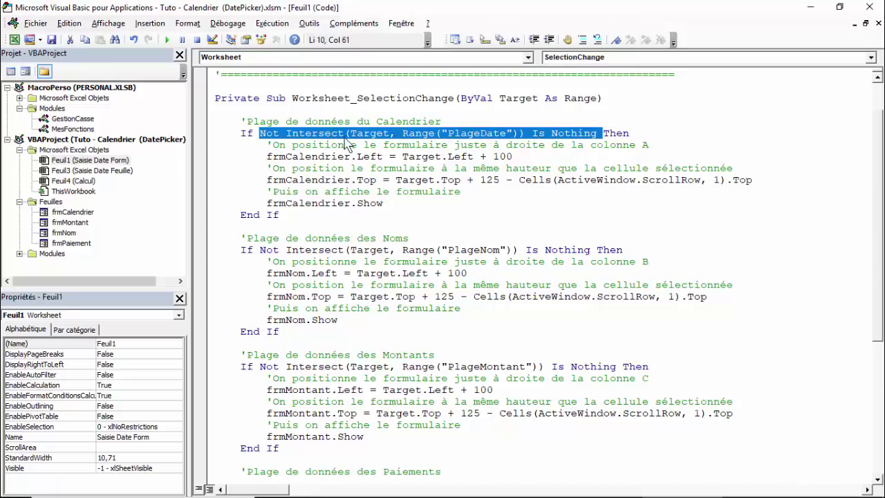
left_click(475, 132)
left_click_drag(460, 133, 503, 133)
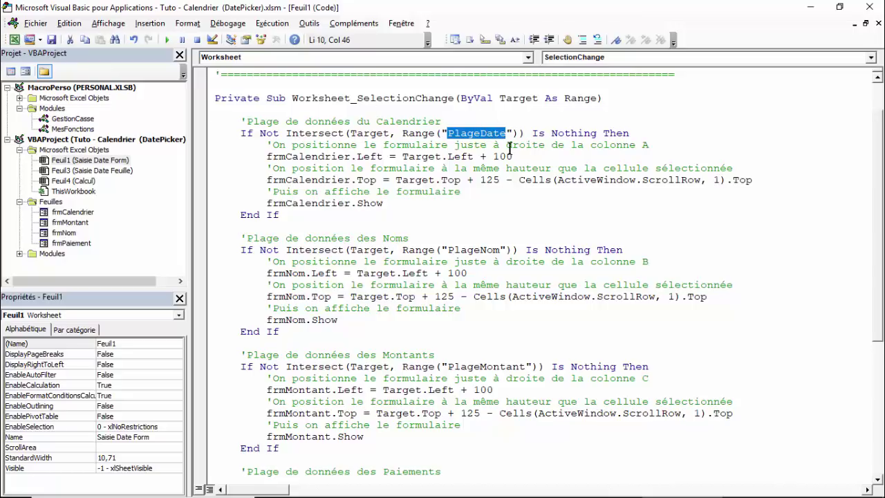
left_click_drag(267, 156, 264, 203)
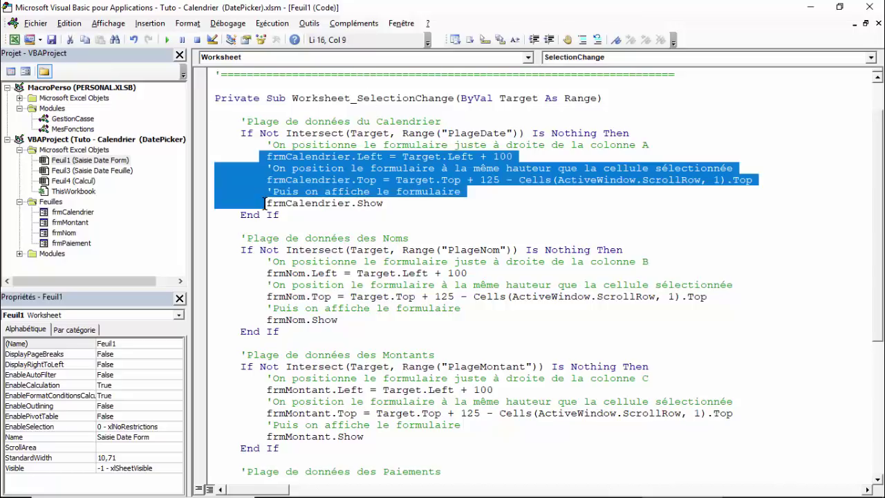
left_click(564, 132)
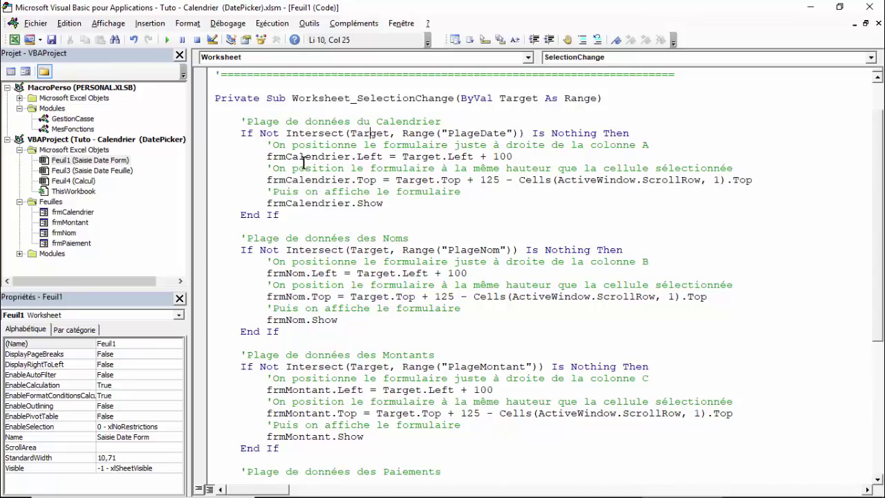
left_click(677, 143)
left_click(262, 158)
- Check the calendar form opens beside date cells A6, A2 and A3, closing it each time
left_click(14, 39)
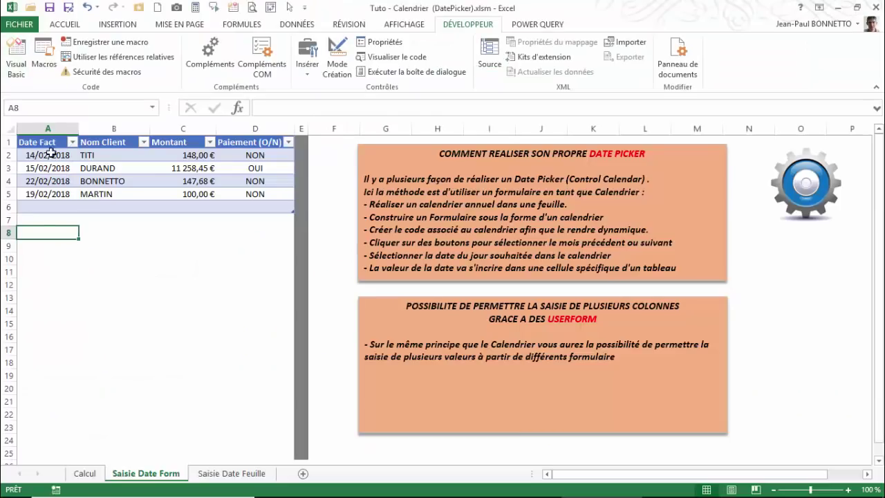
left_click(48, 206)
double_click(47, 206)
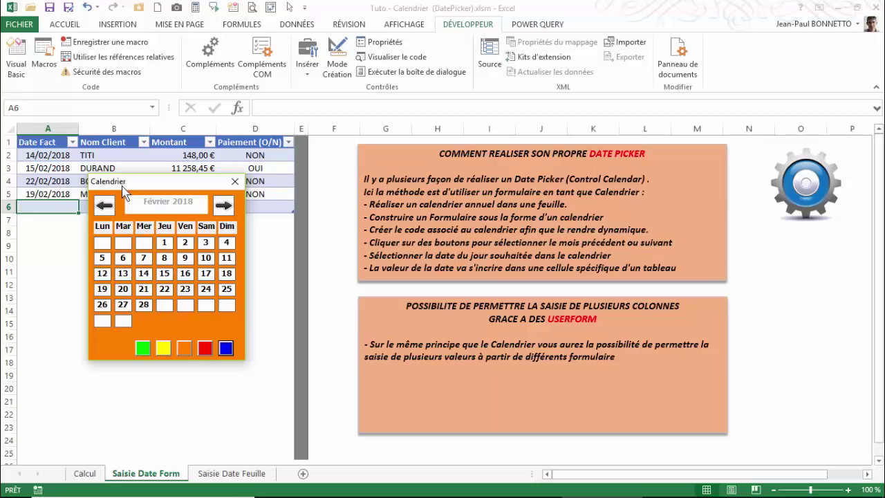
left_click(234, 182)
left_click(53, 155)
double_click(53, 156)
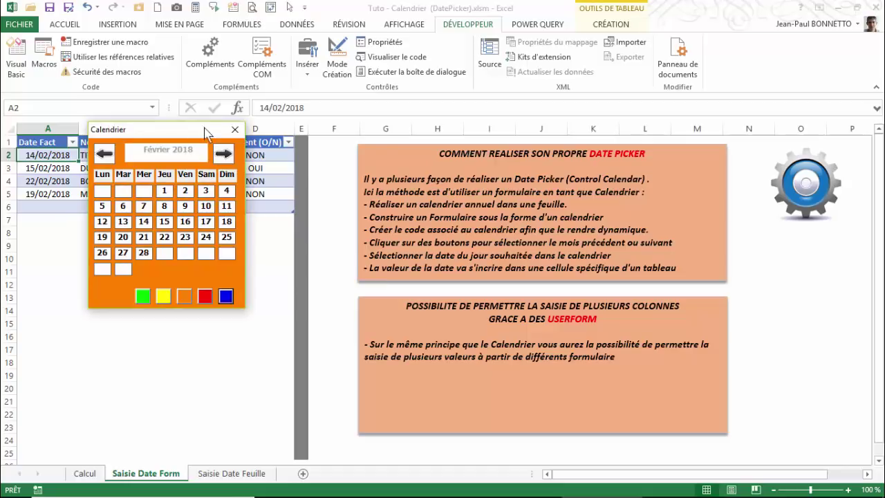
left_click(234, 129)
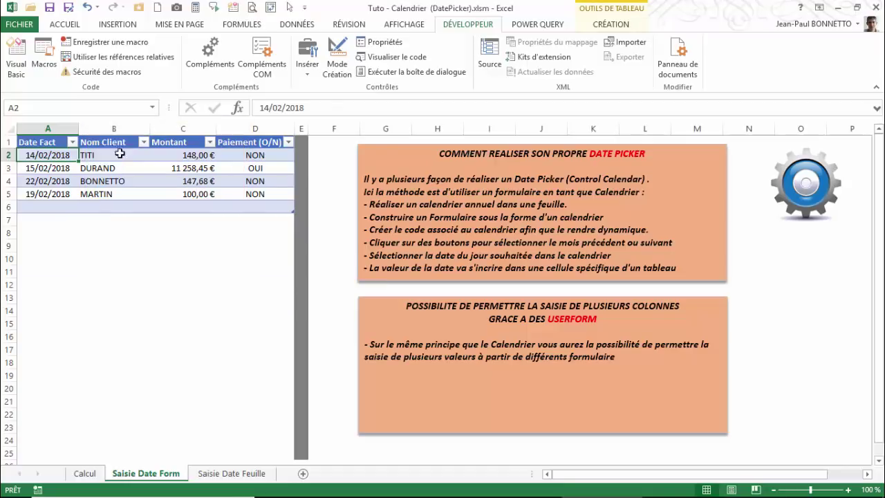
double_click(58, 168)
left_click(233, 142)
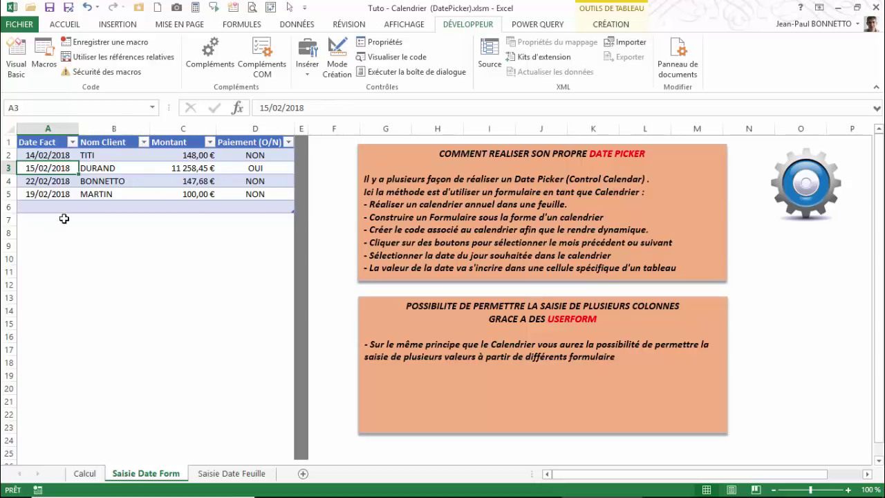
- Test the name forms on B3 and B2 and the payment form on D6, then extend the table to row 16
double_click(104, 169)
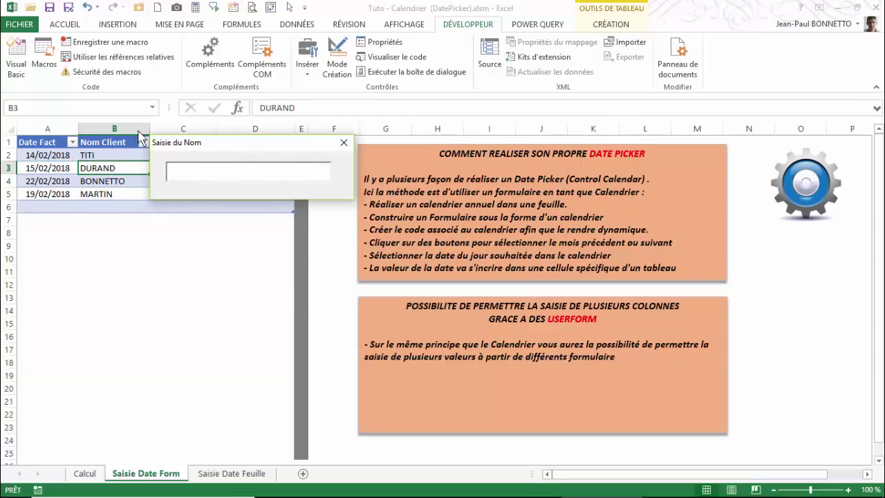
left_click(353, 146)
double_click(112, 155)
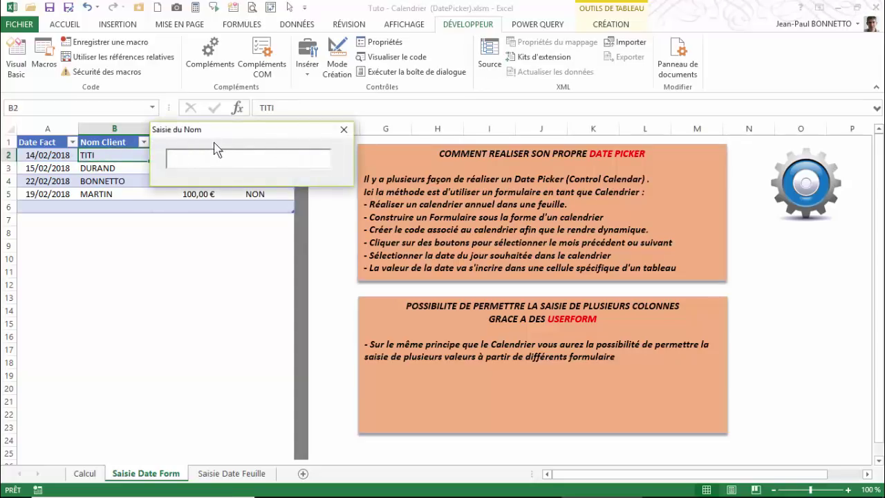
left_click(343, 130)
double_click(272, 205)
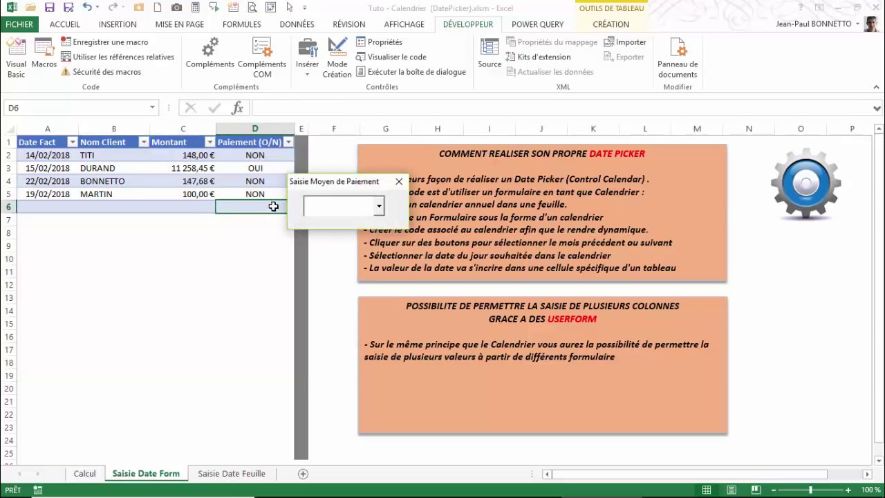
left_click(398, 181)
left_click(233, 195)
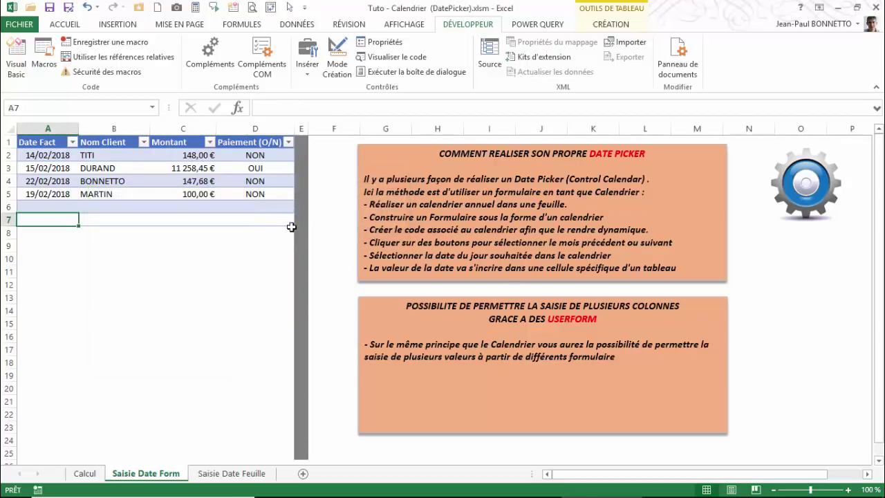
left_click_drag(289, 242, 292, 341)
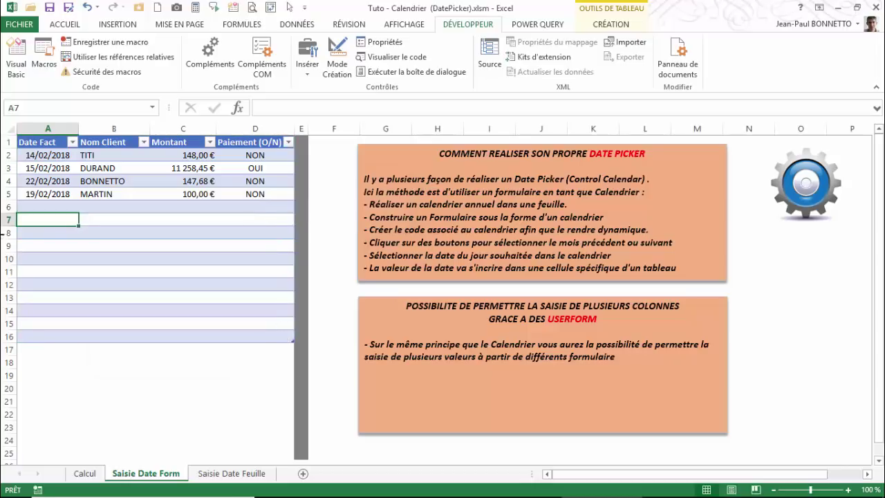
- Enter date 14/02/2018 and customer TOTO in row 16, leaving the amount empty
left_click(35, 334)
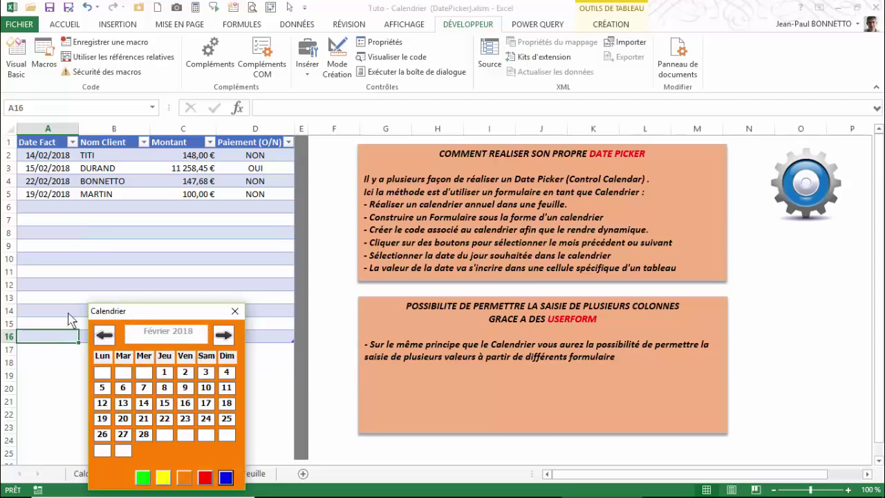
left_click(235, 310)
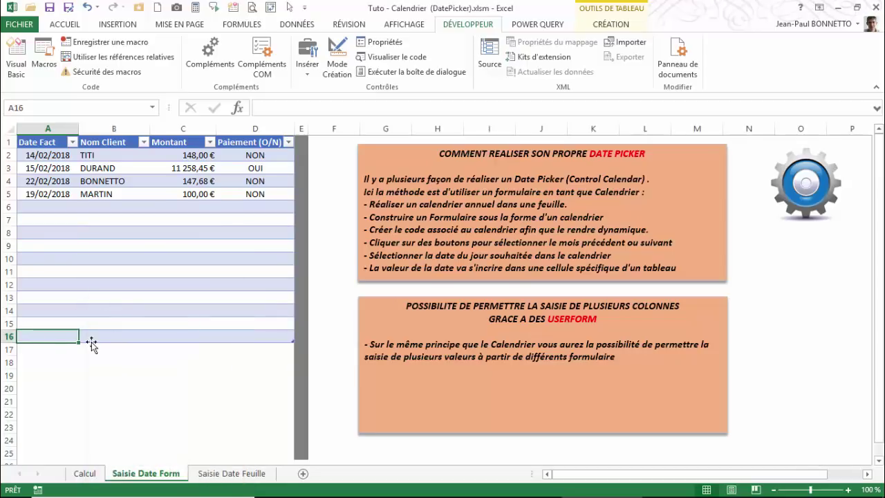
left_click(69, 319)
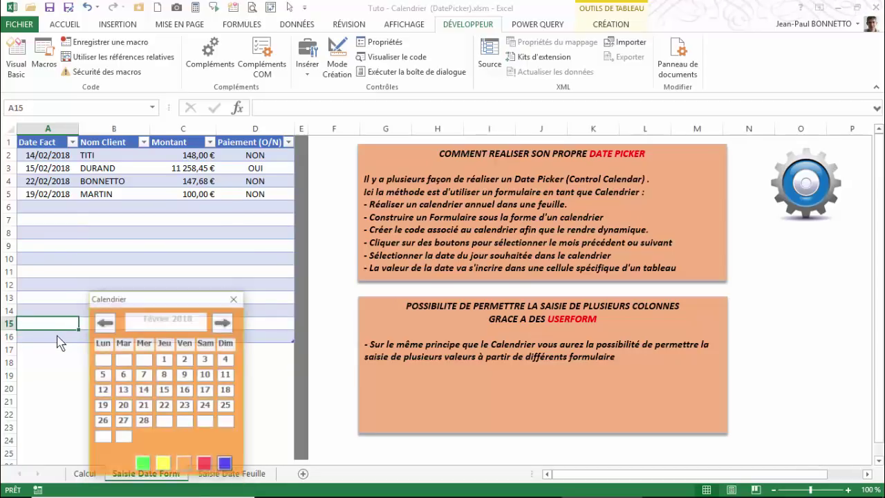
left_click(235, 298)
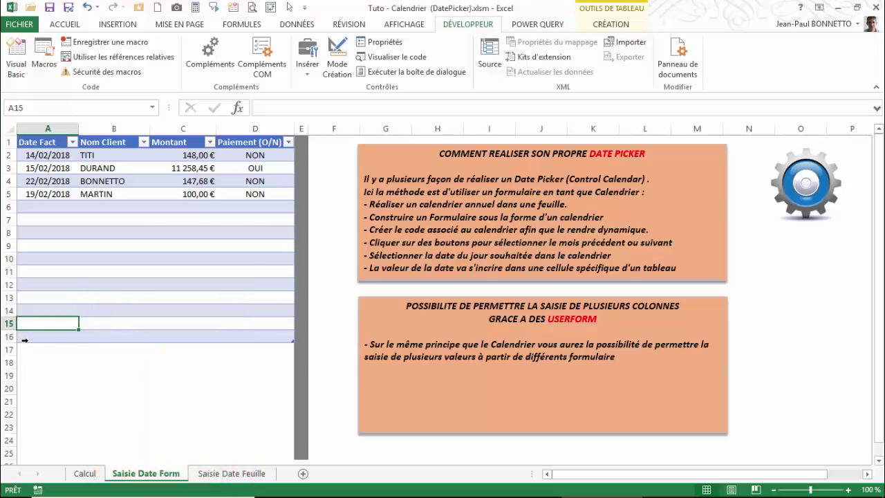
left_click(47, 336)
left_click(144, 399)
type("TOTO")
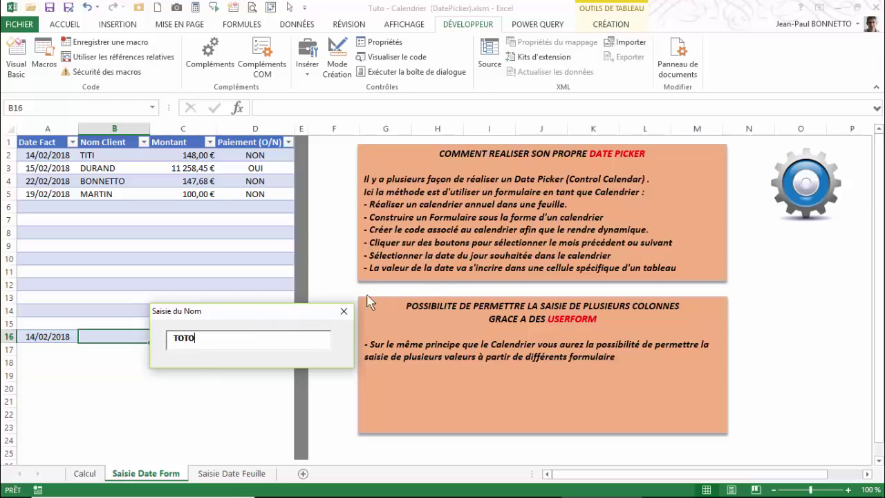
left_click(342, 311)
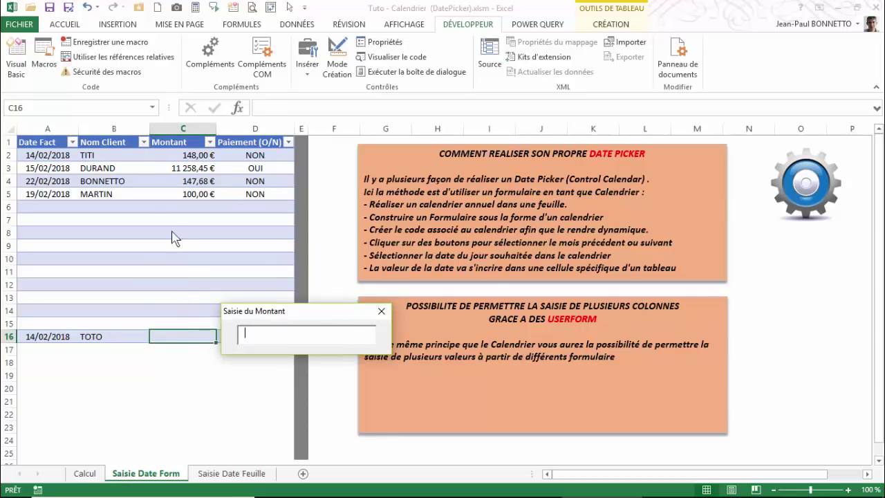
left_click(382, 312)
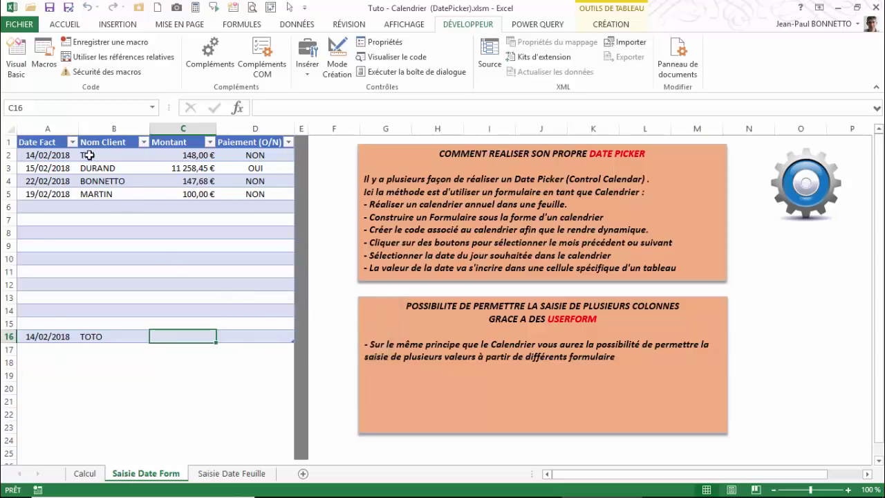
left_click(46, 236)
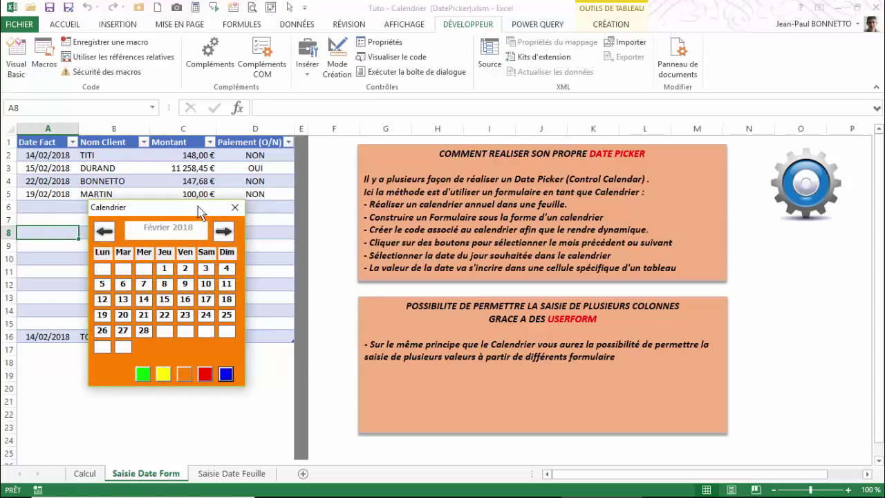
left_click(234, 208)
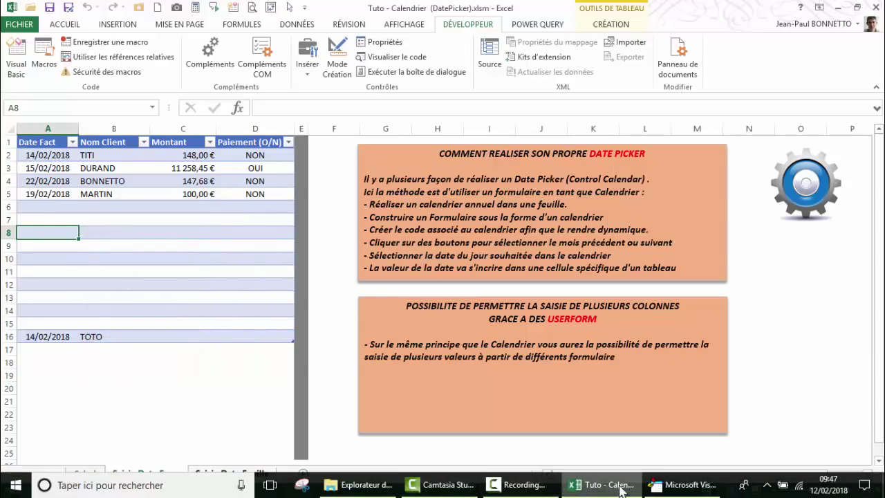
- Switch to the VBA editor and open the Saisie Date Form sheet's code
left_click(691, 485)
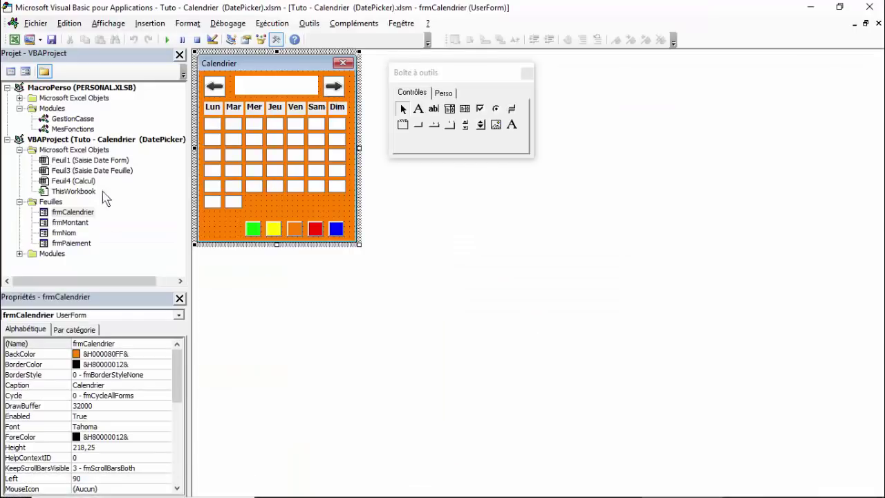
double_click(83, 161)
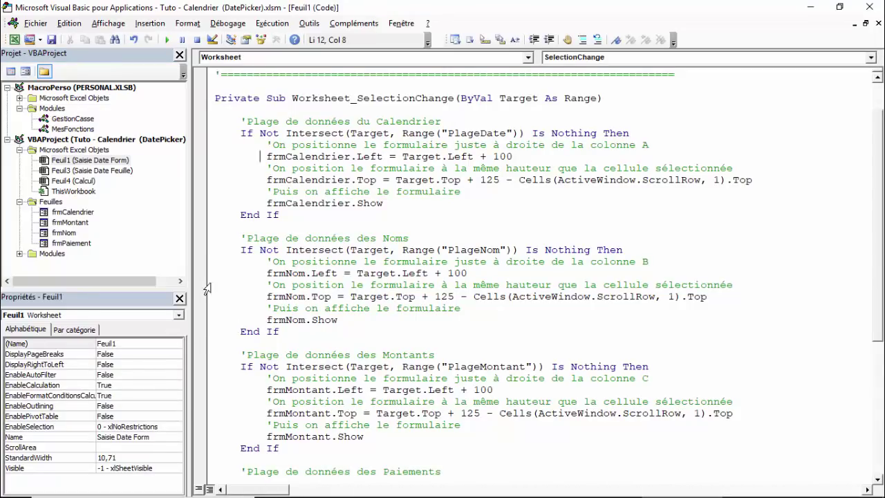
scroll(147, 399, "down", 1)
scroll(148, 397, "up", 1)
- Inspect frmCalendrier's Left property, then shrink the editor window and move it above the workbook
left_click(72, 212)
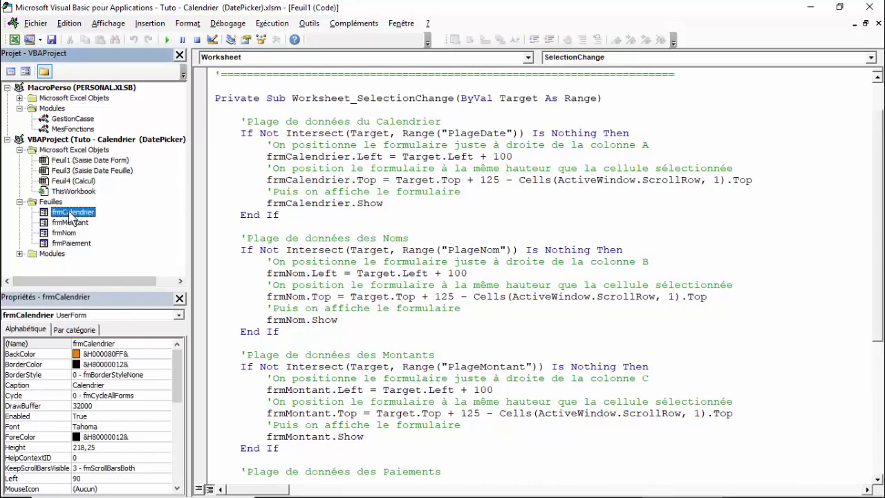
left_click_drag(181, 364, 180, 389)
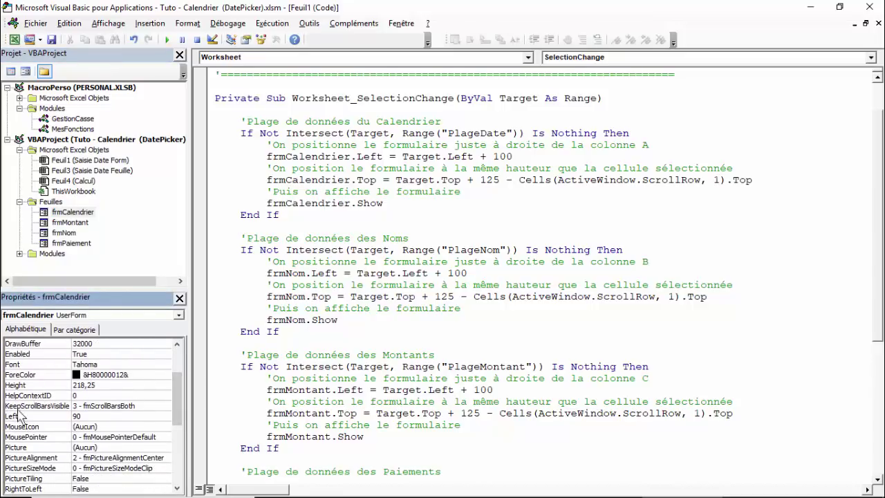
left_click(93, 416)
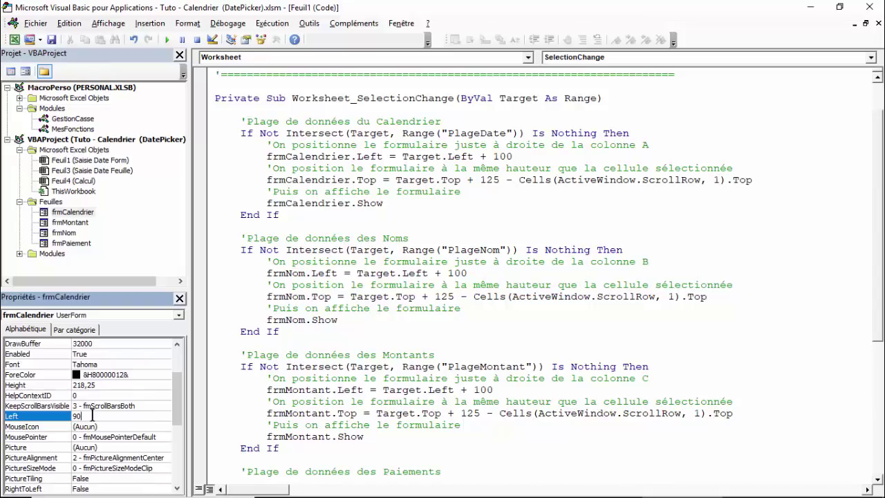
left_click(839, 7)
left_click_drag(505, 190, 554, 87)
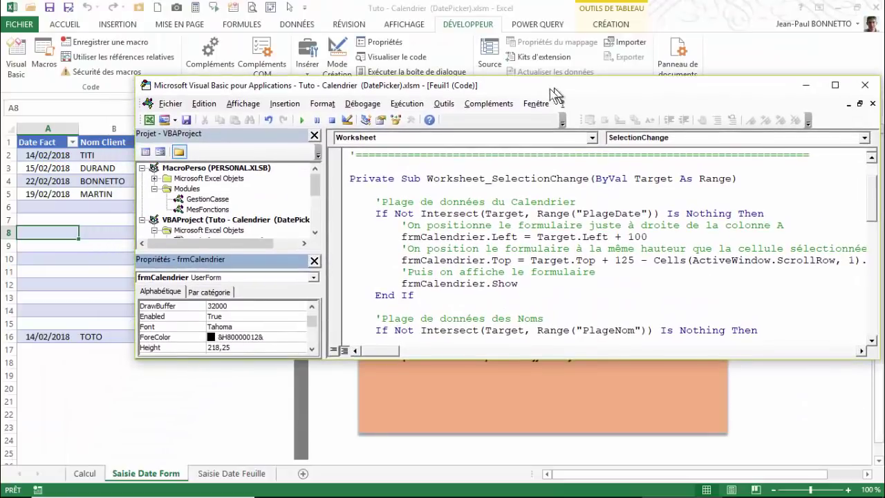
- Enlarge the editor window and review the form-positioning code, including the ScrollRow Top offset term
left_click_drag(565, 358, 563, 457)
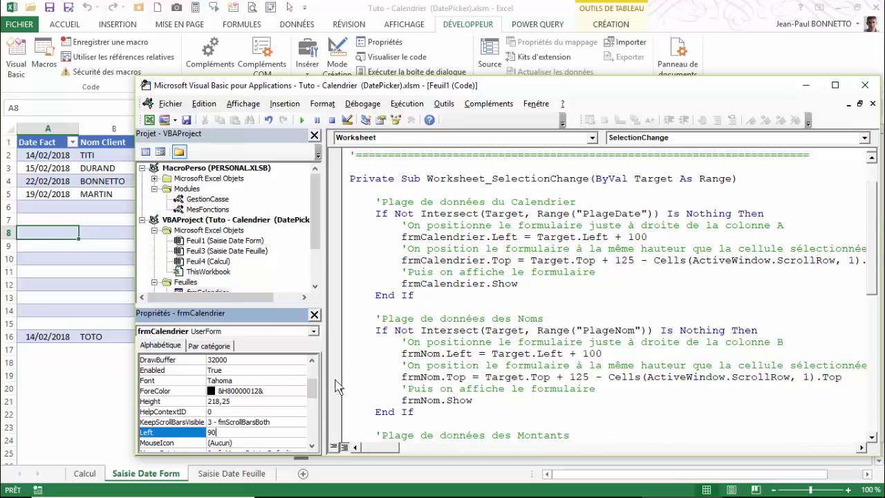
left_click_drag(313, 391, 316, 431)
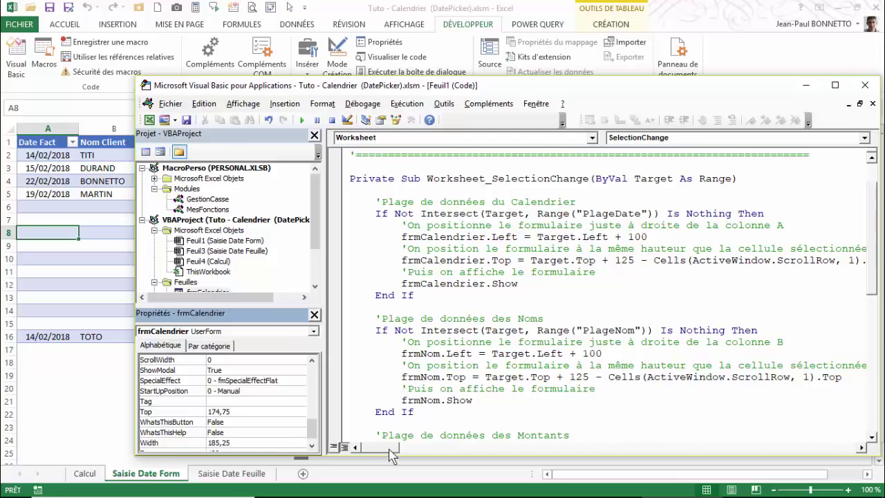
left_click_drag(391, 448, 405, 448)
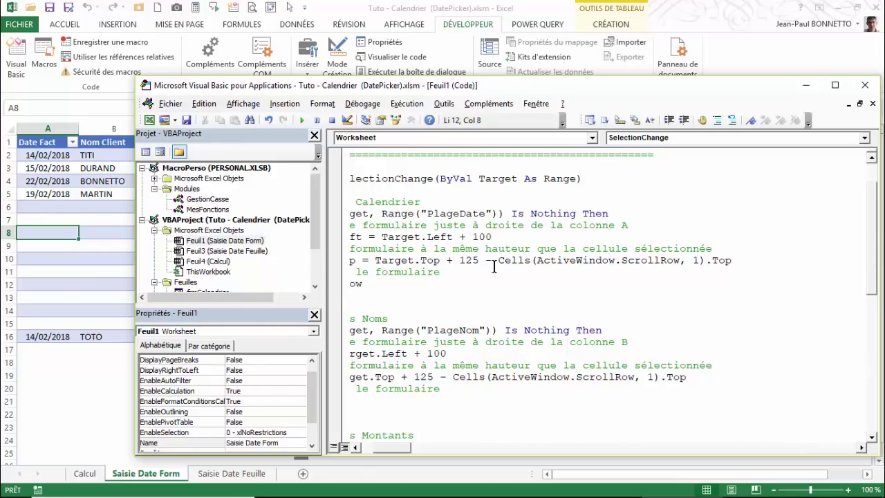
left_click_drag(497, 261, 733, 260)
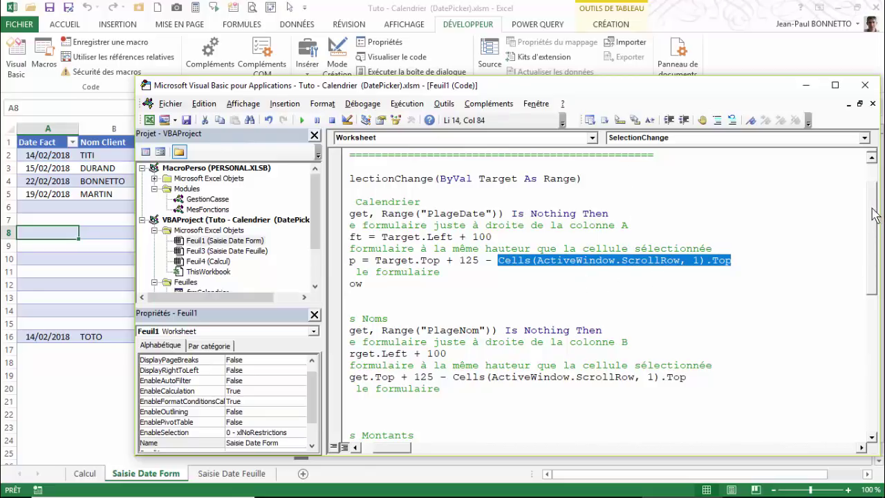
left_click(488, 282)
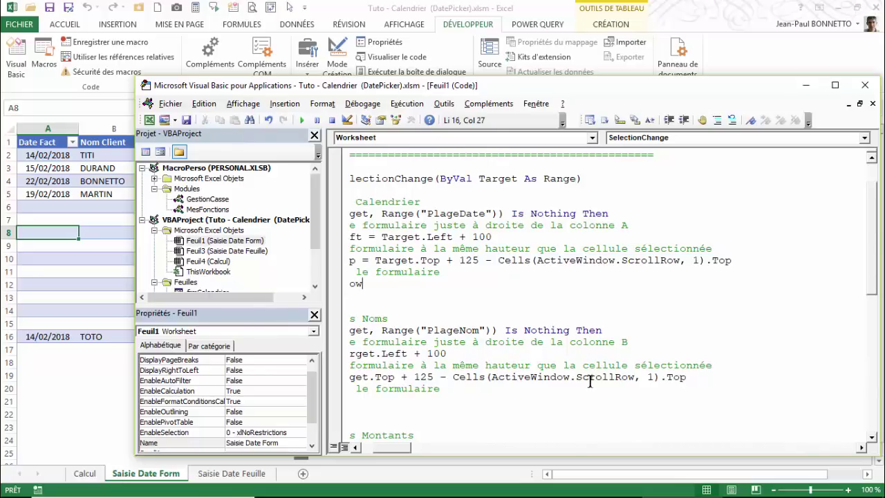
left_click_drag(392, 448, 381, 413)
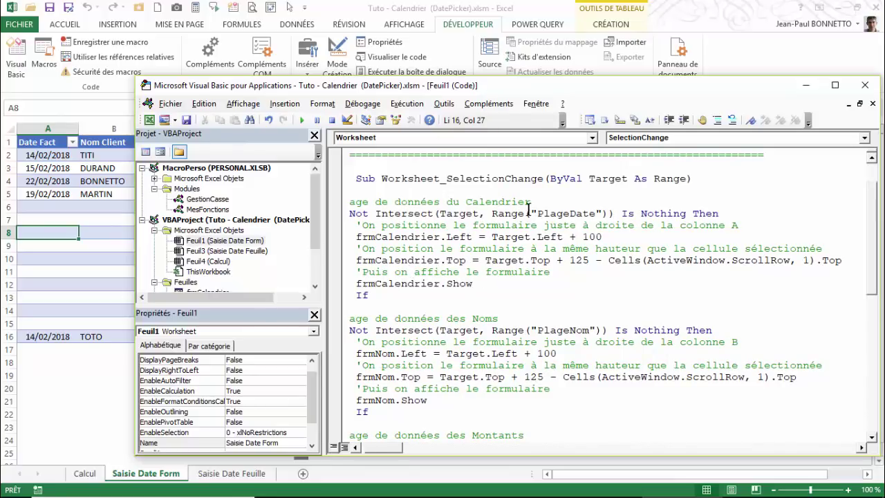
scroll(529, 208, "down", 1)
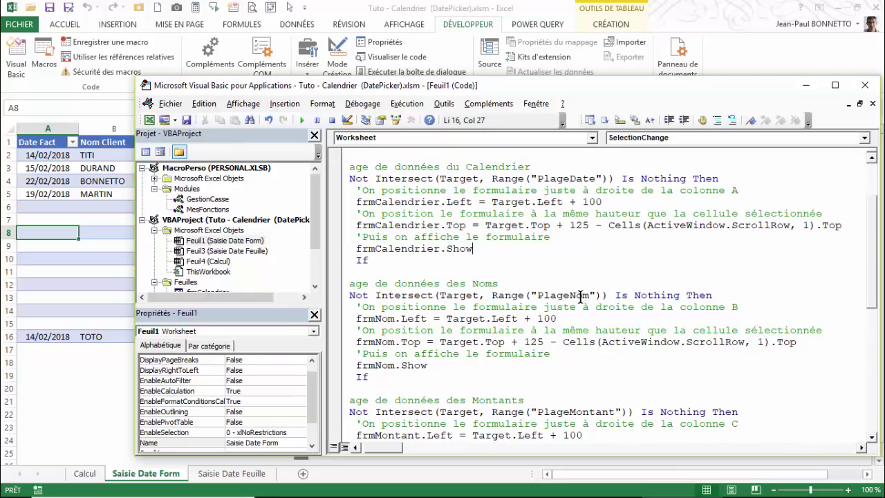
- Open the frmNom name-entry form in design view
left_click(385, 318)
left_click(319, 245)
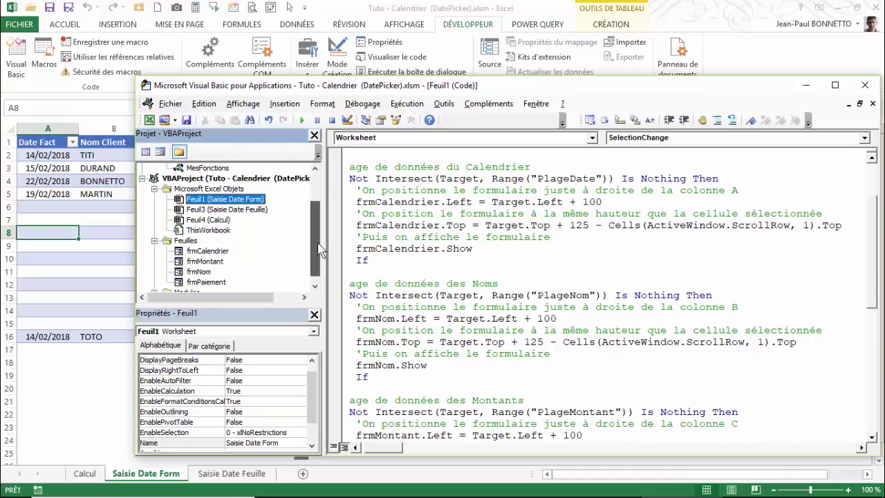
double_click(199, 261)
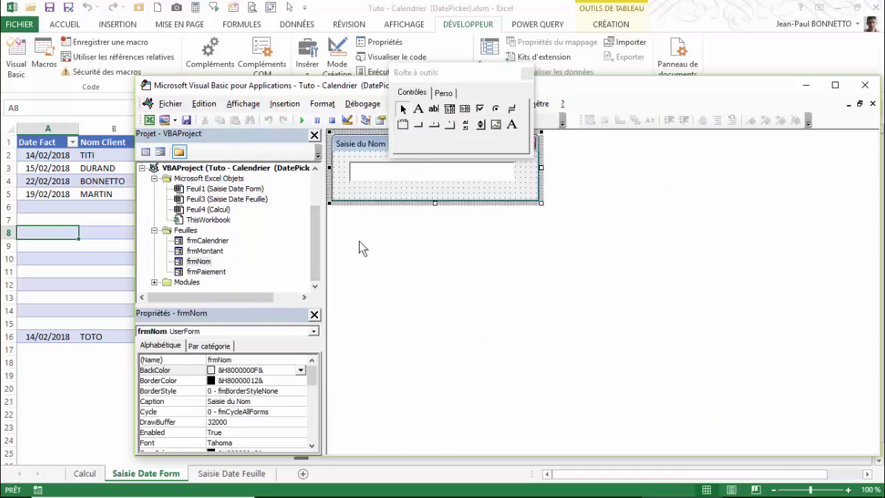
- Move the tool palette aside and inspect the txtNom and frmMontant's txtMontant text boxes
left_click_drag(488, 72, 730, 167)
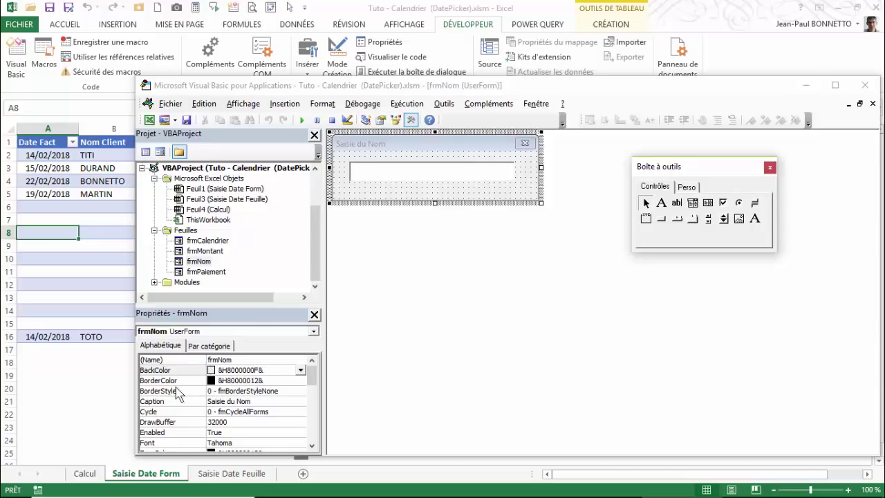
left_click(427, 174)
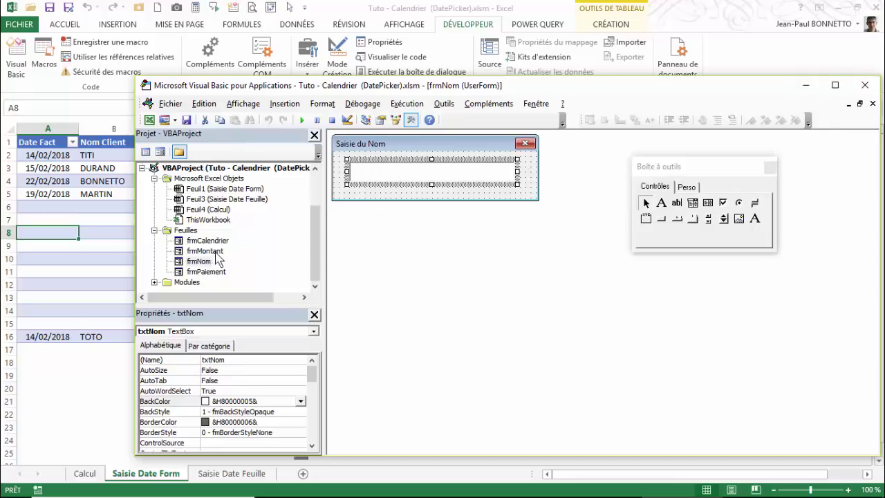
double_click(208, 251)
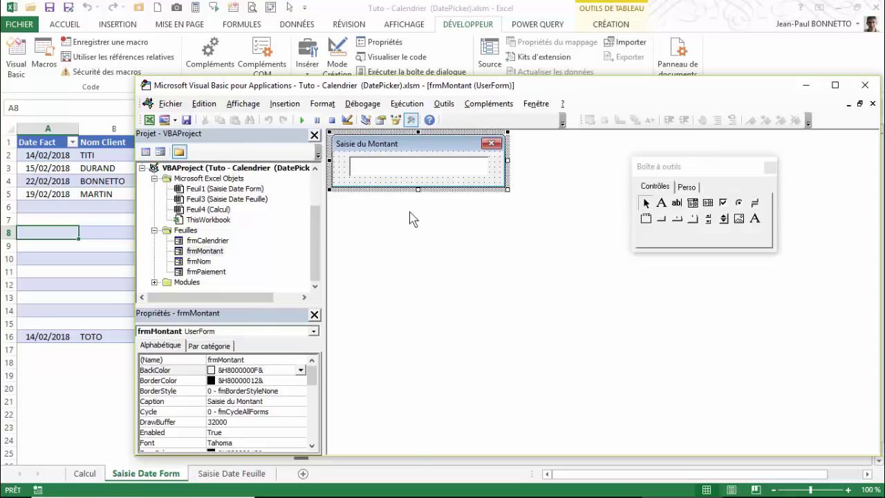
left_click(442, 173)
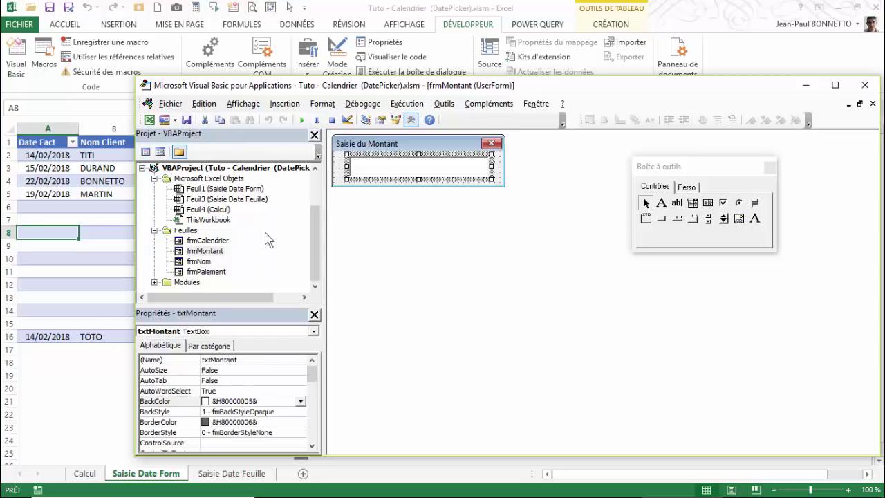
- Inspect frmPaiement's cboPaiement combo box, then reopen Feuil1's SelectionChange code
left_click(220, 273)
double_click(220, 272)
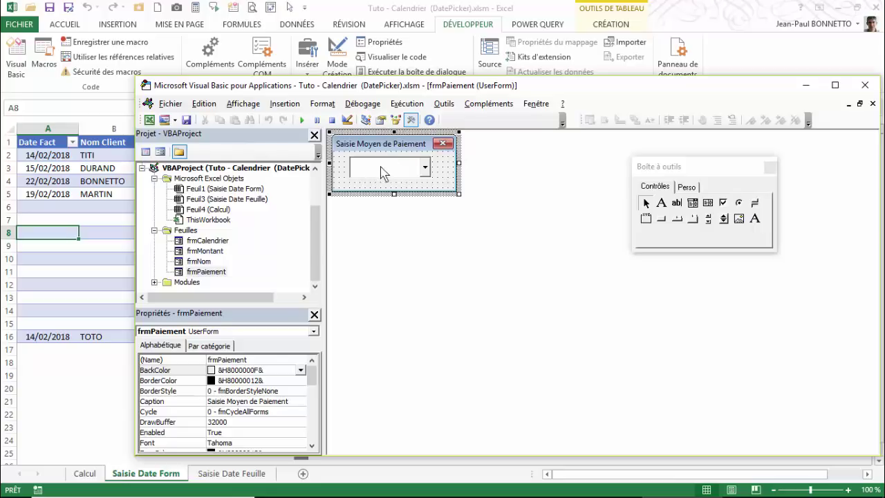
left_click(399, 169)
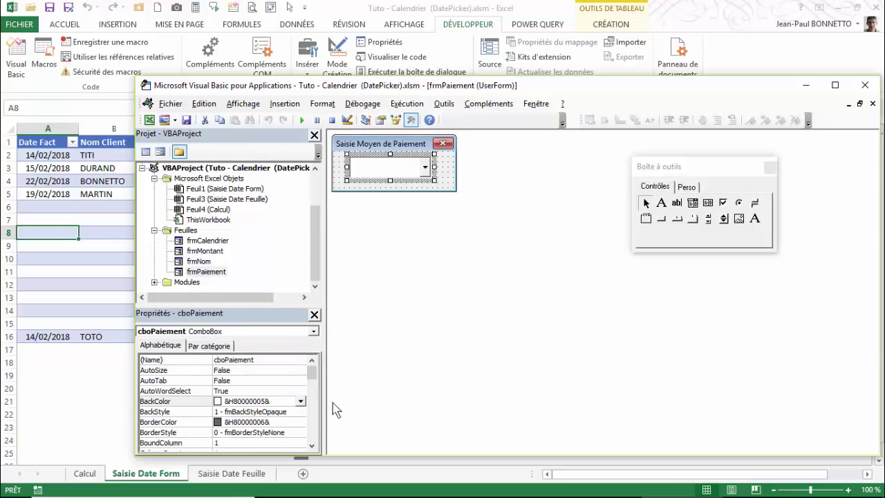
left_click(313, 376)
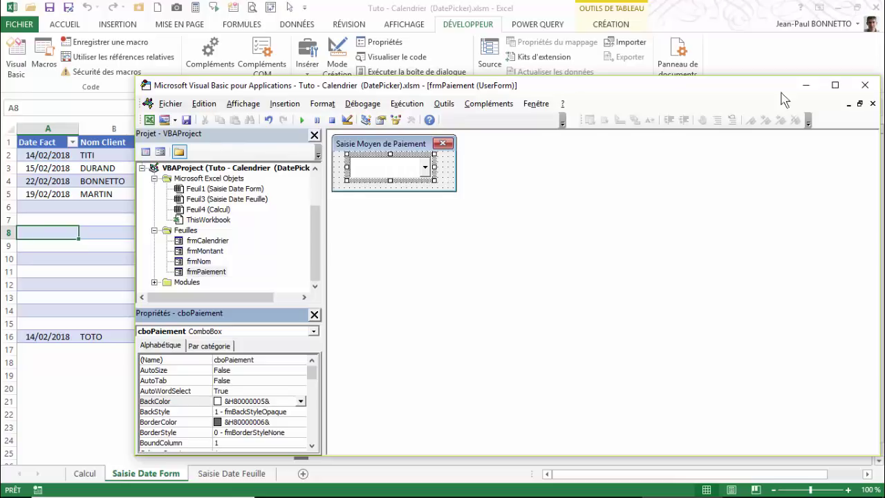
double_click(233, 189)
- Walk through the column A and B positioning comments and the PlageNom test in SelectionChange
scroll(497, 314, "down", 1)
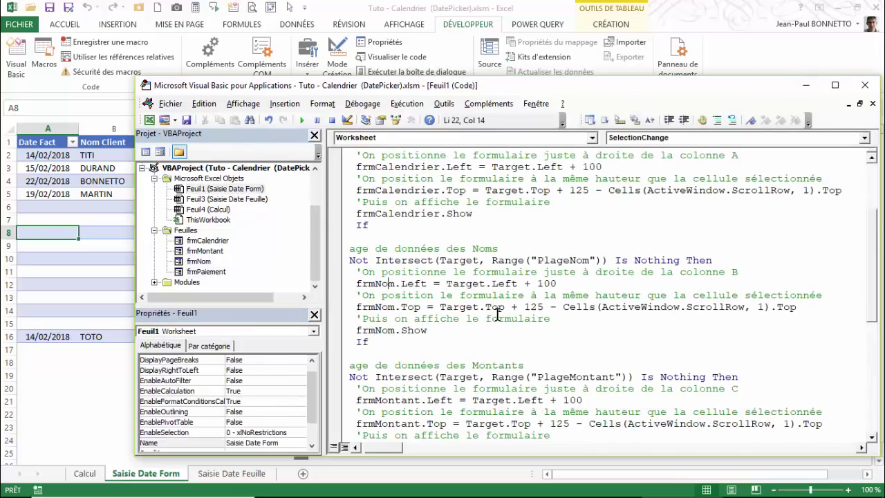
scroll(475, 274, "down", 1)
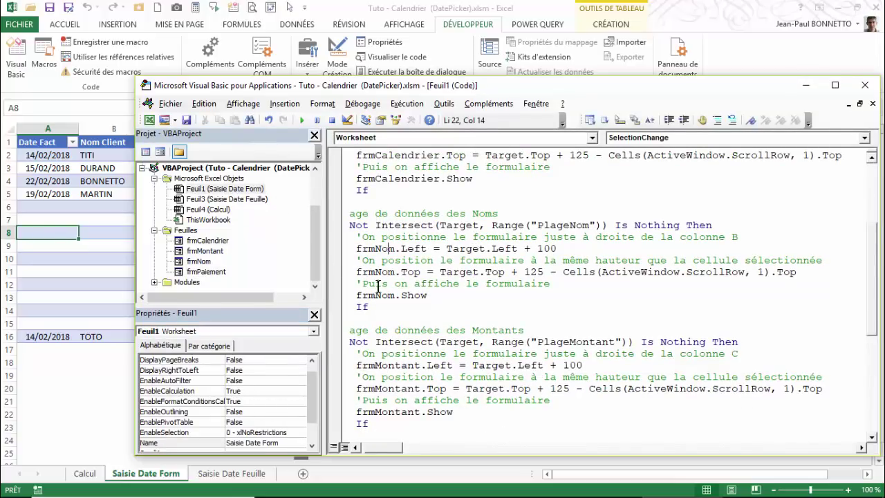
scroll(519, 236, "up", 2)
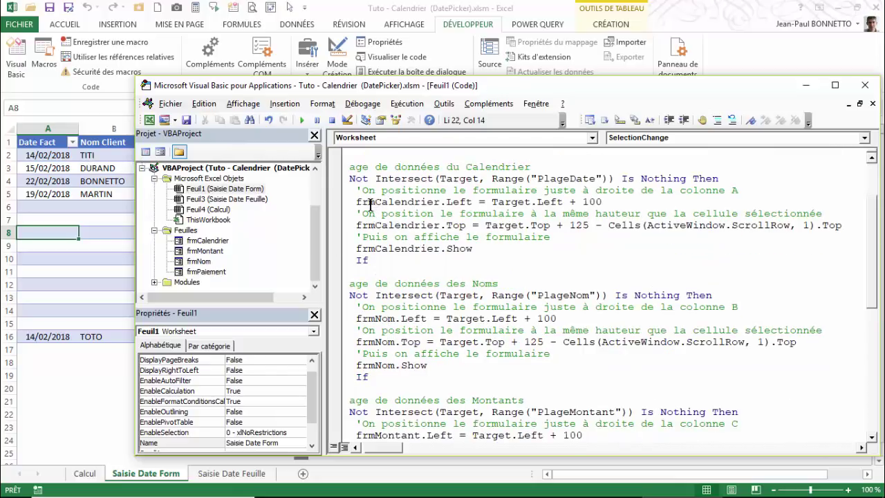
left_click(752, 195)
left_click(463, 296)
left_click(731, 307)
double_click(398, 341)
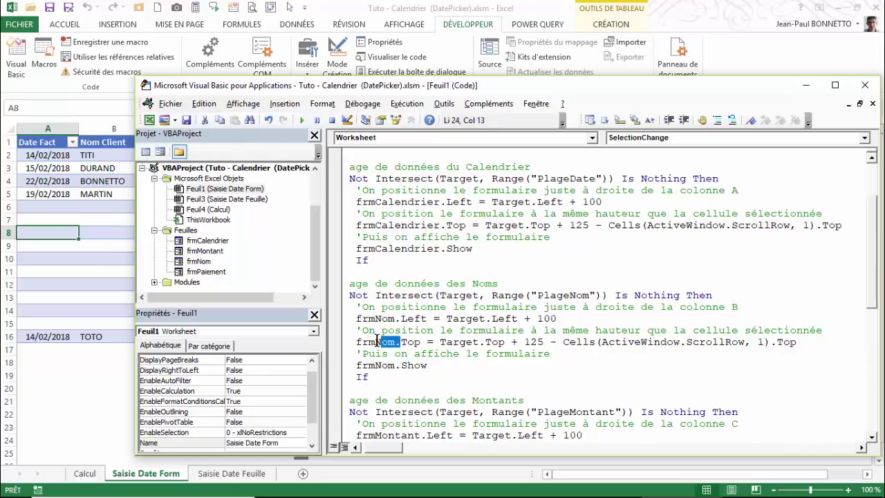
- Review the frmMontant positioning lines further down, then close the VBA editor
scroll(592, 352, "down", 1)
left_click(752, 398)
scroll(583, 407, "down", 2)
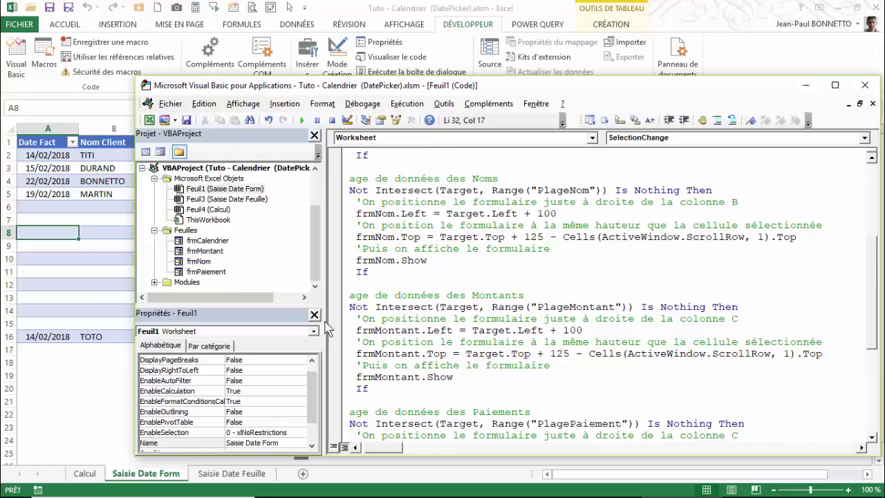
scroll(348, 330, "down", 3)
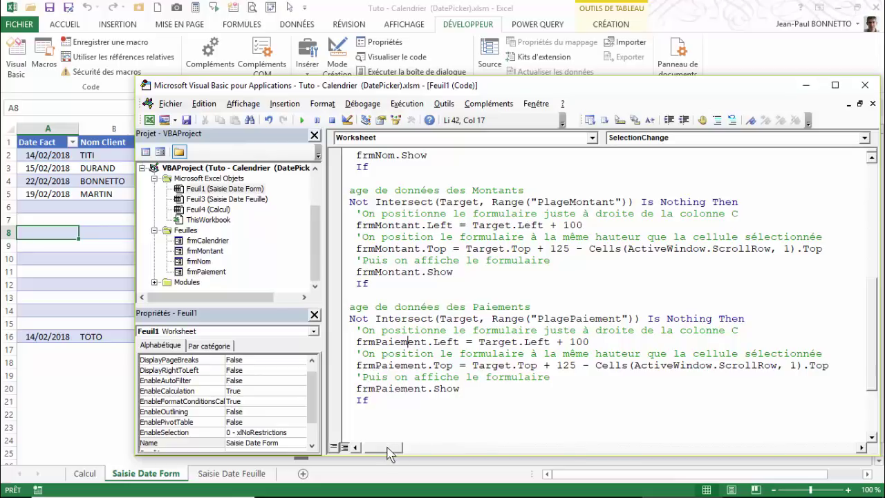
left_click_drag(390, 449, 354, 449)
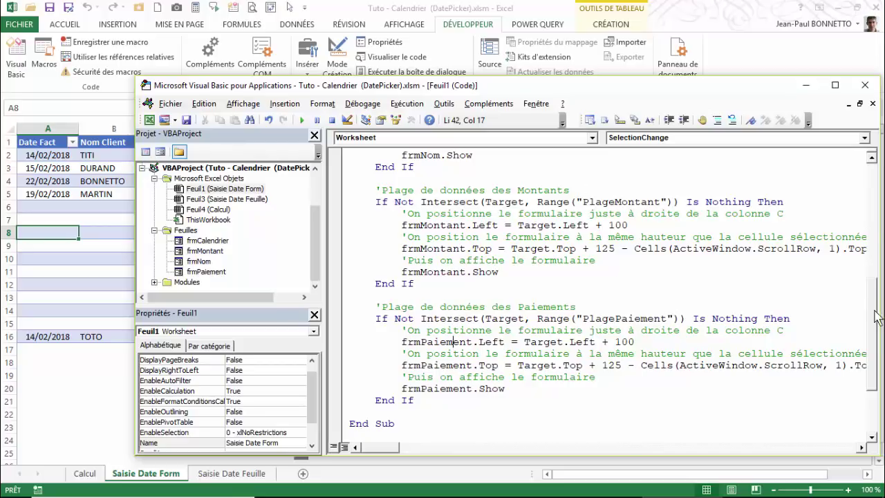
scroll(805, 240, "up", 5)
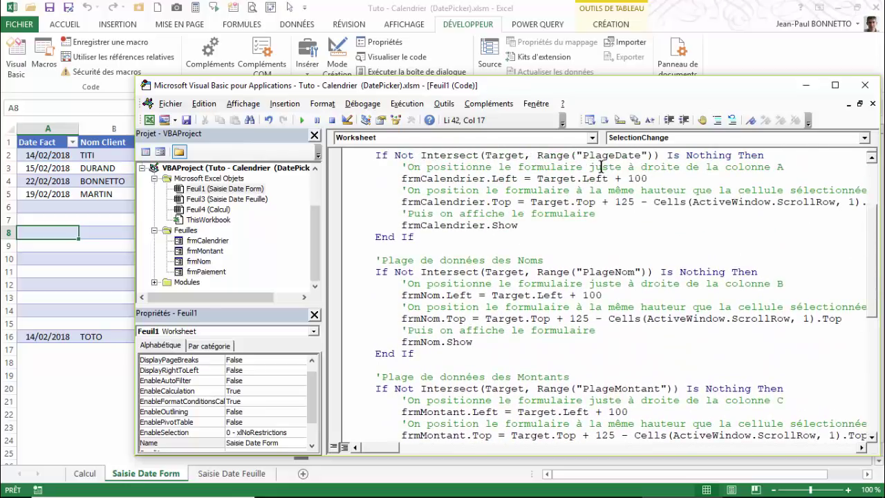
left_click(865, 84)
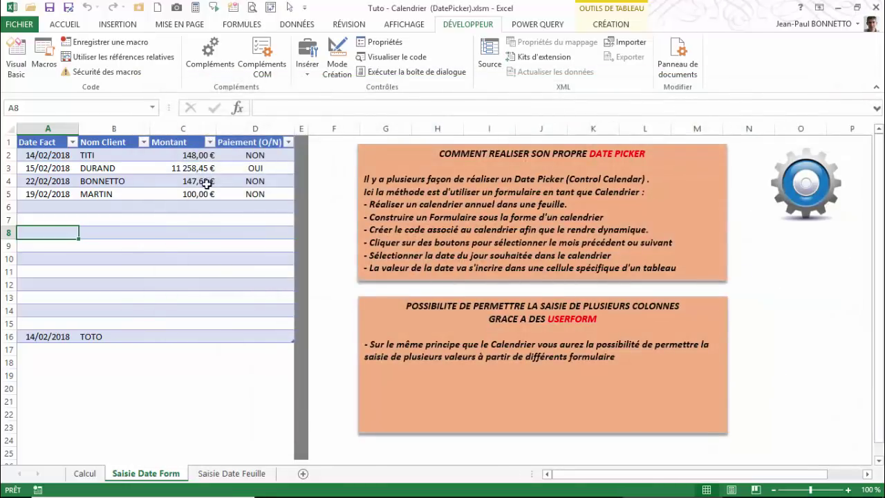
left_click(468, 298)
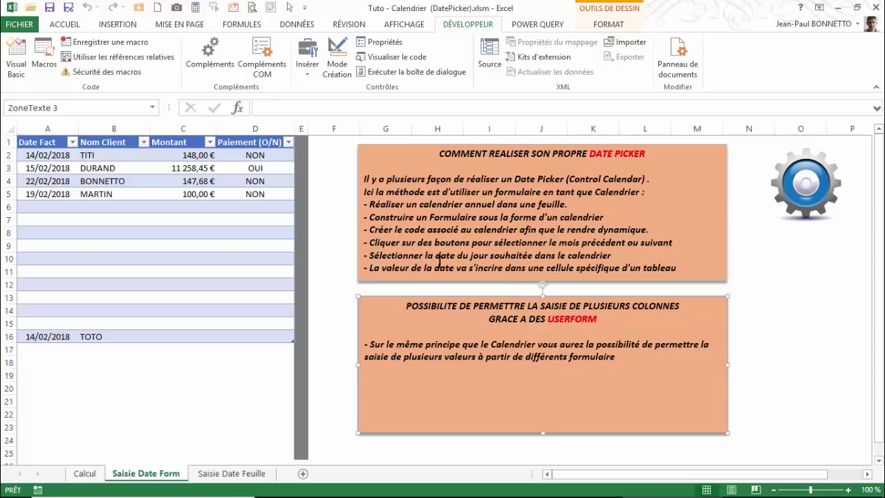
left_click(83, 473)
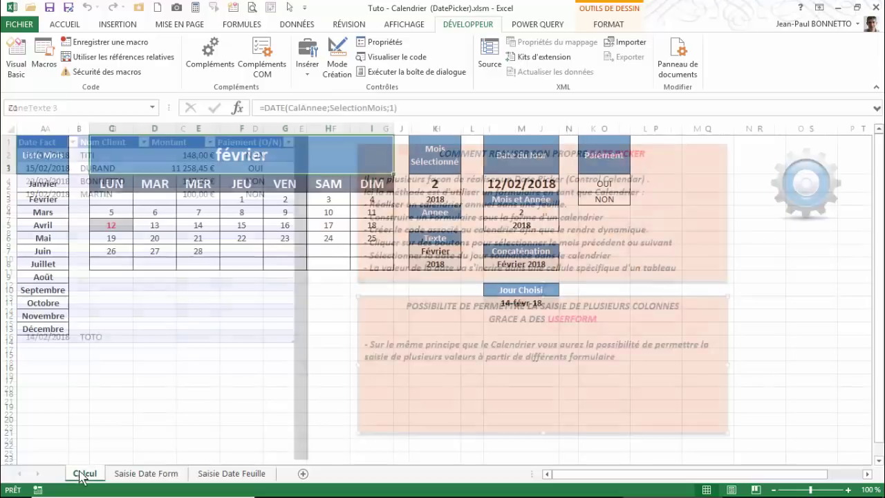
left_click(196, 380)
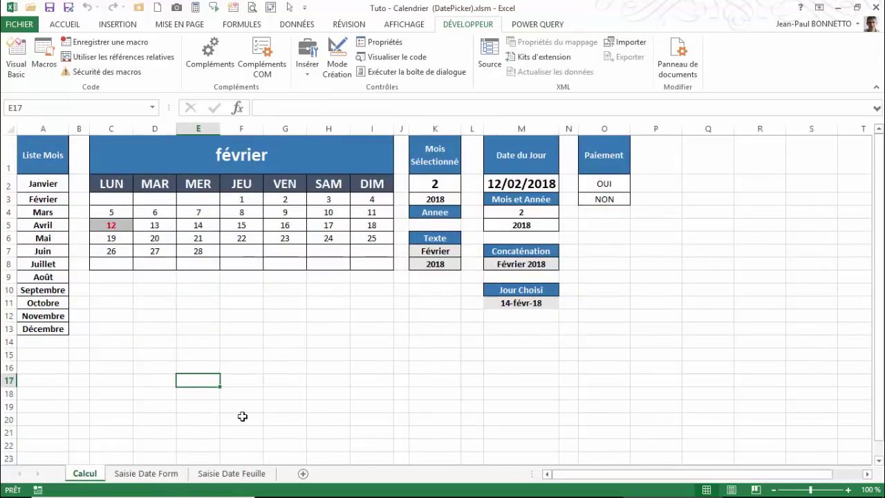
left_click(156, 474)
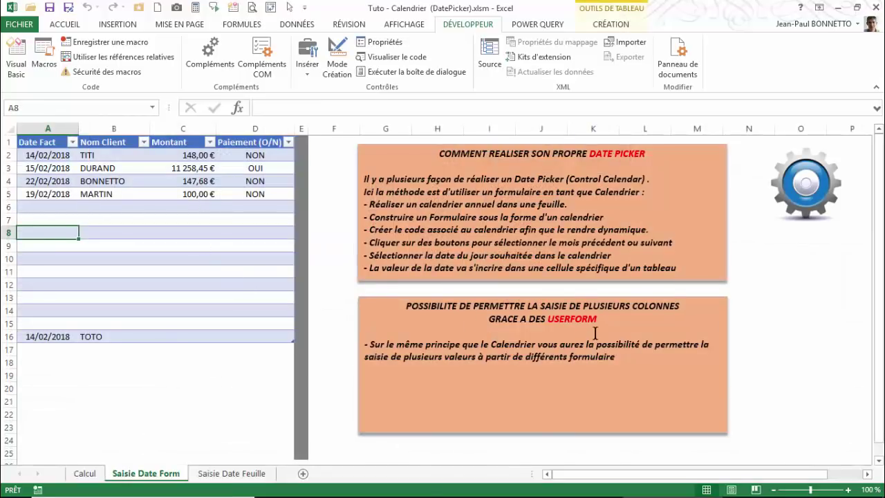
left_click(108, 157)
left_click(341, 130)
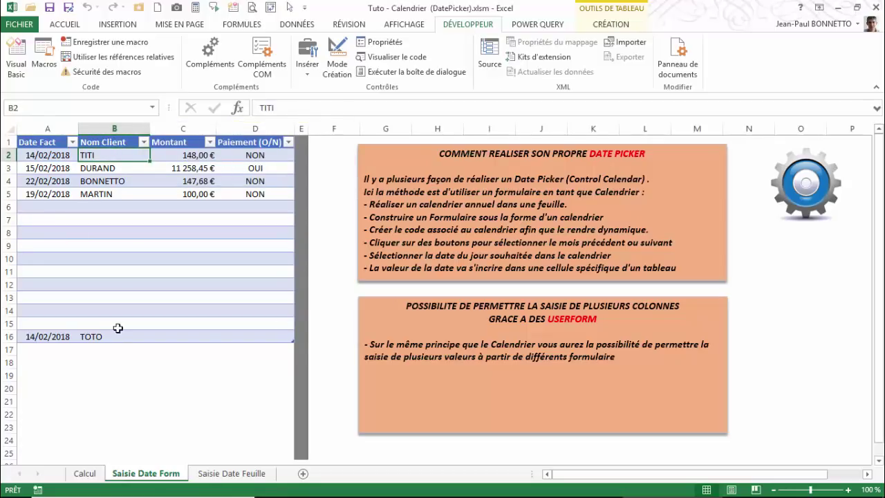
left_click(610, 25)
- Apply the orange Moyen table style from Mettre sous forme de tableau to the invoice table
left_click(75, 24)
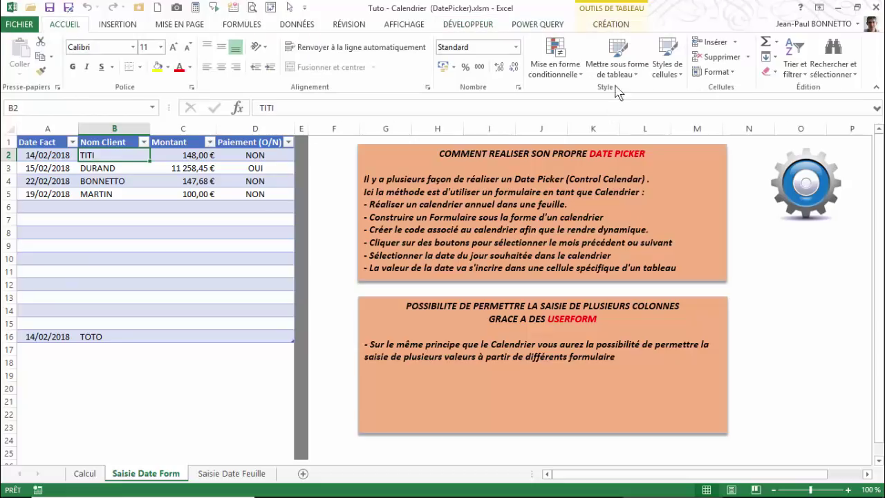
left_click(619, 69)
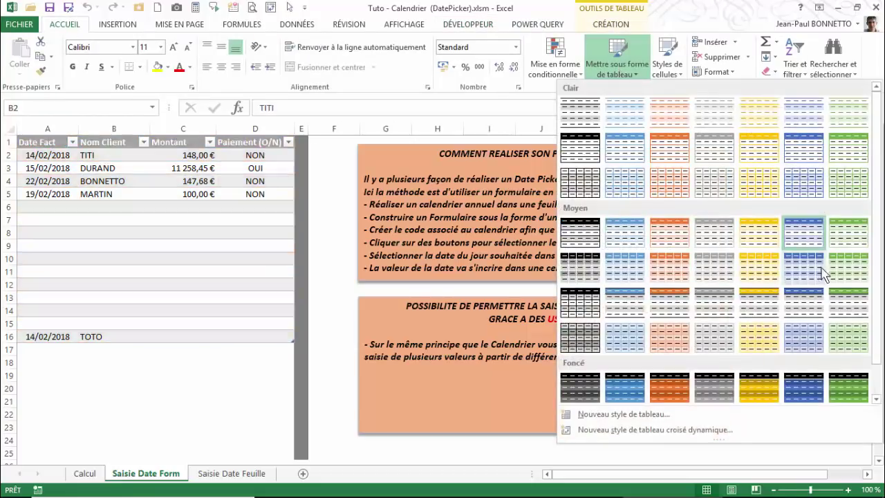
left_click(667, 235)
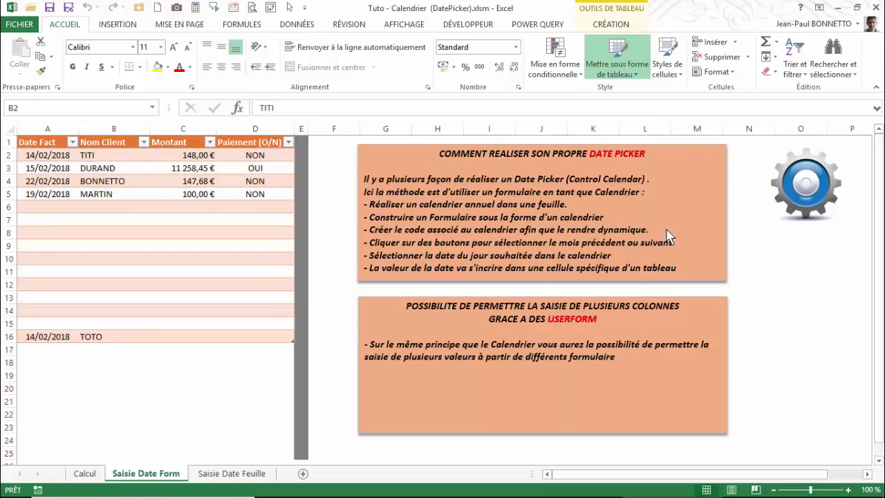
left_click(607, 26)
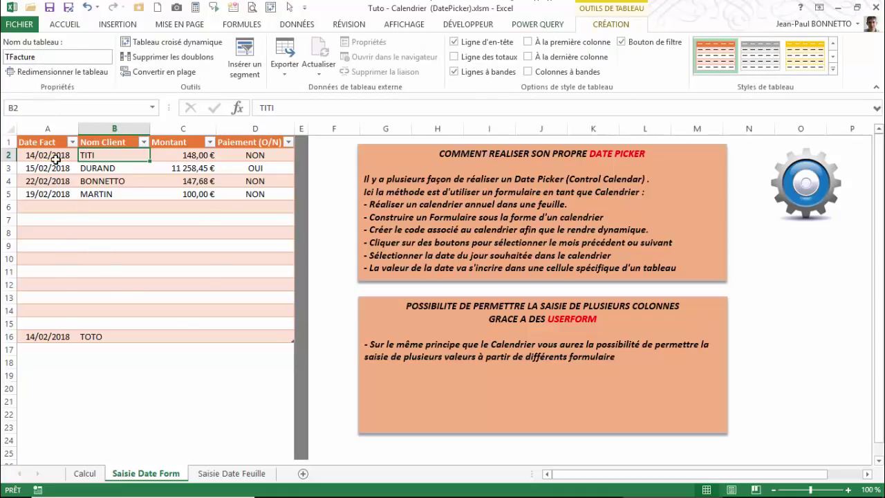
- Select the Date Fact cells A2:A13 to test the Calendrier picker, then close it
left_click_drag(55, 158, 31, 297)
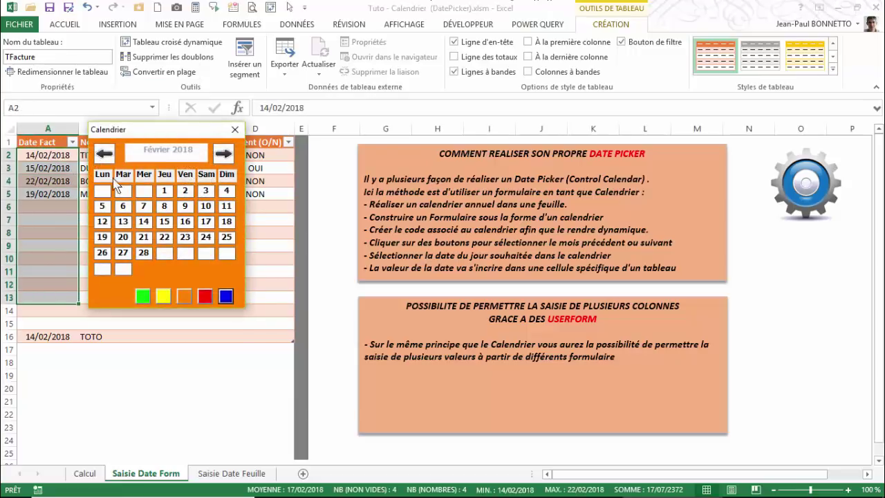
left_click(235, 129)
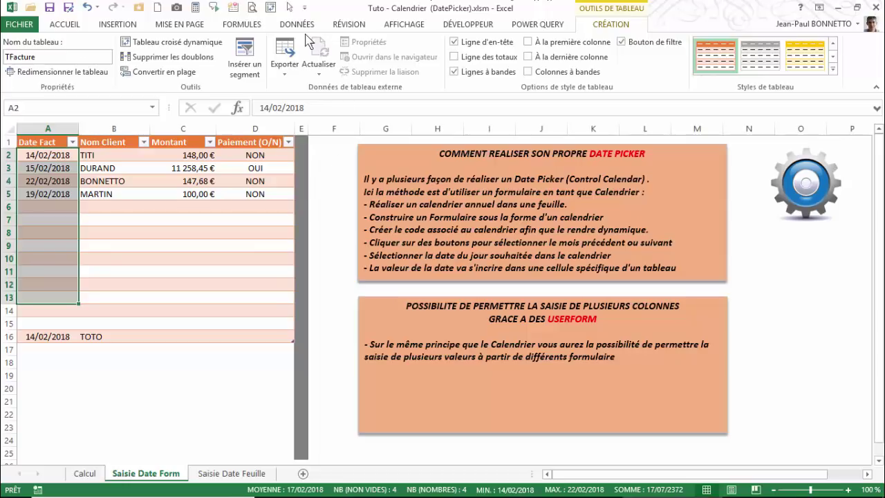
left_click(243, 25)
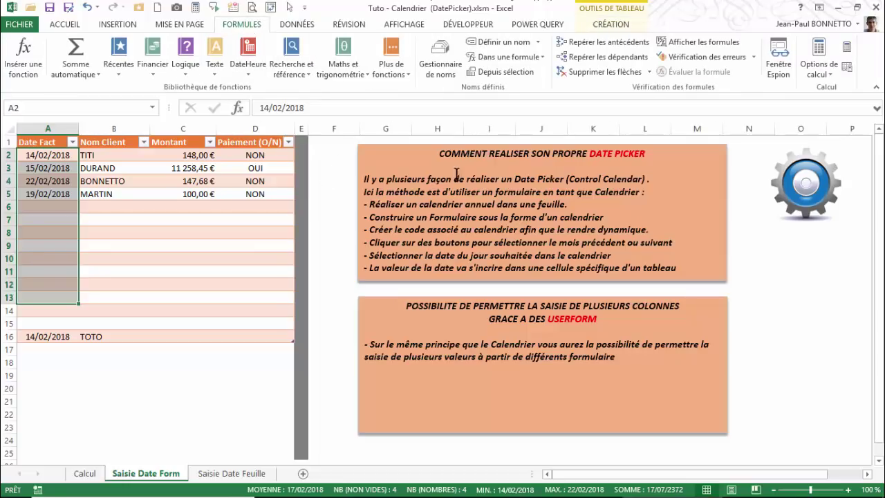
left_click(440, 59)
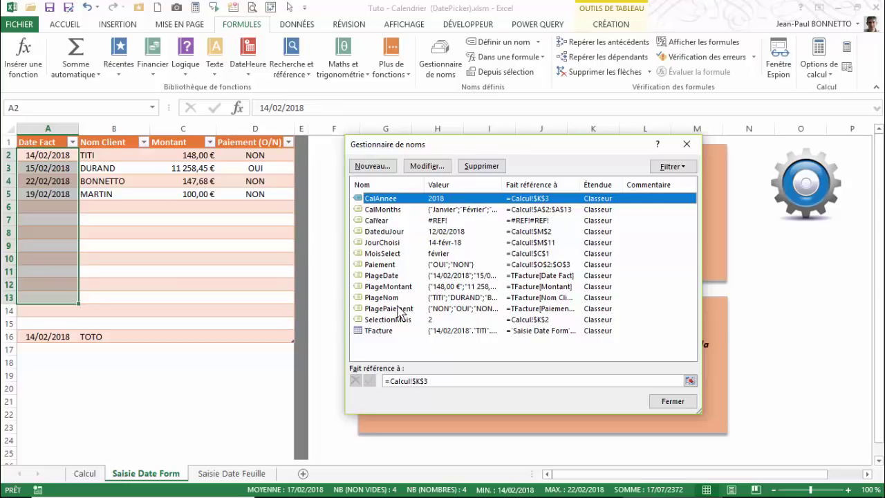
mouse_move(580, 492)
left_click(686, 144)
left_click(466, 25)
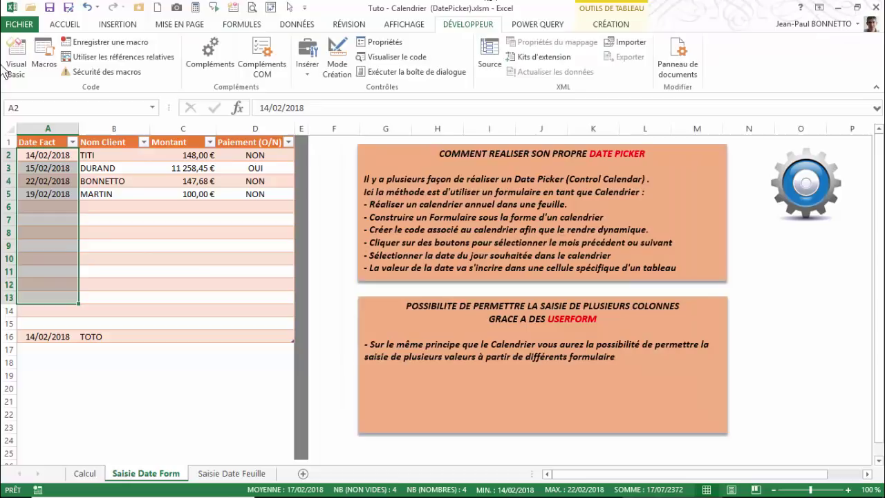
- Open the Saisie Date Form sheet's code and highlight the PlageDate and PlageNom range names
left_click(7, 69)
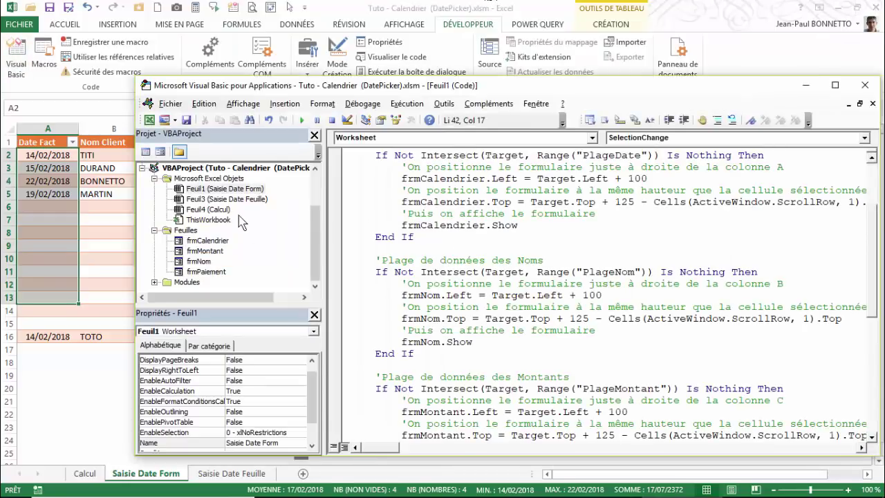
left_click(225, 189)
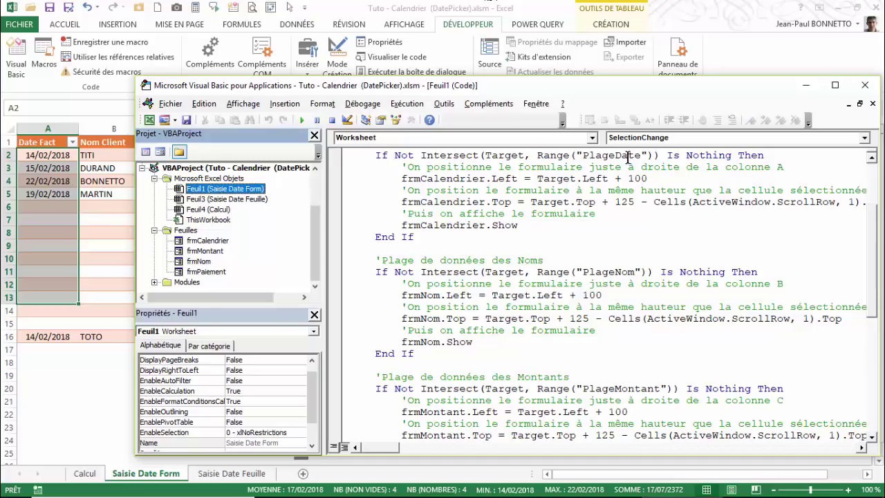
left_click(876, 241)
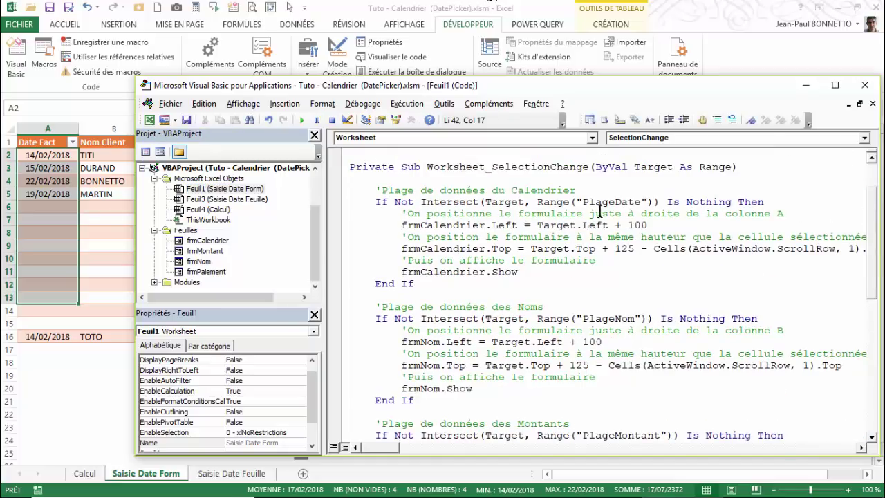
left_click_drag(583, 201, 640, 202)
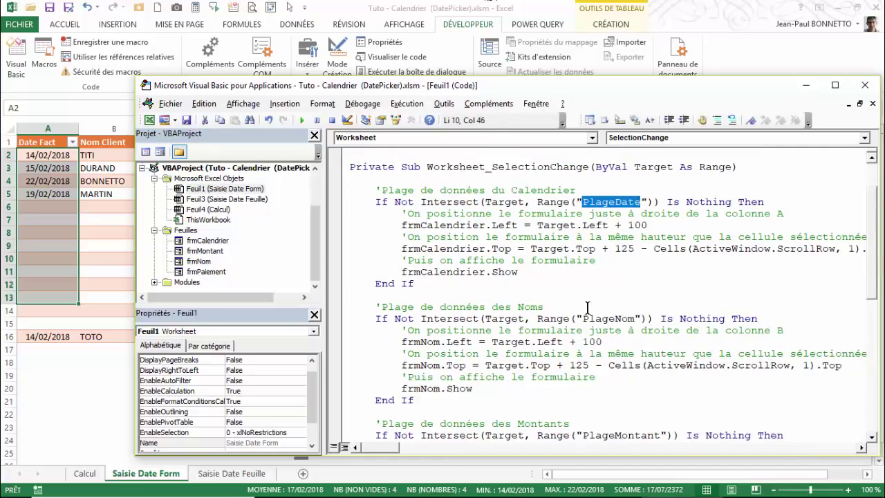
left_click_drag(586, 319, 640, 319)
- Highlight the next range name, scroll through the remaining tests, and minimize the VBA editor
left_click_drag(579, 436, 667, 435)
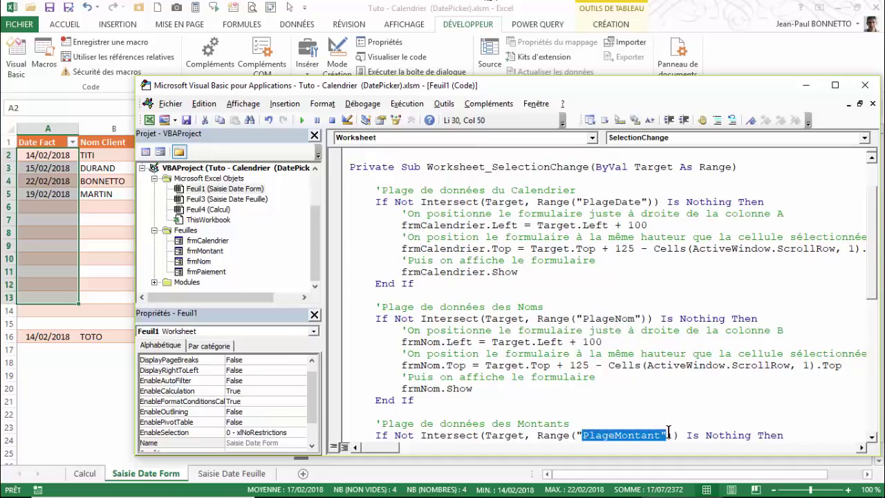
scroll(667, 435, "down", 1)
scroll(660, 380, "down", 1)
scroll(660, 380, "down", 3)
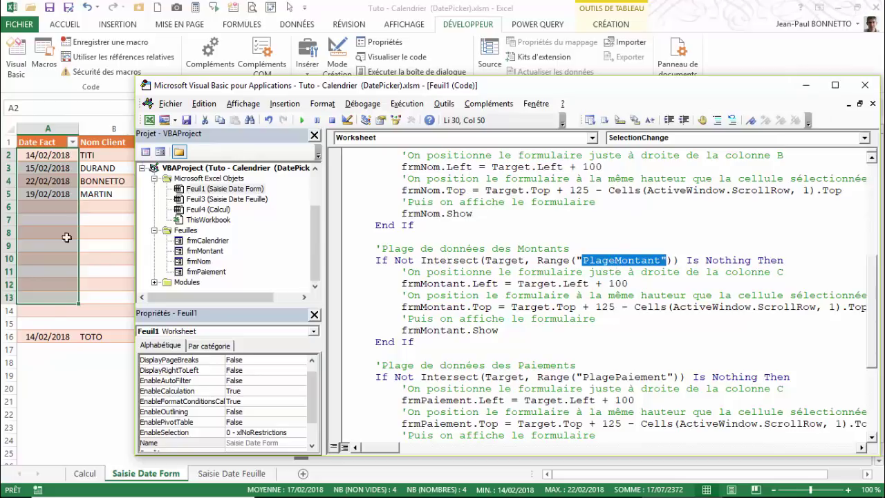
left_click(805, 85)
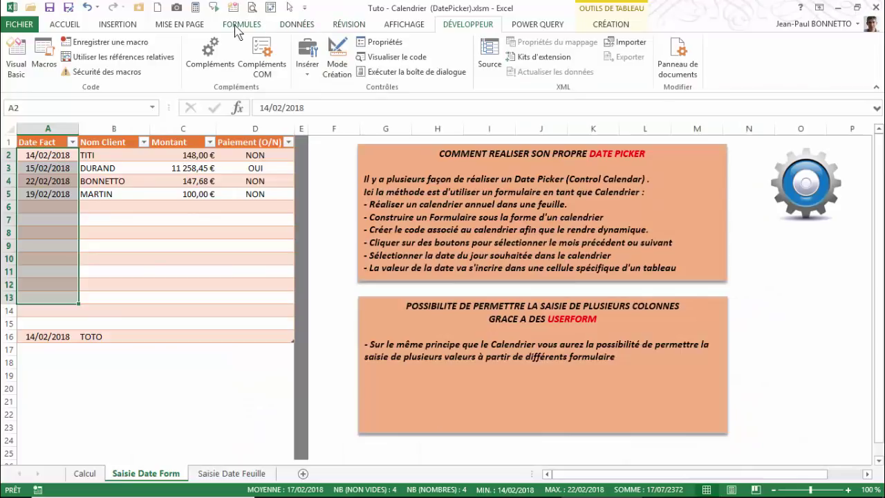
- In Gestionnaire de noms, show PlageDate refers to =TFacture[Date Fact], then close the list
left_click(237, 28)
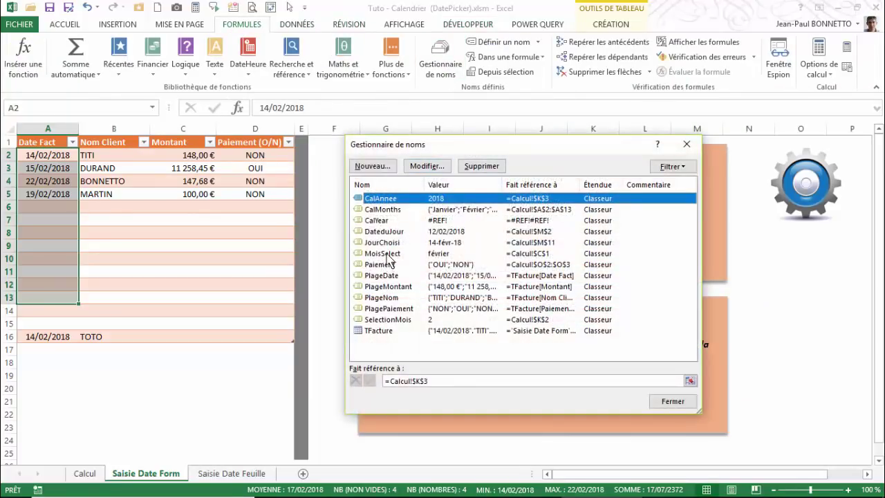
left_click(391, 276)
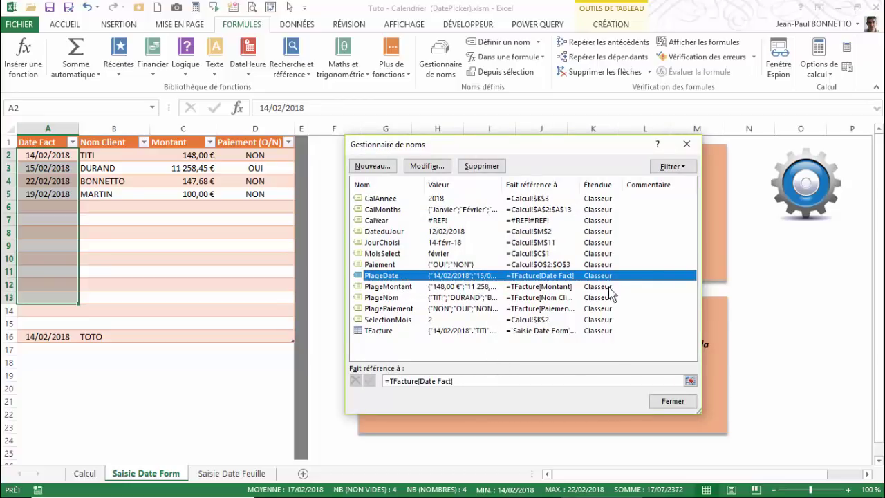
left_click(689, 381)
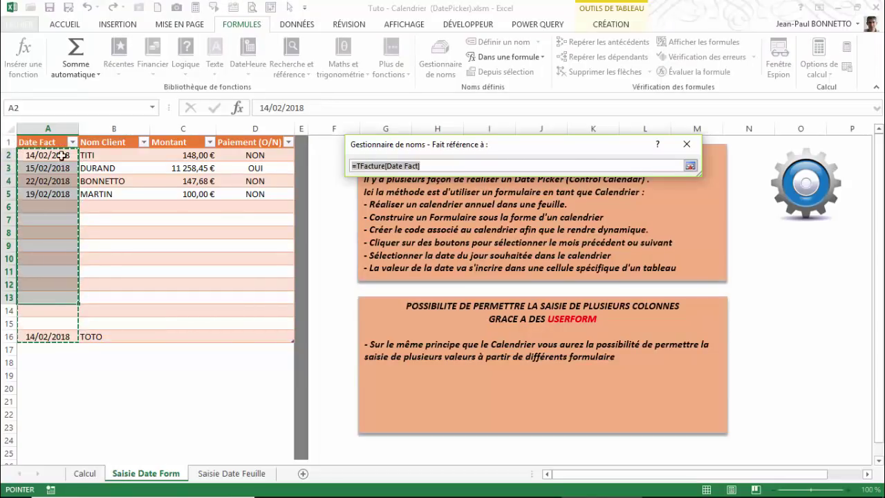
left_click(689, 166)
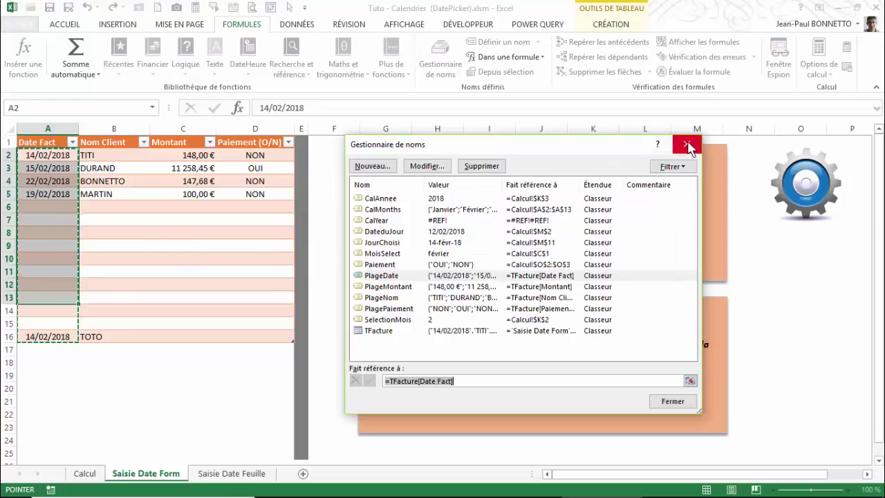
left_click(686, 144)
left_click(16, 218)
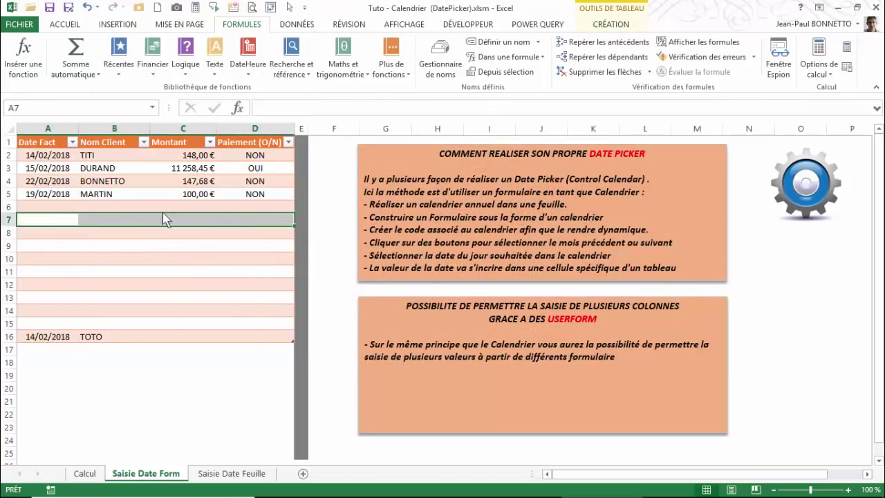
- Delete the empty table rows 6 to 15 with Supprimer > Lignes de tableau
left_click(240, 196)
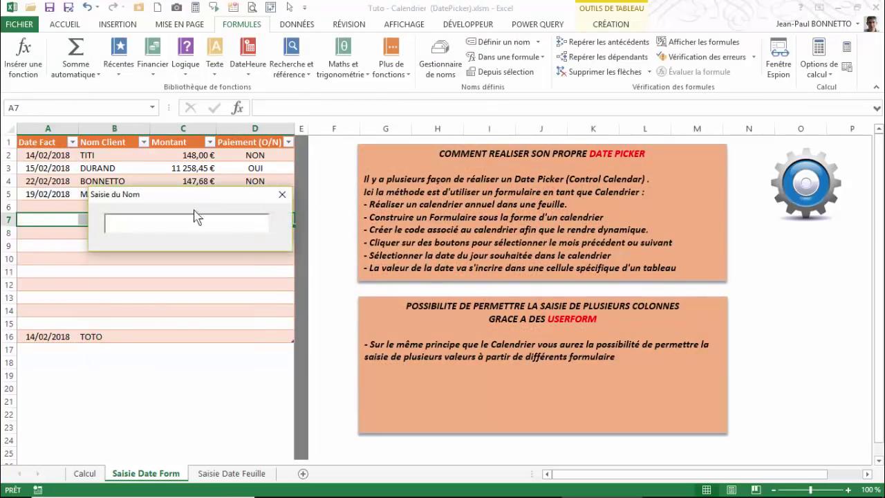
left_click(283, 194)
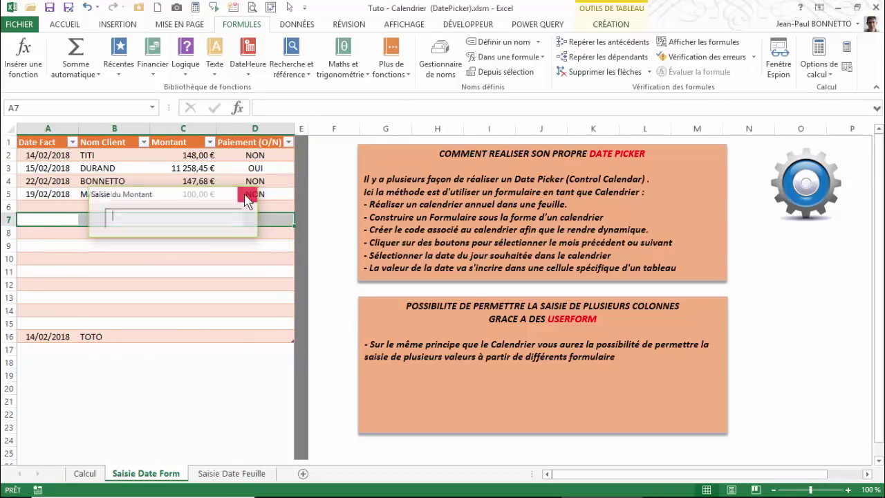
left_click(248, 194)
left_click(199, 196)
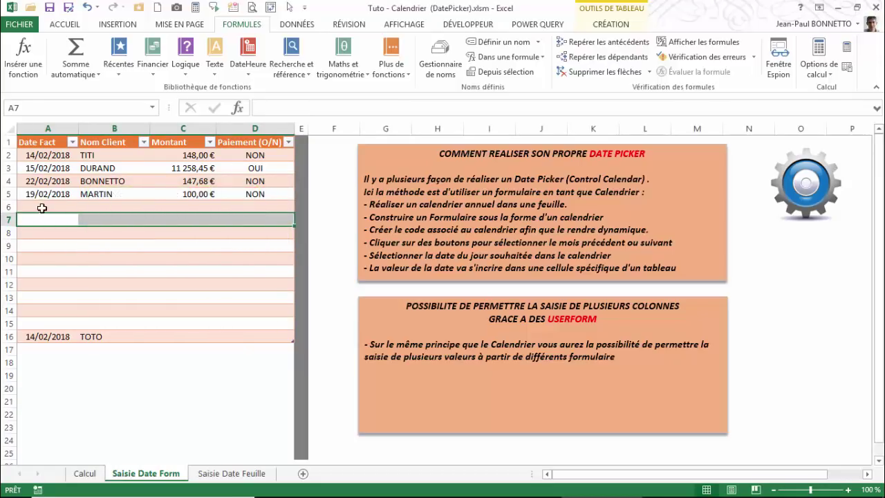
left_click_drag(42, 207, 253, 318)
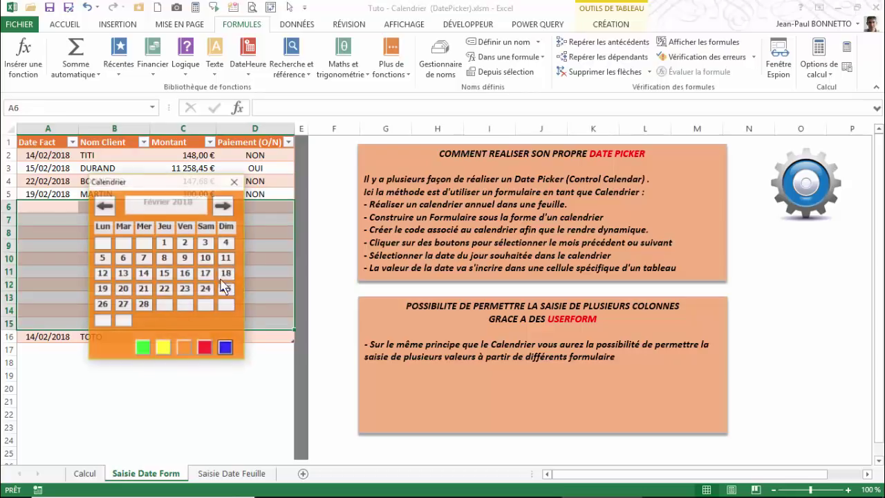
left_click(233, 182)
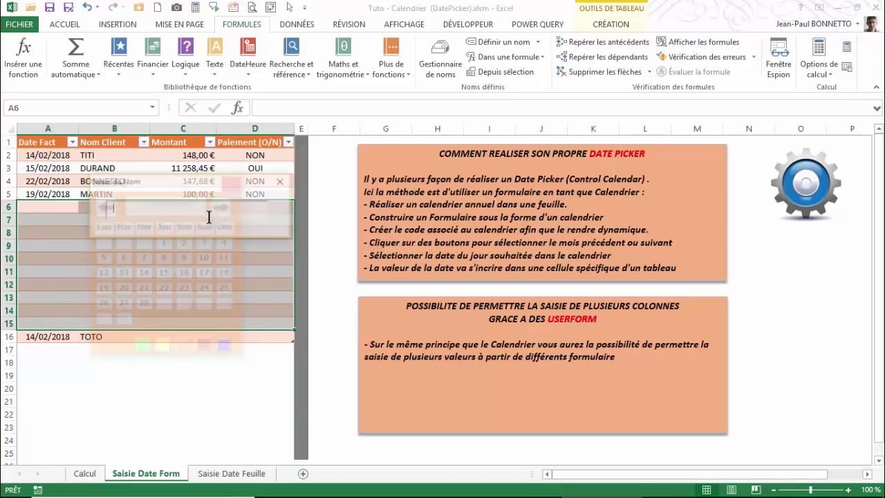
left_click(282, 181)
left_click(252, 181)
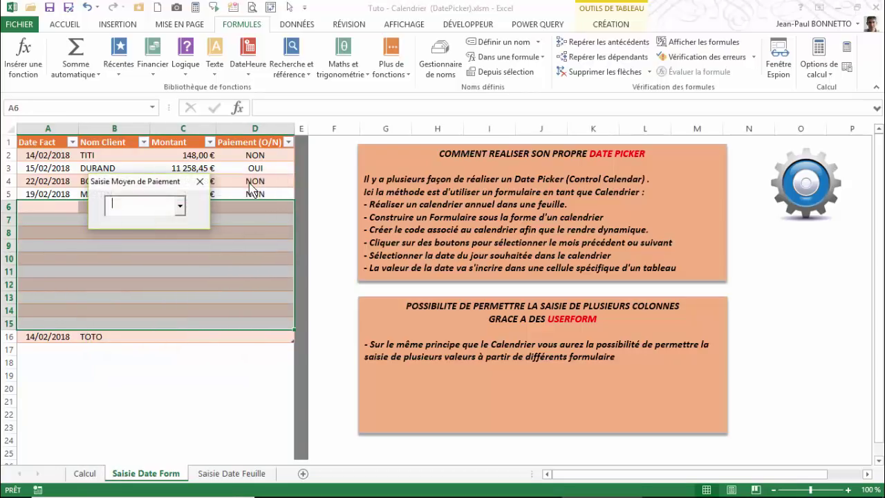
left_click(207, 183)
right_click(166, 228)
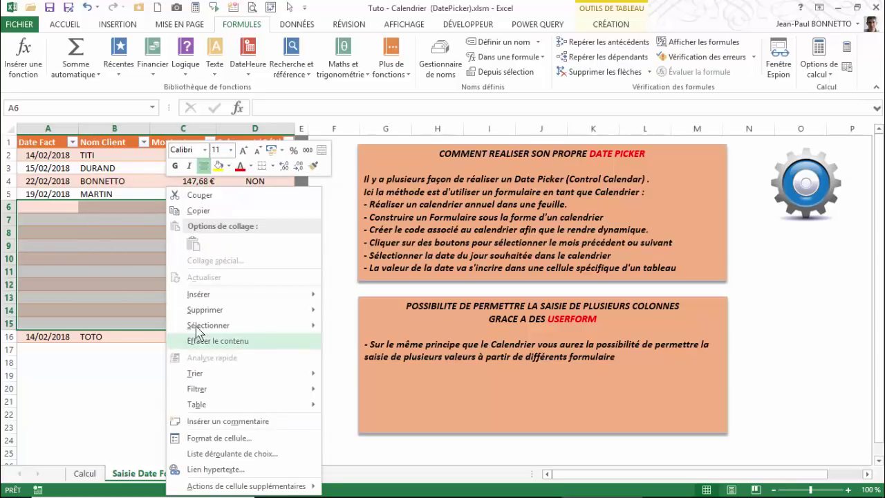
mouse_move(208, 310)
left_click(346, 328)
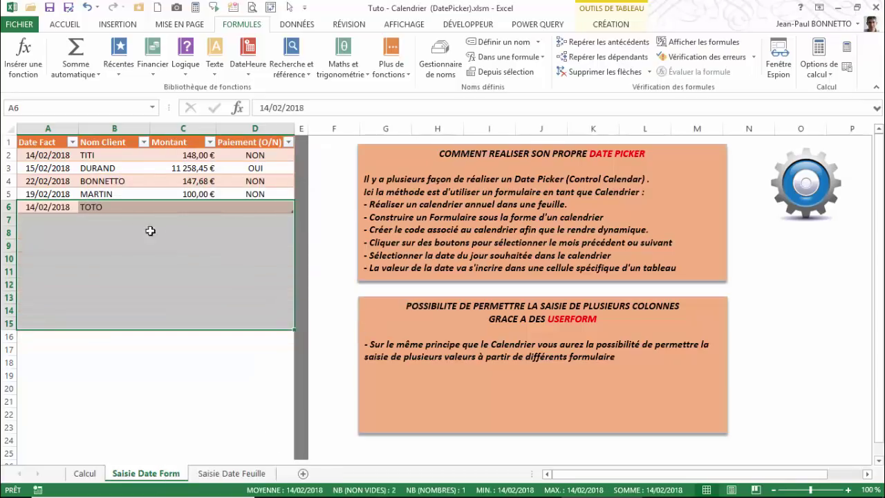
- Test cells in and below the shortened table, then open the Name Manager
left_click(107, 183)
left_click(340, 152)
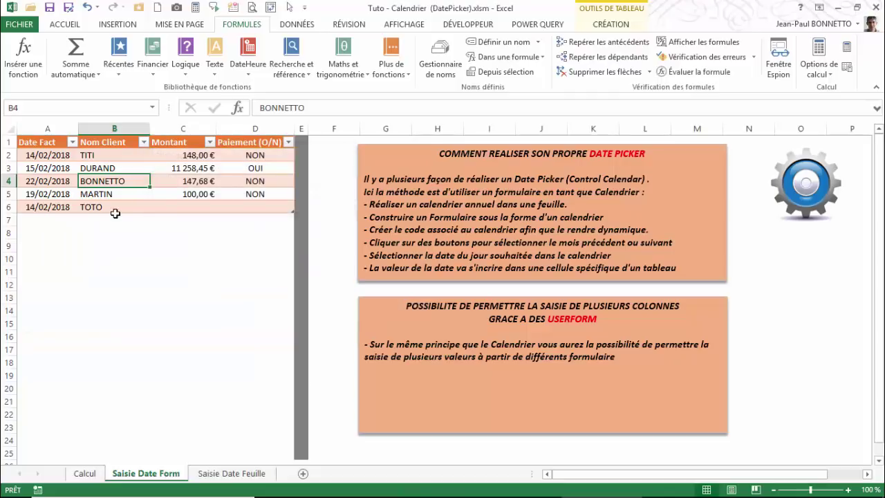
left_click(100, 233)
left_click(35, 222)
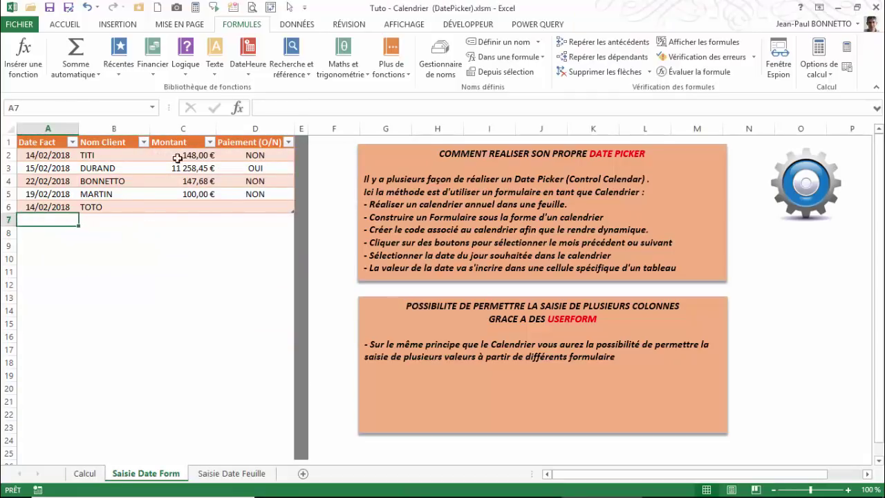
left_click(34, 260)
left_click(36, 315)
left_click(35, 260)
left_click(40, 232)
left_click(440, 61)
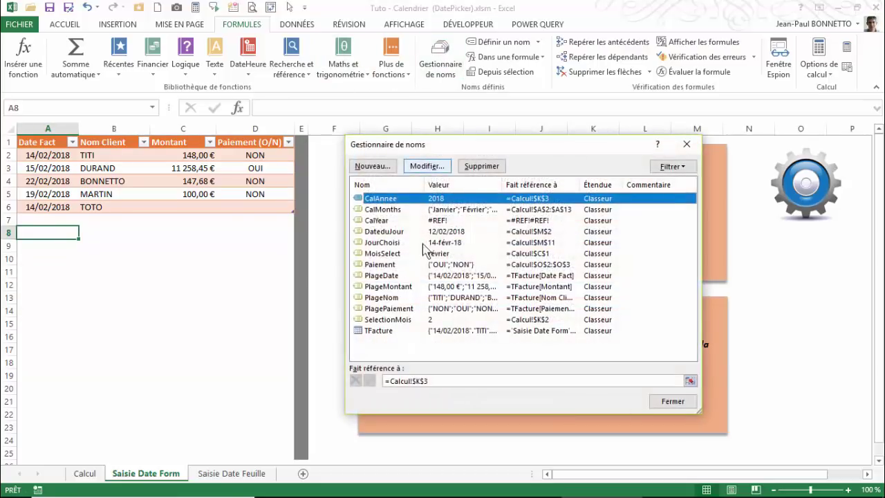
- Confirm PlageDate now covers only Date Fact rows 2–6, then close Name Manager
left_click(389, 277)
left_click(689, 380)
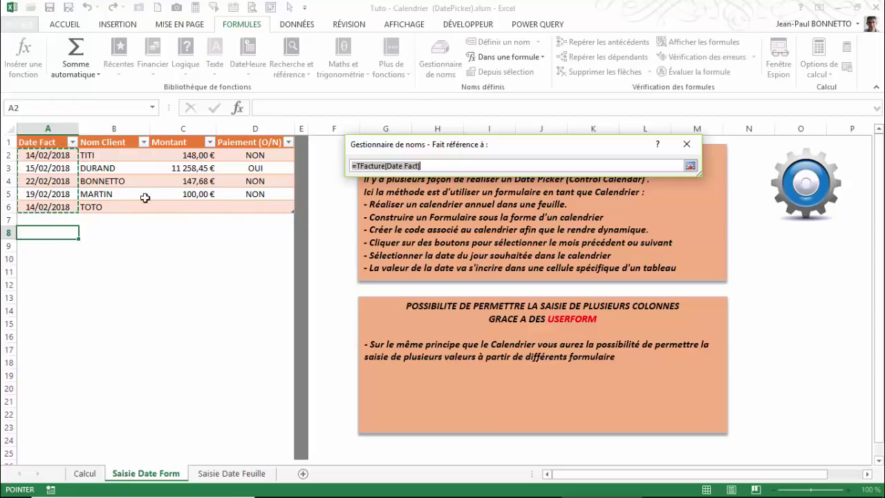
left_click(686, 145)
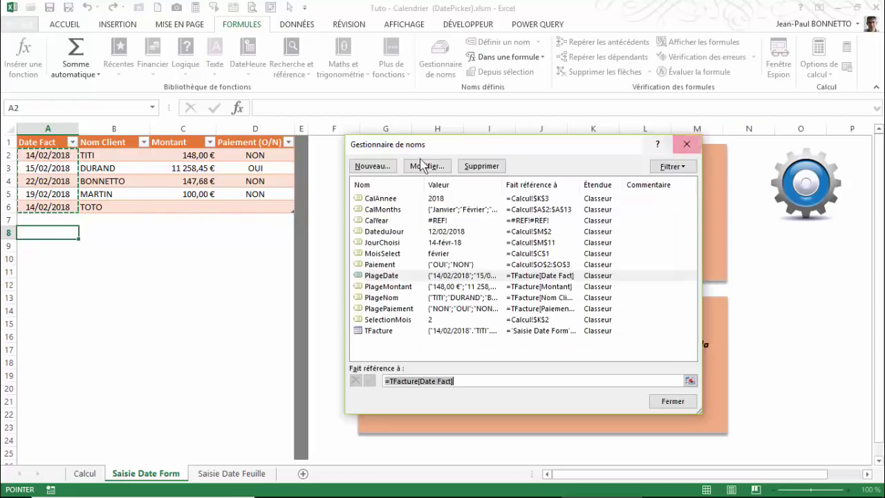
left_click(688, 143)
- Add a new empty row 7 to the table by pressing Tab from D6
left_click(289, 207)
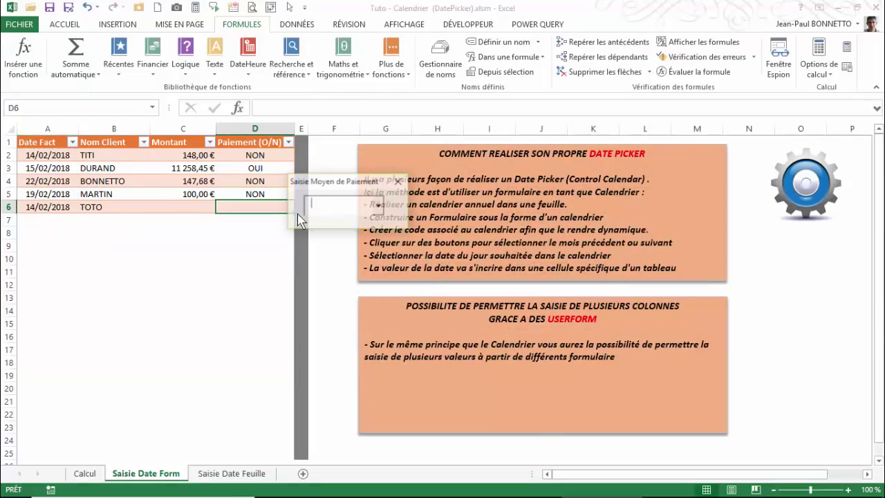
left_click(398, 177)
key("Tab")
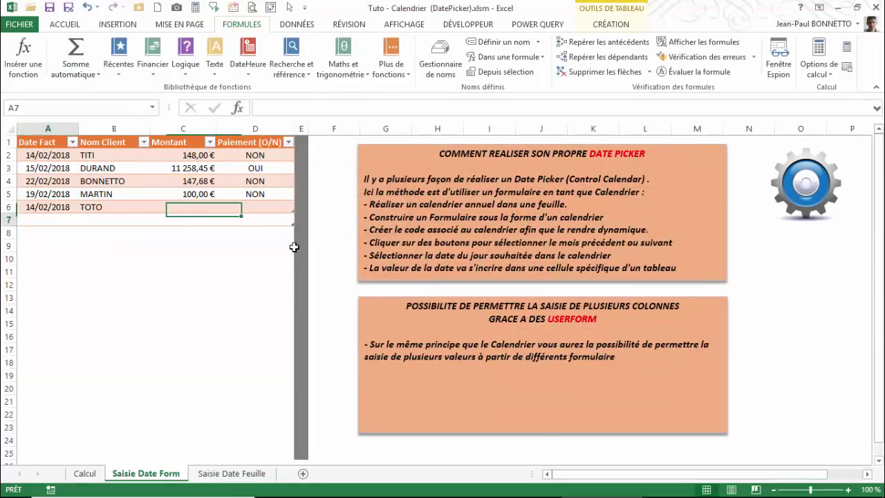
- In Name Manager, confirm PlageDate now extends to the new row 7
left_click(234, 195)
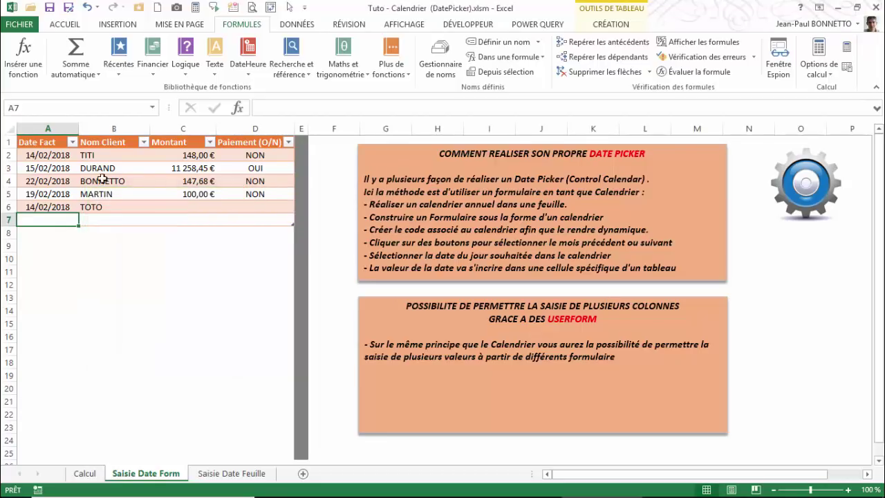
left_click(441, 63)
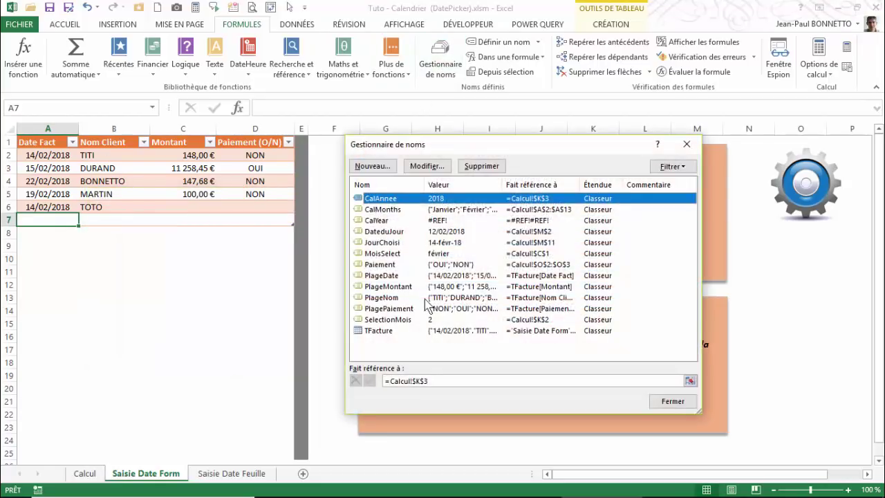
left_click(398, 275)
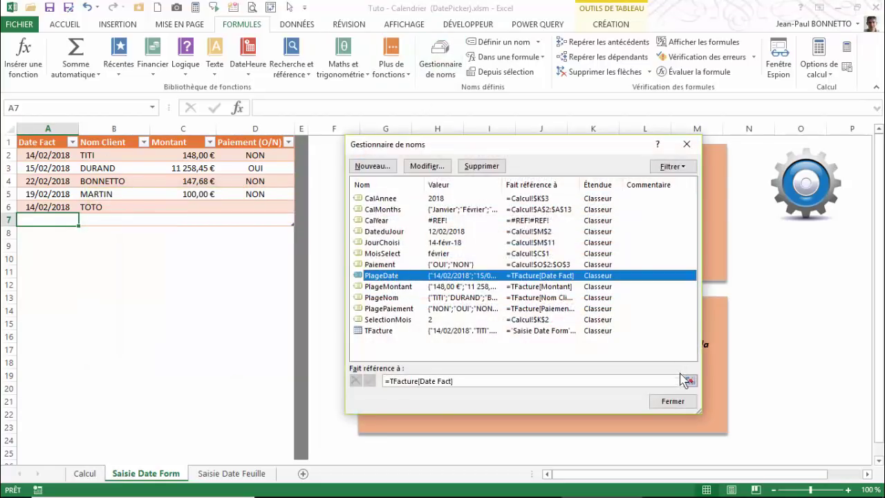
left_click(689, 381)
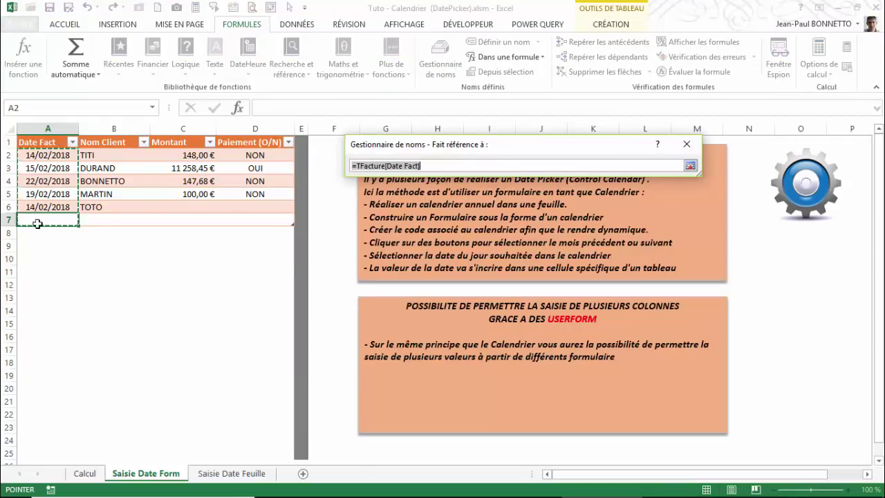
left_click(690, 167)
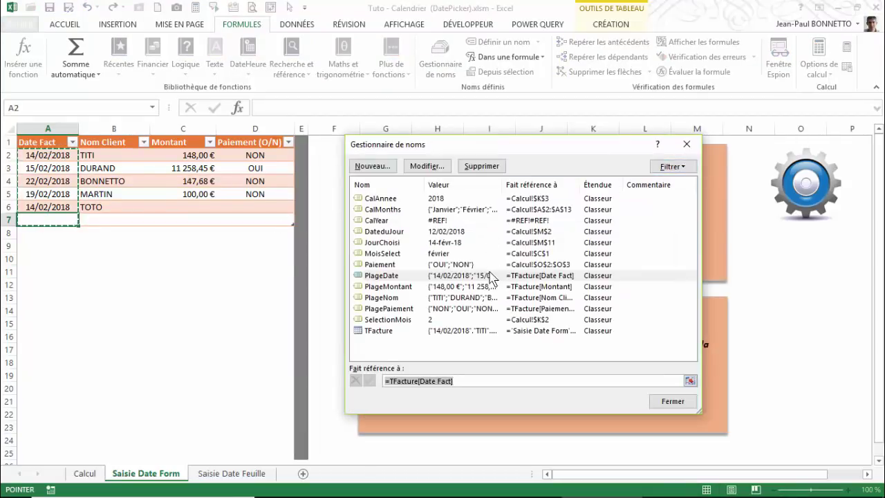
- Confirm PlageMontant also reaches row 7, close Name Manager, and return to the Visual Basic editor
left_click(446, 287)
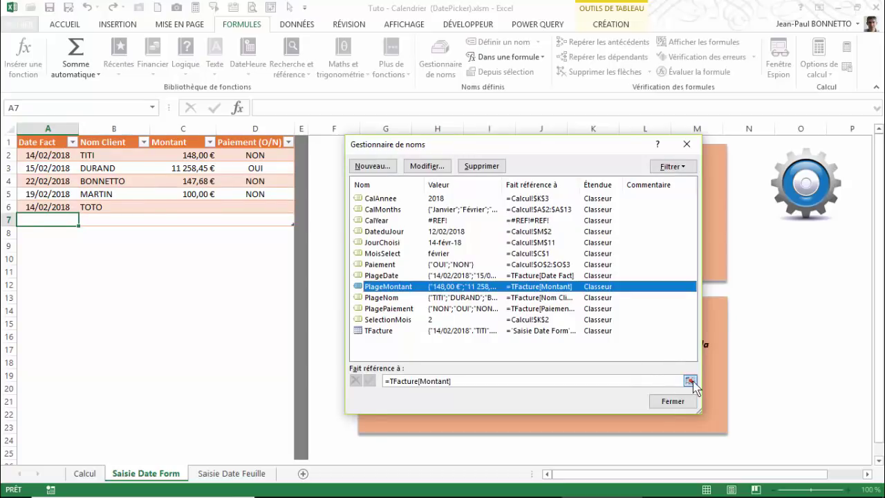
left_click(690, 381)
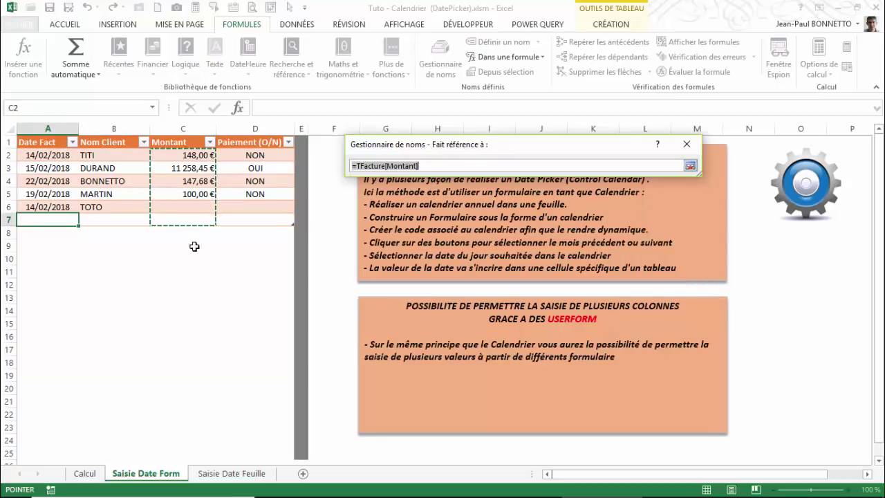
left_click(689, 166)
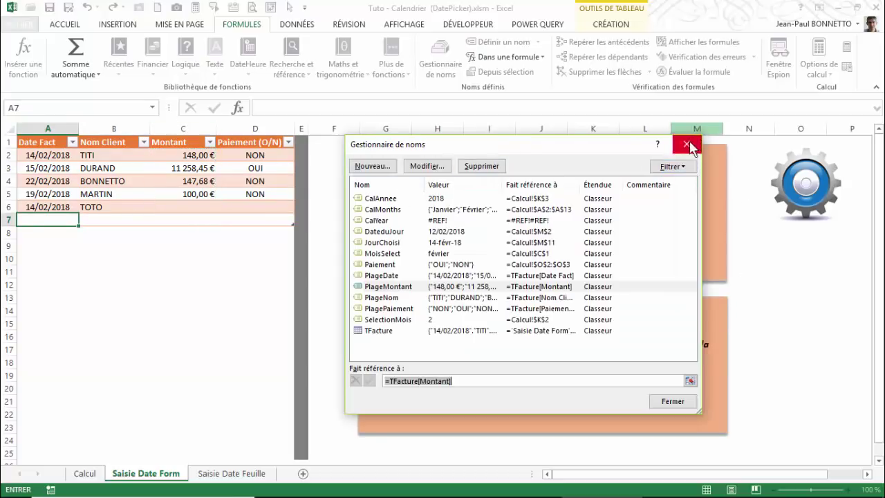
left_click(690, 147)
mouse_move(498, 492)
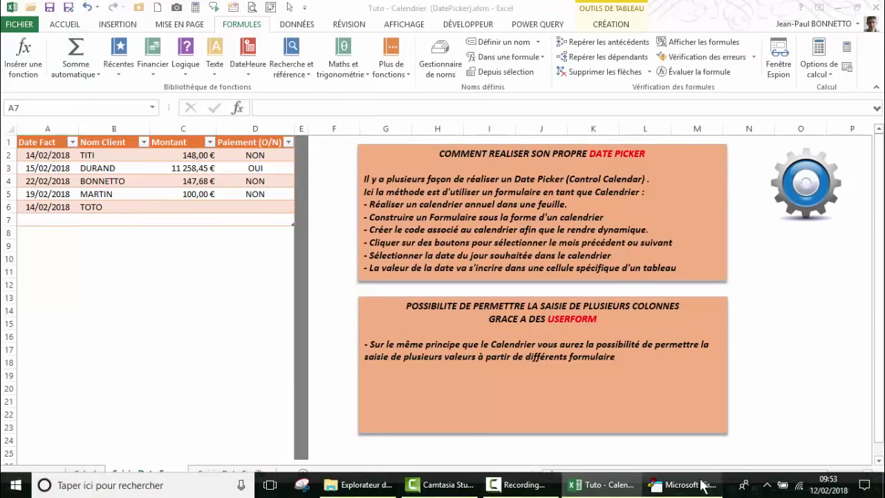
left_click(702, 484)
- Go back to the sheet and test the calendar form on empty date cell A7
double_click(237, 190)
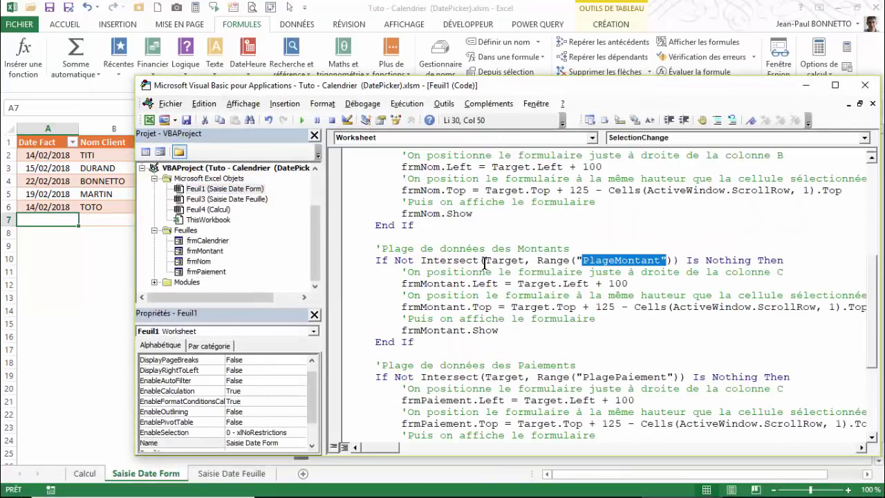
left_click(582, 261)
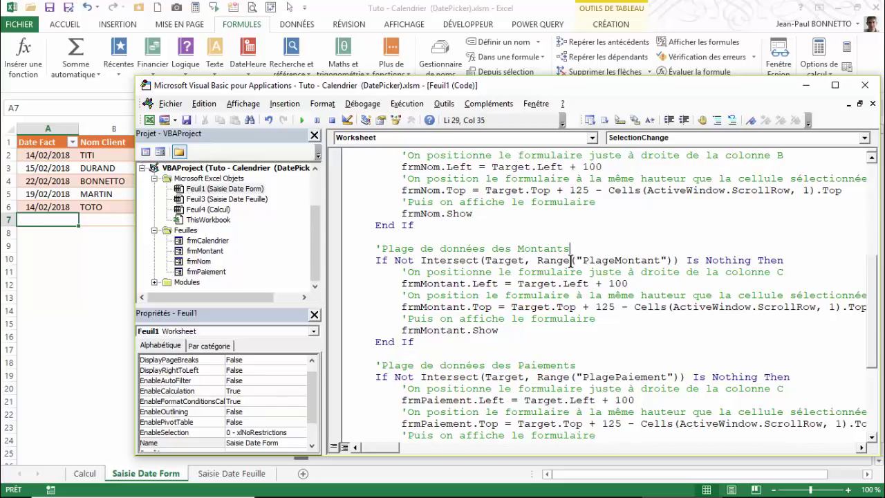
left_click(43, 244)
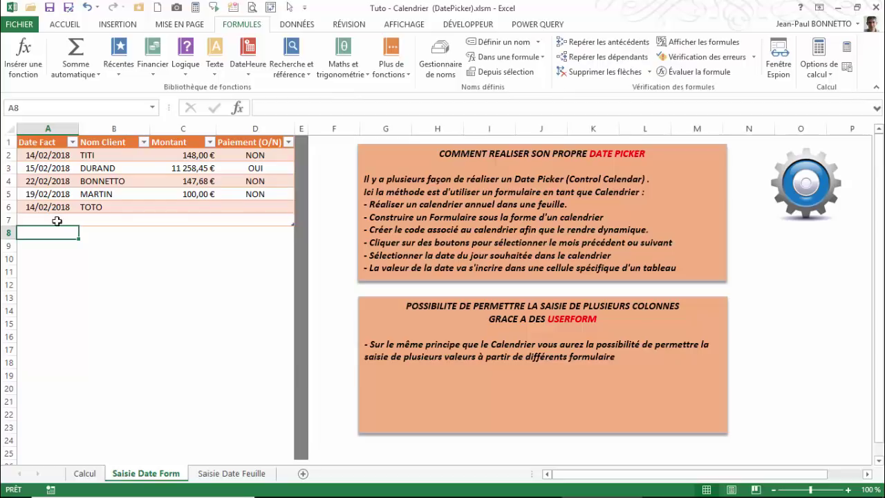
left_click(57, 220)
left_click(235, 194)
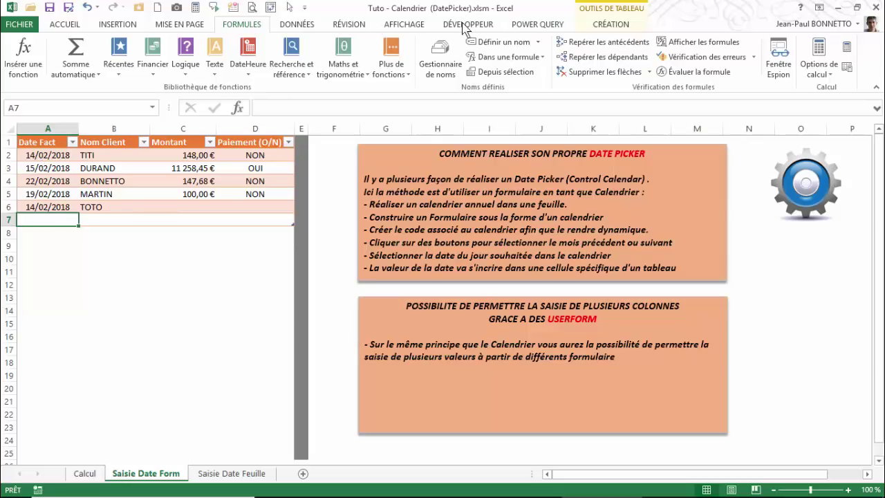
- Reopen the Saisie Date Form sheet's code in a maximized Visual Basic editor
left_click(595, 25)
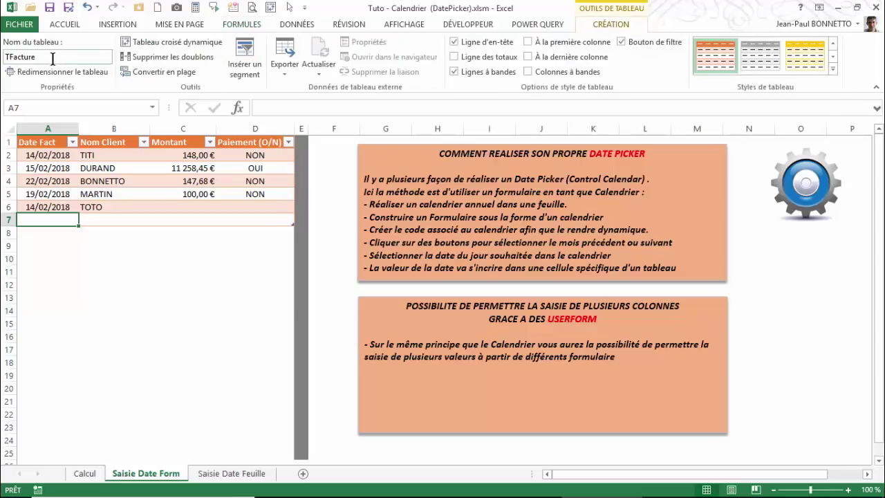
left_click(473, 24)
left_click(16, 56)
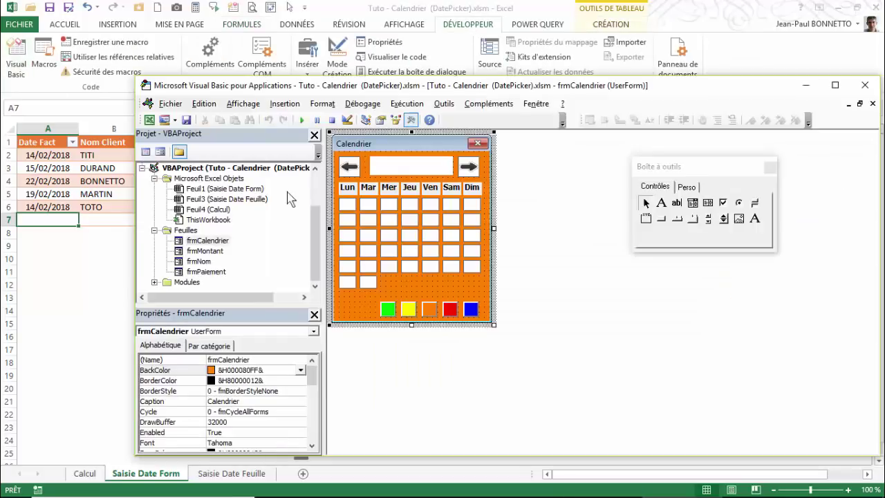
double_click(239, 188)
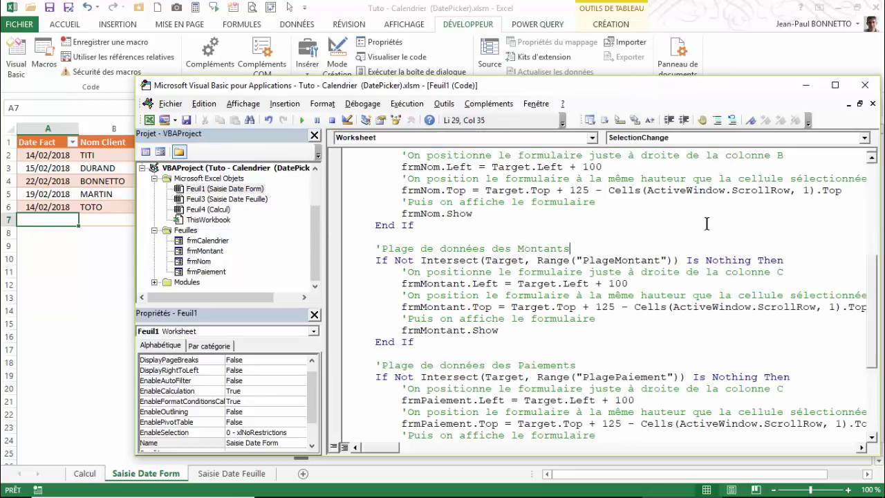
left_click(835, 84)
- Read through the SelectionChange code and closing NOTA comment, then return to the workbook
scroll(357, 174, "up", 1)
scroll(357, 174, "up", 3)
scroll(358, 174, "up", 2)
scroll(322, 168, "up", 1)
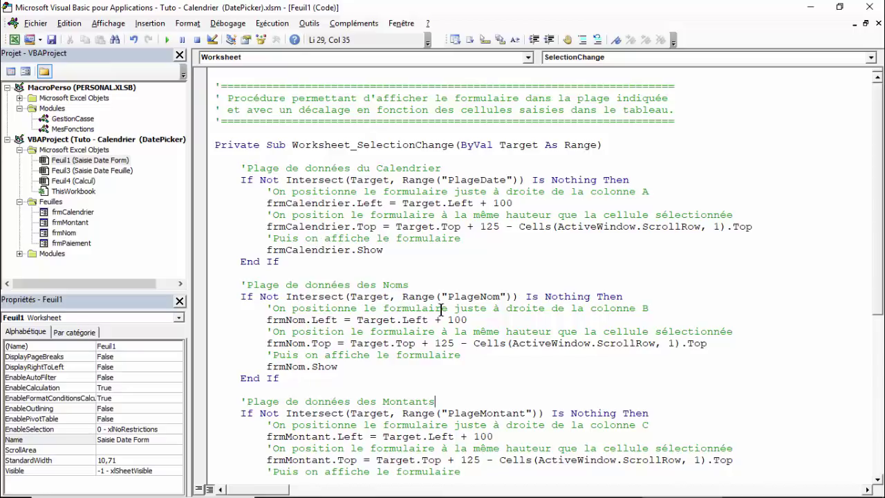
scroll(451, 295, "down", 3)
scroll(453, 294, "down", 4)
scroll(454, 291, "down", 2)
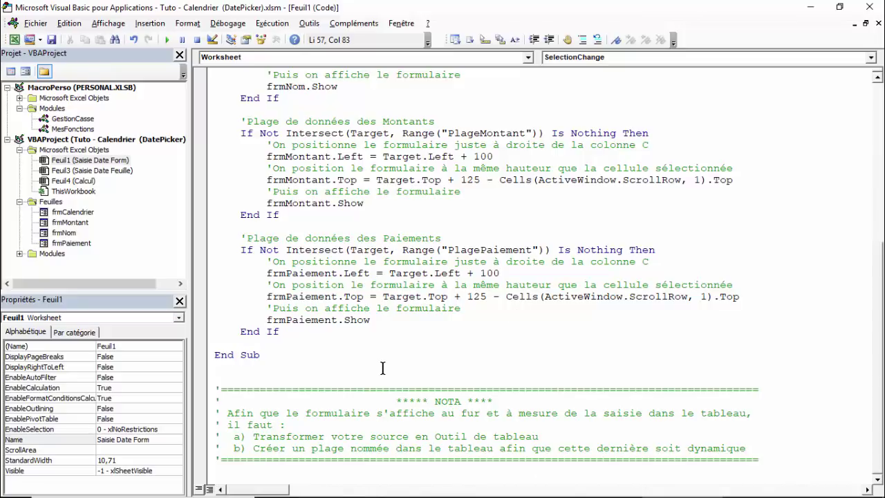
scroll(382, 368, "up", 1)
scroll(381, 364, "up", 4)
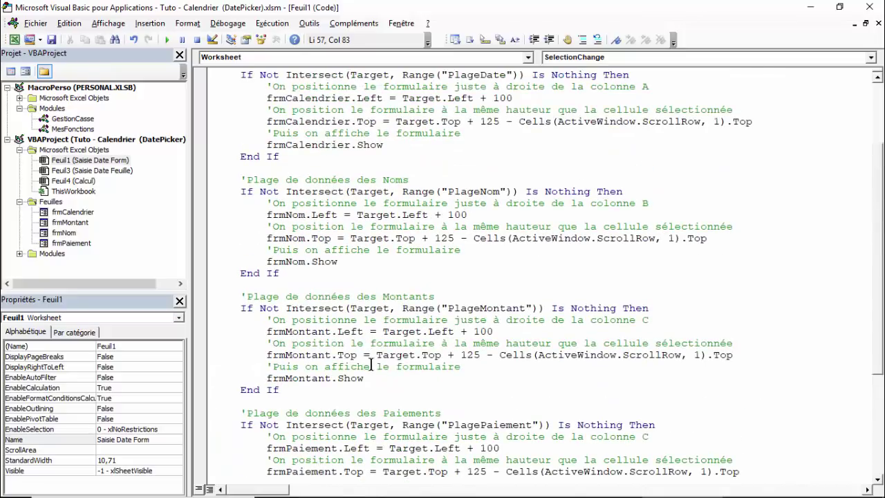
scroll(364, 312, "up", 3)
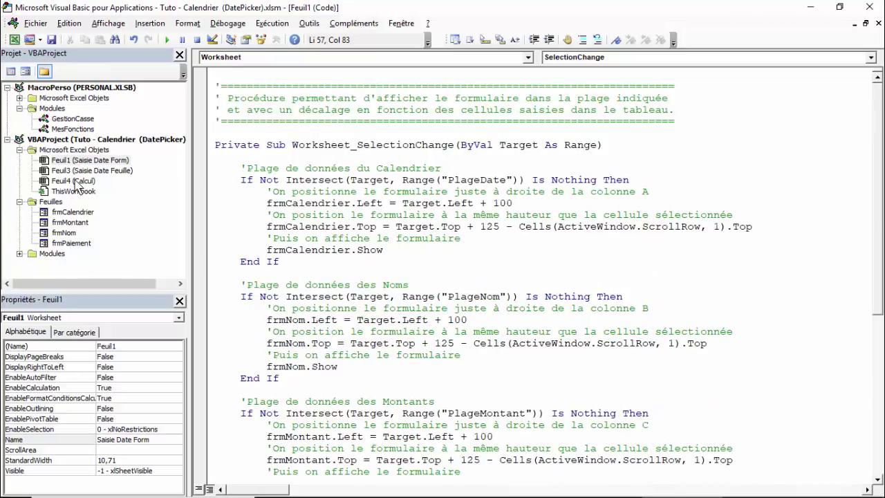
left_click(15, 41)
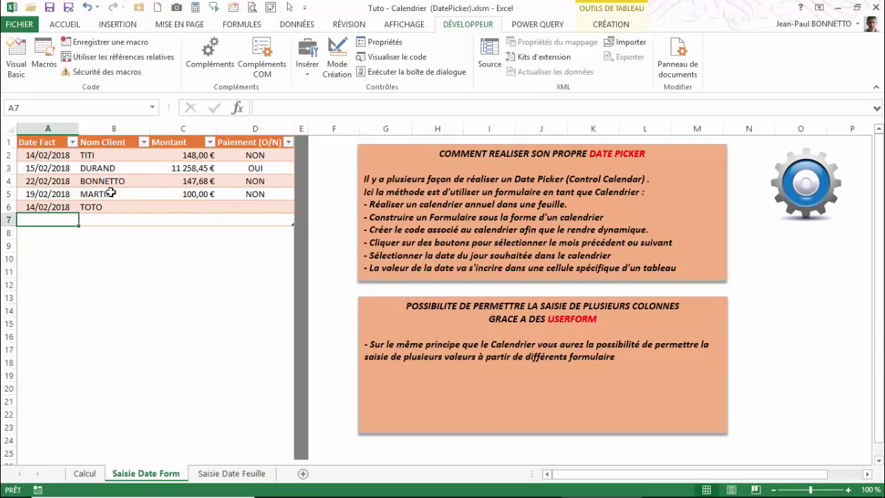
- Set DURAND's invoice date in A3 to 21/02/2018 via the calendar, then view Calcul
left_click(58, 168)
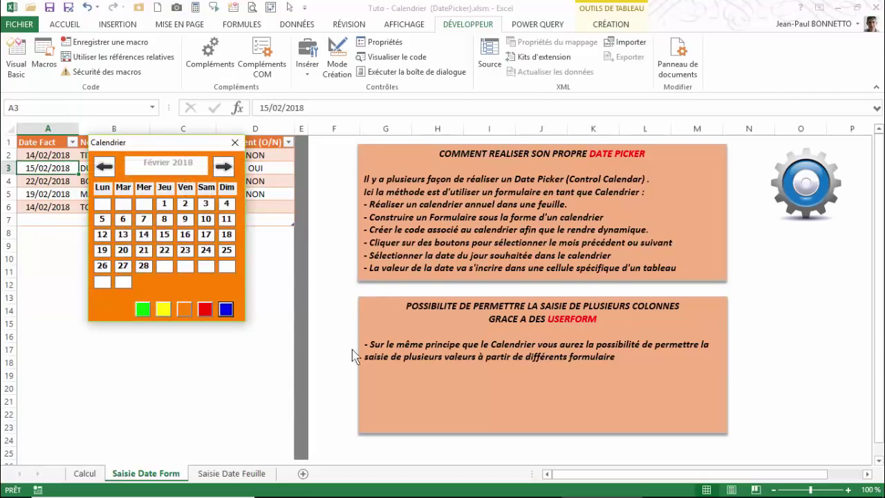
left_click(143, 250)
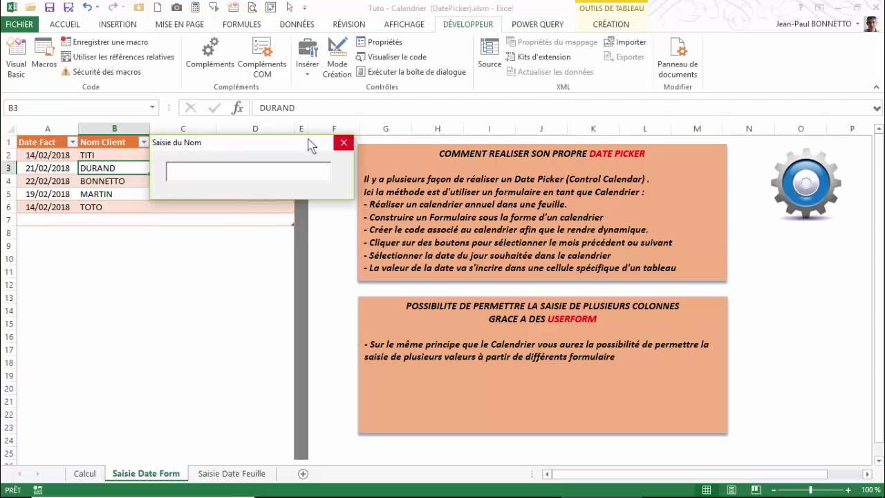
left_click(343, 142)
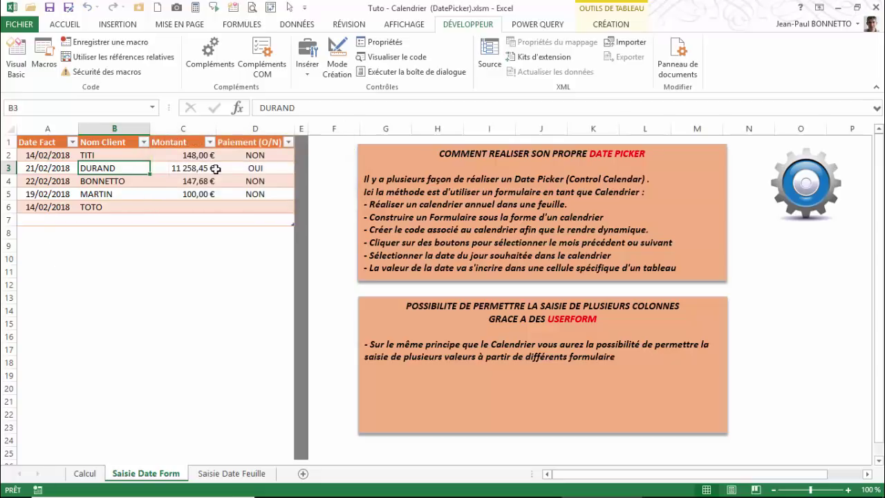
left_click(321, 160)
left_click(157, 273)
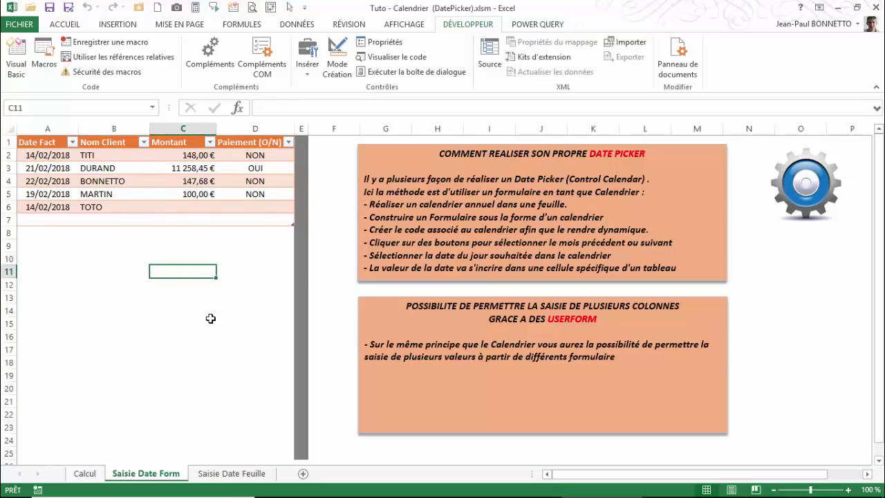
left_click(795, 206)
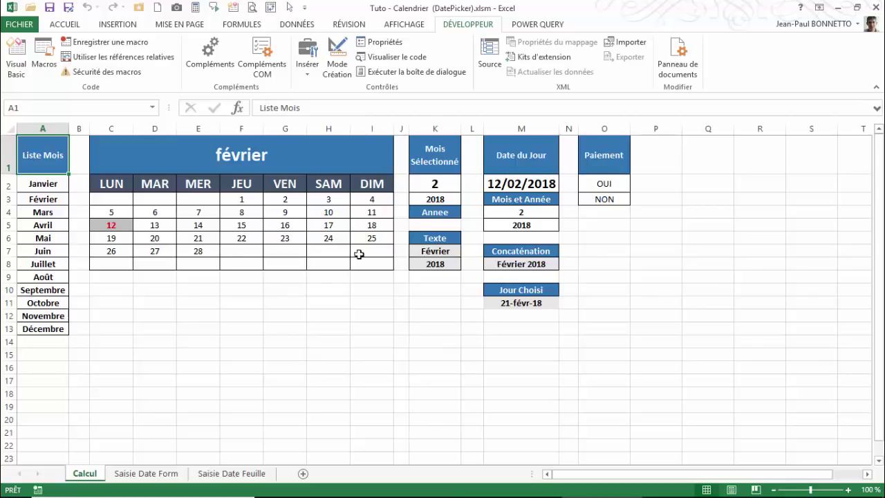
- Pick 01/06/2018 in the Saisie Date Feuille calendar, stepping down through June days, then view Calcul
left_click(233, 474)
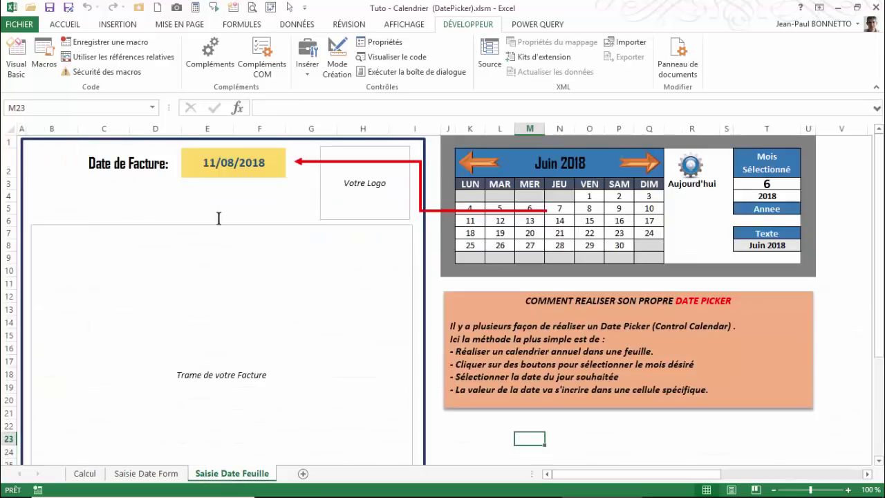
left_click(545, 230)
left_click(526, 232)
left_click(502, 233)
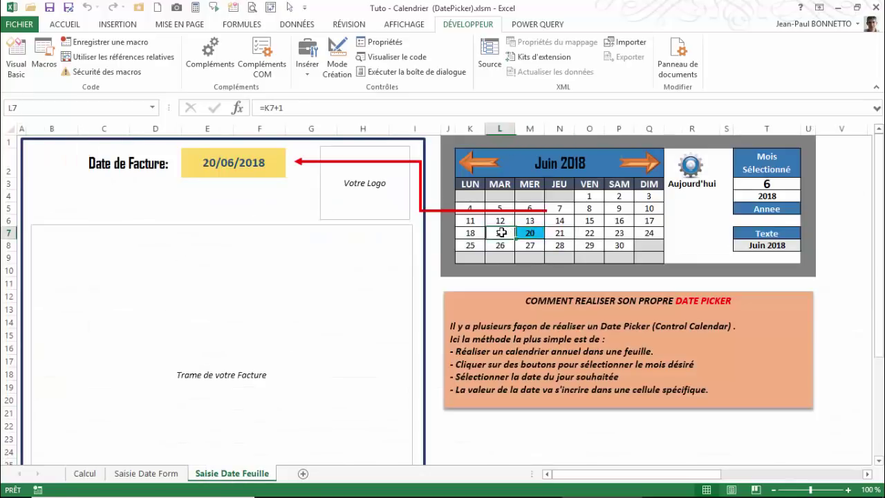
left_click(470, 232)
left_click(559, 221)
left_click(589, 208)
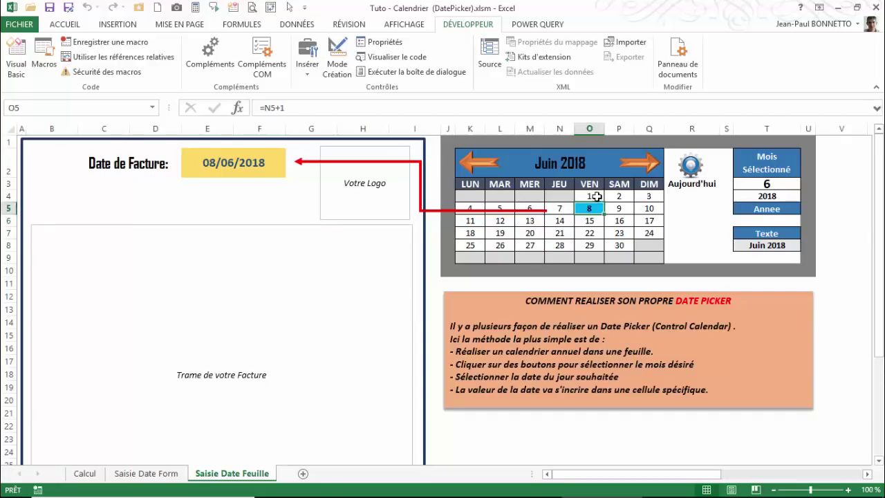
left_click(589, 196)
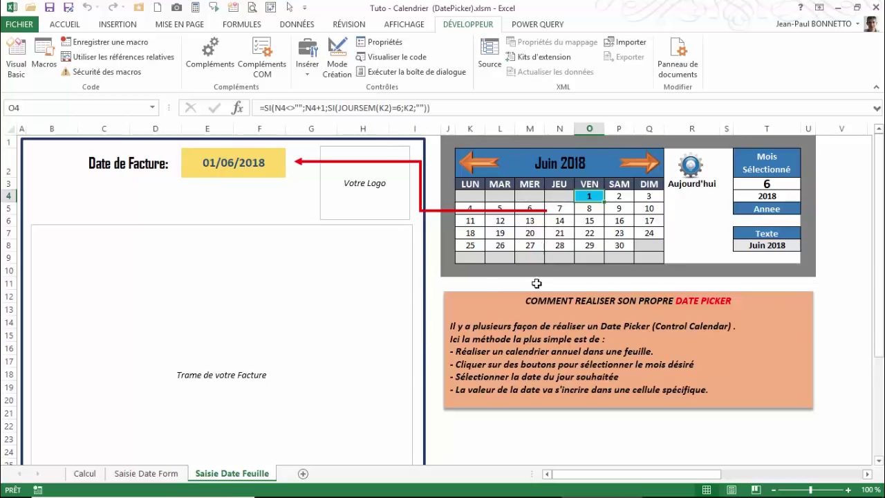
left_click(83, 472)
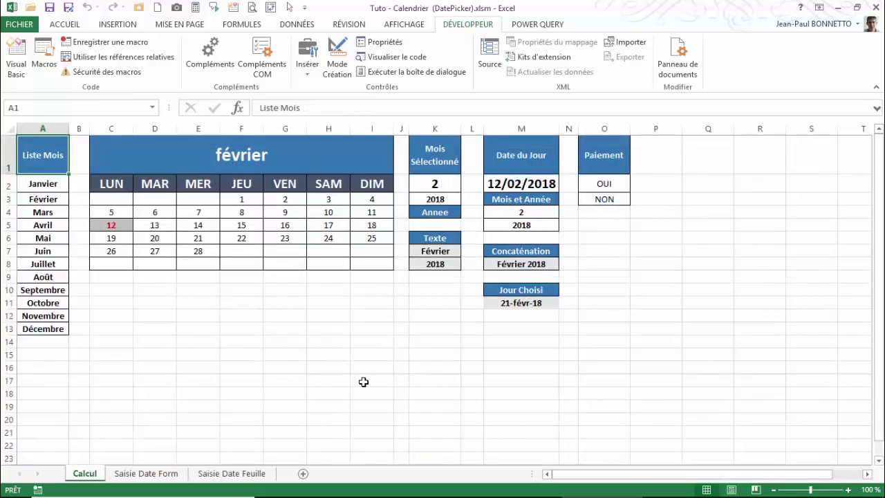
left_click(196, 328)
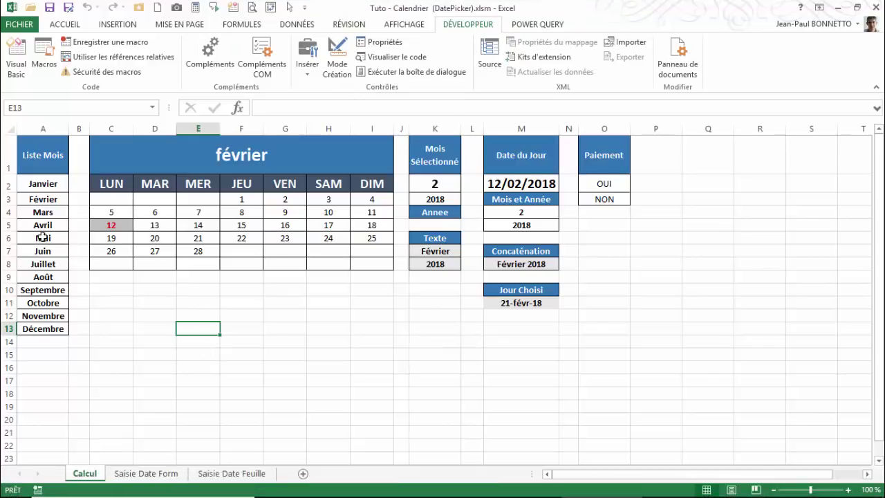
- On Saisie Date Form, open the calendar for the 22/02/2018 invoice date and turn it green
left_click(142, 474)
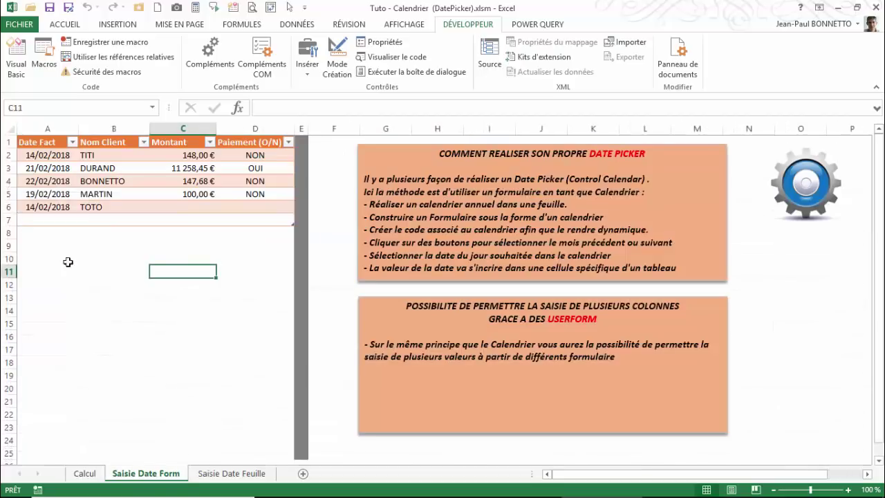
left_click(49, 177)
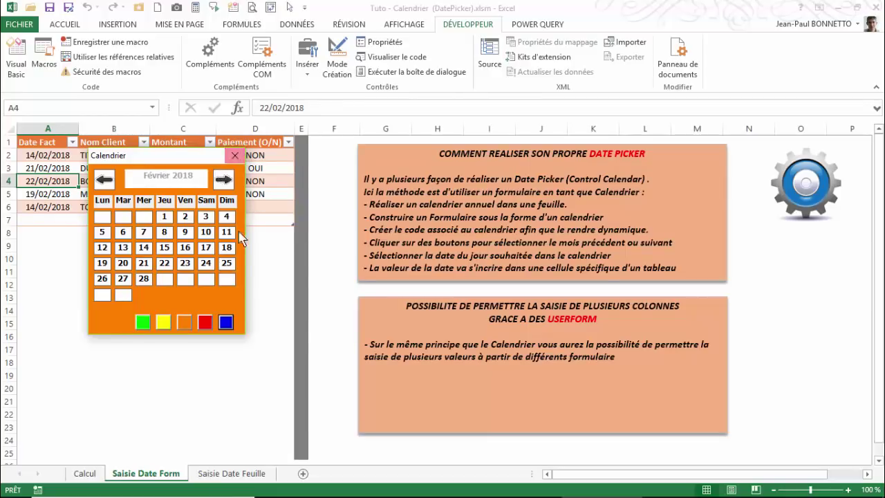
left_click(163, 322)
left_click(142, 322)
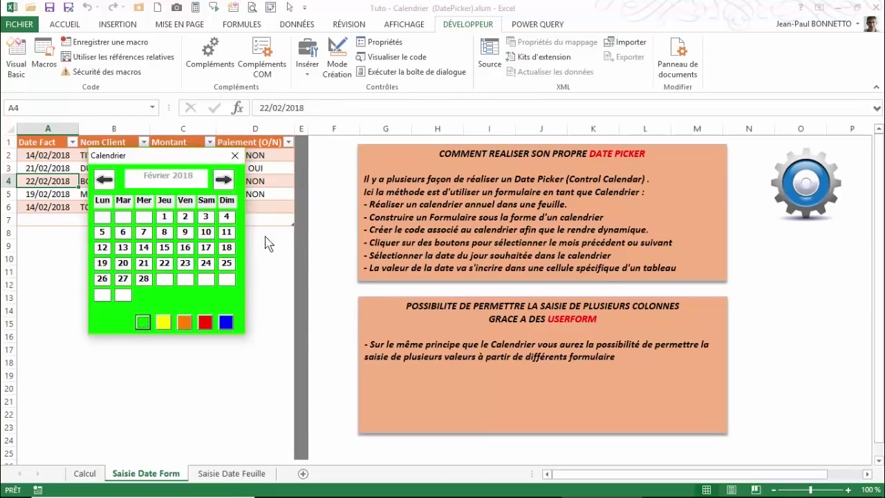
- Close the calendar form and view the Calcul sheet showing février 2018
left_click(235, 155)
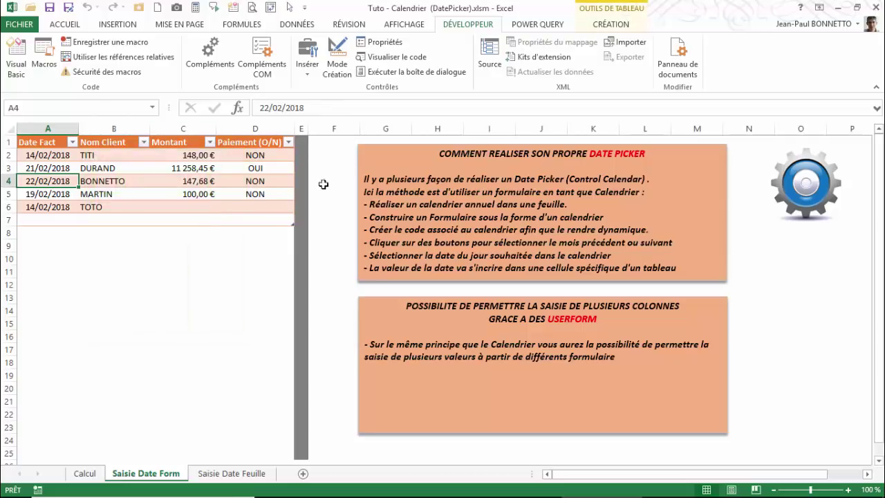
left_click(47, 258)
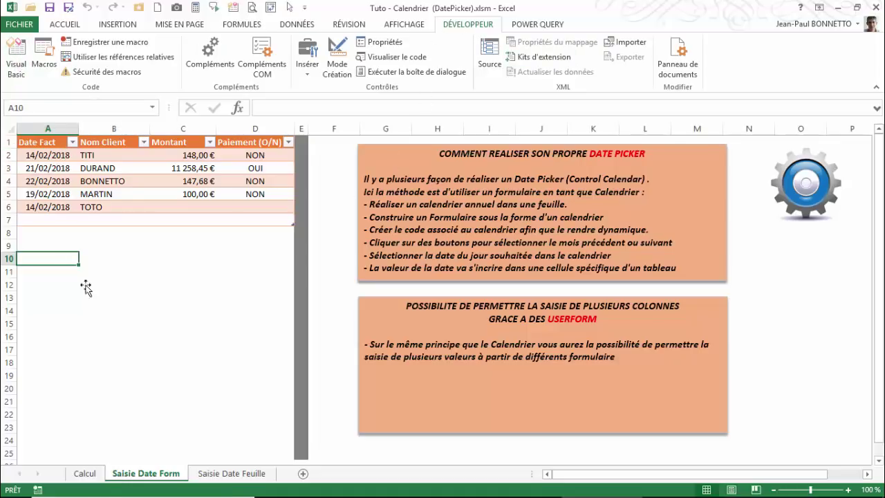
left_click(83, 474)
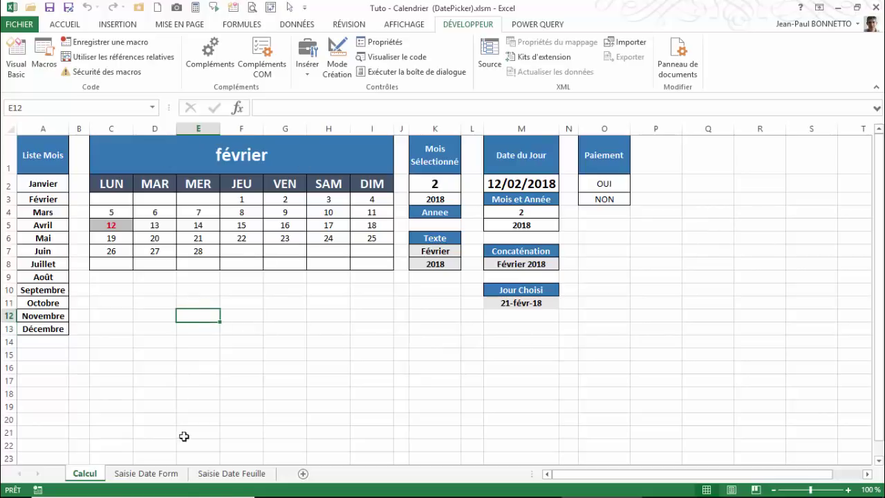
- Open the frmCalendrier designer in Visual Basic and select its second-row Wednesday-to-Sunday day labels
left_click(166, 474)
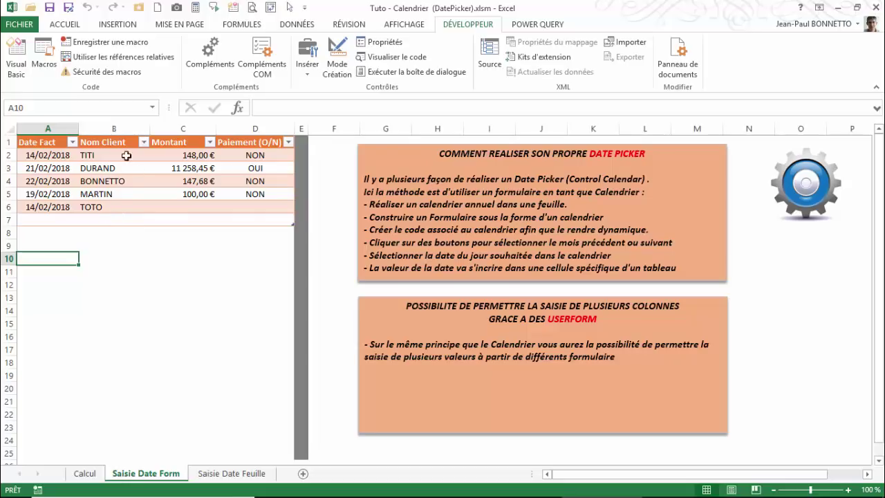
left_click(29, 61)
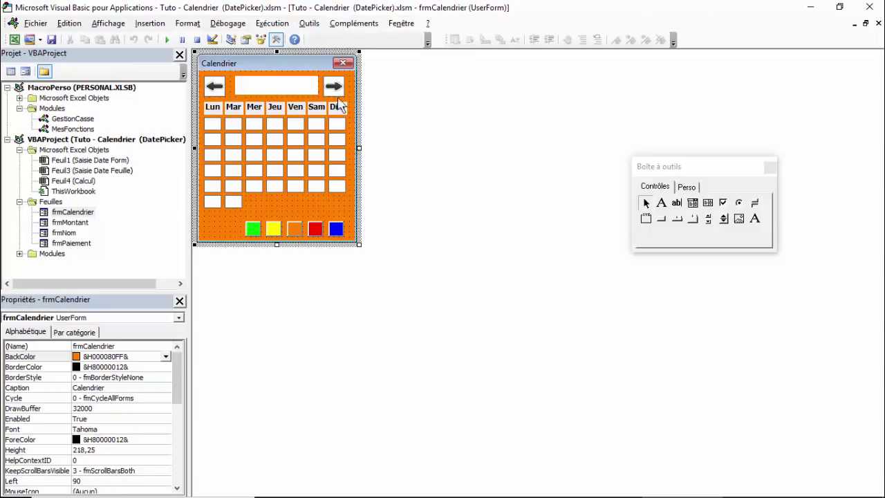
left_click(256, 139)
left_click(293, 139)
left_click(316, 139)
left_click(337, 139)
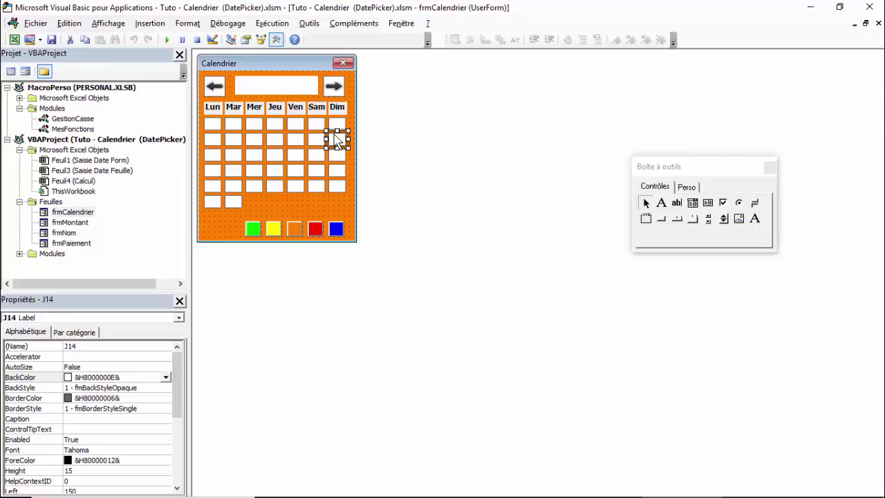